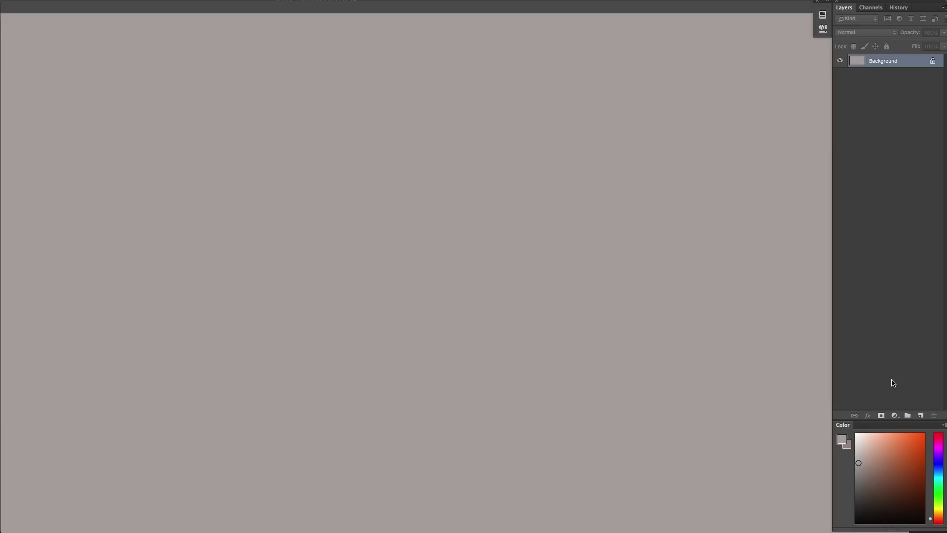
Create a new layer and sketch several loose circles of different sizes across the canvas in a darker grey-brown.
{"action": "key", "text": "ctrl+shift+alt+n"}
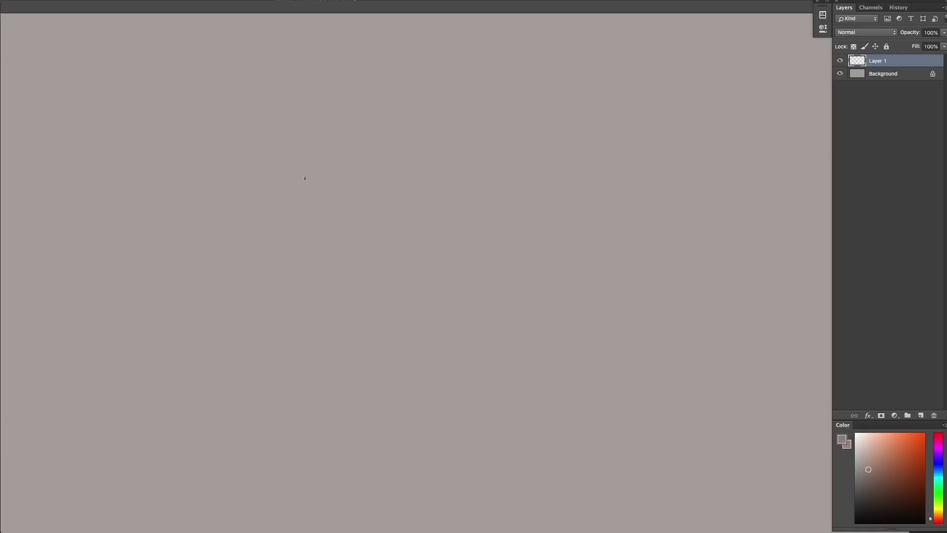
{"action": "left_click", "coordinate": [869, 473]}
{"action": "left_click_drag", "start_coordinate": [317, 143], "coordinate": [291, 226]}
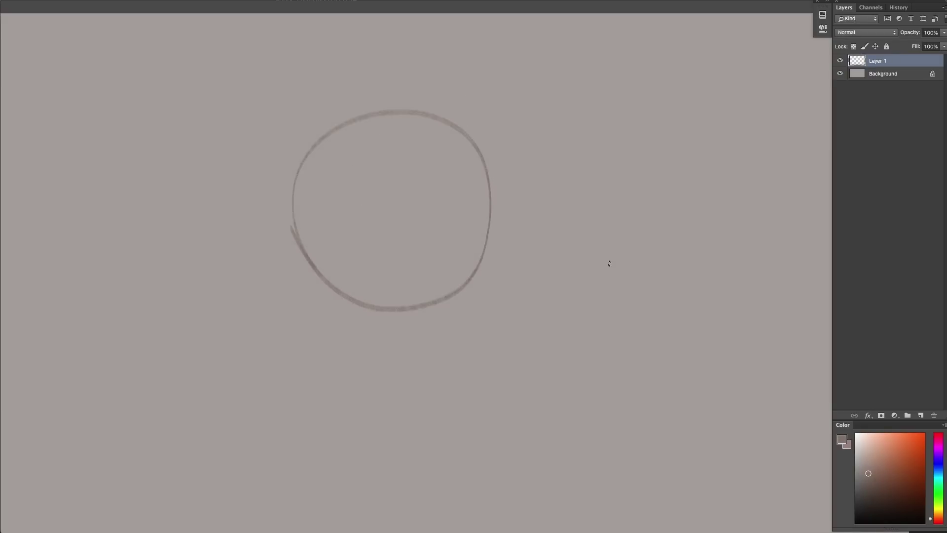
{"action": "mouse_move", "coordinate": [626, 306]}
{"action": "left_mouse_down"}
{"action": "mouse_move", "coordinate": [680, 97]}
{"action": "mouse_move", "coordinate": [556, 253]}
{"action": "left_mouse_up"}
{"action": "left_click_drag", "start_coordinate": [212, 294], "coordinate": [263, 256]}
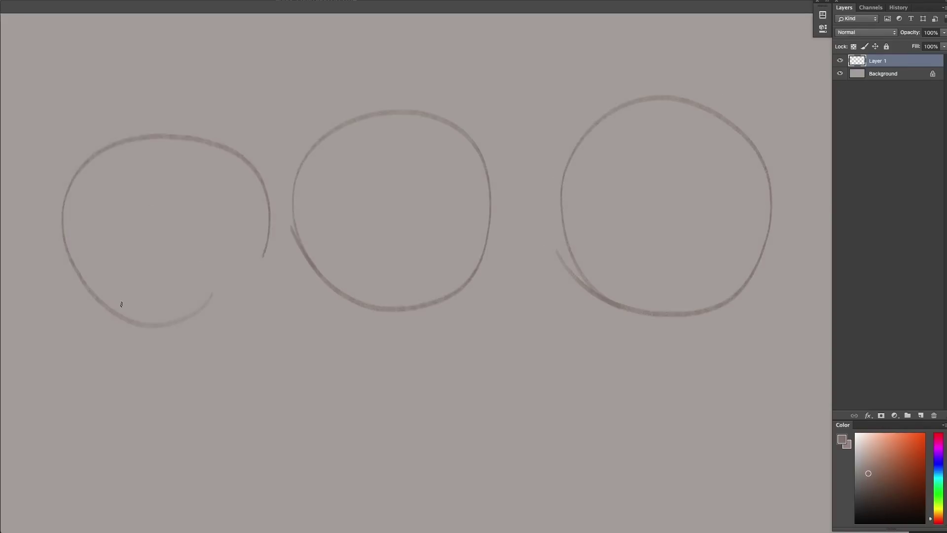
{"action": "key", "text": "super+z"}
{"action": "mouse_move", "coordinate": [147, 311]}
{"action": "left_mouse_down"}
{"action": "mouse_move", "coordinate": [212, 323]}
{"action": "mouse_move", "coordinate": [96, 304]}
{"action": "left_mouse_up"}
{"action": "left_click_drag", "start_coordinate": [293, 425], "coordinate": [293, 429]}
{"action": "left_click_drag", "start_coordinate": [520, 393], "coordinate": [518, 444]}
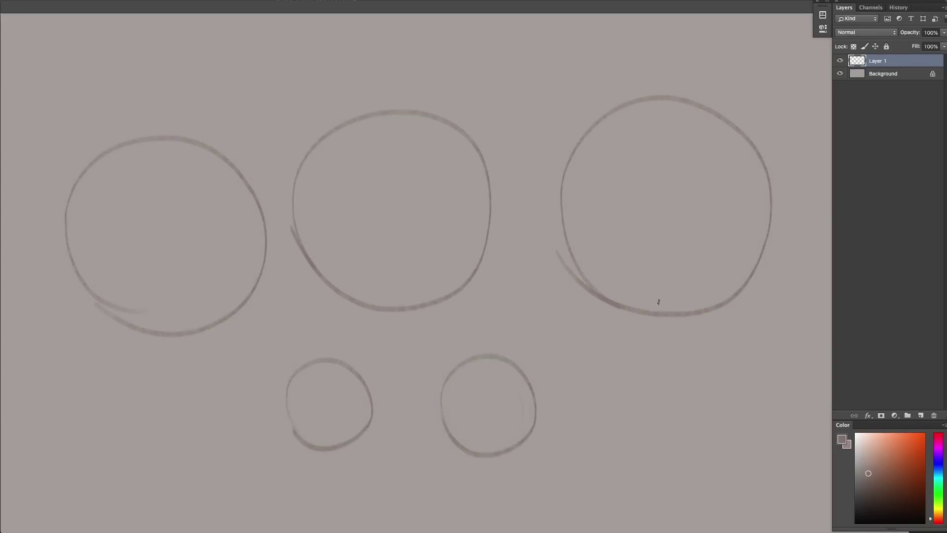
{"action": "left_click_drag", "start_coordinate": [600, 359], "coordinate": [544, 385]}
{"action": "left_click_drag", "start_coordinate": [561, 356], "coordinate": [564, 386]}
{"action": "left_click_drag", "start_coordinate": [616, 360], "coordinate": [648, 337]}
Delete the extra practice circles with a lasso selection, keeping only the small circle near the lower middle.
{"action": "key", "text": "l"}
{"action": "mouse_move", "coordinate": [458, 328]}
{"action": "left_mouse_down"}
{"action": "mouse_move", "coordinate": [201, 450]}
{"action": "mouse_move", "coordinate": [708, 352]}
{"action": "mouse_move", "coordinate": [464, 330]}
{"action": "left_mouse_up"}
{"action": "key", "text": "Delete"}
{"action": "key", "text": "ctrl+d"}
Scale up the remaining circle and move it to the upper-left area of the canvas as the skull.
{"action": "key", "text": "ctrl+t"}
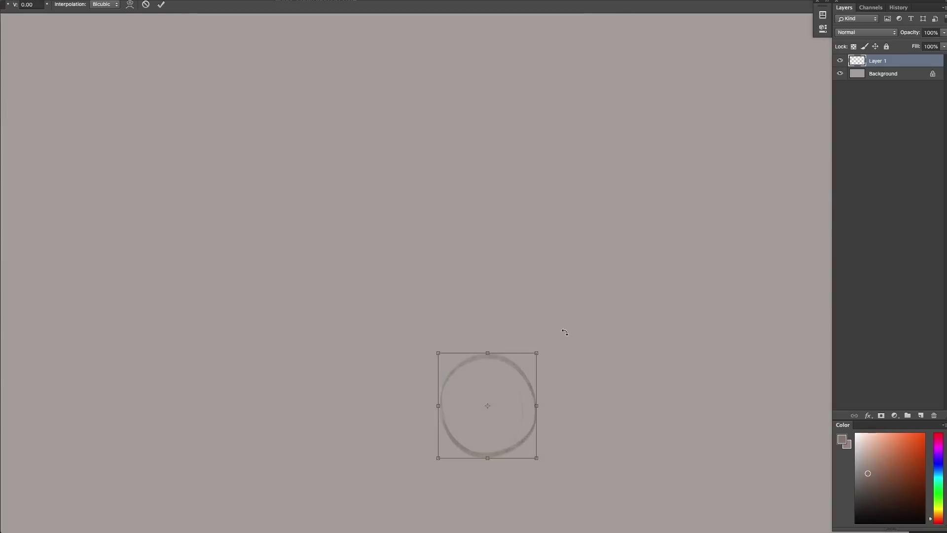
{"action": "left_click_drag", "start_coordinate": [537, 353], "coordinate": [587, 325]}
{"action": "left_click_drag", "start_coordinate": [533, 386], "coordinate": [378, 172]}
{"action": "key", "text": "Return"}
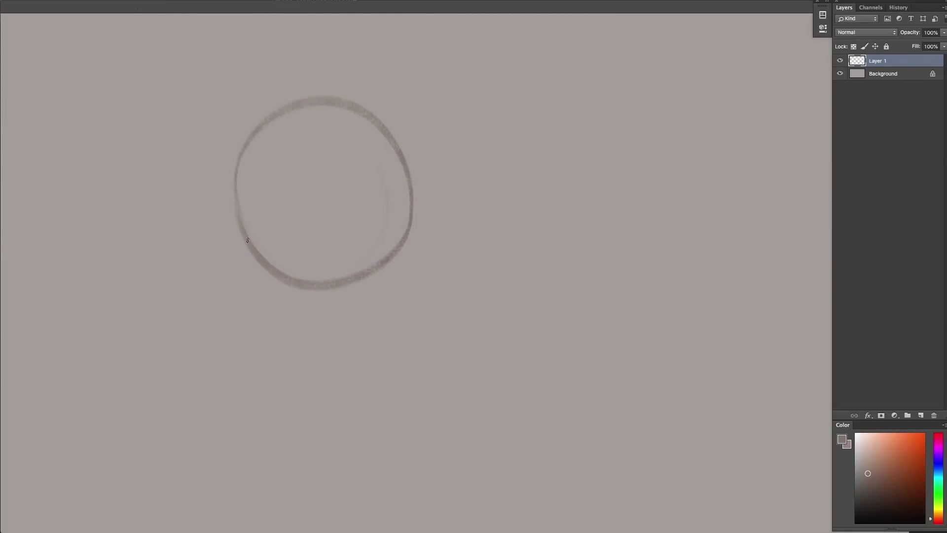
Draw a near-vertical side plane line inside each side of the circle and erase the stray strokes.
{"action": "mouse_move", "coordinate": [255, 212]}
{"action": "left_mouse_down"}
{"action": "mouse_move", "coordinate": [260, 126]}
{"action": "mouse_move", "coordinate": [264, 272]}
{"action": "left_mouse_up"}
{"action": "left_click_drag", "start_coordinate": [389, 218], "coordinate": [382, 131]}
{"action": "mouse_move", "coordinate": [387, 133]}
{"action": "left_mouse_down"}
{"action": "mouse_move", "coordinate": [383, 279]}
{"action": "mouse_move", "coordinate": [383, 263]}
{"action": "left_mouse_up"}
{"action": "key", "text": "e"}
{"action": "mouse_move", "coordinate": [382, 146]}
{"action": "left_mouse_down"}
{"action": "mouse_move", "coordinate": [383, 261]}
{"action": "mouse_move", "coordinate": [371, 149]}
{"action": "mouse_move", "coordinate": [376, 214]}
{"action": "left_mouse_up"}
Draw the tapering jaw and flat chin below the circle and reinforce the right side plane.
{"action": "key", "text": "b"}
{"action": "left_click_drag", "start_coordinate": [257, 258], "coordinate": [277, 305]}
{"action": "mouse_move", "coordinate": [255, 253]}
{"action": "left_mouse_down"}
{"action": "mouse_move", "coordinate": [296, 319]}
{"action": "mouse_move", "coordinate": [361, 322]}
{"action": "mouse_move", "coordinate": [298, 324]}
{"action": "left_mouse_up"}
{"action": "left_click_drag", "start_coordinate": [386, 267], "coordinate": [351, 319]}
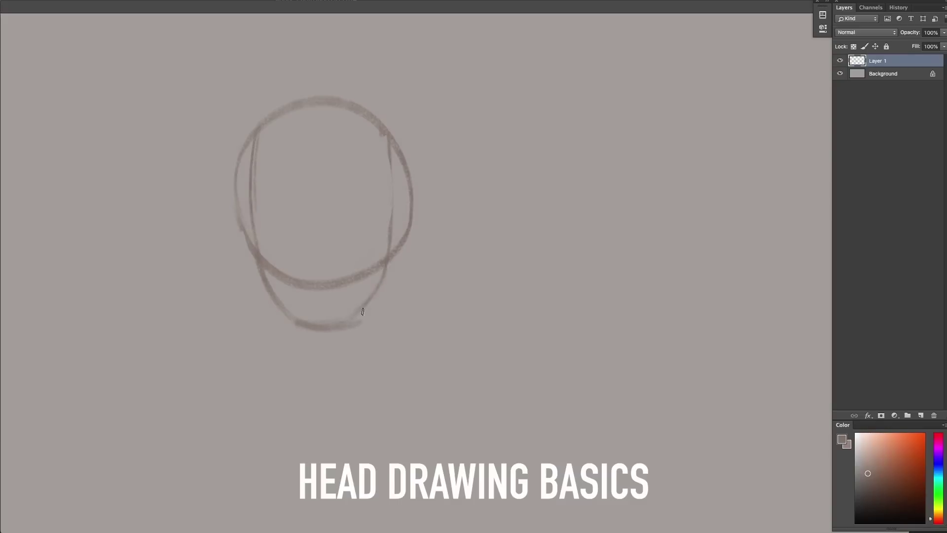
{"action": "left_click_drag", "start_coordinate": [379, 287], "coordinate": [340, 336]}
{"action": "left_click_drag", "start_coordinate": [388, 133], "coordinate": [390, 253]}
Try erasing the parts of the circle outside the two side planes, and undo both erasures.
{"action": "key", "text": "e"}
{"action": "mouse_move", "coordinate": [247, 131]}
{"action": "left_mouse_down"}
{"action": "mouse_move", "coordinate": [240, 228]}
{"action": "mouse_move", "coordinate": [250, 251]}
{"action": "left_mouse_up"}
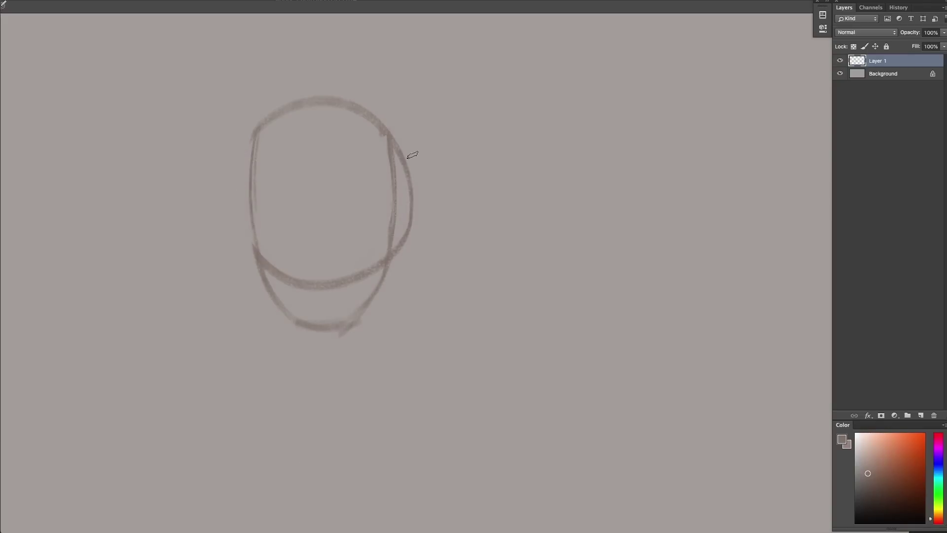
{"action": "left_click_drag", "start_coordinate": [412, 155], "coordinate": [399, 252]}
{"action": "key", "text": "ctrl+z"}
{"action": "key", "text": "ctrl+alt+z"}
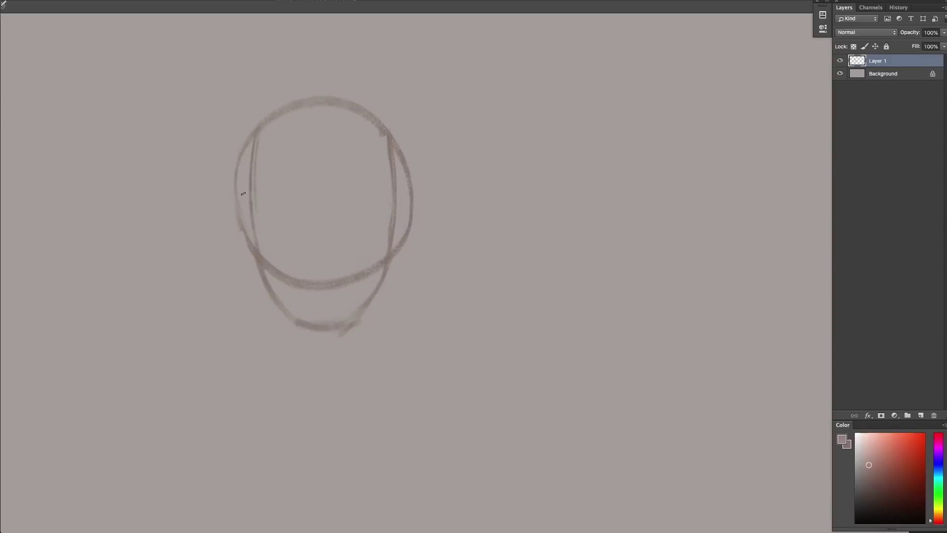
Draw a horizontal brow line across the middle of the circle and letter BROW beside it.
{"action": "mouse_move", "coordinate": [238, 194]}
{"action": "left_mouse_down"}
{"action": "mouse_move", "coordinate": [450, 187]}
{"action": "mouse_move", "coordinate": [468, 203]}
{"action": "left_mouse_up"}
{"action": "left_click_drag", "start_coordinate": [475, 187], "coordinate": [473, 189]}
{"action": "left_click_drag", "start_coordinate": [480, 186], "coordinate": [499, 186]}
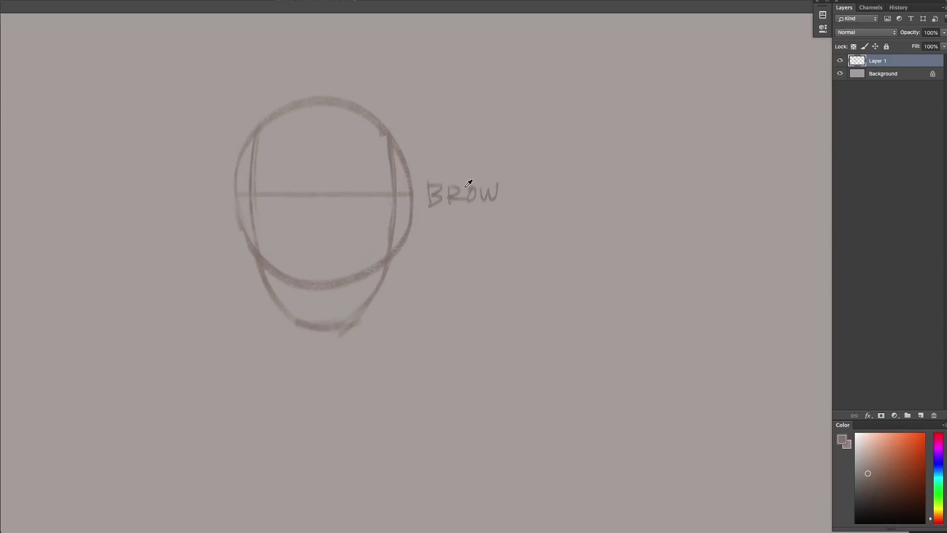
Undo the BROW lettering beside the head.
{"action": "key", "text": "ctrl+alt+z"}
{"action": "key", "text": "ctrl+alt+z"}
{"action": "key", "text": "ctrl+alt+z"}
{"action": "key", "text": "ctrl+alt+z"}
{"action": "key", "text": "ctrl+alt+z"}
Extend guide lines outward from the head's top and chin and join them with a vertical measuring line.
{"action": "left_click_drag", "start_coordinate": [314, 99], "coordinate": [188, 99]}
{"action": "left_click_drag", "start_coordinate": [338, 329], "coordinate": [206, 329]}
{"action": "left_click_drag", "start_coordinate": [211, 99], "coordinate": [210, 328]}
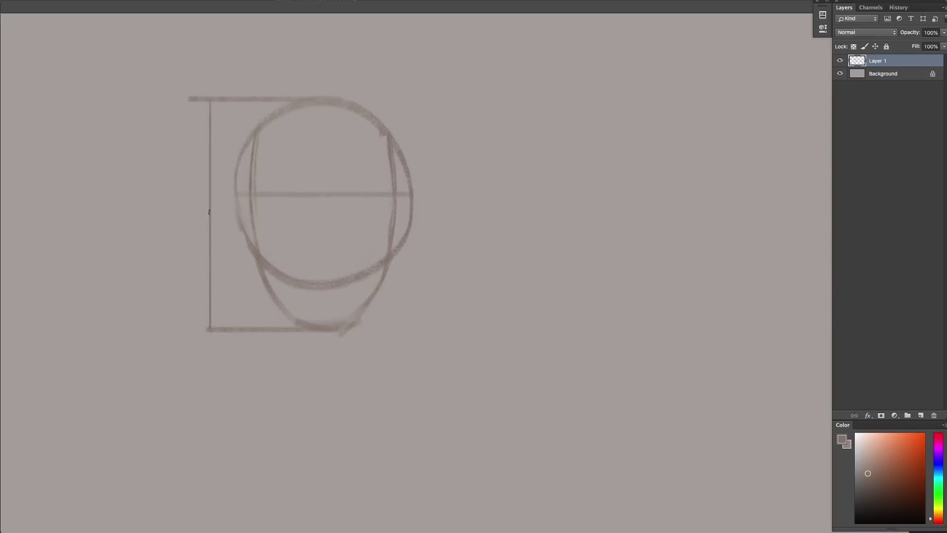
Draw horizontal guides for the eyes halfway down the head, the nose base and the lower lip.
{"action": "left_click_drag", "start_coordinate": [209, 211], "coordinate": [435, 211]}
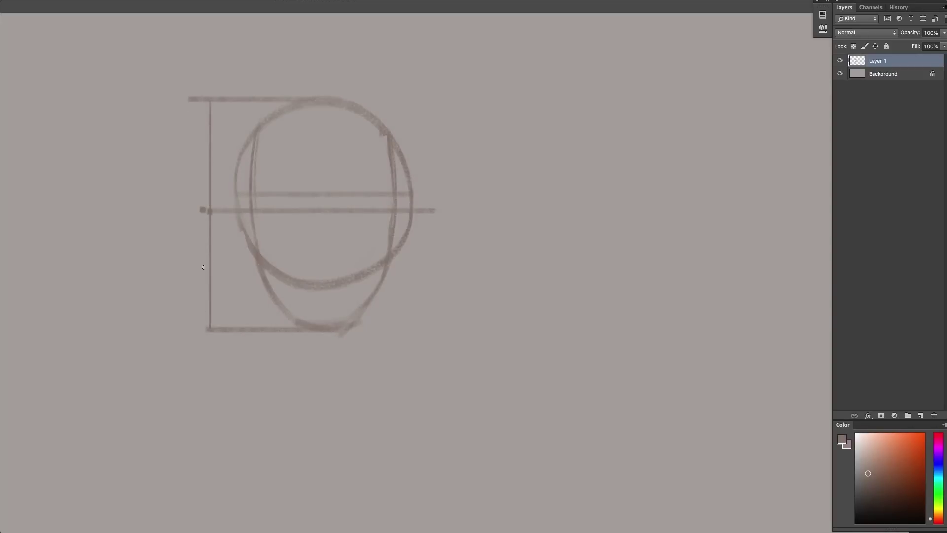
{"action": "left_click_drag", "start_coordinate": [202, 266], "coordinate": [441, 267]}
{"action": "left_click_drag", "start_coordinate": [209, 296], "coordinate": [447, 296]}
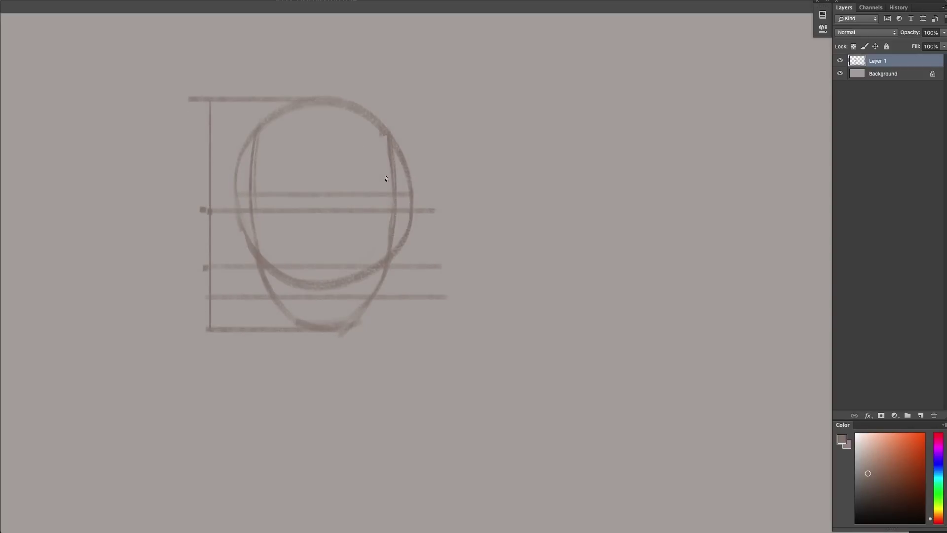
Sketch the eyebrows, nose and both eyes along their guide lines.
{"action": "mouse_move", "coordinate": [280, 198]}
{"action": "left_mouse_down"}
{"action": "mouse_move", "coordinate": [308, 199]}
{"action": "mouse_move", "coordinate": [267, 198]}
{"action": "left_mouse_up"}
{"action": "left_click_drag", "start_coordinate": [333, 200], "coordinate": [374, 199]}
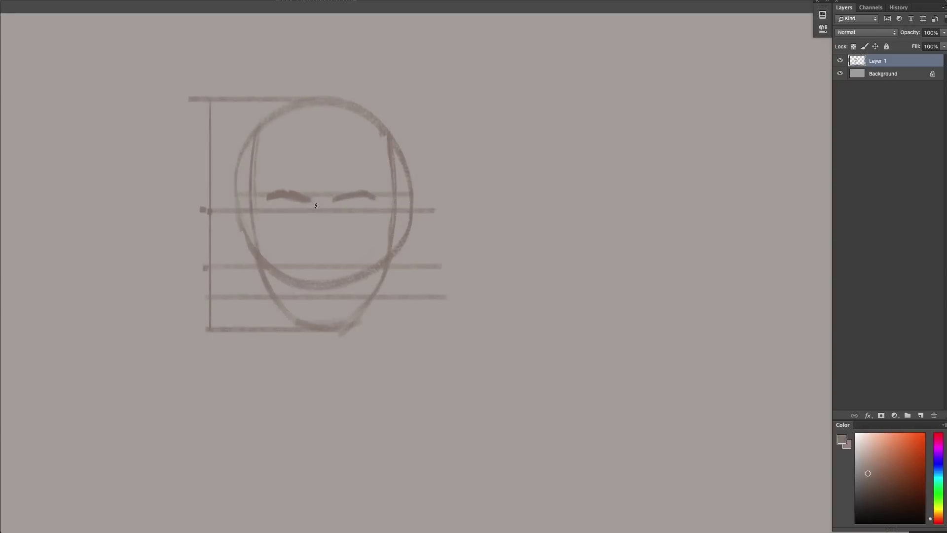
{"action": "left_click_drag", "start_coordinate": [330, 221], "coordinate": [336, 249]}
{"action": "left_click_drag", "start_coordinate": [274, 210], "coordinate": [367, 209]}
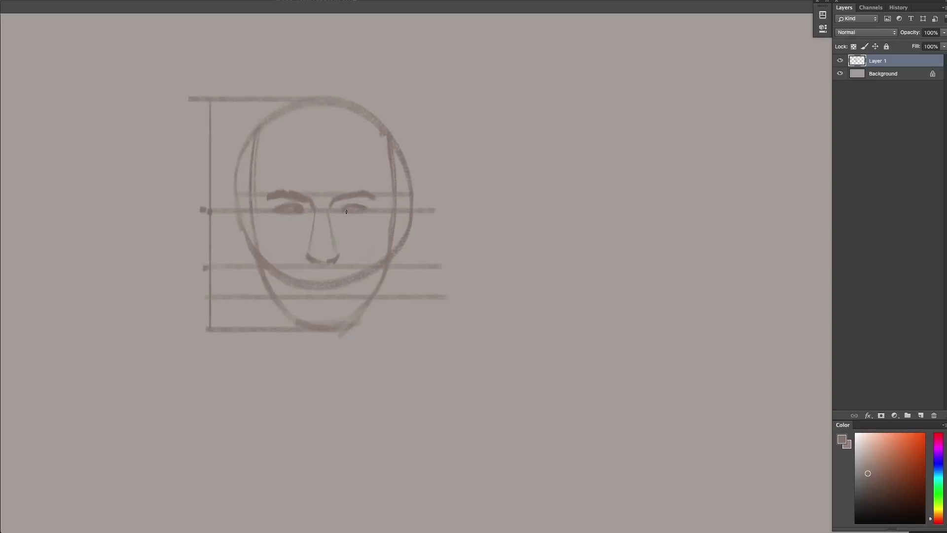
Draw the mouth above the lowest facial guide and erase the circle's lower arc from the face.
{"action": "left_click_drag", "start_coordinate": [312, 295], "coordinate": [338, 286]}
{"action": "mouse_move", "coordinate": [316, 287]}
{"action": "left_mouse_down"}
{"action": "mouse_move", "coordinate": [303, 288]}
{"action": "mouse_move", "coordinate": [344, 286]}
{"action": "left_mouse_up"}
{"action": "left_click_drag", "start_coordinate": [302, 279], "coordinate": [287, 285]}
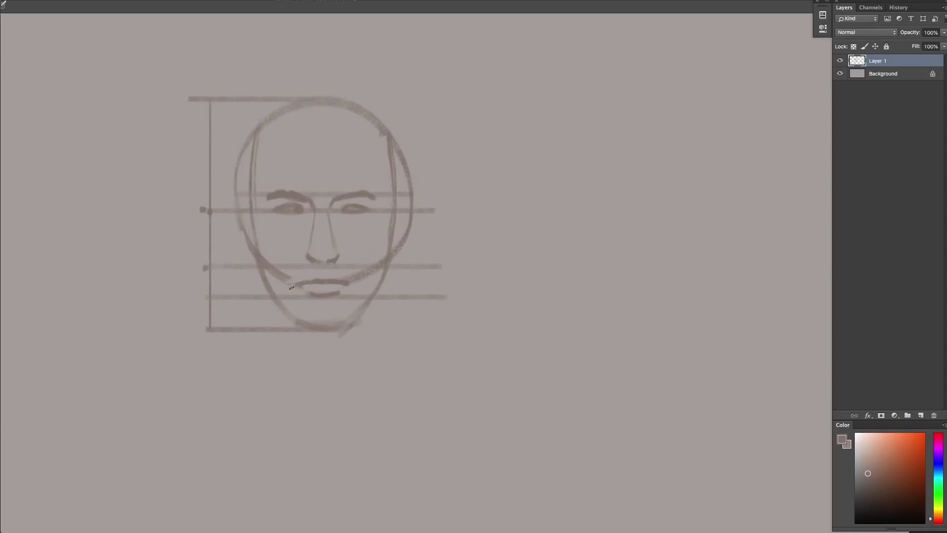
{"action": "left_click_drag", "start_coordinate": [349, 285], "coordinate": [365, 277]}
{"action": "left_click_drag", "start_coordinate": [365, 281], "coordinate": [359, 267]}
{"action": "left_click_drag", "start_coordinate": [285, 280], "coordinate": [265, 260]}
{"action": "left_click_drag", "start_coordinate": [367, 271], "coordinate": [382, 261]}
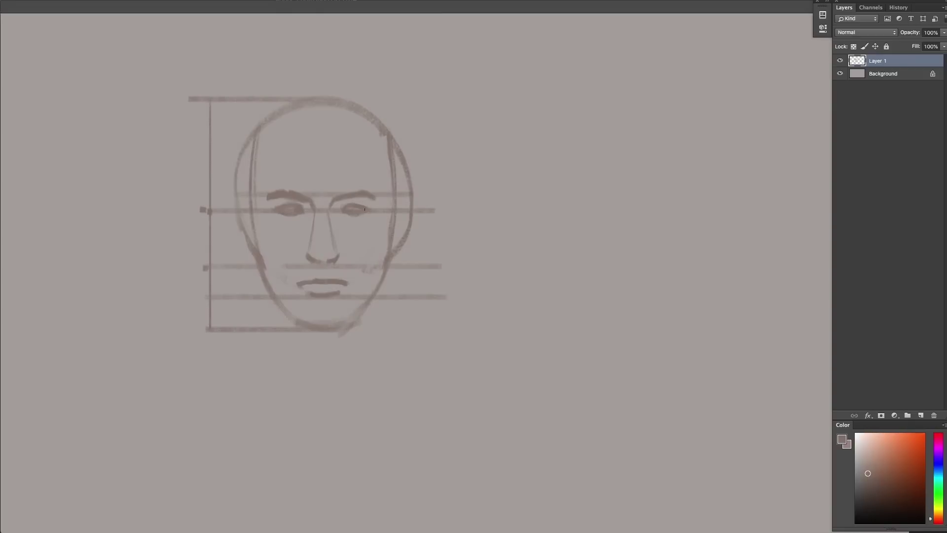
Draw both ears between the brow and nose guides and erase the circle's outer sides above them.
{"action": "left_click_drag", "start_coordinate": [248, 234], "coordinate": [247, 203]}
{"action": "left_click_drag", "start_coordinate": [396, 208], "coordinate": [404, 196]}
{"action": "left_click_drag", "start_coordinate": [405, 197], "coordinate": [391, 261]}
{"action": "left_click_drag", "start_coordinate": [405, 214], "coordinate": [403, 235]}
{"action": "key", "text": "e"}
{"action": "mouse_move", "coordinate": [413, 190]}
{"action": "left_mouse_down"}
{"action": "mouse_move", "coordinate": [413, 229]}
{"action": "mouse_move", "coordinate": [394, 138]}
{"action": "left_mouse_up"}
{"action": "left_click_drag", "start_coordinate": [241, 190], "coordinate": [249, 128]}
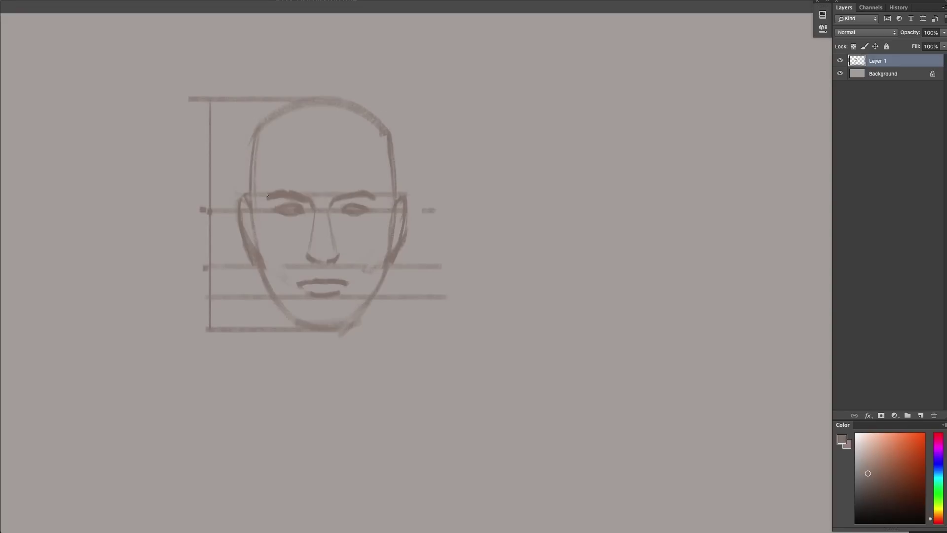
Try marking eye-width spacing beside and between the eyes, and undo the marks.
{"action": "key", "text": "b"}
{"action": "left_click_drag", "start_coordinate": [254, 210], "coordinate": [275, 210]}
{"action": "left_click_drag", "start_coordinate": [255, 211], "coordinate": [274, 211]}
{"action": "key", "text": "super+z"}
{"action": "key", "text": "super+z"}
{"action": "left_click_drag", "start_coordinate": [369, 210], "coordinate": [390, 211]}
{"action": "key", "text": "super+z"}
{"action": "key", "text": "super+z"}
{"action": "left_click_drag", "start_coordinate": [308, 211], "coordinate": [337, 213]}
{"action": "left_click_drag", "start_coordinate": [308, 211], "coordinate": [337, 212]}
{"action": "key", "text": "ctrl+z"}
Define the nose tip and sketch the neck, sloping shoulders and the V of the neck muscles.
{"action": "left_click_drag", "start_coordinate": [315, 257], "coordinate": [326, 261]}
{"action": "left_click_drag", "start_coordinate": [270, 296], "coordinate": [272, 362]}
{"action": "left_click_drag", "start_coordinate": [371, 302], "coordinate": [372, 363]}
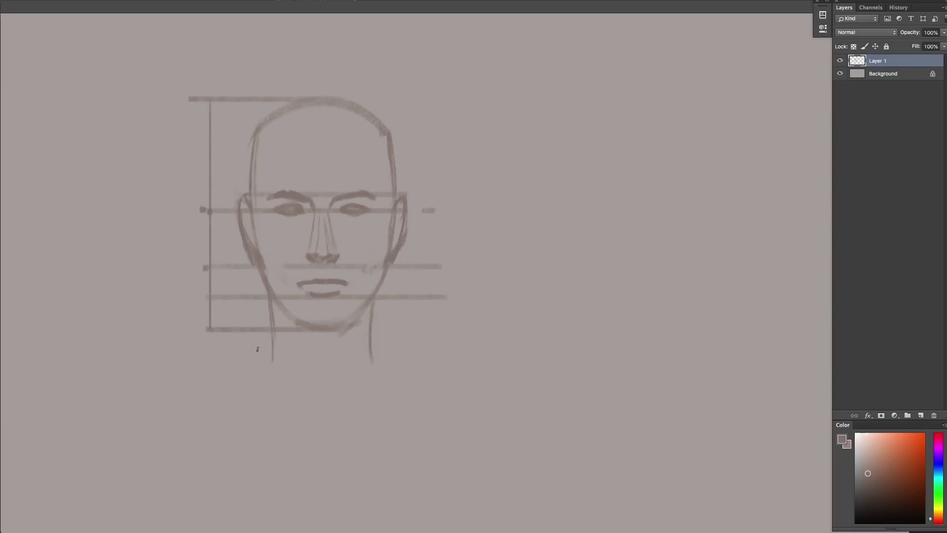
{"action": "mouse_move", "coordinate": [271, 344]}
{"action": "left_mouse_down"}
{"action": "mouse_move", "coordinate": [216, 372]}
{"action": "mouse_move", "coordinate": [212, 363]}
{"action": "left_mouse_up"}
{"action": "key", "text": "ctrl+z"}
{"action": "left_click_drag", "start_coordinate": [366, 334], "coordinate": [426, 357]}
{"action": "left_click_drag", "start_coordinate": [282, 298], "coordinate": [323, 387]}
{"action": "left_click_drag", "start_coordinate": [345, 323], "coordinate": [323, 388]}
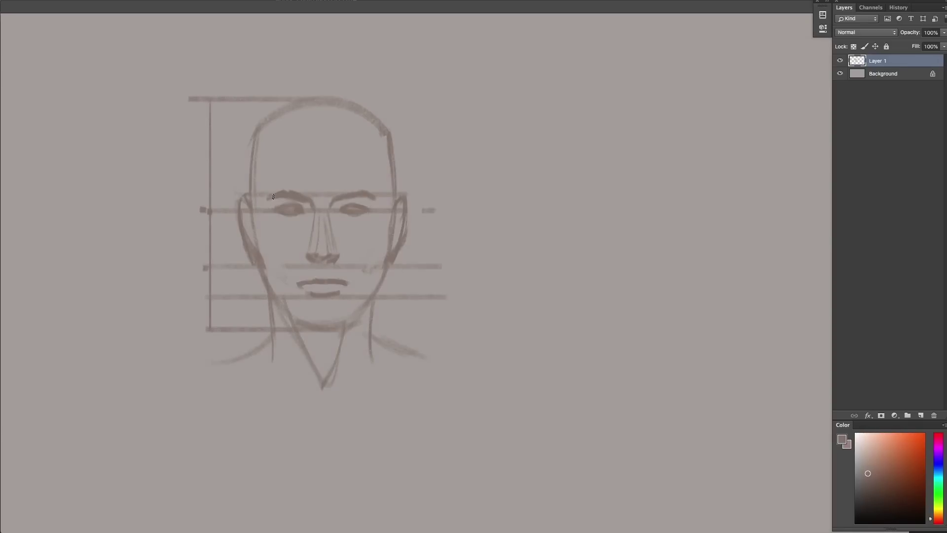
Paint short spiky hair over the top of the head with filled sideburns reaching the ears.
{"action": "left_click_drag", "start_coordinate": [254, 212], "coordinate": [264, 146]}
{"action": "mouse_move", "coordinate": [265, 149]}
{"action": "left_mouse_down"}
{"action": "mouse_move", "coordinate": [266, 182]}
{"action": "mouse_move", "coordinate": [254, 205]}
{"action": "left_mouse_up"}
{"action": "left_click_drag", "start_coordinate": [251, 143], "coordinate": [252, 198]}
{"action": "mouse_move", "coordinate": [268, 137]}
{"action": "left_mouse_down"}
{"action": "mouse_move", "coordinate": [325, 124]}
{"action": "mouse_move", "coordinate": [370, 156]}
{"action": "left_mouse_up"}
{"action": "mouse_move", "coordinate": [330, 122]}
{"action": "left_mouse_down"}
{"action": "mouse_move", "coordinate": [386, 161]}
{"action": "mouse_move", "coordinate": [394, 132]}
{"action": "left_mouse_up"}
{"action": "mouse_move", "coordinate": [263, 124]}
{"action": "left_mouse_down"}
{"action": "mouse_move", "coordinate": [255, 187]}
{"action": "mouse_move", "coordinate": [359, 110]}
{"action": "mouse_move", "coordinate": [346, 107]}
{"action": "mouse_move", "coordinate": [389, 204]}
{"action": "left_mouse_up"}
{"action": "mouse_move", "coordinate": [266, 121]}
{"action": "left_mouse_down"}
{"action": "mouse_move", "coordinate": [316, 79]}
{"action": "mouse_move", "coordinate": [344, 114]}
{"action": "mouse_move", "coordinate": [365, 106]}
{"action": "left_mouse_up"}
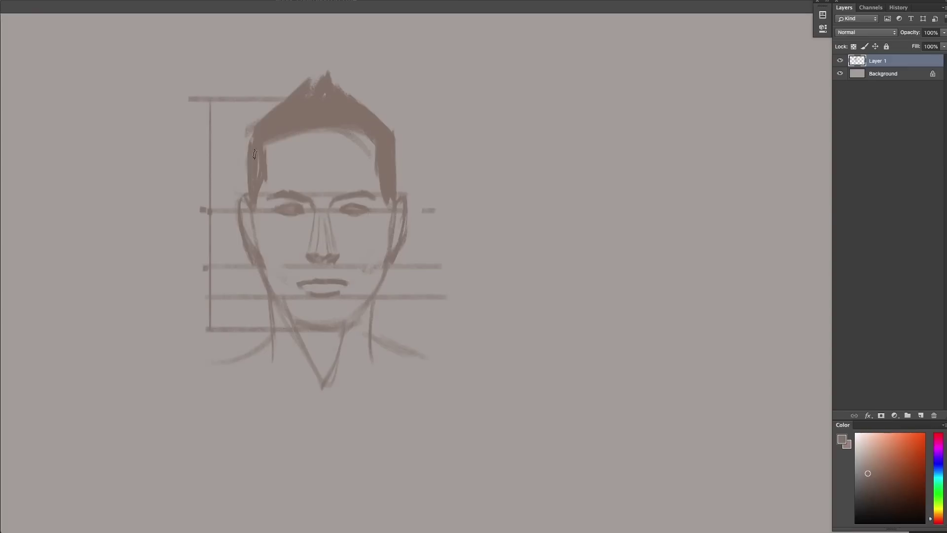
{"action": "left_click_drag", "start_coordinate": [246, 150], "coordinate": [246, 197]}
{"action": "left_click_drag", "start_coordinate": [394, 182], "coordinate": [399, 147]}
Draw thick-rimmed glasses over the eyes with arms reaching both ears.
{"action": "mouse_move", "coordinate": [308, 207]}
{"action": "left_mouse_down"}
{"action": "mouse_move", "coordinate": [266, 201]}
{"action": "mouse_move", "coordinate": [271, 236]}
{"action": "mouse_move", "coordinate": [316, 204]}
{"action": "mouse_move", "coordinate": [380, 201]}
{"action": "mouse_move", "coordinate": [340, 239]}
{"action": "mouse_move", "coordinate": [385, 207]}
{"action": "left_mouse_up"}
{"action": "left_click_drag", "start_coordinate": [268, 202], "coordinate": [253, 200]}
{"action": "left_click_drag", "start_coordinate": [380, 202], "coordinate": [396, 203]}
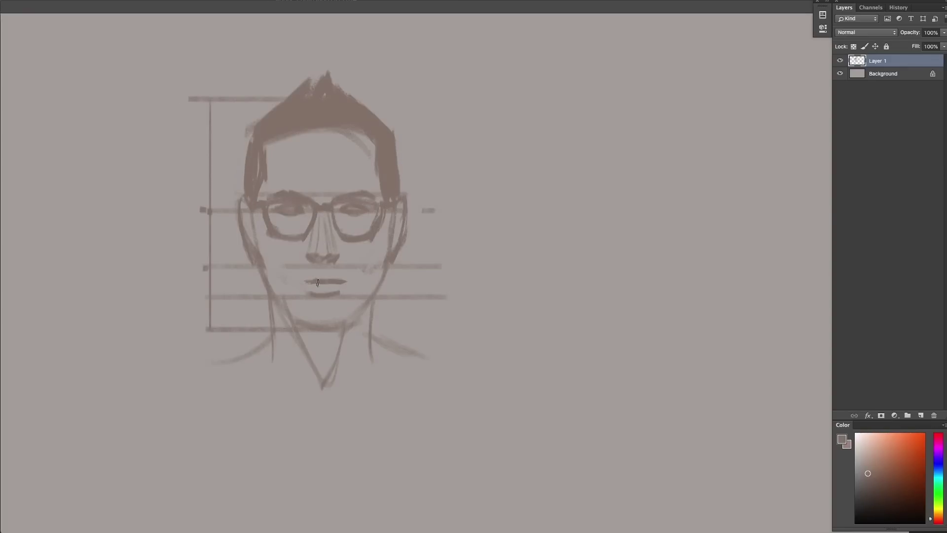
Turn up the mouth corners into a slight smile and redefine both eyes with dark irises.
{"action": "mouse_move", "coordinate": [297, 280]}
{"action": "left_mouse_down"}
{"action": "mouse_move", "coordinate": [350, 279]}
{"action": "mouse_move", "coordinate": [318, 278]}
{"action": "left_mouse_up"}
{"action": "key", "text": "e"}
{"action": "key", "text": "b"}
{"action": "key", "text": "e"}
{"action": "left_click_drag", "start_coordinate": [283, 210], "coordinate": [298, 210]}
{"action": "left_click_drag", "start_coordinate": [361, 208], "coordinate": [345, 210]}
{"action": "key", "text": "b"}
{"action": "left_click_drag", "start_coordinate": [287, 208], "coordinate": [293, 212]}
{"action": "left_click_drag", "start_coordinate": [351, 207], "coordinate": [355, 212]}
Darken the jawline and erase the guide and neck lines that overlap its outer edge.
{"action": "mouse_move", "coordinate": [276, 295]}
{"action": "left_mouse_down"}
{"action": "mouse_move", "coordinate": [301, 323]}
{"action": "mouse_move", "coordinate": [345, 316]}
{"action": "left_mouse_up"}
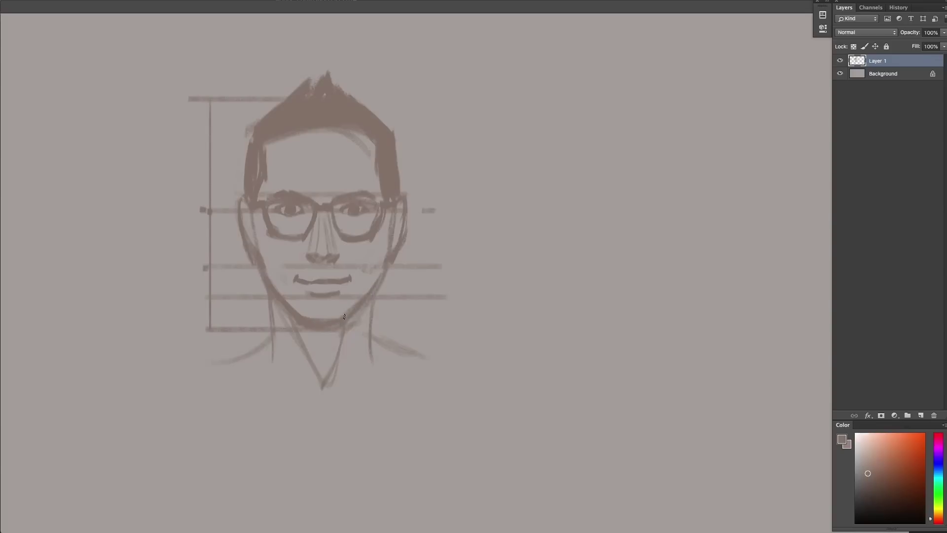
{"action": "left_click_drag", "start_coordinate": [261, 274], "coordinate": [284, 315]}
{"action": "left_click_drag", "start_coordinate": [280, 302], "coordinate": [309, 329]}
{"action": "left_click_drag", "start_coordinate": [386, 280], "coordinate": [344, 332]}
{"action": "left_click_drag", "start_coordinate": [395, 256], "coordinate": [373, 294]}
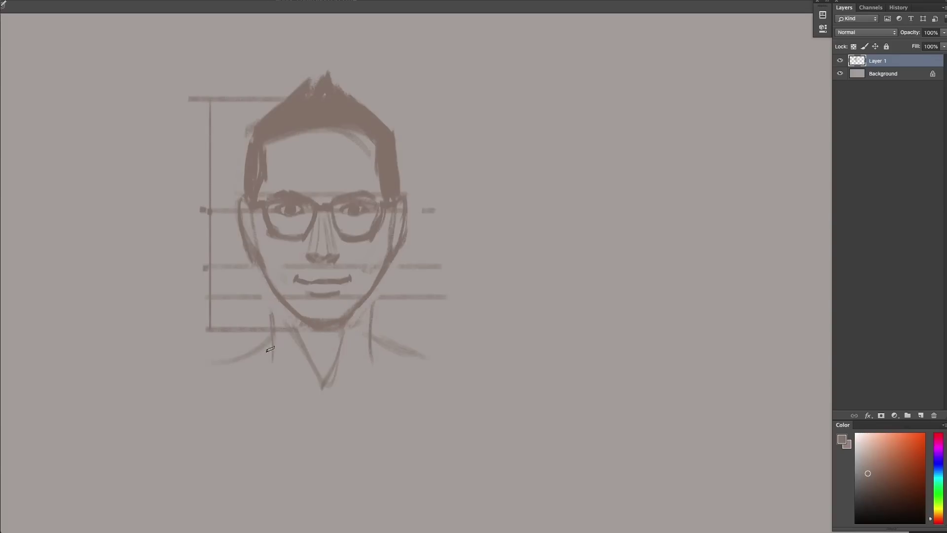
Clean up and redraw both neck lines, and strengthen the sides of the face beside the ears.
{"action": "left_click_drag", "start_coordinate": [270, 345], "coordinate": [271, 312]}
{"action": "left_click_drag", "start_coordinate": [372, 302], "coordinate": [370, 345]}
{"action": "left_click_drag", "start_coordinate": [274, 288], "coordinate": [271, 345]}
{"action": "left_click_drag", "start_coordinate": [373, 287], "coordinate": [371, 346]}
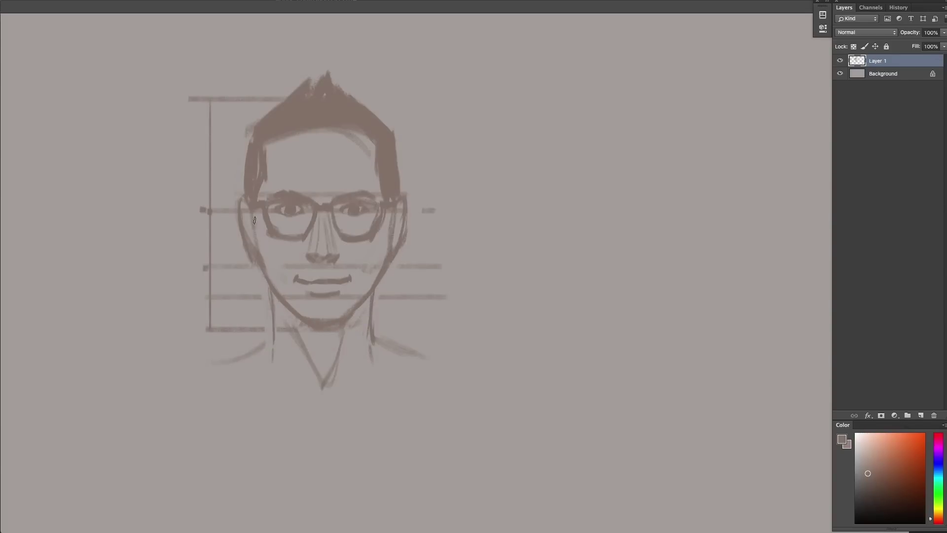
{"action": "left_click_drag", "start_coordinate": [253, 213], "coordinate": [260, 264]}
{"action": "left_click_drag", "start_coordinate": [393, 212], "coordinate": [382, 266]}
{"action": "left_click_drag", "start_coordinate": [272, 293], "coordinate": [275, 341]}
Strengthen the shoulder lines and draw a V-neck shirt collar around the neck.
{"action": "left_click_drag", "start_coordinate": [272, 336], "coordinate": [210, 363]}
{"action": "left_click_drag", "start_coordinate": [262, 343], "coordinate": [321, 399]}
{"action": "left_click_drag", "start_coordinate": [382, 341], "coordinate": [335, 394]}
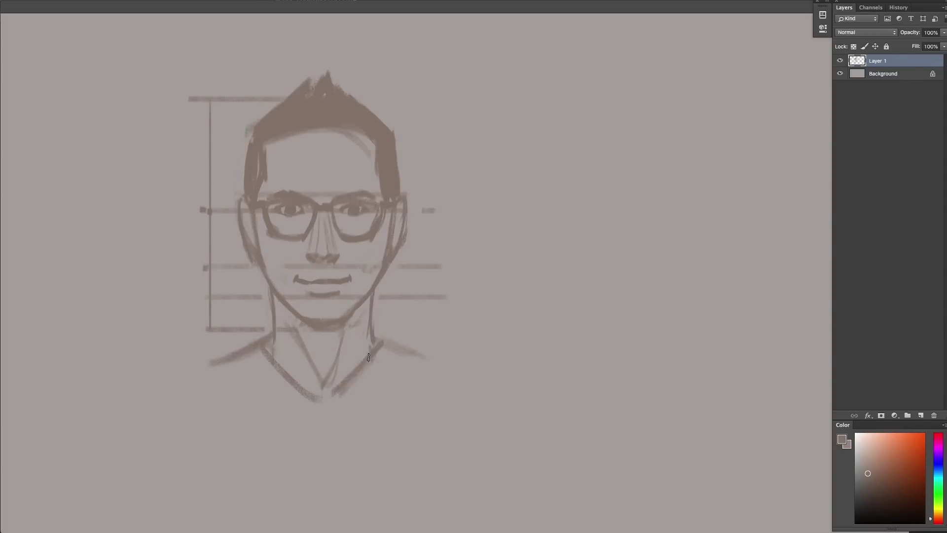
{"action": "left_click_drag", "start_coordinate": [368, 356], "coordinate": [338, 394]}
{"action": "left_click_drag", "start_coordinate": [378, 340], "coordinate": [408, 353]}
{"action": "left_click_drag", "start_coordinate": [277, 296], "coordinate": [277, 340]}
{"action": "mouse_move", "coordinate": [306, 407]}
{"action": "left_mouse_down"}
{"action": "mouse_move", "coordinate": [234, 350]}
{"action": "mouse_move", "coordinate": [200, 370]}
{"action": "left_mouse_up"}
{"action": "mouse_move", "coordinate": [335, 411]}
{"action": "left_mouse_down"}
{"action": "mouse_move", "coordinate": [424, 378]}
{"action": "mouse_move", "coordinate": [442, 382]}
{"action": "left_mouse_up"}
Draw an upright rectangle on Layer 3 at the left of the canvas, with Layers 1 and 2 hidden.
{"action": "left_click_drag", "start_coordinate": [171, 111], "coordinate": [171, 328]}
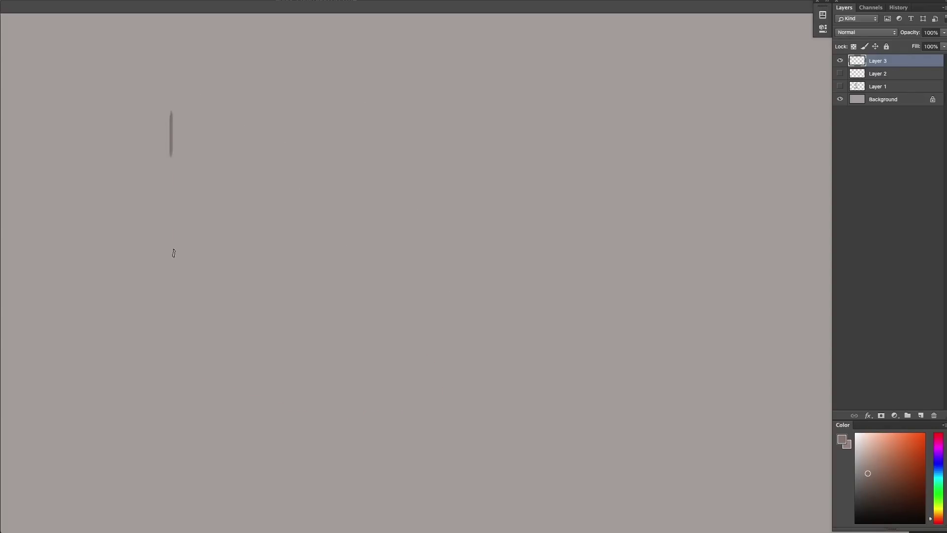
{"action": "mouse_move", "coordinate": [171, 114]}
{"action": "left_mouse_down"}
{"action": "mouse_move", "coordinate": [337, 114]}
{"action": "mouse_move", "coordinate": [330, 334]}
{"action": "left_mouse_up"}
{"action": "left_click_drag", "start_coordinate": [171, 327], "coordinate": [328, 326]}
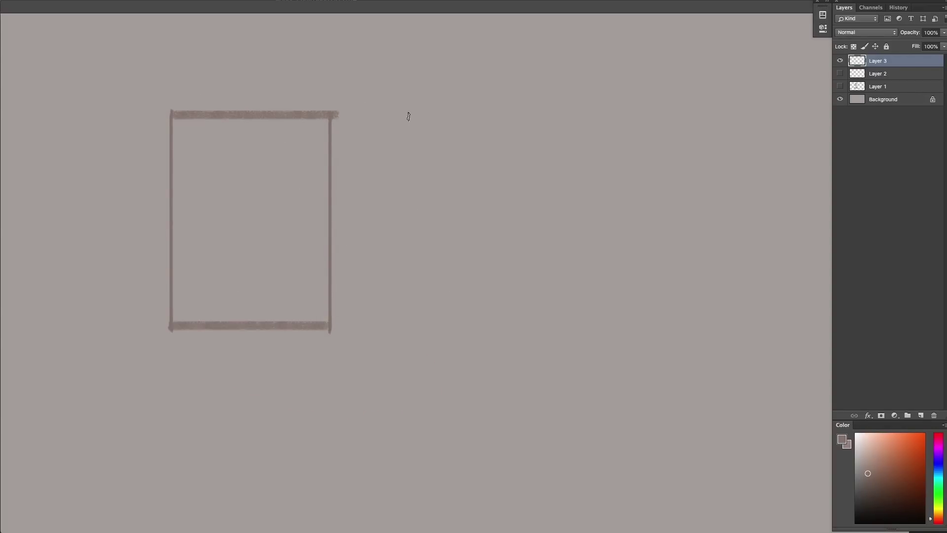
Draw an inverted triangle of similar height beside the rectangle using straight brush lines.
{"action": "left_click_drag", "start_coordinate": [398, 114], "coordinate": [553, 114]}
{"action": "left_click", "coordinate": [400, 116]}
{"action": "left_click", "coordinate": [469, 328], "text": "shift"}
{"action": "left_click", "coordinate": [552, 115]}
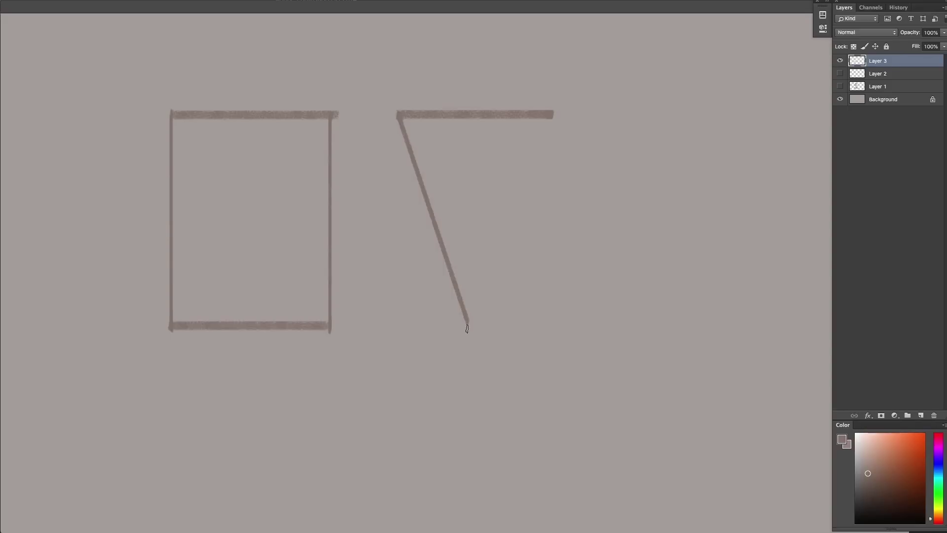
{"action": "left_click", "coordinate": [469, 328], "text": "shift"}
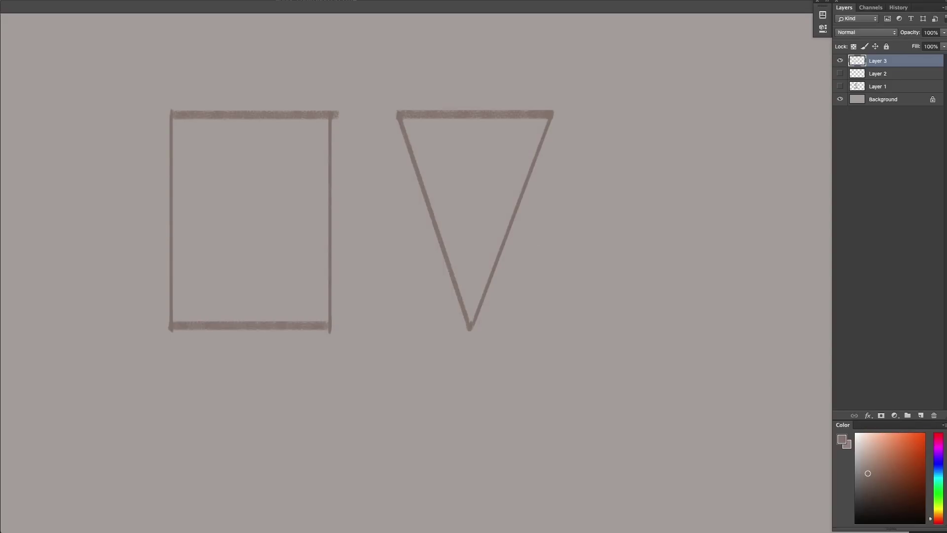
Letter THOR above the rectangle and LOKI above the triangle.
{"action": "left_click_drag", "start_coordinate": [204, 63], "coordinate": [230, 61]}
{"action": "left_click_drag", "start_coordinate": [215, 62], "coordinate": [216, 88]}
{"action": "left_click_drag", "start_coordinate": [229, 58], "coordinate": [230, 85]}
{"action": "mouse_move", "coordinate": [240, 54]}
{"action": "left_mouse_down"}
{"action": "mouse_move", "coordinate": [240, 87]}
{"action": "mouse_move", "coordinate": [244, 70]}
{"action": "mouse_move", "coordinate": [291, 78]}
{"action": "left_mouse_up"}
{"action": "left_click_drag", "start_coordinate": [435, 62], "coordinate": [453, 84]}
{"action": "mouse_move", "coordinate": [483, 65]}
{"action": "left_mouse_down"}
{"action": "mouse_move", "coordinate": [480, 80]}
{"action": "mouse_move", "coordinate": [490, 85]}
{"action": "left_mouse_up"}
{"action": "left_click_drag", "start_coordinate": [499, 65], "coordinate": [500, 83]}
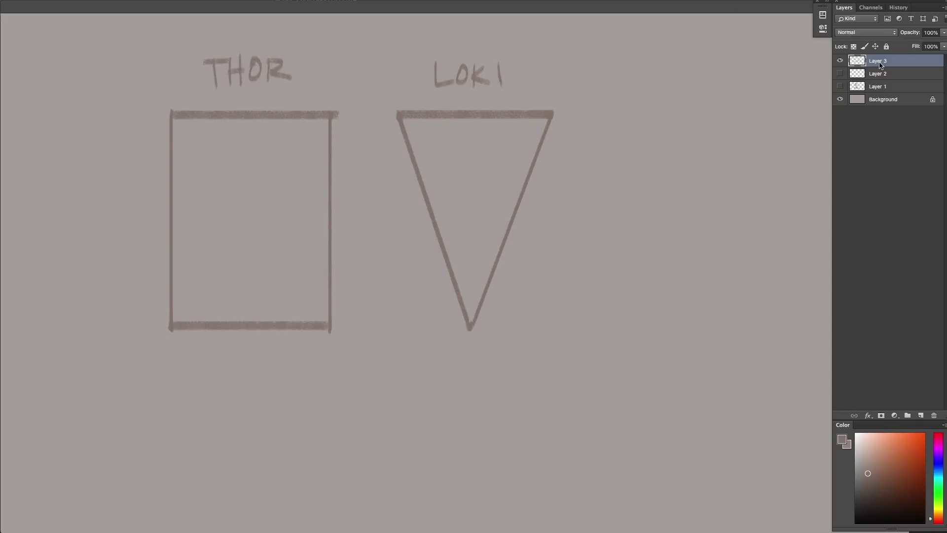
Add a new layer above Layer 3 and lower the opacity of Layer 3 to fade the shapes.
{"action": "left_click", "coordinate": [920, 415]}
{"action": "left_click", "coordinate": [891, 73]}
{"action": "key", "text": "2"}
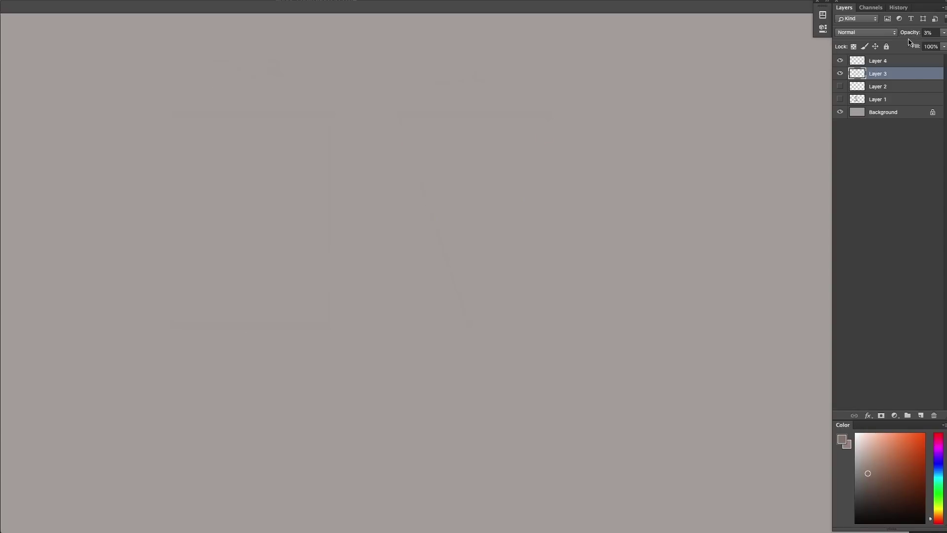
On Layer 4, sketch a square-jawed head with a rounded top and both ears over the THOR rectangle.
{"action": "left_click", "coordinate": [888, 60]}
{"action": "left_click_drag", "start_coordinate": [180, 117], "coordinate": [186, 302]}
{"action": "left_click_drag", "start_coordinate": [312, 114], "coordinate": [310, 310]}
{"action": "mouse_move", "coordinate": [180, 260]}
{"action": "left_mouse_down"}
{"action": "mouse_move", "coordinate": [193, 318]}
{"action": "mouse_move", "coordinate": [296, 328]}
{"action": "mouse_move", "coordinate": [311, 309]}
{"action": "left_mouse_up"}
{"action": "left_click_drag", "start_coordinate": [183, 131], "coordinate": [316, 133]}
{"action": "mouse_move", "coordinate": [177, 262]}
{"action": "left_mouse_down"}
{"action": "mouse_move", "coordinate": [168, 196]}
{"action": "mouse_move", "coordinate": [182, 264]}
{"action": "left_mouse_up"}
{"action": "left_click_drag", "start_coordinate": [338, 206], "coordinate": [325, 268]}
{"action": "left_click_drag", "start_coordinate": [343, 191], "coordinate": [337, 217]}
{"action": "left_click_drag", "start_coordinate": [272, 333], "coordinate": [299, 323]}
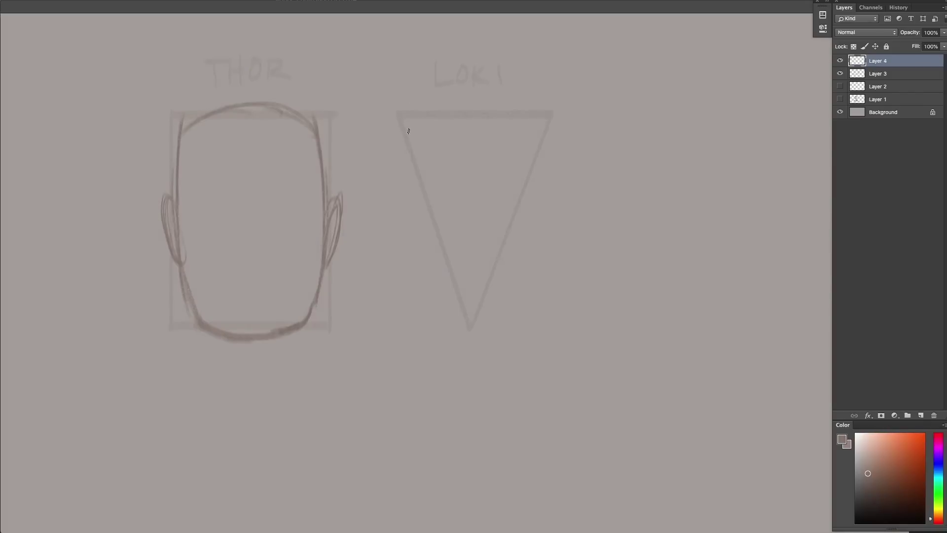
Sketch a narrow head tapering to a pointed chin, with both ears, over the LOKI triangle.
{"action": "left_click_drag", "start_coordinate": [409, 131], "coordinate": [433, 273]}
{"action": "mouse_move", "coordinate": [412, 123]}
{"action": "left_mouse_down"}
{"action": "mouse_move", "coordinate": [477, 134]}
{"action": "mouse_move", "coordinate": [539, 115]}
{"action": "mouse_move", "coordinate": [528, 274]}
{"action": "left_mouse_up"}
{"action": "mouse_move", "coordinate": [416, 254]}
{"action": "left_mouse_down"}
{"action": "mouse_move", "coordinate": [471, 325]}
{"action": "mouse_move", "coordinate": [527, 274]}
{"action": "left_mouse_up"}
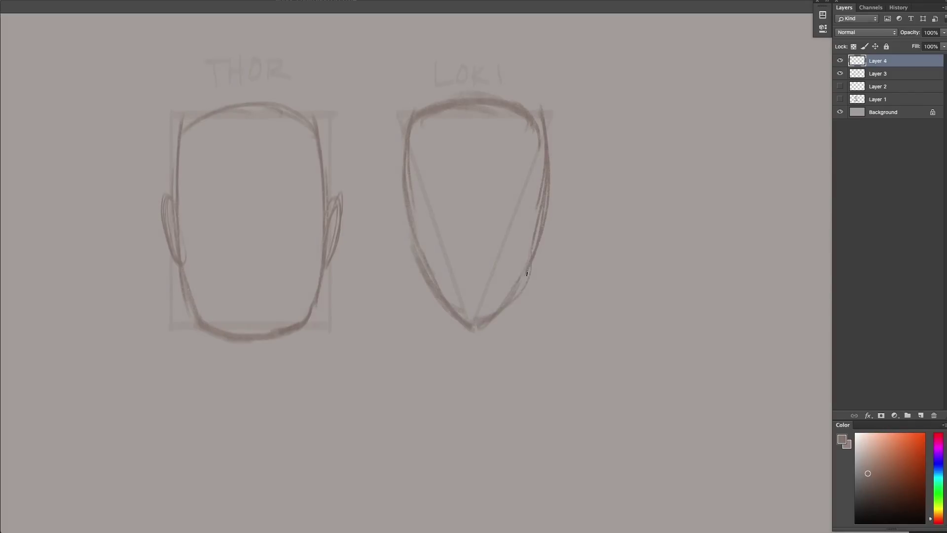
{"action": "mouse_move", "coordinate": [405, 189]}
{"action": "left_mouse_down"}
{"action": "mouse_move", "coordinate": [390, 222]}
{"action": "mouse_move", "coordinate": [414, 249]}
{"action": "left_mouse_up"}
{"action": "left_click_drag", "start_coordinate": [549, 251], "coordinate": [538, 252]}
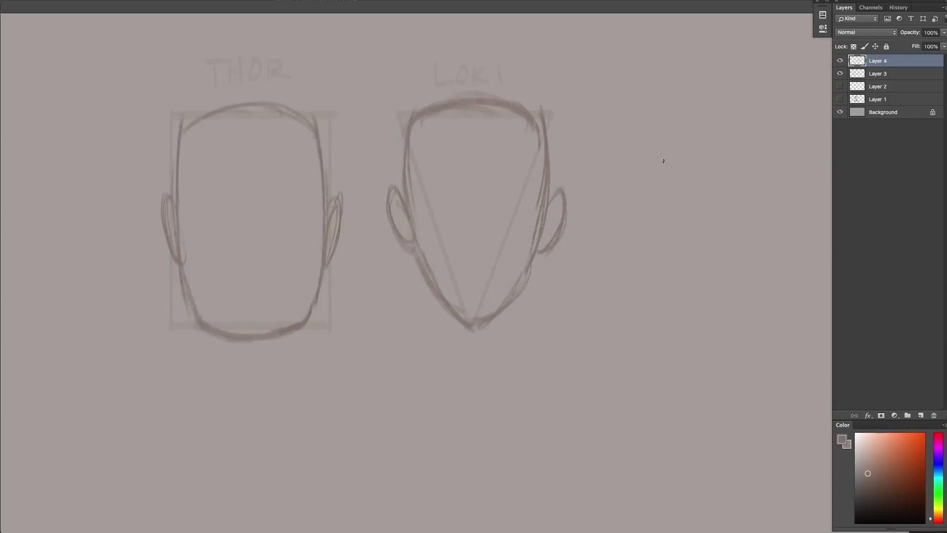
Draw Thor's face with a heavy straight brow, narrow eyes, broad nose, frowning mouth with moustache lines and angular cheek creases.
{"action": "mouse_move", "coordinate": [181, 203]}
{"action": "left_mouse_down"}
{"action": "mouse_move", "coordinate": [319, 202]}
{"action": "mouse_move", "coordinate": [233, 207]}
{"action": "mouse_move", "coordinate": [298, 204]}
{"action": "mouse_move", "coordinate": [240, 241]}
{"action": "left_mouse_up"}
{"action": "left_click_drag", "start_coordinate": [257, 206], "coordinate": [271, 254]}
{"action": "left_click_drag", "start_coordinate": [234, 249], "coordinate": [272, 254]}
{"action": "mouse_move", "coordinate": [227, 279]}
{"action": "left_mouse_down"}
{"action": "mouse_move", "coordinate": [277, 278]}
{"action": "mouse_move", "coordinate": [217, 269]}
{"action": "left_mouse_up"}
{"action": "left_click_drag", "start_coordinate": [180, 225], "coordinate": [211, 291]}
{"action": "left_click_drag", "start_coordinate": [215, 268], "coordinate": [212, 295]}
{"action": "left_click_drag", "start_coordinate": [279, 256], "coordinate": [295, 286]}
{"action": "left_click_drag", "start_coordinate": [318, 235], "coordinate": [296, 298]}
Sketch short, spiky hair across the top and sides of Thor's head.
{"action": "left_click_drag", "start_coordinate": [189, 154], "coordinate": [180, 212]}
{"action": "mouse_move", "coordinate": [238, 124]}
{"action": "left_mouse_down"}
{"action": "mouse_move", "coordinate": [212, 154]}
{"action": "mouse_move", "coordinate": [233, 146]}
{"action": "left_mouse_up"}
{"action": "left_click_drag", "start_coordinate": [280, 124], "coordinate": [260, 129]}
{"action": "mouse_move", "coordinate": [276, 104]}
{"action": "left_mouse_down"}
{"action": "mouse_move", "coordinate": [232, 97]}
{"action": "mouse_move", "coordinate": [164, 143]}
{"action": "left_mouse_up"}
{"action": "left_click_drag", "start_coordinate": [176, 130], "coordinate": [183, 166]}
{"action": "left_click_drag", "start_coordinate": [288, 89], "coordinate": [303, 116]}
{"action": "left_click_drag", "start_coordinate": [320, 132], "coordinate": [326, 171]}
{"action": "left_click_drag", "start_coordinate": [278, 119], "coordinate": [318, 191]}
{"action": "left_click_drag", "start_coordinate": [325, 135], "coordinate": [314, 203]}
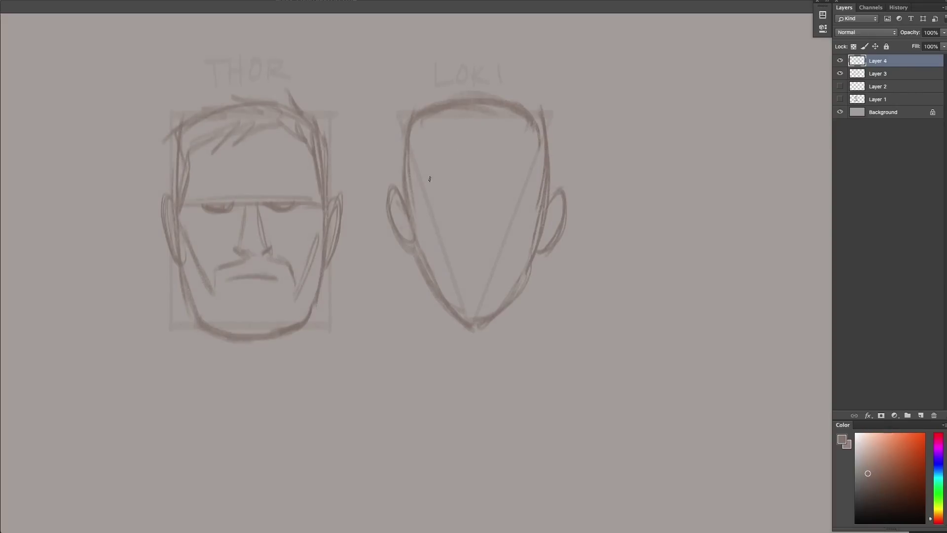
Draw Loki's face with raised inner brows, open eyes, a thin nose and a small straight mouth.
{"action": "mouse_move", "coordinate": [442, 203]}
{"action": "left_mouse_down"}
{"action": "mouse_move", "coordinate": [514, 202]}
{"action": "mouse_move", "coordinate": [467, 187]}
{"action": "mouse_move", "coordinate": [523, 193]}
{"action": "mouse_move", "coordinate": [467, 244]}
{"action": "left_mouse_up"}
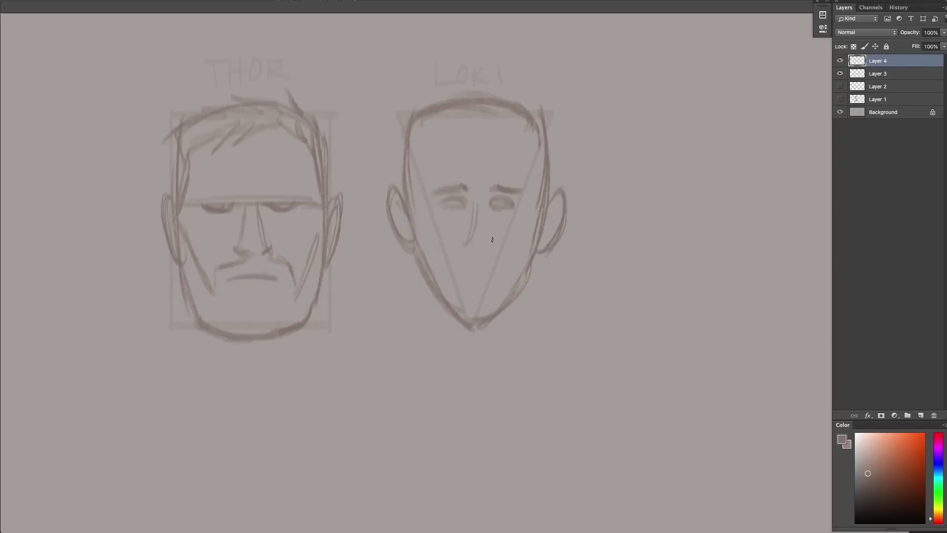
{"action": "left_click_drag", "start_coordinate": [482, 195], "coordinate": [492, 241]}
{"action": "mouse_move", "coordinate": [465, 239]}
{"action": "left_mouse_down"}
{"action": "mouse_move", "coordinate": [475, 253]}
{"action": "mouse_move", "coordinate": [497, 240]}
{"action": "left_mouse_up"}
{"action": "mouse_move", "coordinate": [480, 247]}
{"action": "left_mouse_down"}
{"action": "mouse_move", "coordinate": [473, 250]}
{"action": "mouse_move", "coordinate": [493, 267]}
{"action": "left_mouse_up"}
Sketch Loki's hairline and thicken the slicked-back hair around the top and sides of his head.
{"action": "left_click_drag", "start_coordinate": [414, 176], "coordinate": [412, 212]}
{"action": "mouse_move", "coordinate": [426, 150]}
{"action": "left_mouse_down"}
{"action": "mouse_move", "coordinate": [418, 169]}
{"action": "mouse_move", "coordinate": [444, 121]}
{"action": "left_mouse_up"}
{"action": "left_click_drag", "start_coordinate": [430, 120], "coordinate": [511, 113]}
{"action": "mouse_move", "coordinate": [514, 113]}
{"action": "left_mouse_down"}
{"action": "mouse_move", "coordinate": [534, 143]}
{"action": "mouse_move", "coordinate": [542, 195]}
{"action": "left_mouse_up"}
{"action": "left_click_drag", "start_coordinate": [408, 121], "coordinate": [402, 200]}
{"action": "left_click_drag", "start_coordinate": [425, 105], "coordinate": [491, 93]}
{"action": "mouse_move", "coordinate": [532, 116]}
{"action": "left_mouse_down"}
{"action": "mouse_move", "coordinate": [547, 147]}
{"action": "mouse_move", "coordinate": [550, 205]}
{"action": "left_mouse_up"}
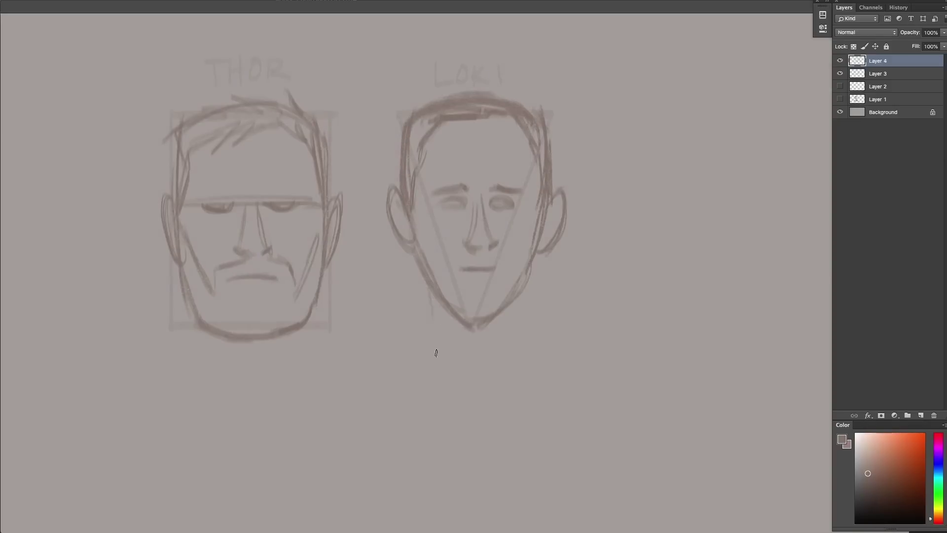
Add neck lines beneath both the Loki and Thor heads.
{"action": "left_click_drag", "start_coordinate": [436, 351], "coordinate": [432, 289]}
{"action": "mouse_move", "coordinate": [518, 344]}
{"action": "left_mouse_down"}
{"action": "mouse_move", "coordinate": [520, 286]}
{"action": "mouse_move", "coordinate": [523, 348]}
{"action": "left_mouse_up"}
{"action": "left_click_drag", "start_coordinate": [190, 296], "coordinate": [197, 367]}
{"action": "left_click_drag", "start_coordinate": [312, 303], "coordinate": [315, 366]}
Draw flipped-out curls of hair below Loki's ears on both sides of the neck.
{"action": "mouse_move", "coordinate": [404, 236]}
{"action": "left_mouse_down"}
{"action": "mouse_move", "coordinate": [413, 282]}
{"action": "mouse_move", "coordinate": [389, 318]}
{"action": "left_mouse_up"}
{"action": "mouse_move", "coordinate": [582, 257]}
{"action": "left_mouse_down"}
{"action": "mouse_move", "coordinate": [547, 262]}
{"action": "mouse_move", "coordinate": [540, 295]}
{"action": "left_mouse_up"}
{"action": "left_click_drag", "start_coordinate": [555, 300], "coordinate": [535, 328]}
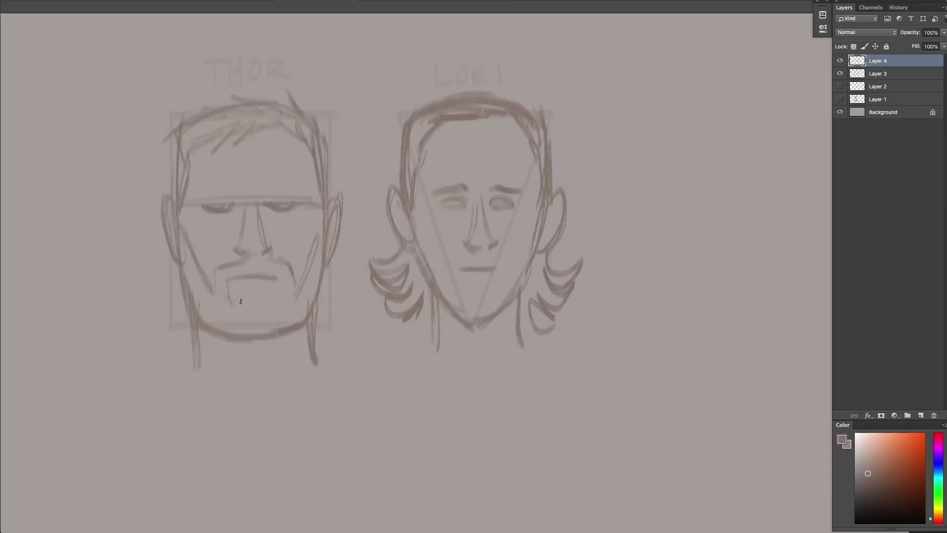
Add a goatee around Thor's mouth and darken his brow and eyes.
{"action": "mouse_move", "coordinate": [229, 292]}
{"action": "left_mouse_down"}
{"action": "mouse_move", "coordinate": [285, 281]}
{"action": "mouse_move", "coordinate": [313, 263]}
{"action": "left_mouse_up"}
{"action": "left_click_drag", "start_coordinate": [203, 199], "coordinate": [299, 195]}
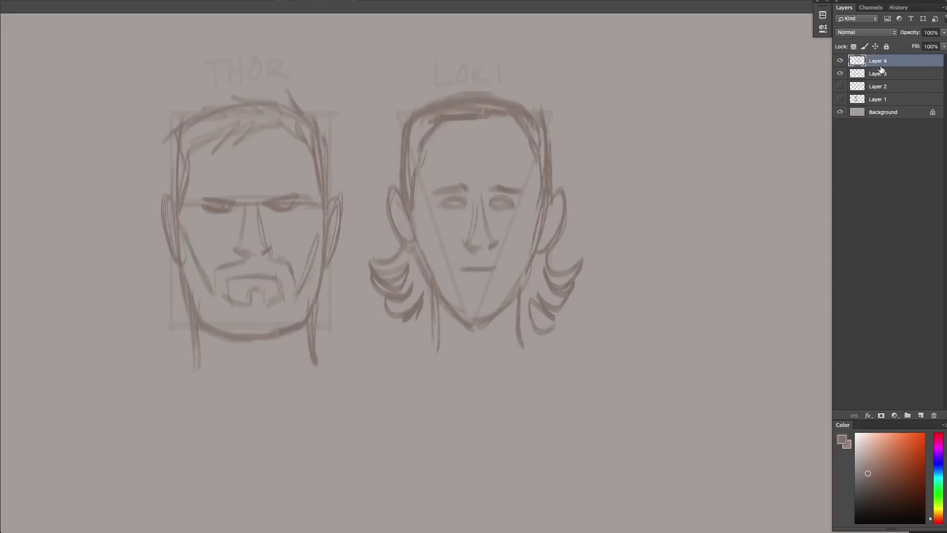
Duplicate Layer 4 to darken the lines of the two head sketches.
{"action": "left_click_drag", "start_coordinate": [881, 69], "coordinate": [920, 416]}
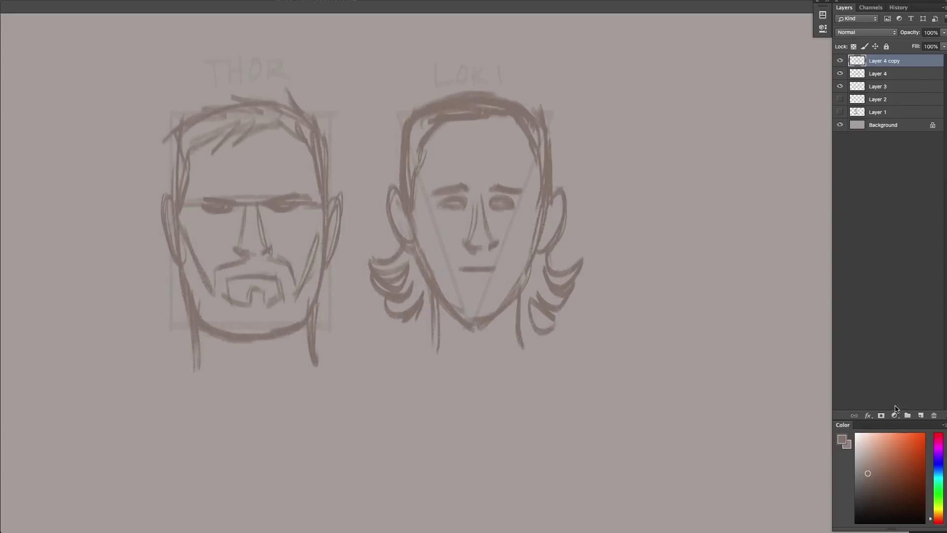
{"action": "left_click", "coordinate": [864, 87]}
{"action": "key", "text": "0"}
Hide the Layer 4 and Layer 3 sketches and add a new empty layer on top.
{"action": "left_click", "coordinate": [879, 75]}
{"action": "left_click_drag", "start_coordinate": [840, 73], "coordinate": [842, 88]}
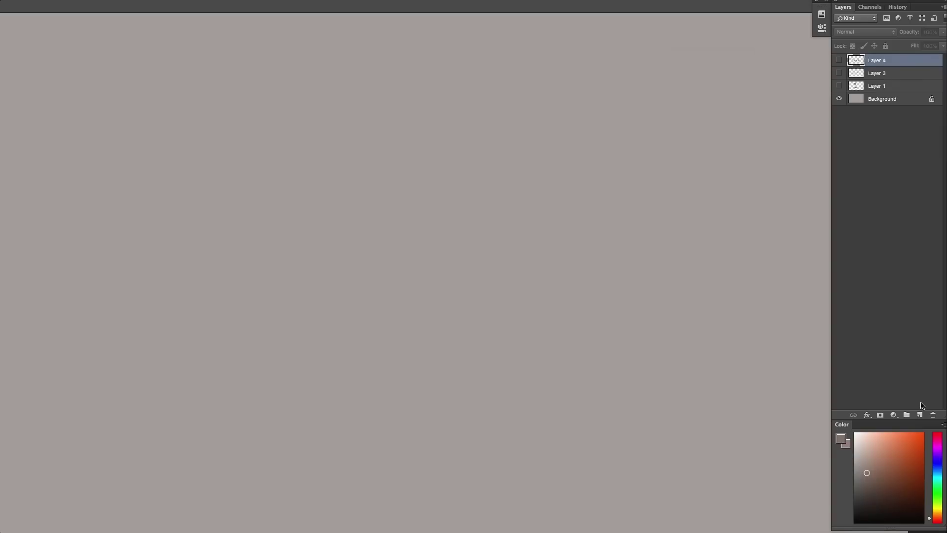
{"action": "left_click", "coordinate": [920, 414]}
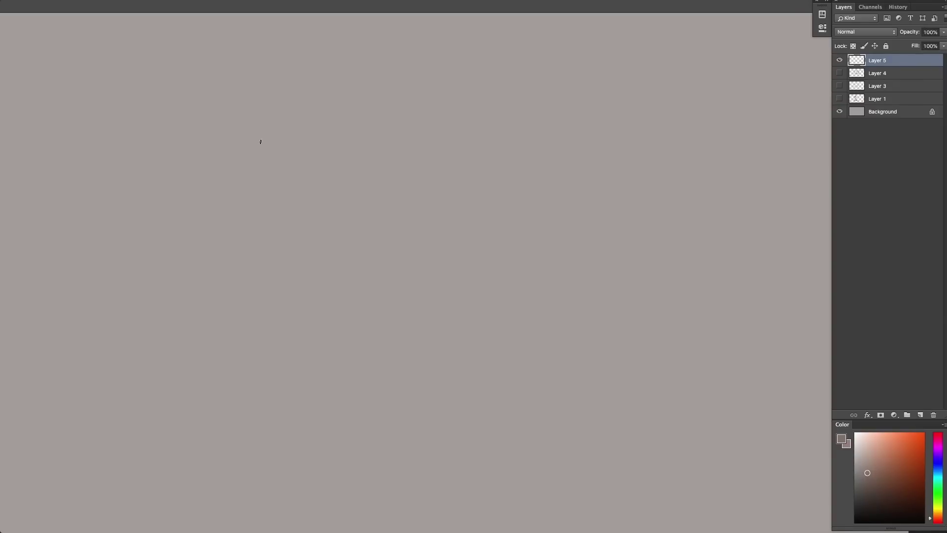
Sketch a tall head outline on Layer 5 with a rounded crown, long sides and a curved jaw.
{"action": "left_click_drag", "start_coordinate": [303, 273], "coordinate": [291, 132]}
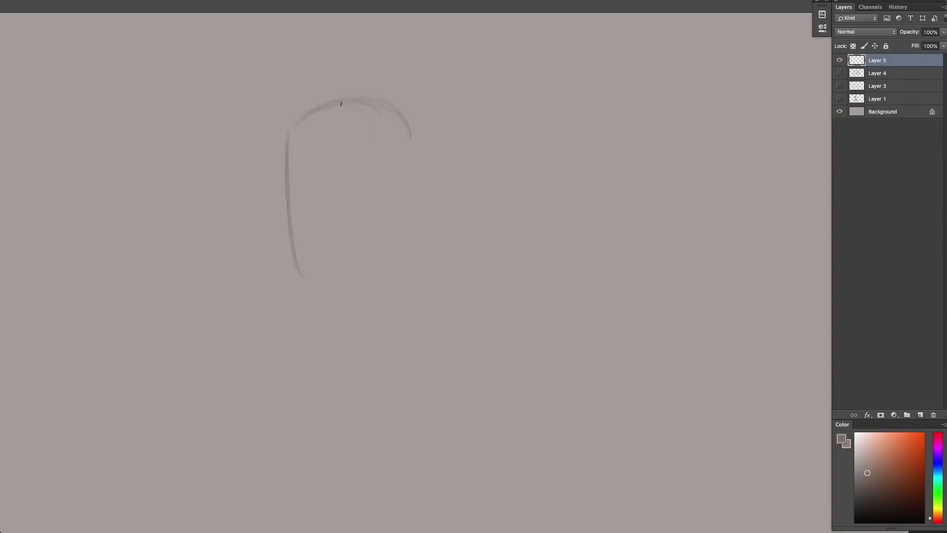
{"action": "left_click_drag", "start_coordinate": [422, 123], "coordinate": [425, 291]}
{"action": "mouse_move", "coordinate": [302, 277]}
{"action": "left_mouse_down"}
{"action": "mouse_move", "coordinate": [328, 313]}
{"action": "mouse_move", "coordinate": [379, 335]}
{"action": "left_mouse_up"}
{"action": "left_click_drag", "start_coordinate": [422, 284], "coordinate": [406, 323]}
{"action": "left_click_drag", "start_coordinate": [425, 126], "coordinate": [414, 308]}
{"action": "left_click_drag", "start_coordinate": [398, 108], "coordinate": [424, 136]}
Add an ear on each side of the head and clean up the stray outline strokes.
{"action": "left_click_drag", "start_coordinate": [274, 190], "coordinate": [285, 267]}
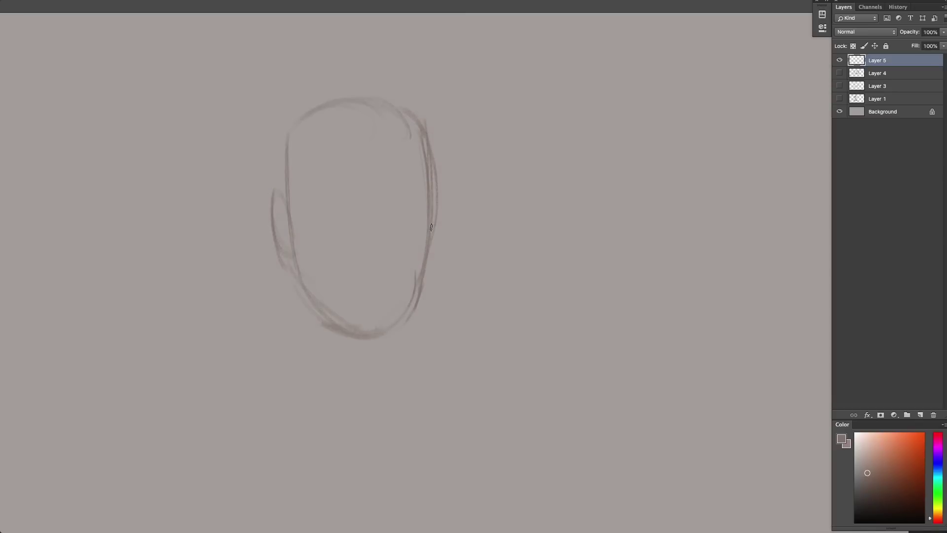
{"action": "left_click_drag", "start_coordinate": [437, 193], "coordinate": [431, 272]}
{"action": "key", "text": "e"}
{"action": "left_click_drag", "start_coordinate": [436, 139], "coordinate": [437, 189]}
{"action": "left_click_drag", "start_coordinate": [423, 279], "coordinate": [406, 330]}
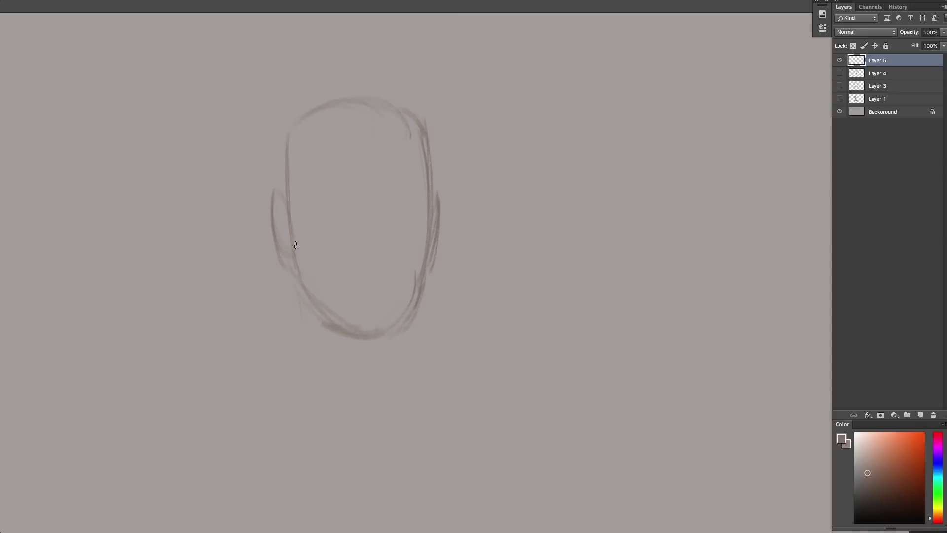
Draw the neck lines and sloping shoulder lines below the head.
{"action": "left_click_drag", "start_coordinate": [289, 243], "coordinate": [297, 351]}
{"action": "left_click_drag", "start_coordinate": [414, 302], "coordinate": [392, 398]}
{"action": "left_click_drag", "start_coordinate": [290, 311], "coordinate": [217, 361]}
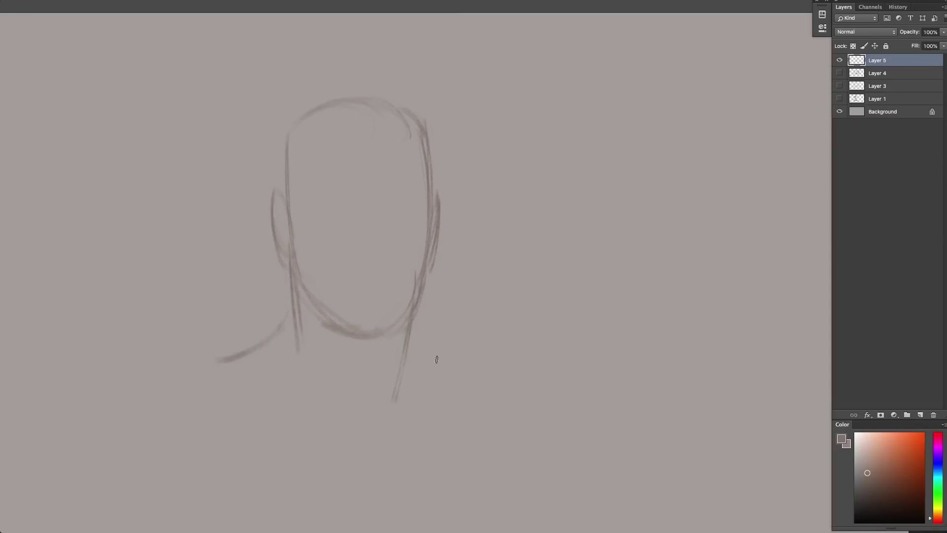
{"action": "left_click_drag", "start_coordinate": [419, 337], "coordinate": [479, 381]}
{"action": "key", "text": "ctrl+z"}
{"action": "left_click_drag", "start_coordinate": [399, 348], "coordinate": [477, 380]}
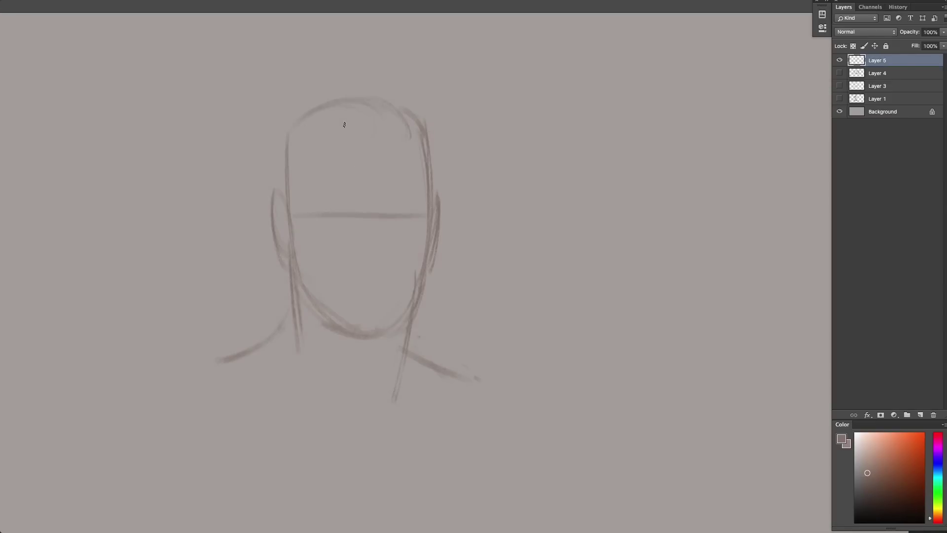
Sketch a horizontal eye line and the hairline, and place the brows, eyes, nose and mouth.
{"action": "mouse_move", "coordinate": [295, 215]}
{"action": "left_mouse_down"}
{"action": "mouse_move", "coordinate": [298, 156]}
{"action": "mouse_move", "coordinate": [307, 174]}
{"action": "mouse_move", "coordinate": [330, 160]}
{"action": "mouse_move", "coordinate": [377, 156]}
{"action": "mouse_move", "coordinate": [345, 148]}
{"action": "mouse_move", "coordinate": [424, 170]}
{"action": "left_mouse_up"}
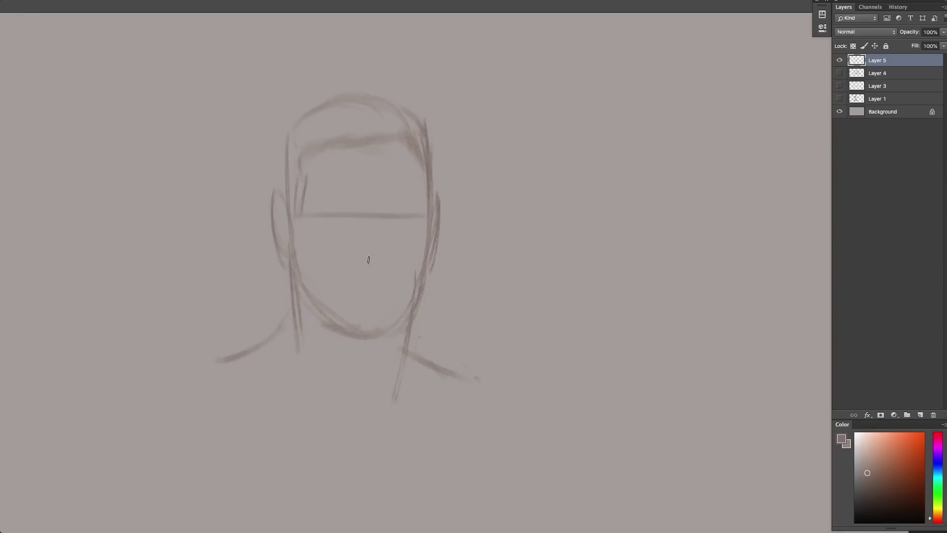
{"action": "left_click_drag", "start_coordinate": [384, 280], "coordinate": [346, 281]}
{"action": "mouse_move", "coordinate": [318, 208]}
{"action": "left_mouse_down"}
{"action": "mouse_move", "coordinate": [403, 203]}
{"action": "mouse_move", "coordinate": [350, 206]}
{"action": "mouse_move", "coordinate": [367, 223]}
{"action": "mouse_move", "coordinate": [322, 213]}
{"action": "left_mouse_up"}
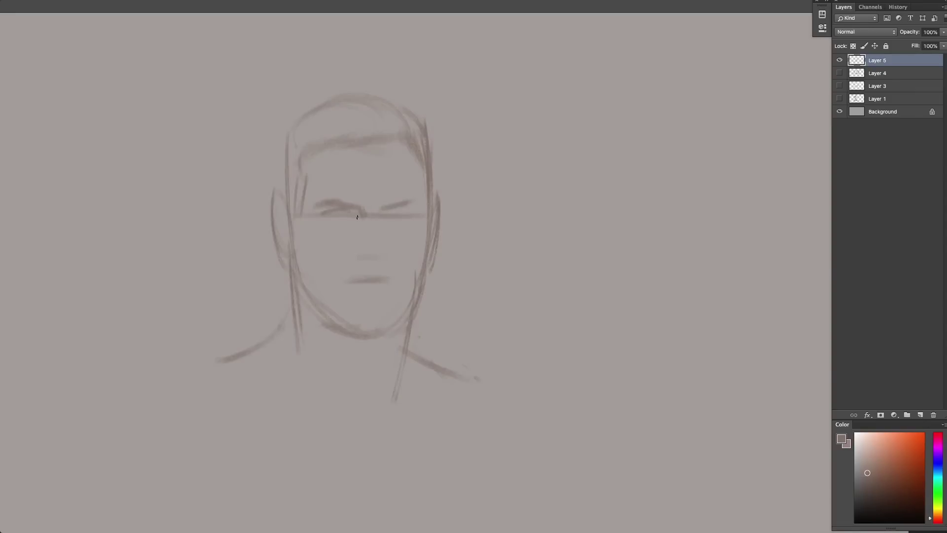
{"action": "left_click_drag", "start_coordinate": [406, 209], "coordinate": [390, 214]}
{"action": "left_click_drag", "start_coordinate": [363, 259], "coordinate": [381, 257]}
{"action": "mouse_move", "coordinate": [347, 279]}
{"action": "left_mouse_down"}
{"action": "mouse_move", "coordinate": [360, 309]}
{"action": "mouse_move", "coordinate": [399, 296]}
{"action": "mouse_move", "coordinate": [384, 258]}
{"action": "mouse_move", "coordinate": [397, 303]}
{"action": "mouse_move", "coordinate": [373, 311]}
{"action": "mouse_move", "coordinate": [380, 292]}
{"action": "left_mouse_up"}
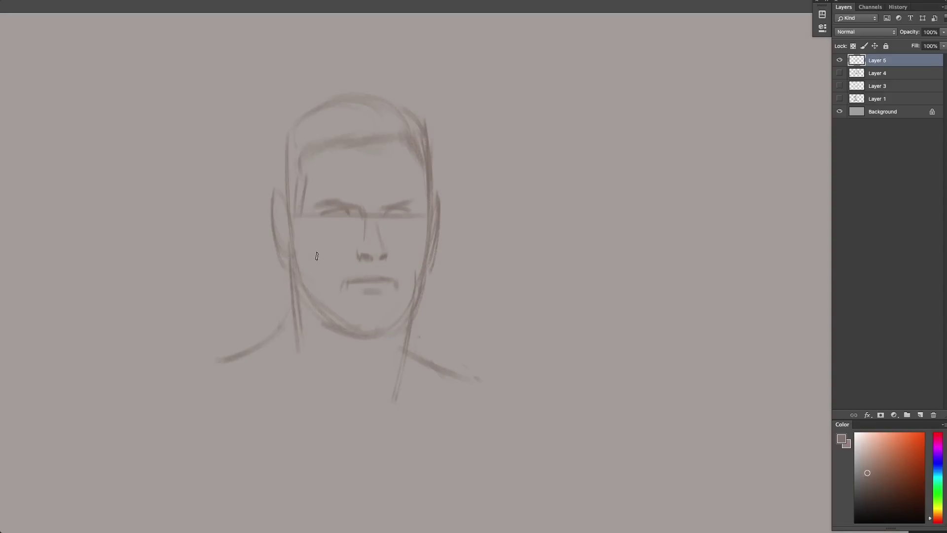
Draw the moustache and goatee, strengthen the chin, and mark the lower cheek planes.
{"action": "mouse_move", "coordinate": [317, 256]}
{"action": "left_mouse_down"}
{"action": "mouse_move", "coordinate": [321, 275]}
{"action": "mouse_move", "coordinate": [395, 275]}
{"action": "mouse_move", "coordinate": [406, 278]}
{"action": "mouse_move", "coordinate": [404, 298]}
{"action": "left_mouse_up"}
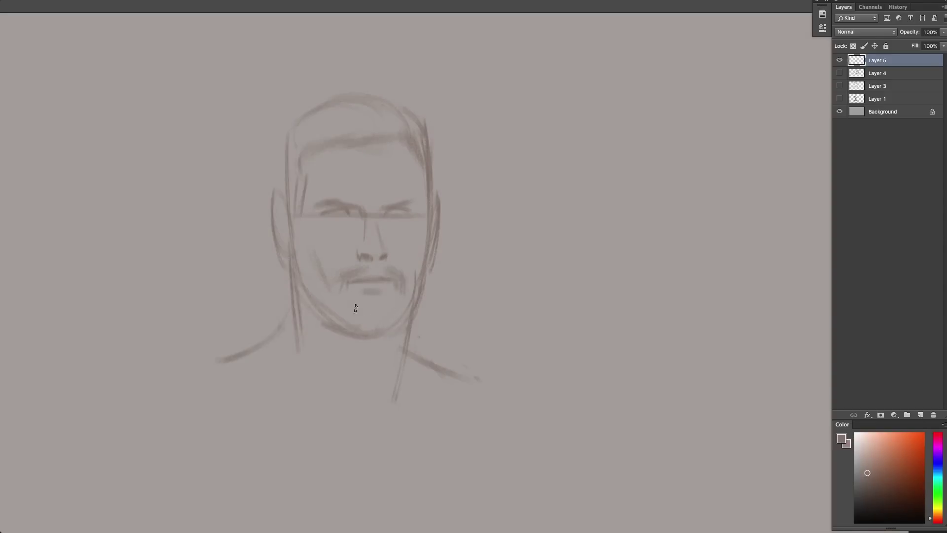
{"action": "mouse_move", "coordinate": [345, 286]}
{"action": "left_mouse_down"}
{"action": "mouse_move", "coordinate": [352, 311]}
{"action": "mouse_move", "coordinate": [394, 310]}
{"action": "mouse_move", "coordinate": [402, 289]}
{"action": "left_mouse_up"}
{"action": "mouse_move", "coordinate": [357, 336]}
{"action": "left_mouse_down"}
{"action": "mouse_move", "coordinate": [393, 336]}
{"action": "mouse_move", "coordinate": [409, 311]}
{"action": "left_mouse_up"}
{"action": "left_click_drag", "start_coordinate": [407, 271], "coordinate": [411, 293]}
{"action": "left_click_drag", "start_coordinate": [321, 277], "coordinate": [329, 290]}
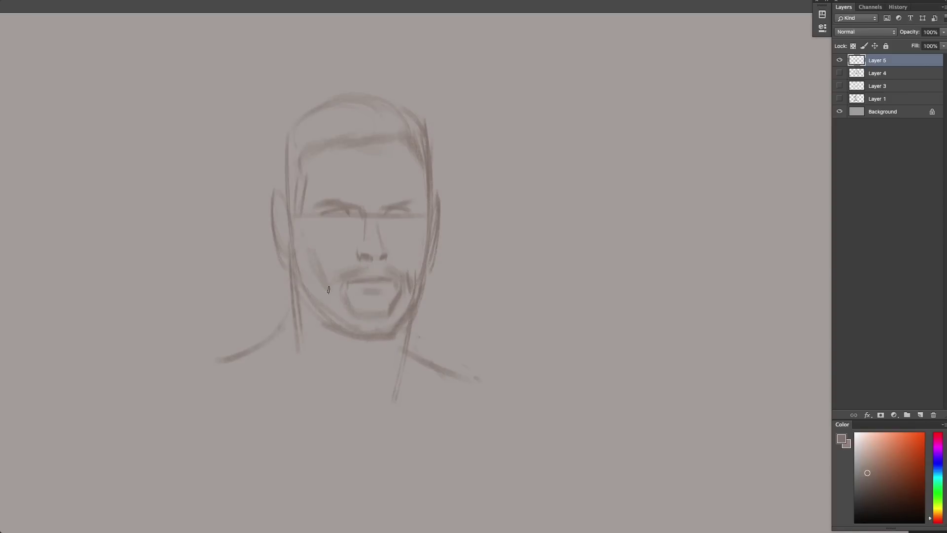
Extend the cheekbone line and redefine the ear tops and the outline of the hair around the skull.
{"action": "left_click_drag", "start_coordinate": [298, 221], "coordinate": [314, 268]}
{"action": "left_click_drag", "start_coordinate": [427, 228], "coordinate": [416, 271]}
{"action": "key", "text": "super+z"}
{"action": "mouse_move", "coordinate": [287, 213]}
{"action": "left_mouse_down"}
{"action": "mouse_move", "coordinate": [269, 202]}
{"action": "mouse_move", "coordinate": [275, 246]}
{"action": "left_mouse_up"}
{"action": "left_click_drag", "start_coordinate": [278, 163], "coordinate": [283, 203]}
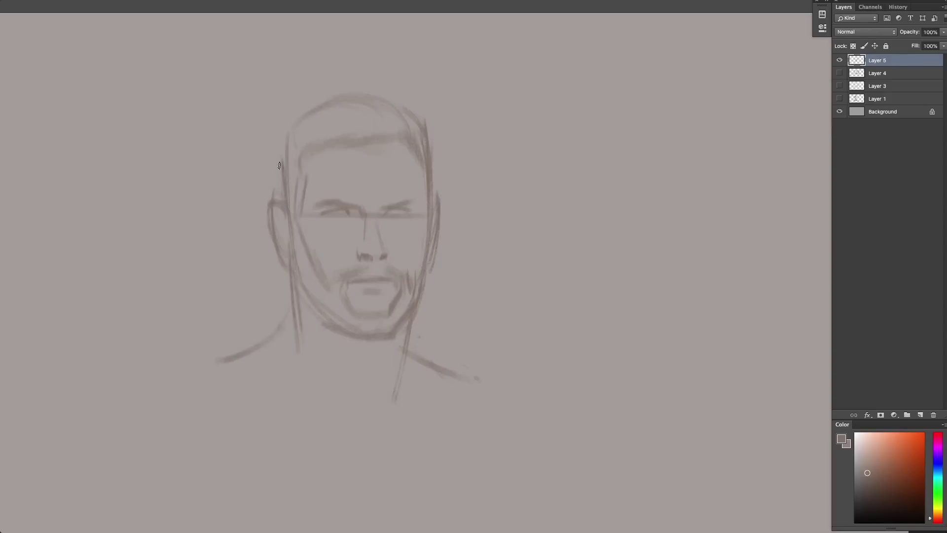
{"action": "mouse_move", "coordinate": [282, 165]}
{"action": "left_mouse_down"}
{"action": "mouse_move", "coordinate": [280, 188]}
{"action": "mouse_move", "coordinate": [295, 128]}
{"action": "mouse_move", "coordinate": [379, 103]}
{"action": "mouse_move", "coordinate": [435, 149]}
{"action": "mouse_move", "coordinate": [431, 140]}
{"action": "mouse_move", "coordinate": [440, 202]}
{"action": "left_mouse_up"}
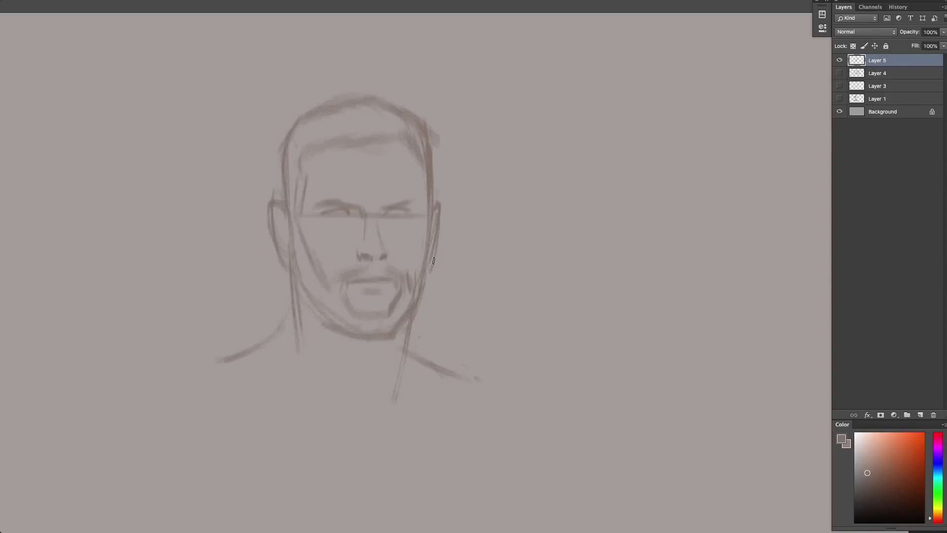
Redraw the neck with a wider collar, firmer shoulder lines and a defined earlobe.
{"action": "left_click_drag", "start_coordinate": [415, 306], "coordinate": [402, 390]}
{"action": "mouse_move", "coordinate": [294, 285]}
{"action": "left_mouse_down"}
{"action": "mouse_move", "coordinate": [293, 340]}
{"action": "mouse_move", "coordinate": [282, 344]}
{"action": "mouse_move", "coordinate": [282, 331]}
{"action": "mouse_move", "coordinate": [273, 354]}
{"action": "left_mouse_up"}
{"action": "key", "text": "super+z"}
{"action": "left_click_drag", "start_coordinate": [276, 346], "coordinate": [191, 377]}
{"action": "left_click_drag", "start_coordinate": [414, 338], "coordinate": [424, 407]}
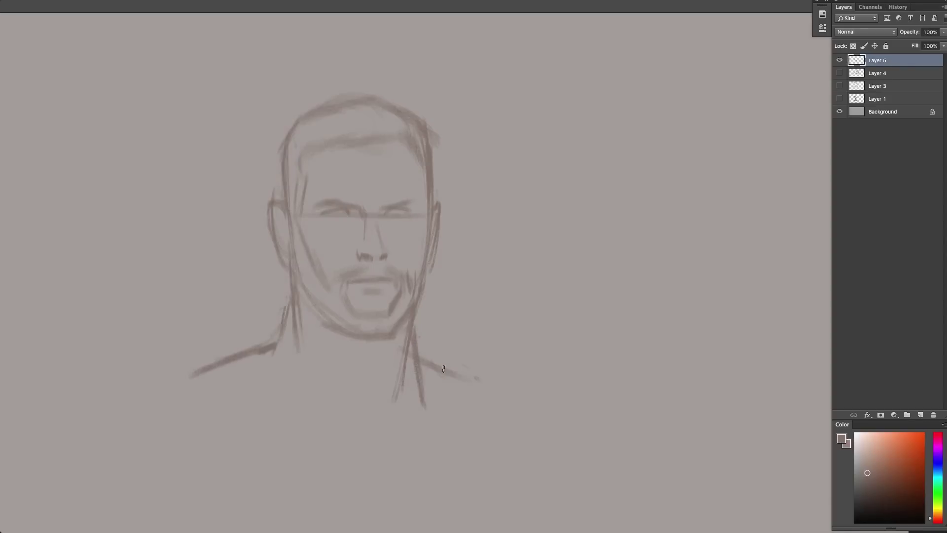
{"action": "left_click_drag", "start_coordinate": [420, 359], "coordinate": [478, 383]}
{"action": "left_click_drag", "start_coordinate": [279, 256], "coordinate": [289, 259]}
{"action": "left_click_drag", "start_coordinate": [284, 262], "coordinate": [277, 266]}
Add a new layer beneath Layer 5 and choose a muted brown skin tone.
{"action": "left_click", "coordinate": [876, 75]}
{"action": "left_click", "coordinate": [920, 416]}
{"action": "left_click", "coordinate": [869, 458]}
{"action": "left_click_drag", "start_coordinate": [339, 197], "coordinate": [378, 254]}
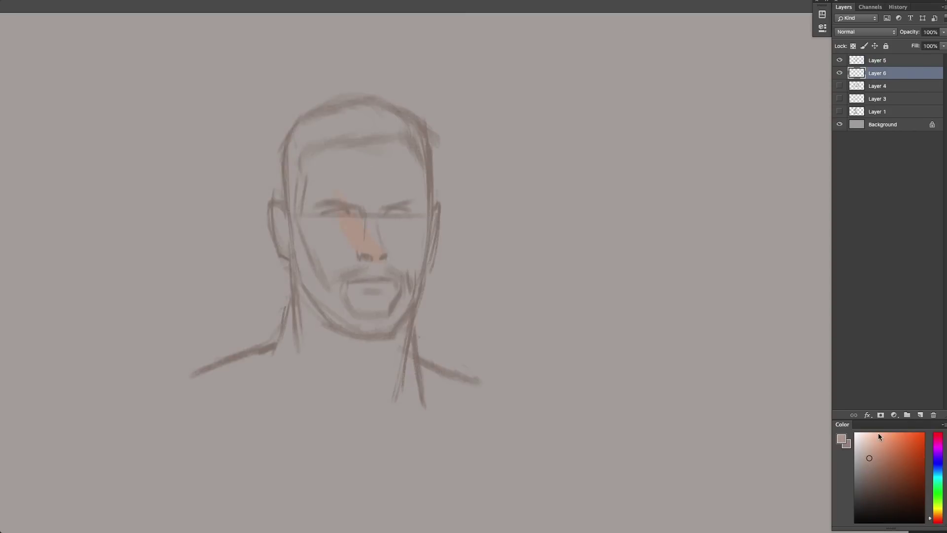
{"action": "left_click", "coordinate": [868, 464]}
{"action": "key", "text": "super+z"}
Block in the face, hair area, ear and neck with the flat skin tone on Layer 6.
{"action": "left_click_drag", "start_coordinate": [340, 200], "coordinate": [392, 246]}
{"action": "mouse_move", "coordinate": [376, 123]}
{"action": "left_mouse_down"}
{"action": "mouse_move", "coordinate": [298, 195]}
{"action": "mouse_move", "coordinate": [416, 193]}
{"action": "mouse_move", "coordinate": [390, 323]}
{"action": "left_mouse_up"}
{"action": "mouse_move", "coordinate": [298, 217]}
{"action": "left_mouse_down"}
{"action": "mouse_move", "coordinate": [345, 313]}
{"action": "mouse_move", "coordinate": [285, 251]}
{"action": "left_mouse_up"}
{"action": "left_click_drag", "start_coordinate": [300, 301], "coordinate": [316, 392]}
{"action": "left_click_drag", "start_coordinate": [335, 340], "coordinate": [364, 416]}
{"action": "left_click_drag", "start_coordinate": [364, 417], "coordinate": [397, 340]}
{"action": "left_click_drag", "start_coordinate": [421, 202], "coordinate": [423, 268]}
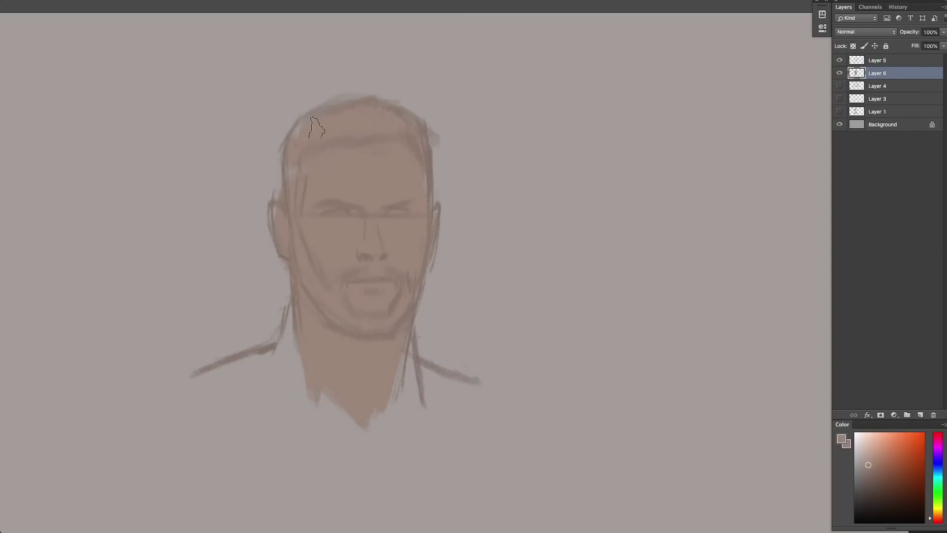
{"action": "left_click_drag", "start_coordinate": [317, 127], "coordinate": [292, 170]}
{"action": "left_click_drag", "start_coordinate": [281, 202], "coordinate": [295, 197]}
{"action": "left_click_drag", "start_coordinate": [384, 101], "coordinate": [406, 145]}
{"action": "left_click_drag", "start_coordinate": [302, 345], "coordinate": [315, 407]}
Paint the collar, shoulders and chest as a solid dark brown shirt.
{"action": "left_click", "coordinate": [867, 489]}
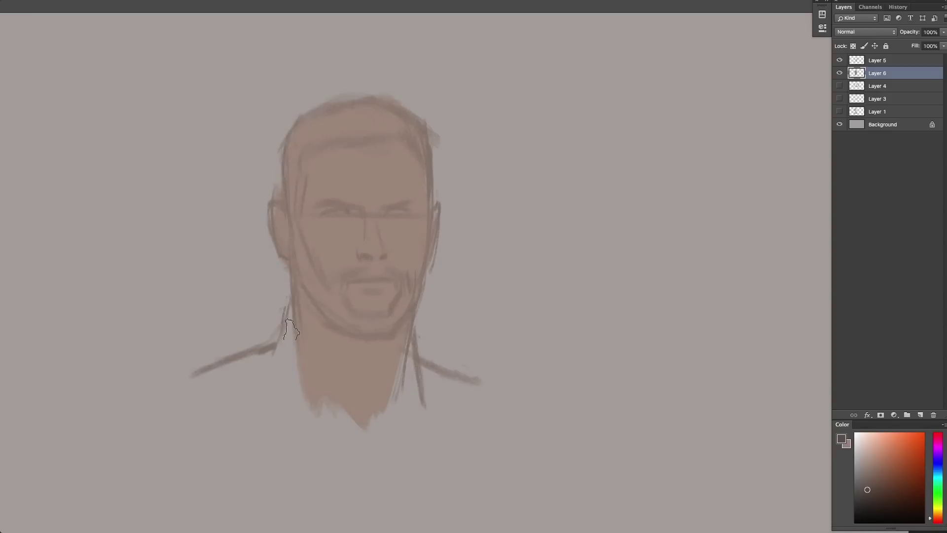
{"action": "mouse_move", "coordinate": [291, 329]}
{"action": "left_mouse_down"}
{"action": "mouse_move", "coordinate": [268, 377]}
{"action": "mouse_move", "coordinate": [414, 363]}
{"action": "mouse_move", "coordinate": [414, 426]}
{"action": "mouse_move", "coordinate": [474, 390]}
{"action": "mouse_move", "coordinate": [395, 433]}
{"action": "mouse_move", "coordinate": [306, 454]}
{"action": "left_mouse_up"}
Choose a reddish-brown shadow colour and add a new layer above Layer 6.
{"action": "left_click", "coordinate": [877, 472]}
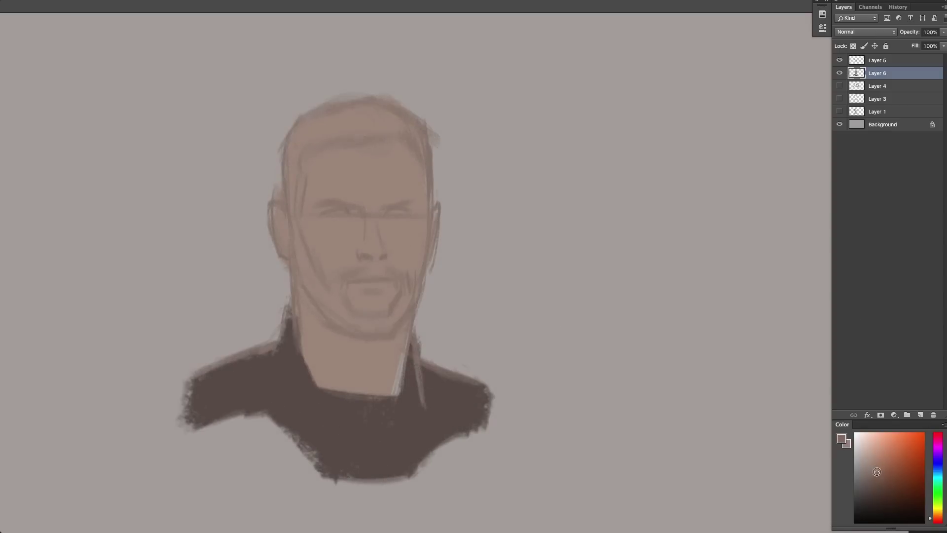
{"action": "left_click_drag", "start_coordinate": [325, 236], "coordinate": [323, 264]}
{"action": "key", "text": "ctrl+z"}
{"action": "left_click", "coordinate": [874, 467]}
{"action": "left_click", "coordinate": [920, 415]}
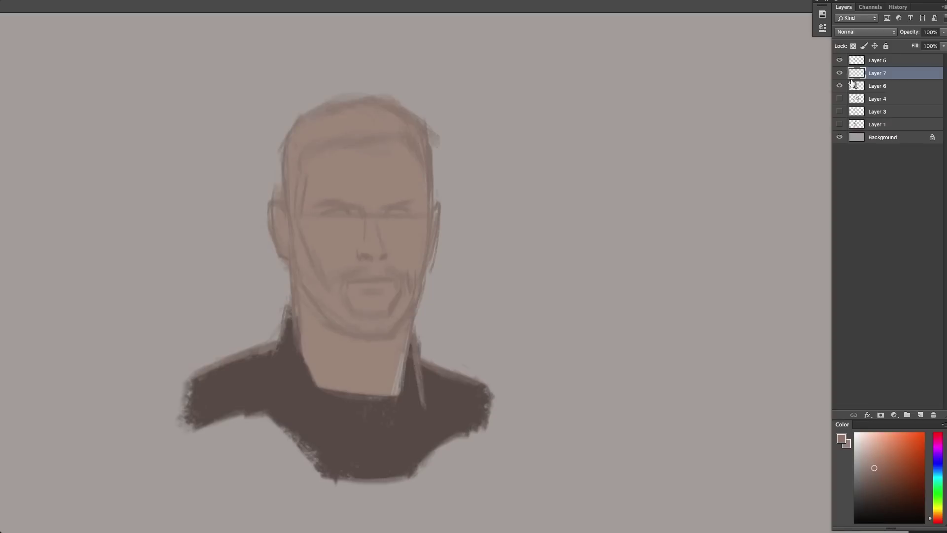
Paint muted red shadows over the hair, ears, shaded side of the face, nose, moustache, jaw and neck.
{"action": "mouse_move", "coordinate": [323, 267]}
{"action": "left_mouse_down"}
{"action": "mouse_move", "coordinate": [328, 257]}
{"action": "mouse_move", "coordinate": [302, 247]}
{"action": "left_mouse_up"}
{"action": "left_click_drag", "start_coordinate": [277, 211], "coordinate": [282, 246]}
{"action": "left_click", "coordinate": [880, 467]}
{"action": "left_click", "coordinate": [932, 520]}
{"action": "mouse_move", "coordinate": [277, 204]}
{"action": "left_mouse_down"}
{"action": "mouse_move", "coordinate": [323, 365]}
{"action": "mouse_move", "coordinate": [348, 313]}
{"action": "mouse_move", "coordinate": [291, 148]}
{"action": "mouse_move", "coordinate": [316, 114]}
{"action": "mouse_move", "coordinate": [409, 114]}
{"action": "left_mouse_up"}
{"action": "mouse_move", "coordinate": [367, 216]}
{"action": "left_mouse_down"}
{"action": "mouse_move", "coordinate": [311, 218]}
{"action": "mouse_move", "coordinate": [404, 210]}
{"action": "mouse_move", "coordinate": [366, 211]}
{"action": "mouse_move", "coordinate": [359, 248]}
{"action": "mouse_move", "coordinate": [369, 253]}
{"action": "mouse_move", "coordinate": [343, 278]}
{"action": "mouse_move", "coordinate": [368, 288]}
{"action": "mouse_move", "coordinate": [352, 280]}
{"action": "mouse_move", "coordinate": [375, 278]}
{"action": "left_mouse_up"}
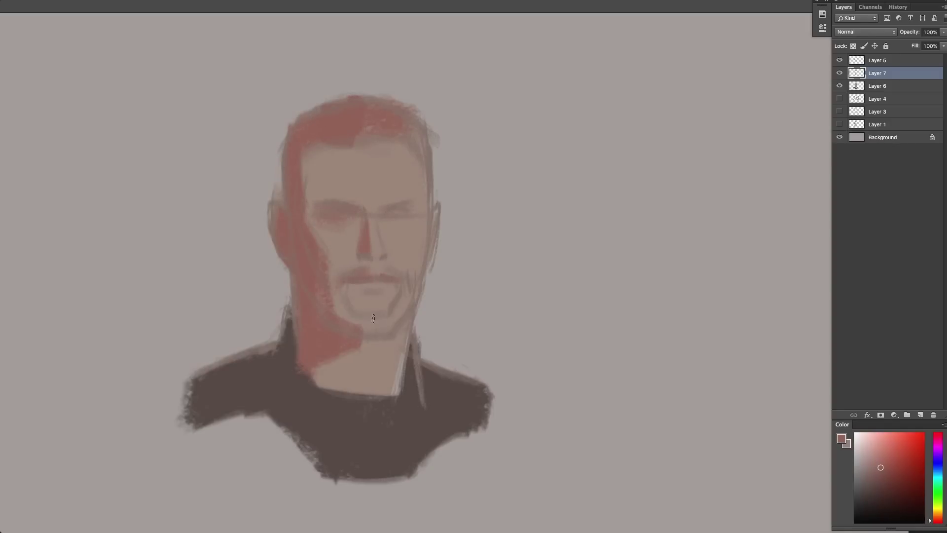
{"action": "mouse_move", "coordinate": [373, 318]}
{"action": "left_mouse_down"}
{"action": "mouse_move", "coordinate": [339, 316]}
{"action": "mouse_move", "coordinate": [353, 336]}
{"action": "mouse_move", "coordinate": [402, 323]}
{"action": "mouse_move", "coordinate": [393, 329]}
{"action": "mouse_move", "coordinate": [416, 293]}
{"action": "mouse_move", "coordinate": [433, 214]}
{"action": "mouse_move", "coordinate": [434, 244]}
{"action": "mouse_move", "coordinate": [419, 232]}
{"action": "mouse_move", "coordinate": [394, 353]}
{"action": "mouse_move", "coordinate": [402, 397]}
{"action": "mouse_move", "coordinate": [342, 358]}
{"action": "mouse_move", "coordinate": [354, 393]}
{"action": "mouse_move", "coordinate": [326, 412]}
{"action": "left_mouse_up"}
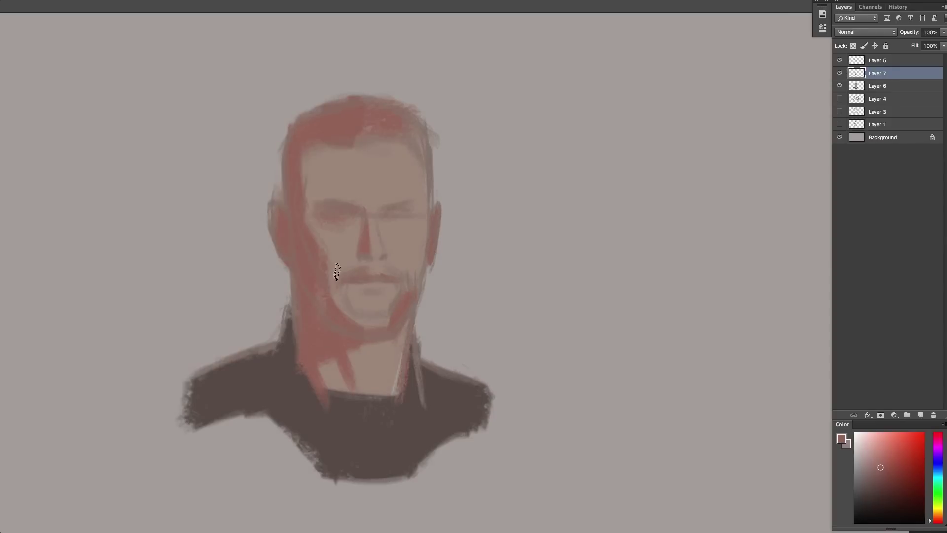
Blend sampled reddish-brown midtones into the cheek, forehead and eye sockets.
{"action": "mouse_move", "coordinate": [321, 242]}
{"action": "left_mouse_down"}
{"action": "mouse_move", "coordinate": [436, 259]}
{"action": "mouse_move", "coordinate": [358, 228]}
{"action": "mouse_move", "coordinate": [352, 253]}
{"action": "mouse_move", "coordinate": [340, 256]}
{"action": "mouse_move", "coordinate": [348, 253]}
{"action": "mouse_move", "coordinate": [323, 233]}
{"action": "mouse_move", "coordinate": [330, 253]}
{"action": "mouse_move", "coordinate": [349, 241]}
{"action": "left_mouse_up"}
{"action": "left_click", "coordinate": [878, 463]}
{"action": "left_click", "coordinate": [937, 518]}
{"action": "left_click", "coordinate": [881, 469]}
{"action": "left_click", "coordinate": [347, 234], "text": "alt"}
{"action": "left_click", "coordinate": [329, 254], "text": "alt"}
{"action": "mouse_move", "coordinate": [313, 159]}
{"action": "left_mouse_down"}
{"action": "mouse_move", "coordinate": [349, 179]}
{"action": "mouse_move", "coordinate": [327, 182]}
{"action": "left_mouse_up"}
{"action": "left_click_drag", "start_coordinate": [344, 150], "coordinate": [366, 168]}
{"action": "key", "text": "bracketleft"}
{"action": "key", "text": "bracketleft"}
{"action": "left_click_drag", "start_coordinate": [387, 222], "coordinate": [410, 227]}
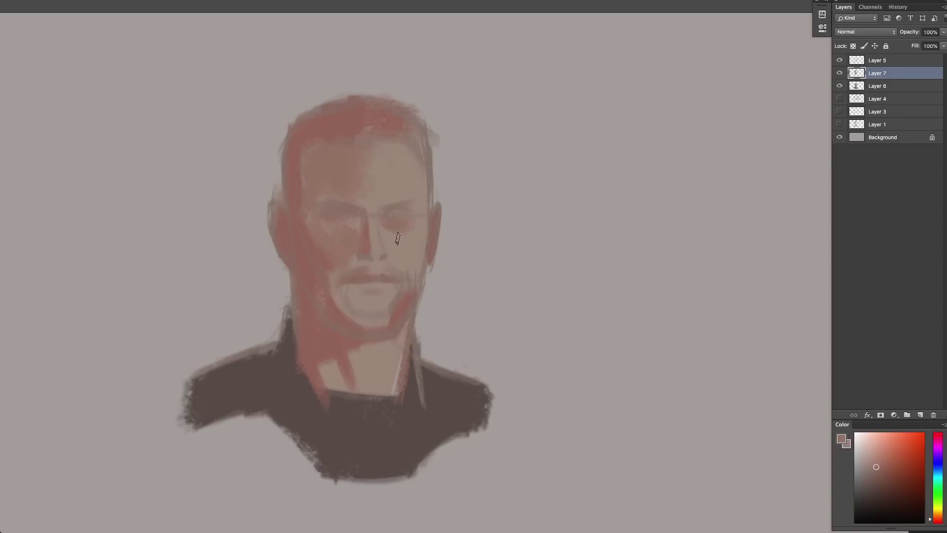
Lock Layer 5's transparent pixels and recolour the brow, ear, jaw and beard lines in a warm brown.
{"action": "left_click", "coordinate": [854, 58]}
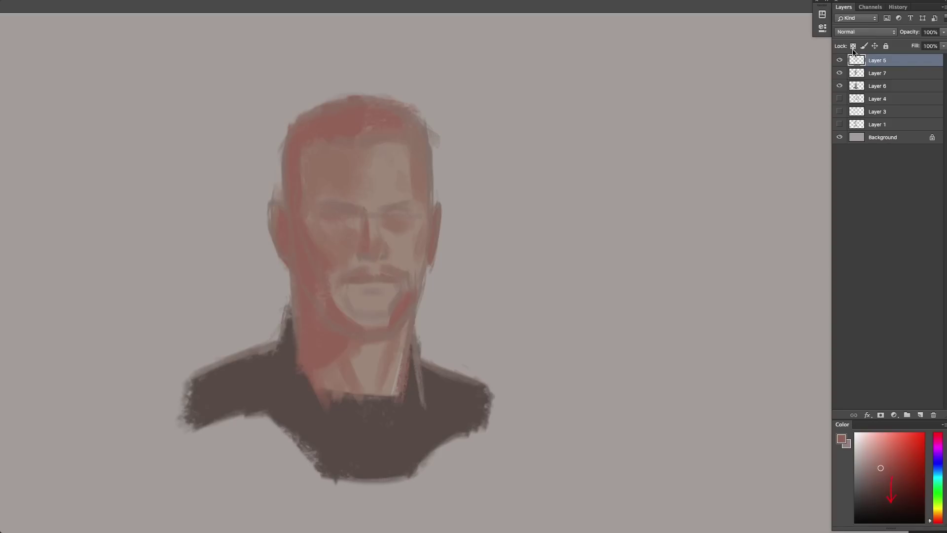
{"action": "left_click", "coordinate": [852, 46]}
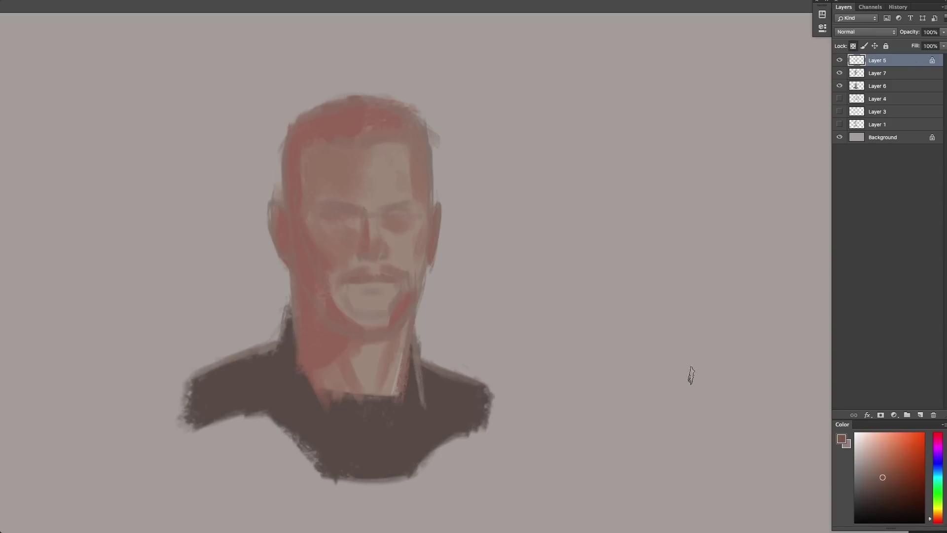
{"action": "left_click_drag", "start_coordinate": [321, 205], "coordinate": [410, 201]}
{"action": "left_click_drag", "start_coordinate": [429, 198], "coordinate": [431, 234]}
{"action": "left_click_drag", "start_coordinate": [287, 247], "coordinate": [296, 277]}
{"action": "left_click_drag", "start_coordinate": [310, 292], "coordinate": [345, 331]}
{"action": "mouse_move", "coordinate": [346, 282]}
{"action": "left_mouse_down"}
{"action": "mouse_move", "coordinate": [392, 281]}
{"action": "mouse_move", "coordinate": [393, 314]}
{"action": "left_mouse_up"}
{"action": "left_click_drag", "start_coordinate": [345, 329], "coordinate": [394, 336]}
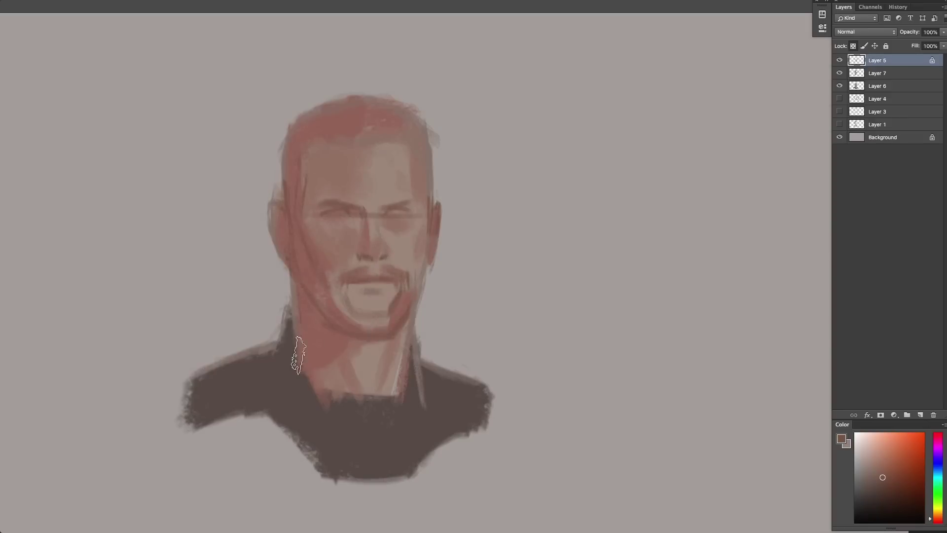
Recolour the shoulder, collar, neck and outer head lines of the sketch in the same warm brown.
{"action": "left_click_drag", "start_coordinate": [278, 345], "coordinate": [196, 372]}
{"action": "left_click_drag", "start_coordinate": [414, 325], "coordinate": [423, 406]}
{"action": "left_click_drag", "start_coordinate": [293, 323], "coordinate": [290, 279]}
{"action": "mouse_move", "coordinate": [284, 197]}
{"action": "left_mouse_down"}
{"action": "mouse_move", "coordinate": [333, 106]}
{"action": "mouse_move", "coordinate": [432, 192]}
{"action": "left_mouse_up"}
{"action": "left_click_drag", "start_coordinate": [425, 249], "coordinate": [410, 323]}
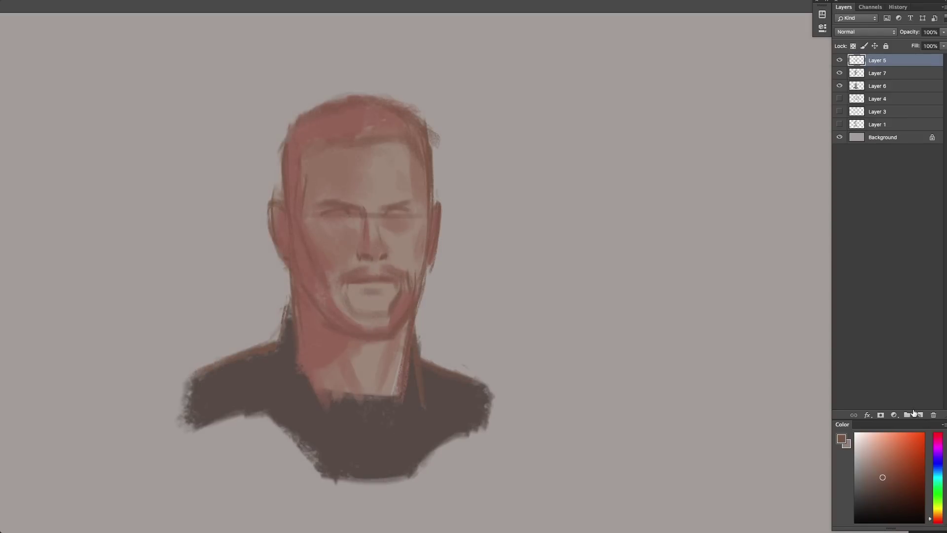
Add a new layer on top and paint dark brown accents on the inner brow and the side of the nose.
{"action": "left_click", "coordinate": [919, 415]}
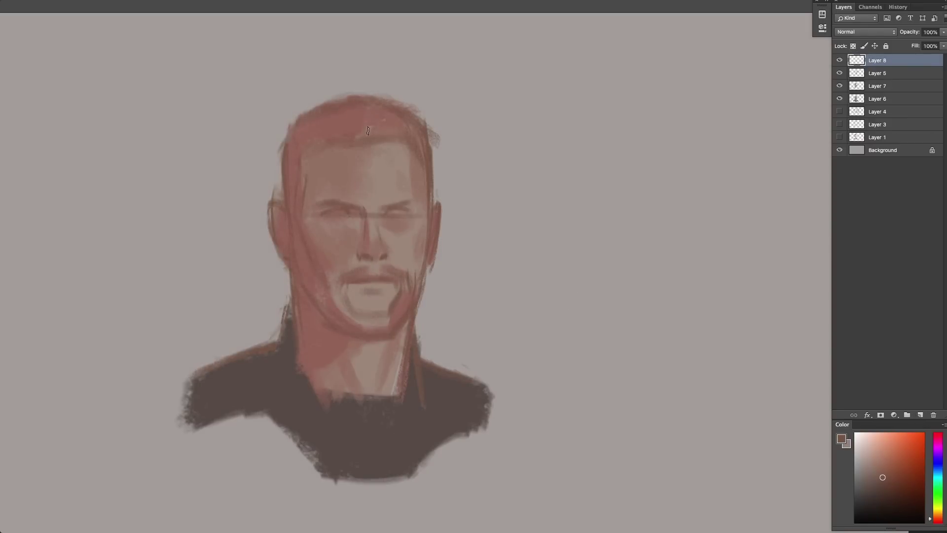
{"action": "left_click", "coordinate": [884, 484]}
{"action": "left_click", "coordinate": [342, 211], "text": "alt"}
{"action": "left_click", "coordinate": [347, 213], "text": "alt"}
{"action": "left_click_drag", "start_coordinate": [352, 208], "coordinate": [356, 211]}
{"action": "left_click_drag", "start_coordinate": [365, 227], "coordinate": [359, 248]}
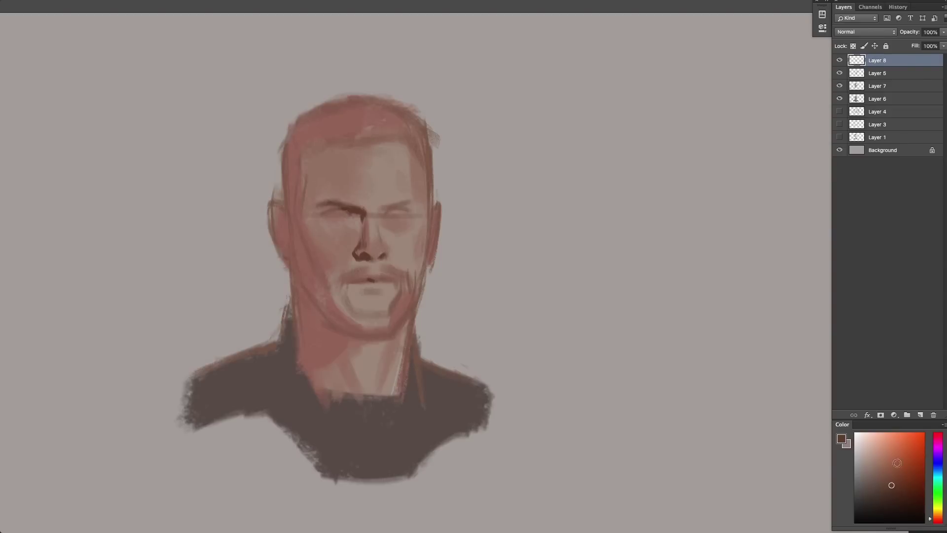
Paint the sideburn, jawline and beard on the shadow side of the face with a dark red.
{"action": "left_click", "coordinate": [931, 521]}
{"action": "left_click", "coordinate": [895, 485]}
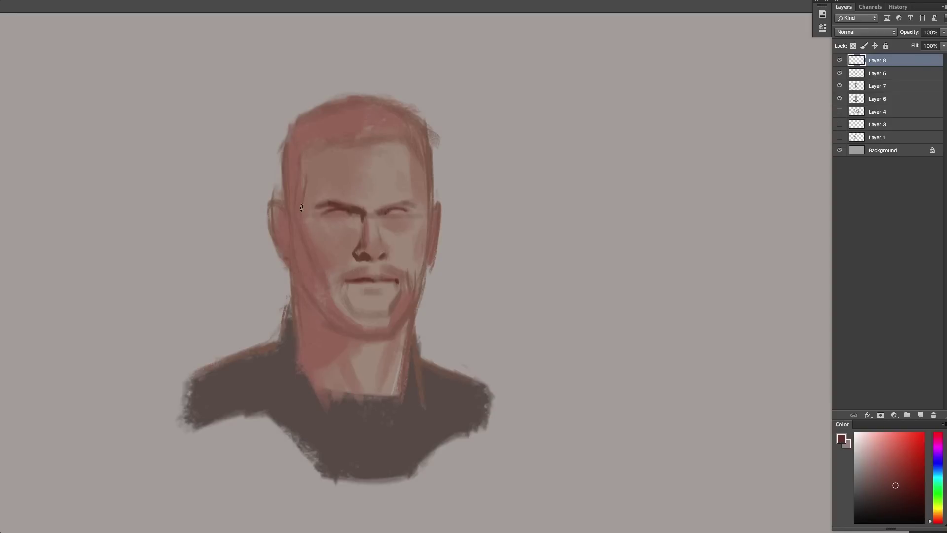
{"action": "mouse_move", "coordinate": [301, 208]}
{"action": "left_mouse_down"}
{"action": "mouse_move", "coordinate": [294, 251]}
{"action": "mouse_move", "coordinate": [310, 274]}
{"action": "mouse_move", "coordinate": [294, 286]}
{"action": "left_mouse_up"}
{"action": "left_click_drag", "start_coordinate": [287, 187], "coordinate": [286, 198]}
{"action": "left_click_drag", "start_coordinate": [299, 262], "coordinate": [326, 321]}
{"action": "left_click_drag", "start_coordinate": [303, 291], "coordinate": [342, 336]}
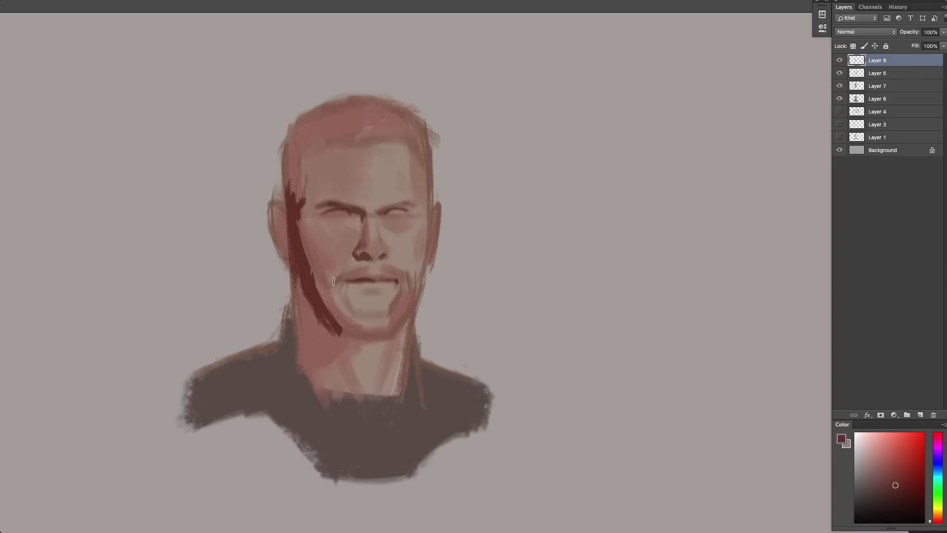
{"action": "mouse_move", "coordinate": [333, 281]}
{"action": "left_mouse_down"}
{"action": "mouse_move", "coordinate": [338, 319]}
{"action": "mouse_move", "coordinate": [320, 312]}
{"action": "mouse_move", "coordinate": [313, 289]}
{"action": "left_mouse_up"}
{"action": "left_click_drag", "start_coordinate": [337, 329], "coordinate": [363, 341]}
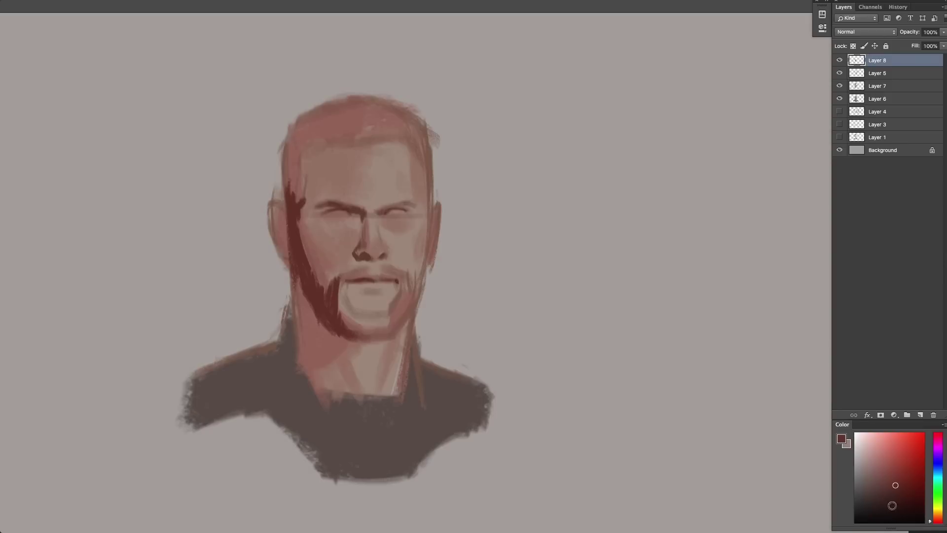
Block in the shadowed ear, the neck shadow and spiky short hair in dark red.
{"action": "left_click", "coordinate": [895, 480]}
{"action": "mouse_move", "coordinate": [305, 281]}
{"action": "left_mouse_down"}
{"action": "mouse_move", "coordinate": [308, 331]}
{"action": "mouse_move", "coordinate": [294, 331]}
{"action": "mouse_move", "coordinate": [311, 365]}
{"action": "mouse_move", "coordinate": [330, 340]}
{"action": "mouse_move", "coordinate": [351, 346]}
{"action": "mouse_move", "coordinate": [301, 356]}
{"action": "mouse_move", "coordinate": [360, 342]}
{"action": "left_mouse_up"}
{"action": "mouse_move", "coordinate": [282, 220]}
{"action": "left_mouse_down"}
{"action": "mouse_move", "coordinate": [281, 256]}
{"action": "mouse_move", "coordinate": [287, 214]}
{"action": "mouse_move", "coordinate": [272, 215]}
{"action": "left_mouse_up"}
{"action": "mouse_move", "coordinate": [285, 176]}
{"action": "left_mouse_down"}
{"action": "mouse_move", "coordinate": [303, 211]}
{"action": "mouse_move", "coordinate": [299, 158]}
{"action": "mouse_move", "coordinate": [289, 183]}
{"action": "mouse_move", "coordinate": [299, 126]}
{"action": "mouse_move", "coordinate": [345, 108]}
{"action": "mouse_move", "coordinate": [359, 119]}
{"action": "mouse_move", "coordinate": [340, 133]}
{"action": "mouse_move", "coordinate": [335, 104]}
{"action": "mouse_move", "coordinate": [362, 96]}
{"action": "mouse_move", "coordinate": [340, 94]}
{"action": "mouse_move", "coordinate": [382, 93]}
{"action": "mouse_move", "coordinate": [355, 116]}
{"action": "mouse_move", "coordinate": [326, 98]}
{"action": "mouse_move", "coordinate": [367, 92]}
{"action": "mouse_move", "coordinate": [351, 90]}
{"action": "mouse_move", "coordinate": [387, 103]}
{"action": "mouse_move", "coordinate": [337, 143]}
{"action": "mouse_move", "coordinate": [372, 127]}
{"action": "mouse_move", "coordinate": [397, 129]}
{"action": "mouse_move", "coordinate": [417, 106]}
{"action": "mouse_move", "coordinate": [439, 130]}
{"action": "mouse_move", "coordinate": [396, 140]}
{"action": "left_mouse_up"}
{"action": "key", "text": "ctrl+z"}
{"action": "mouse_move", "coordinate": [431, 132]}
{"action": "left_mouse_down"}
{"action": "mouse_move", "coordinate": [432, 216]}
{"action": "mouse_move", "coordinate": [440, 212]}
{"action": "mouse_move", "coordinate": [432, 222]}
{"action": "mouse_move", "coordinate": [439, 132]}
{"action": "left_mouse_up"}
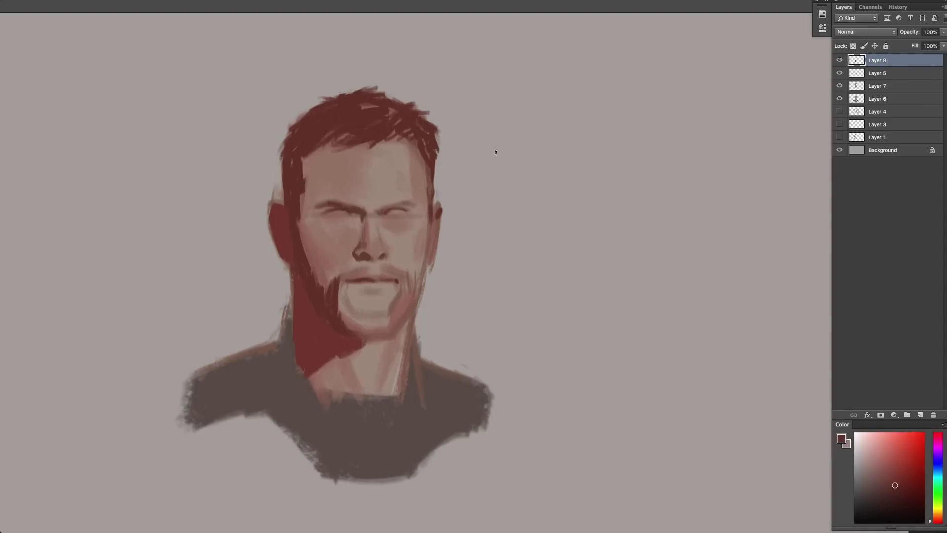
Check the portrait with the canvas mirrored, restore its orientation and touch up the hair at the shadow-side temple.
{"action": "key", "text": "super+shift+h"}
{"action": "key", "text": "super+shift+h"}
{"action": "key", "text": "super+shift+h"}
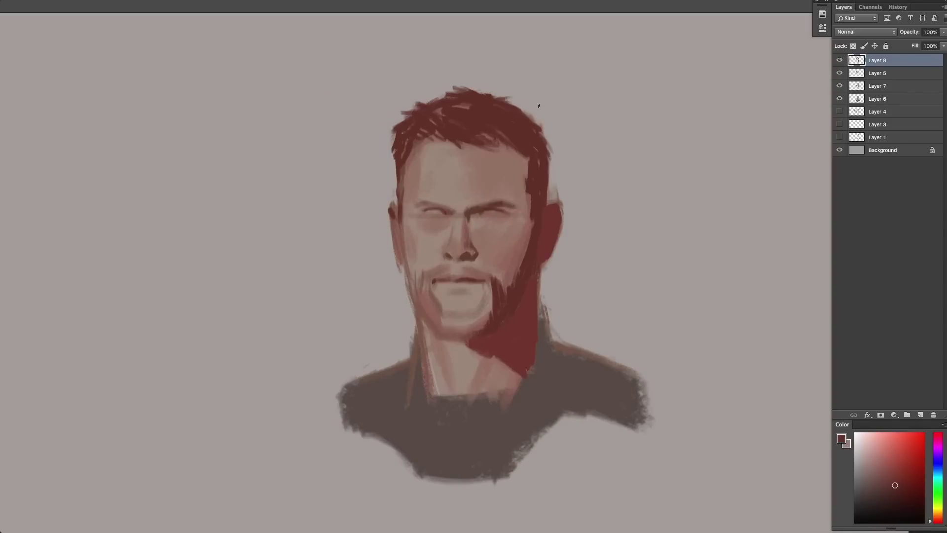
{"action": "key", "text": "h"}
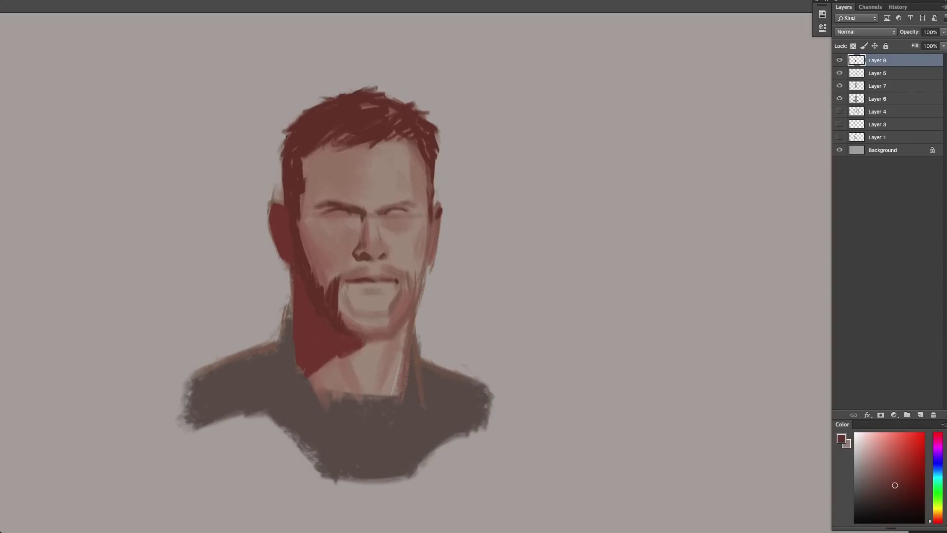
{"action": "left_click_drag", "start_coordinate": [294, 140], "coordinate": [288, 212]}
Add a new layer beneath Layer 8 and paint sampled brown shading between the brows and on the shadow side of the forehead.
{"action": "left_click", "coordinate": [380, 201], "text": "alt"}
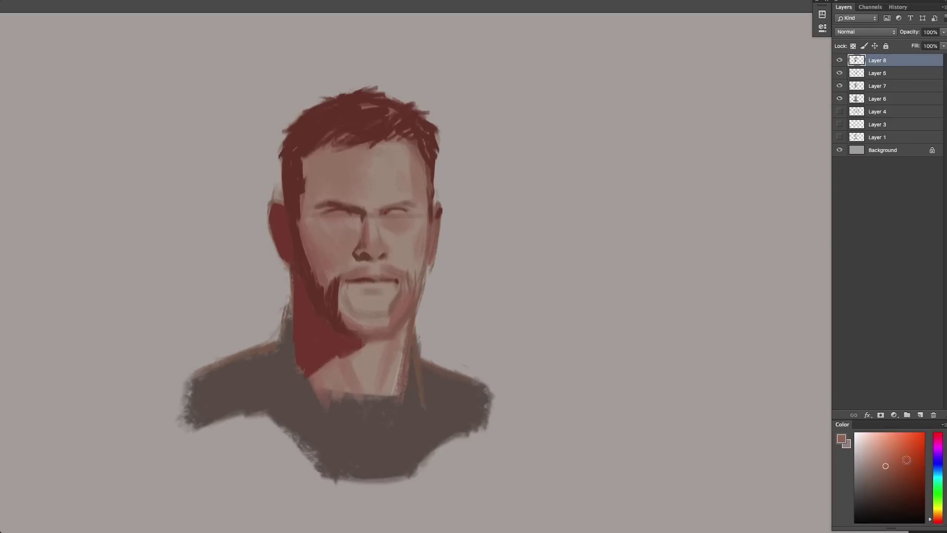
{"action": "left_click", "coordinate": [376, 209], "text": "alt"}
{"action": "left_click", "coordinate": [364, 206], "text": "alt"}
{"action": "key", "text": "ctrl+shift+alt+n"}
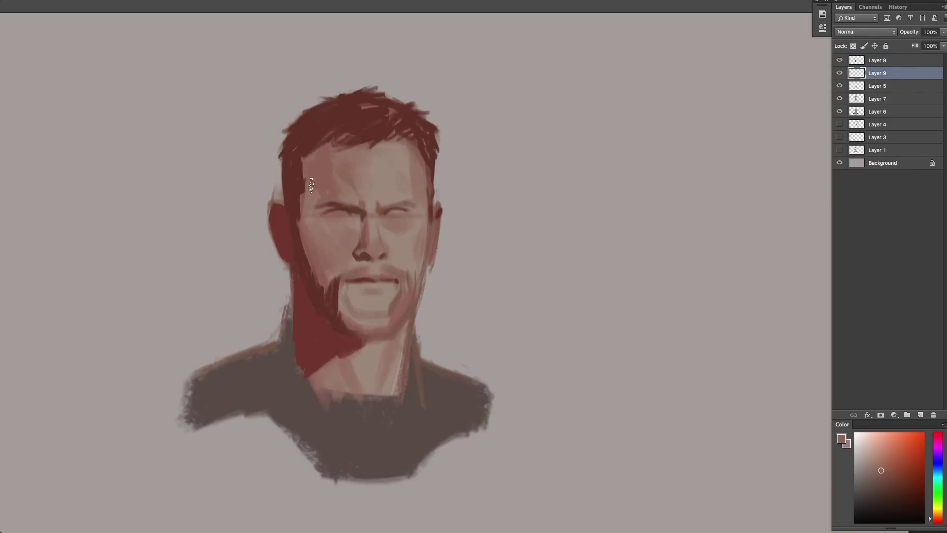
{"action": "left_click_drag", "start_coordinate": [312, 185], "coordinate": [314, 203]}
Paint the moustache, chin beard and soul patch in reddish brown, refining them with tones sampled around the mouth.
{"action": "left_click", "coordinate": [890, 480]}
{"action": "mouse_move", "coordinate": [310, 160]}
{"action": "left_mouse_down"}
{"action": "mouse_move", "coordinate": [364, 271]}
{"action": "mouse_move", "coordinate": [406, 274]}
{"action": "mouse_move", "coordinate": [375, 282]}
{"action": "mouse_move", "coordinate": [403, 289]}
{"action": "mouse_move", "coordinate": [411, 278]}
{"action": "mouse_move", "coordinate": [391, 319]}
{"action": "mouse_move", "coordinate": [339, 308]}
{"action": "mouse_move", "coordinate": [338, 286]}
{"action": "mouse_move", "coordinate": [351, 310]}
{"action": "mouse_move", "coordinate": [342, 314]}
{"action": "mouse_move", "coordinate": [361, 316]}
{"action": "mouse_move", "coordinate": [372, 334]}
{"action": "mouse_move", "coordinate": [372, 317]}
{"action": "mouse_move", "coordinate": [398, 309]}
{"action": "mouse_move", "coordinate": [399, 293]}
{"action": "mouse_move", "coordinate": [378, 309]}
{"action": "left_mouse_up"}
{"action": "left_click", "coordinate": [887, 476]}
{"action": "left_click", "coordinate": [405, 275], "text": "alt"}
{"action": "left_click", "coordinate": [403, 276], "text": "alt"}
{"action": "left_click", "coordinate": [398, 279], "text": "alt"}
{"action": "left_click", "coordinate": [400, 267], "text": "alt"}
{"action": "left_click", "coordinate": [392, 294], "text": "alt"}
{"action": "left_click", "coordinate": [396, 302], "text": "alt"}
{"action": "left_click", "coordinate": [368, 297], "text": "alt"}
{"action": "left_click", "coordinate": [402, 291], "text": "alt"}
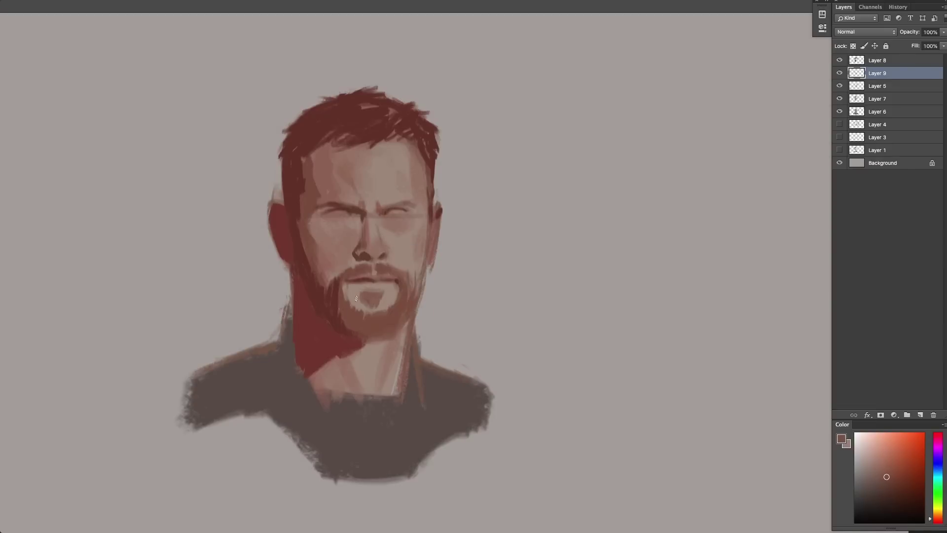
Extend the beard up the lit-side jaw and cheek edge with sampled reddish-brown strokes.
{"action": "left_click", "coordinate": [411, 296], "text": "alt"}
{"action": "left_click_drag", "start_coordinate": [420, 271], "coordinate": [420, 291]}
{"action": "left_click", "coordinate": [405, 270], "text": "alt"}
{"action": "left_click_drag", "start_coordinate": [423, 254], "coordinate": [423, 287]}
{"action": "left_click", "coordinate": [425, 241], "text": "alt"}
Shade the neck beneath the beard with sampled reddish skin tones and darken the beard's lower edge.
{"action": "left_click", "coordinate": [322, 259], "text": "alt"}
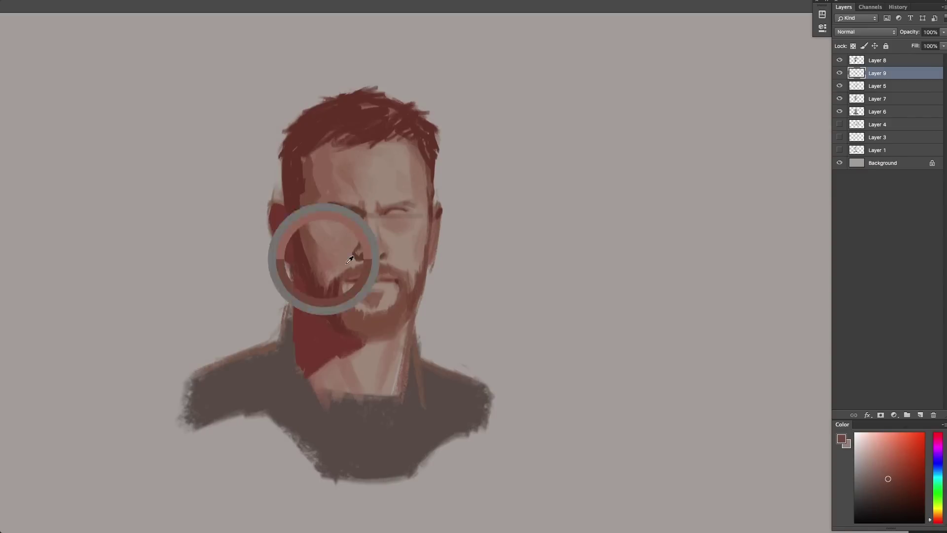
{"action": "mouse_move", "coordinate": [412, 321]}
{"action": "left_mouse_down"}
{"action": "mouse_move", "coordinate": [397, 350]}
{"action": "mouse_move", "coordinate": [406, 363]}
{"action": "left_mouse_up"}
{"action": "left_click_drag", "start_coordinate": [415, 320], "coordinate": [407, 387]}
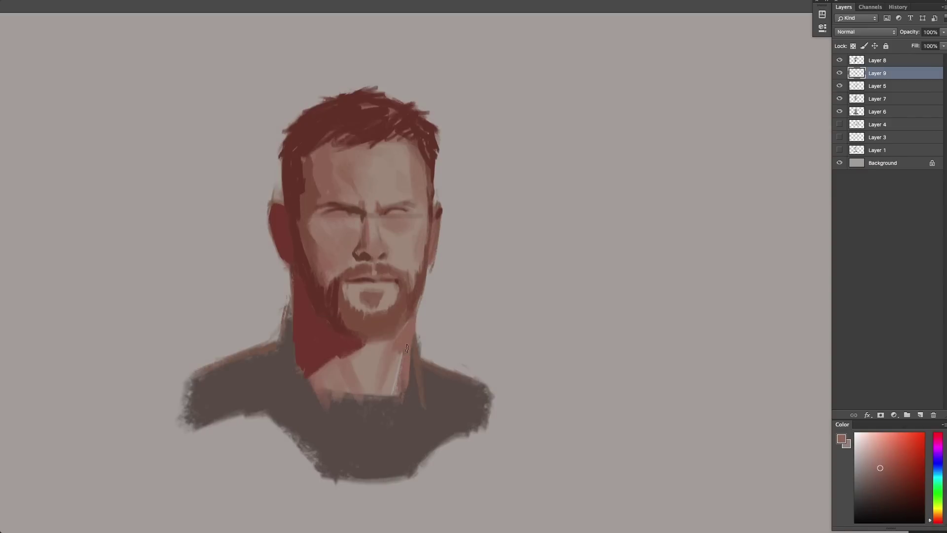
{"action": "left_click_drag", "start_coordinate": [407, 327], "coordinate": [381, 386]}
{"action": "left_click", "coordinate": [359, 364], "text": "alt"}
{"action": "mouse_move", "coordinate": [353, 360]}
{"action": "left_mouse_down"}
{"action": "mouse_move", "coordinate": [371, 366]}
{"action": "mouse_move", "coordinate": [379, 347]}
{"action": "left_mouse_up"}
{"action": "mouse_move", "coordinate": [381, 348]}
{"action": "left_mouse_down"}
{"action": "mouse_move", "coordinate": [357, 375]}
{"action": "mouse_move", "coordinate": [347, 327]}
{"action": "mouse_move", "coordinate": [387, 335]}
{"action": "mouse_move", "coordinate": [404, 323]}
{"action": "left_mouse_up"}
{"action": "left_click", "coordinate": [367, 336], "text": "alt"}
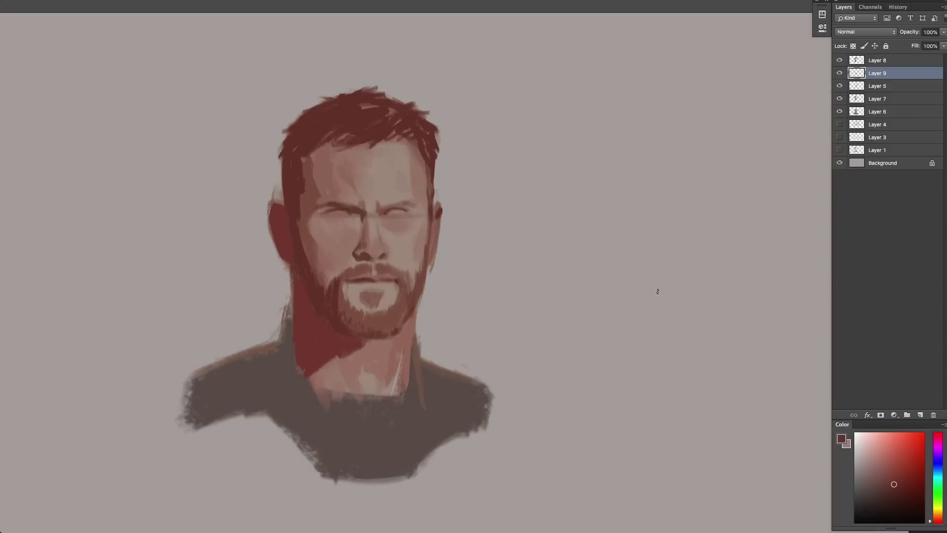
Check the portrait mirrored, add a new layer at the top of the stack and test a very dark red along the shadow-side eye.
{"action": "key", "text": "super+shift+h"}
{"action": "left_click", "coordinate": [443, 211], "text": "alt"}
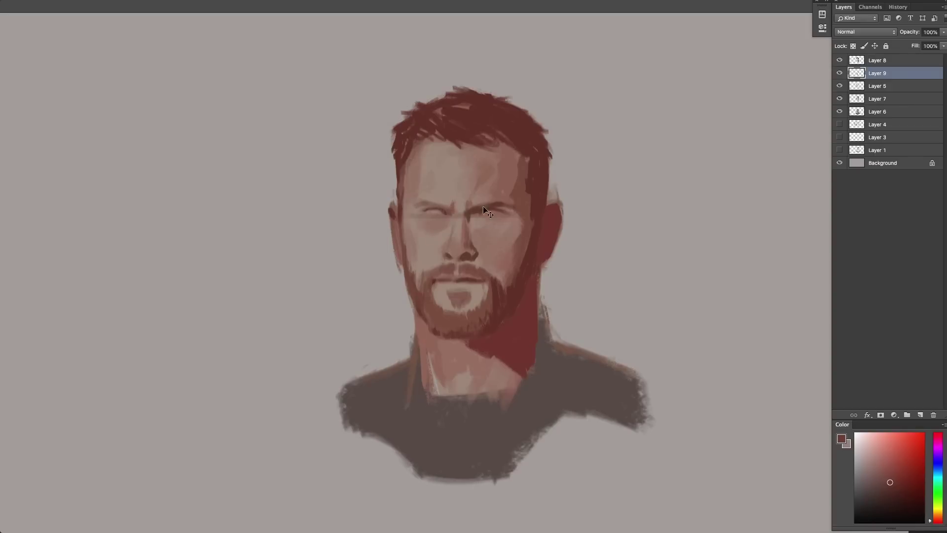
{"action": "key", "text": "ctrl+shift+alt+n"}
{"action": "key", "text": "h"}
{"action": "mouse_move", "coordinate": [909, 489]}
{"action": "left_mouse_down"}
{"action": "mouse_move", "coordinate": [886, 485]}
{"action": "mouse_move", "coordinate": [892, 493]}
{"action": "left_mouse_up"}
{"action": "left_click", "coordinate": [839, 60]}
{"action": "left_click", "coordinate": [840, 60]}
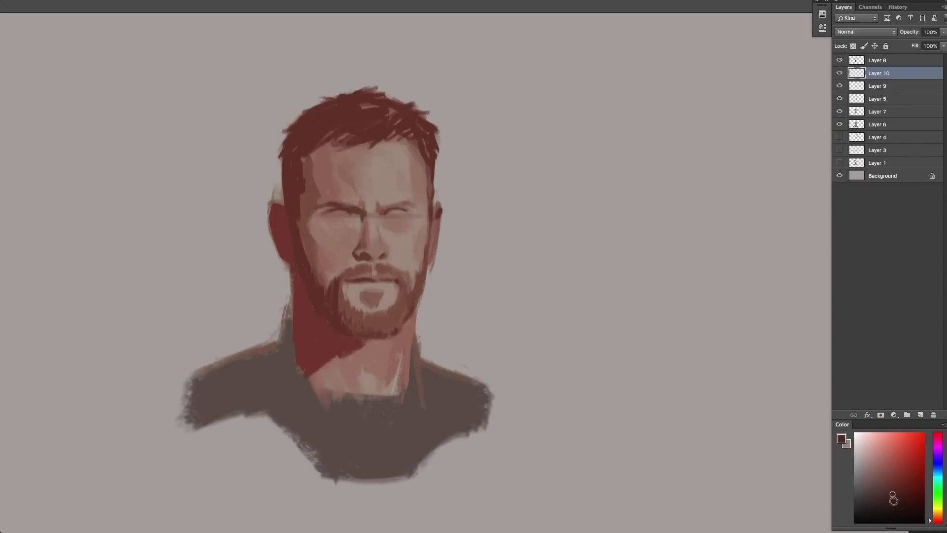
{"action": "left_click", "coordinate": [896, 500]}
{"action": "left_click_drag", "start_coordinate": [868, 72], "coordinate": [864, 47]}
{"action": "left_click_drag", "start_coordinate": [326, 211], "coordinate": [338, 209]}
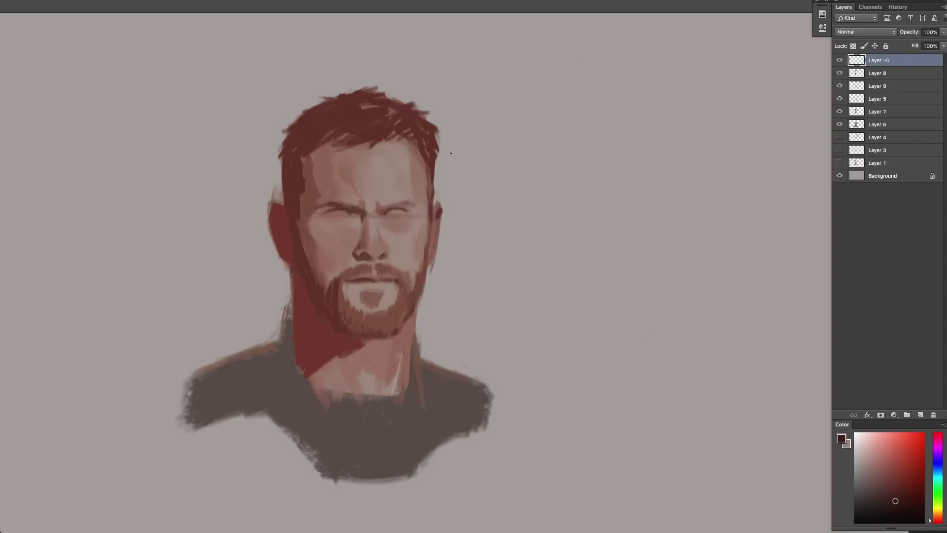
Paint warm orange-brown tones over the lit-side cheek and across the forehead.
{"action": "left_click_drag", "start_coordinate": [896, 502], "coordinate": [885, 467]}
{"action": "left_click_drag", "start_coordinate": [937, 521], "coordinate": [937, 517]}
{"action": "left_click_drag", "start_coordinate": [888, 469], "coordinate": [885, 467]}
{"action": "mouse_move", "coordinate": [415, 241]}
{"action": "left_mouse_down"}
{"action": "mouse_move", "coordinate": [408, 258]}
{"action": "mouse_move", "coordinate": [416, 240]}
{"action": "mouse_move", "coordinate": [402, 249]}
{"action": "mouse_move", "coordinate": [413, 273]}
{"action": "left_mouse_up"}
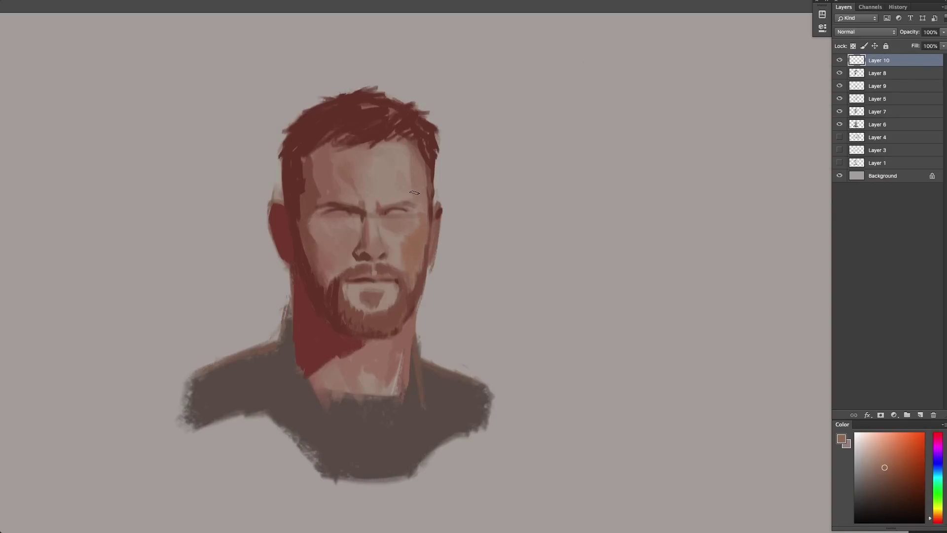
{"action": "mouse_move", "coordinate": [368, 183]}
{"action": "left_mouse_down"}
{"action": "mouse_move", "coordinate": [389, 182]}
{"action": "mouse_move", "coordinate": [383, 205]}
{"action": "mouse_move", "coordinate": [363, 207]}
{"action": "mouse_move", "coordinate": [357, 182]}
{"action": "mouse_move", "coordinate": [335, 202]}
{"action": "mouse_move", "coordinate": [340, 161]}
{"action": "mouse_move", "coordinate": [351, 158]}
{"action": "mouse_move", "coordinate": [319, 160]}
{"action": "mouse_move", "coordinate": [320, 189]}
{"action": "left_mouse_up"}
Strengthen the forehead below the hairline with a richer orange-brown and blend it with sampled skin tones.
{"action": "left_click", "coordinate": [896, 471]}
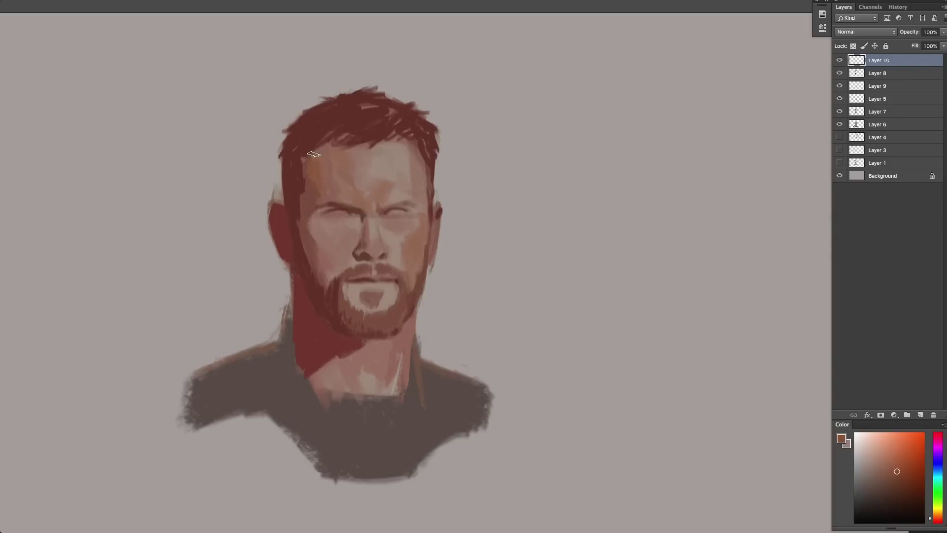
{"action": "mouse_move", "coordinate": [314, 154]}
{"action": "left_mouse_down"}
{"action": "mouse_move", "coordinate": [340, 161]}
{"action": "mouse_move", "coordinate": [302, 162]}
{"action": "mouse_move", "coordinate": [342, 170]}
{"action": "mouse_move", "coordinate": [376, 141]}
{"action": "mouse_move", "coordinate": [352, 156]}
{"action": "mouse_move", "coordinate": [363, 164]}
{"action": "mouse_move", "coordinate": [376, 152]}
{"action": "mouse_move", "coordinate": [378, 164]}
{"action": "mouse_move", "coordinate": [404, 153]}
{"action": "mouse_move", "coordinate": [397, 175]}
{"action": "left_mouse_up"}
{"action": "left_click", "coordinate": [367, 157], "text": "alt"}
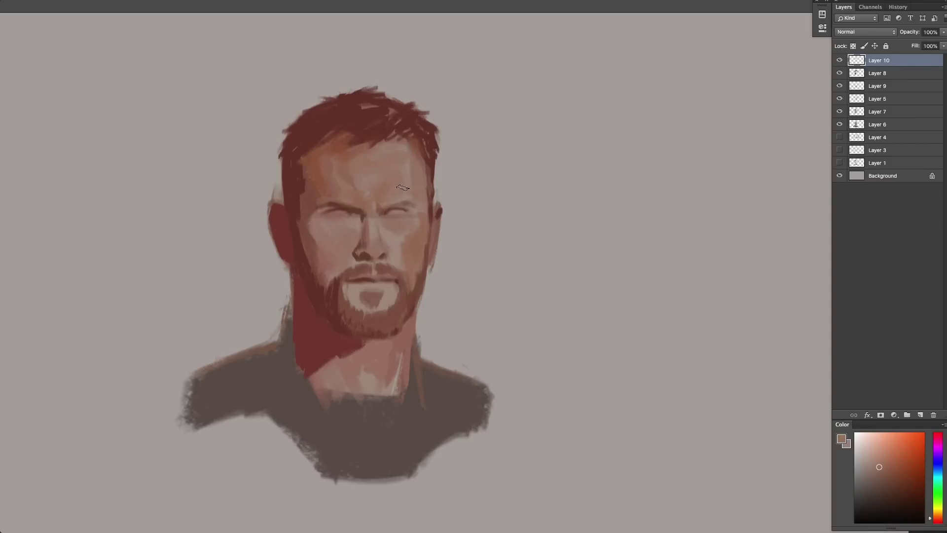
{"action": "left_click", "coordinate": [363, 186], "text": "alt"}
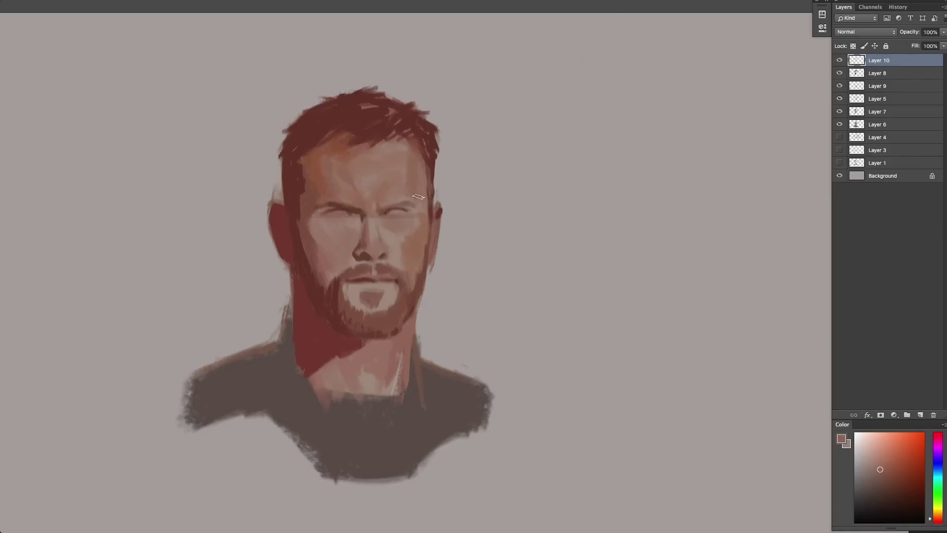
Add red to the shadow-side eye area and refine both brows with sampled dark tones.
{"action": "left_click", "coordinate": [894, 470]}
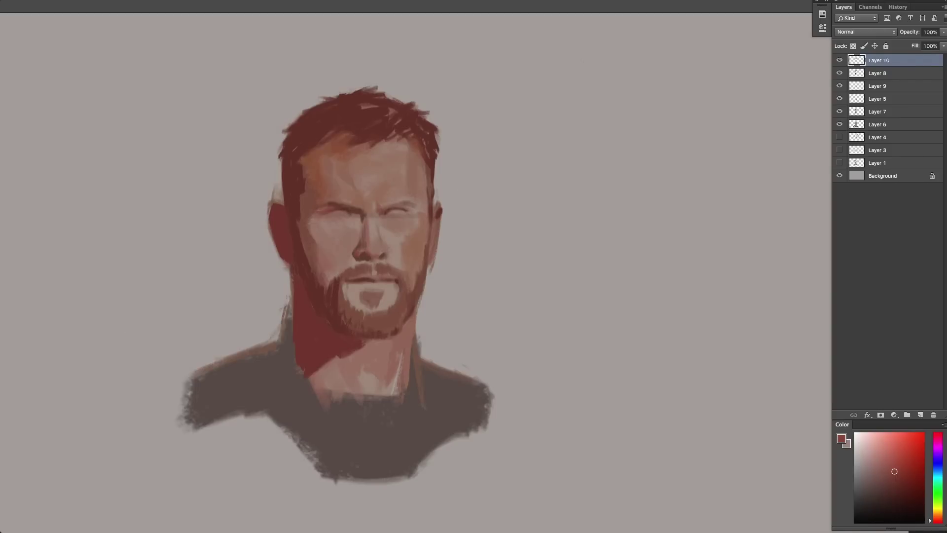
{"action": "left_click", "coordinate": [388, 212], "text": "alt"}
{"action": "left_click", "coordinate": [388, 209], "text": "alt"}
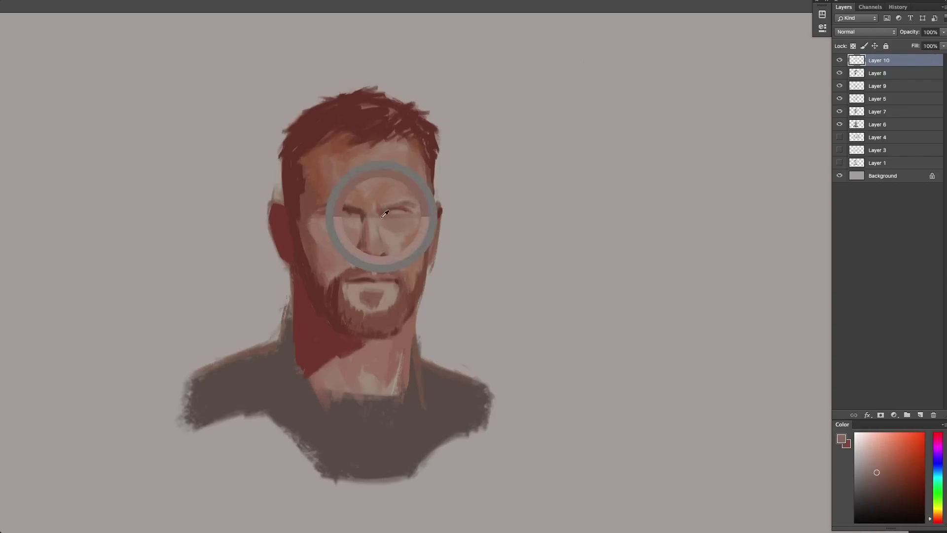
{"action": "left_click", "coordinate": [353, 206], "text": "alt"}
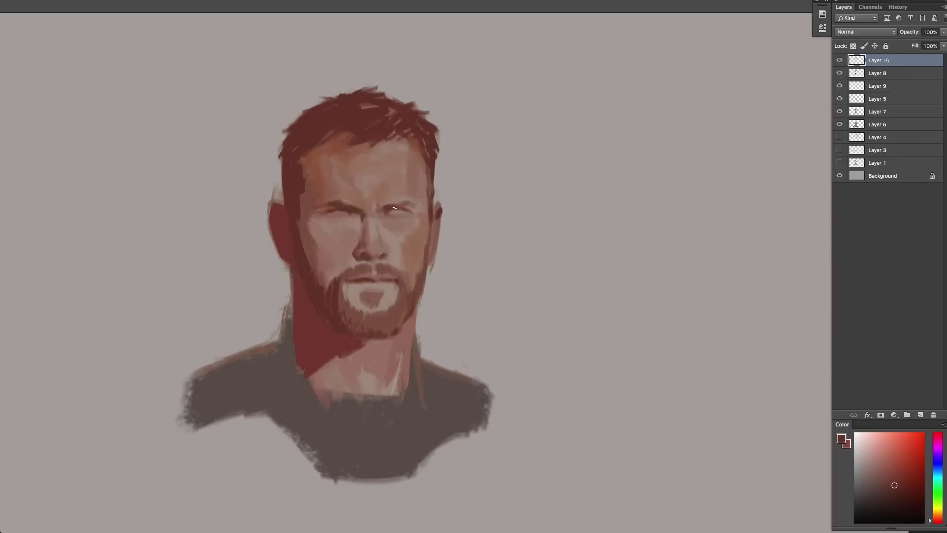
Deepen the underside of the nose and the shadow-side nostril with very dark reddish brown.
{"action": "left_click", "coordinate": [385, 256], "text": "alt"}
{"action": "left_click", "coordinate": [367, 254], "text": "alt"}
{"action": "left_click", "coordinate": [893, 493]}
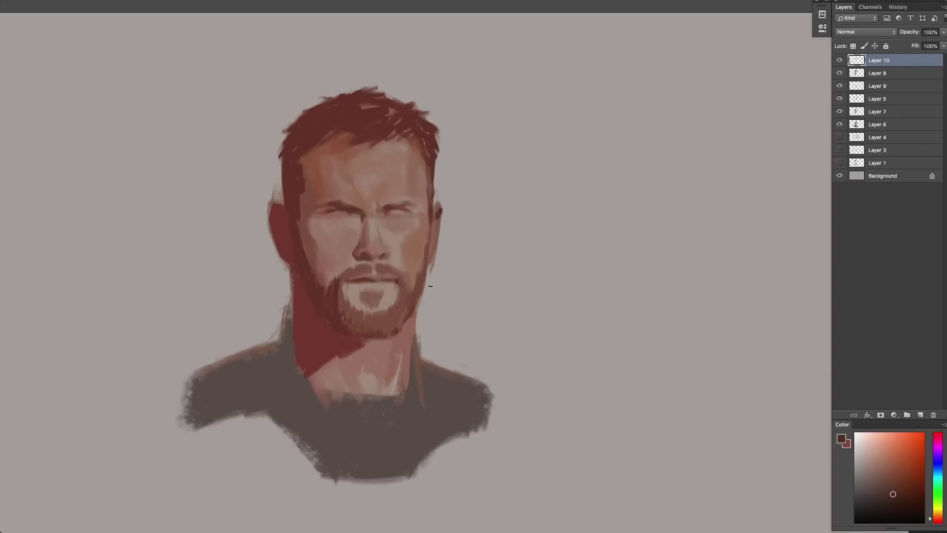
{"action": "left_click", "coordinate": [932, 520]}
{"action": "left_click", "coordinate": [898, 494]}
{"action": "left_click", "coordinate": [903, 498]}
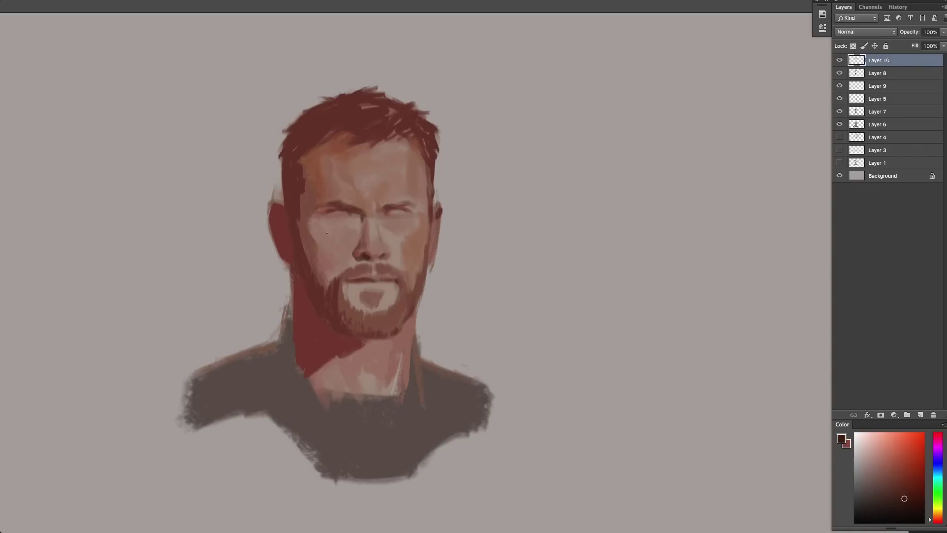
{"action": "left_click", "coordinate": [359, 248], "text": "alt"}
{"action": "mouse_move", "coordinate": [359, 247]}
{"action": "left_mouse_down"}
{"action": "mouse_move", "coordinate": [354, 254]}
{"action": "mouse_move", "coordinate": [358, 240]}
{"action": "left_mouse_up"}
Blend the shadowed side of the nose and its nostril wing using tones sampled from the nose.
{"action": "left_click", "coordinate": [357, 251], "text": "alt"}
{"action": "left_click", "coordinate": [359, 245], "text": "alt"}
{"action": "left_click", "coordinate": [365, 228], "text": "alt"}
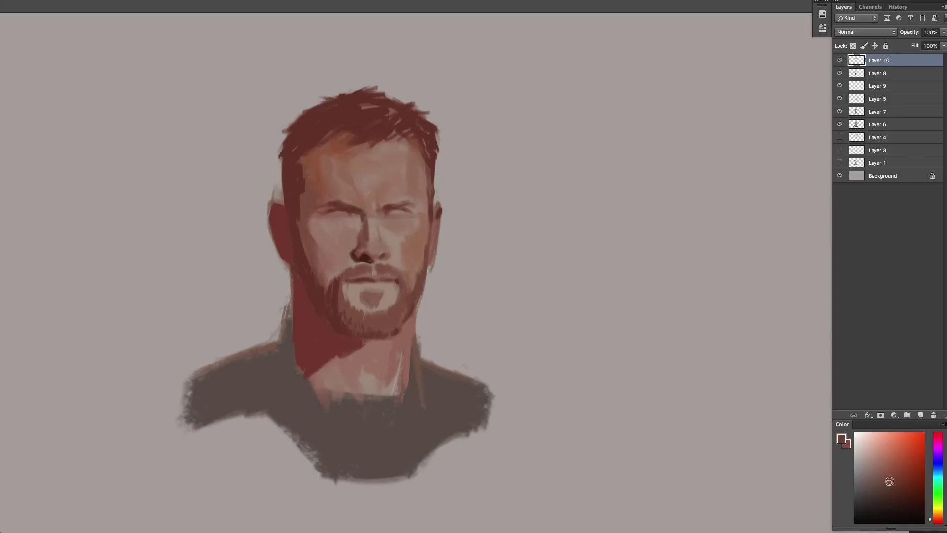
{"action": "left_click", "coordinate": [360, 244], "text": "alt"}
{"action": "left_click", "coordinate": [363, 255], "text": "alt"}
{"action": "left_click", "coordinate": [362, 255], "text": "alt"}
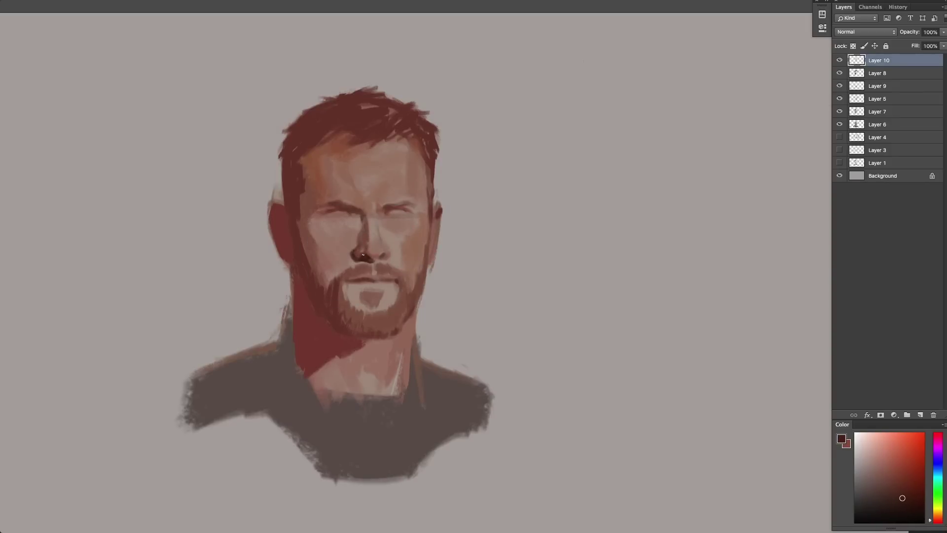
Blend lighter greyish skin tones under the eye and into the cheek beside the nose.
{"action": "left_click", "coordinate": [415, 227], "text": "alt"}
{"action": "left_click", "coordinate": [356, 223], "text": "alt"}
{"action": "left_click", "coordinate": [354, 223], "text": "alt"}
{"action": "left_click", "coordinate": [348, 228], "text": "alt"}
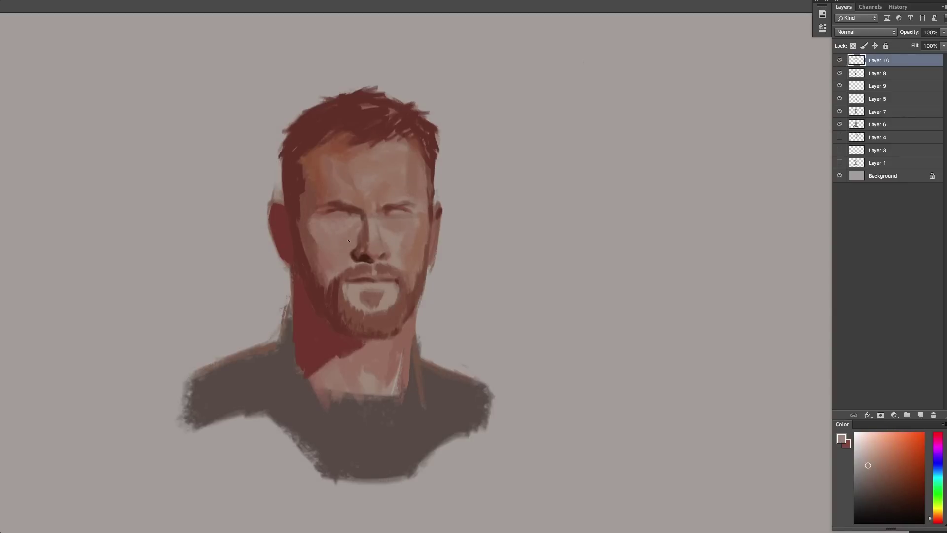
{"action": "left_click", "coordinate": [347, 245], "text": "alt"}
{"action": "left_click", "coordinate": [392, 233], "text": "alt"}
{"action": "left_click", "coordinate": [874, 469]}
{"action": "left_click_drag", "start_coordinate": [354, 239], "coordinate": [342, 254]}
Lighten the centre of the forehead with a pale yellowish skin tone.
{"action": "left_click", "coordinate": [874, 460]}
{"action": "mouse_move", "coordinate": [375, 166]}
{"action": "left_mouse_down"}
{"action": "mouse_move", "coordinate": [391, 160]}
{"action": "mouse_move", "coordinate": [364, 165]}
{"action": "left_mouse_up"}
{"action": "left_click", "coordinate": [383, 172], "text": "alt"}
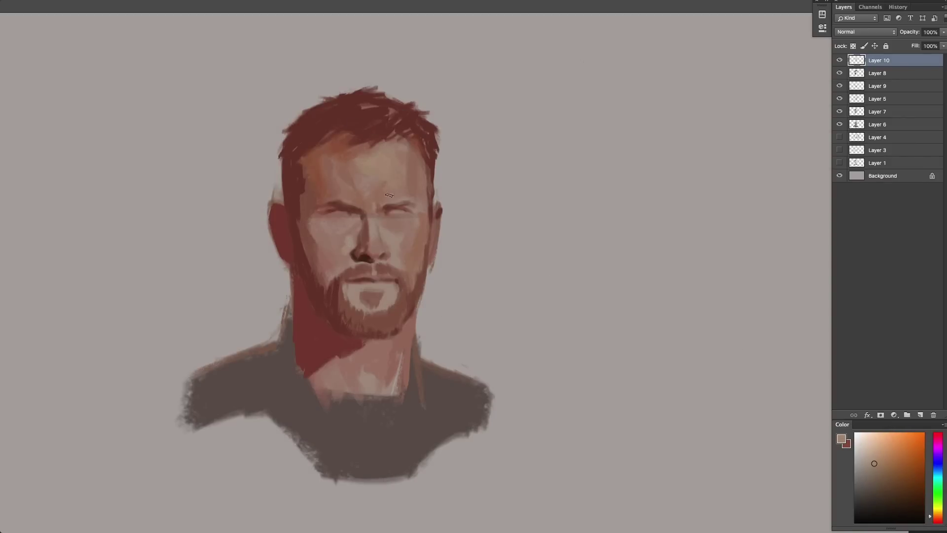
Add pink tones to the shadow-side cheek and soften the lower lip and chin with sampled skin colours.
{"action": "left_click", "coordinate": [323, 256], "text": "alt"}
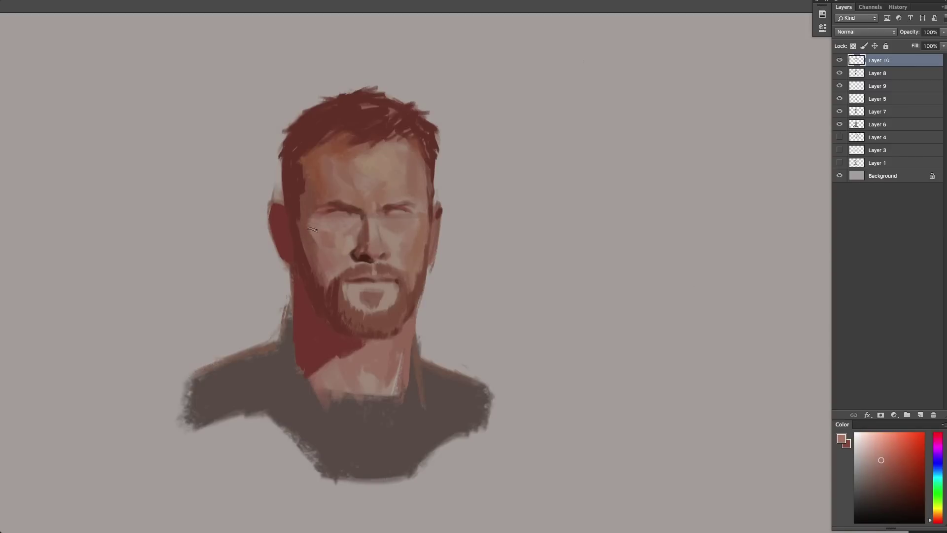
{"action": "left_click", "coordinate": [375, 289], "text": "alt"}
{"action": "left_click", "coordinate": [389, 302], "text": "alt"}
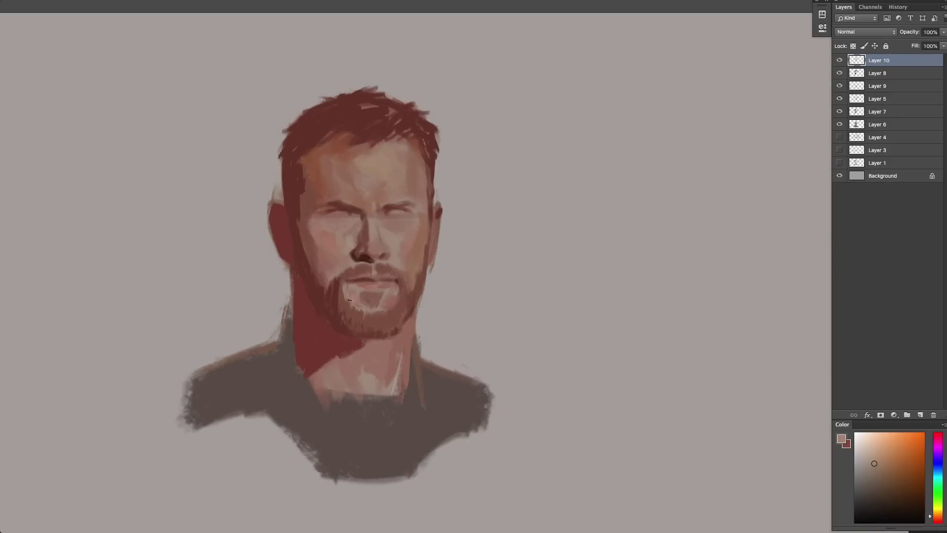
{"action": "left_click", "coordinate": [342, 245], "text": "alt"}
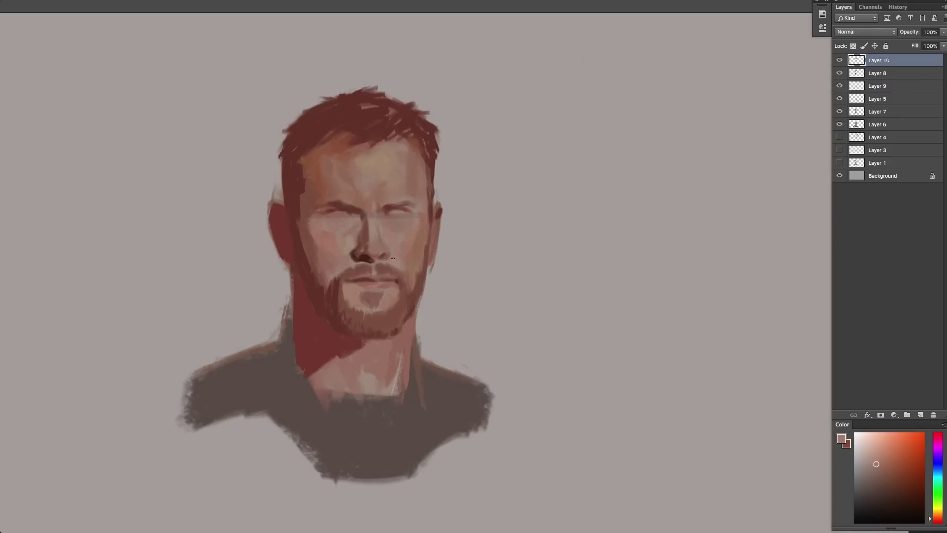
Paint over the light streak on the neck, tidy the collar edge and blend the cheek beside the nose.
{"action": "left_click_drag", "start_coordinate": [370, 396], "coordinate": [394, 398]}
{"action": "left_click_drag", "start_coordinate": [398, 359], "coordinate": [392, 395]}
{"action": "left_click", "coordinate": [420, 204], "text": "alt"}
{"action": "left_click", "coordinate": [352, 246], "text": "alt"}
{"action": "left_click_drag", "start_coordinate": [351, 232], "coordinate": [351, 245]}
{"action": "left_click", "coordinate": [351, 245], "text": "alt"}
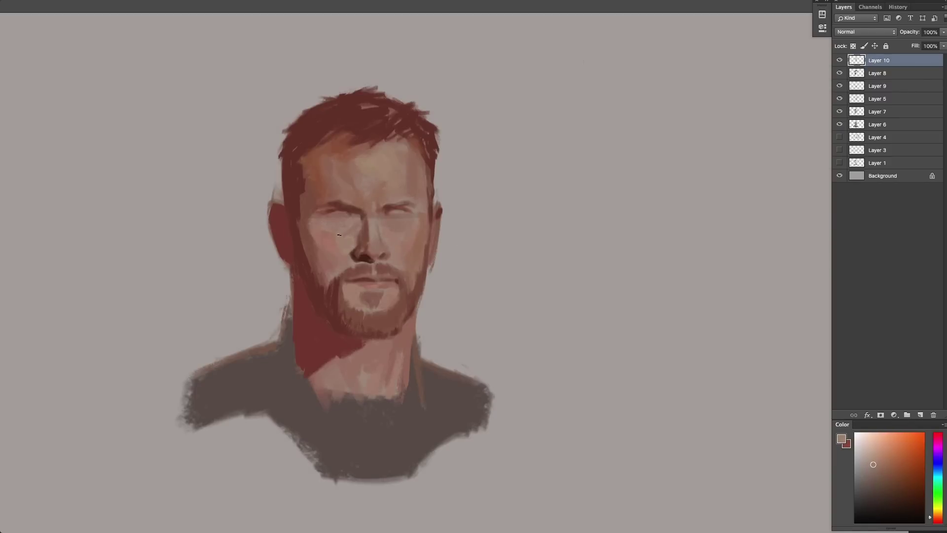
Paint the whites of both eyes in pale grey and shape the surrounding lids with sampled reddish tones.
{"action": "left_click", "coordinate": [864, 451]}
{"action": "left_click_drag", "start_coordinate": [336, 214], "coordinate": [346, 213]}
{"action": "left_click", "coordinate": [863, 459]}
{"action": "left_click", "coordinate": [864, 460]}
{"action": "left_click", "coordinate": [392, 208], "text": "alt"}
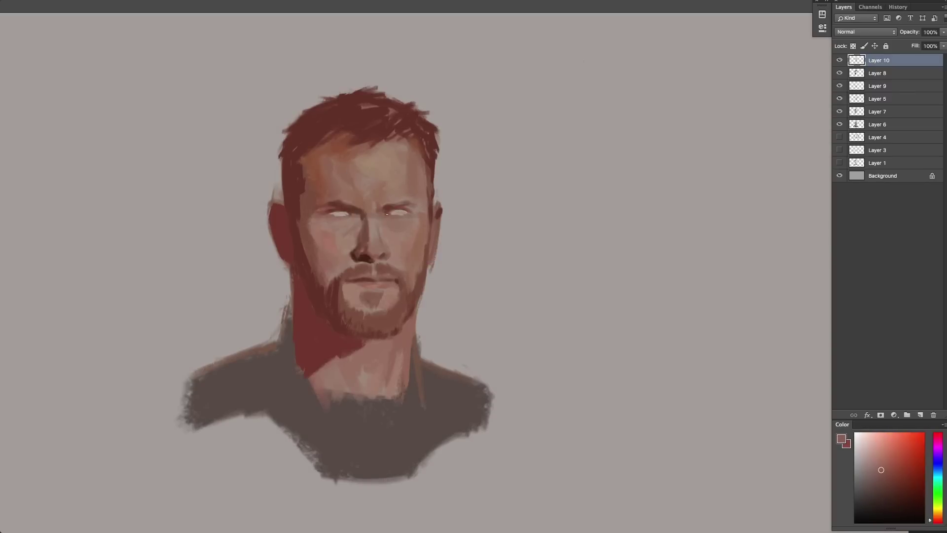
{"action": "left_click", "coordinate": [351, 214], "text": "alt"}
Flip the canvas horizontally, touch up the head's outline with the sampled background grey, and flip the canvas back.
{"action": "key", "text": "super+shift+h"}
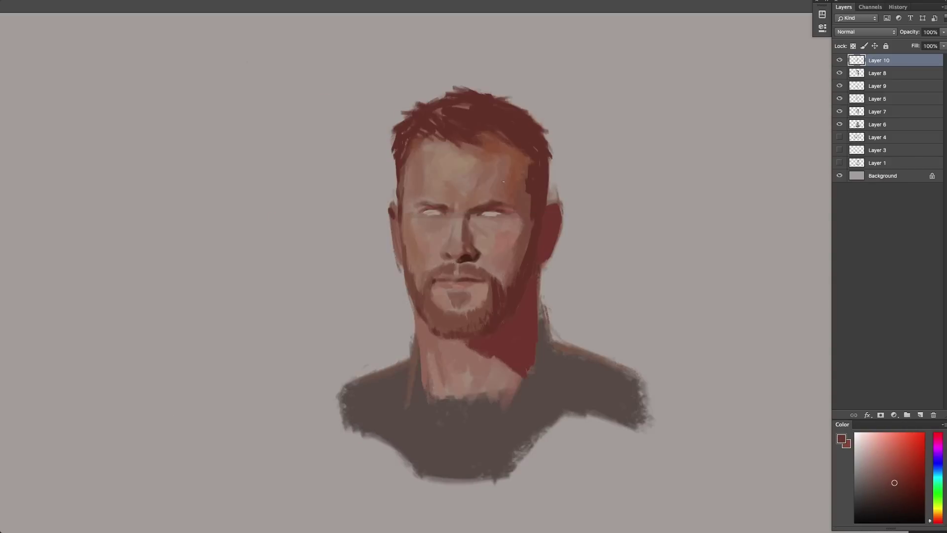
{"action": "left_click", "coordinate": [604, 125], "text": "alt"}
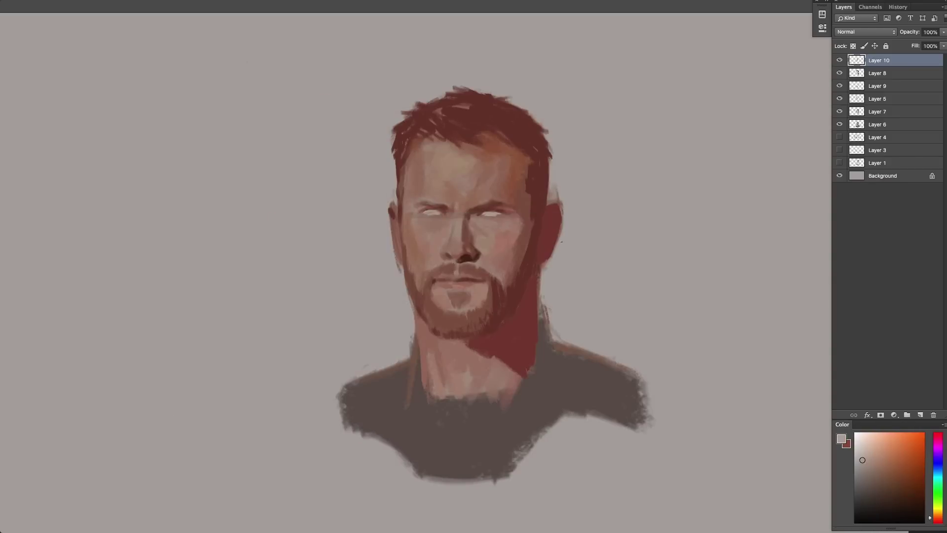
{"action": "key", "text": "h"}
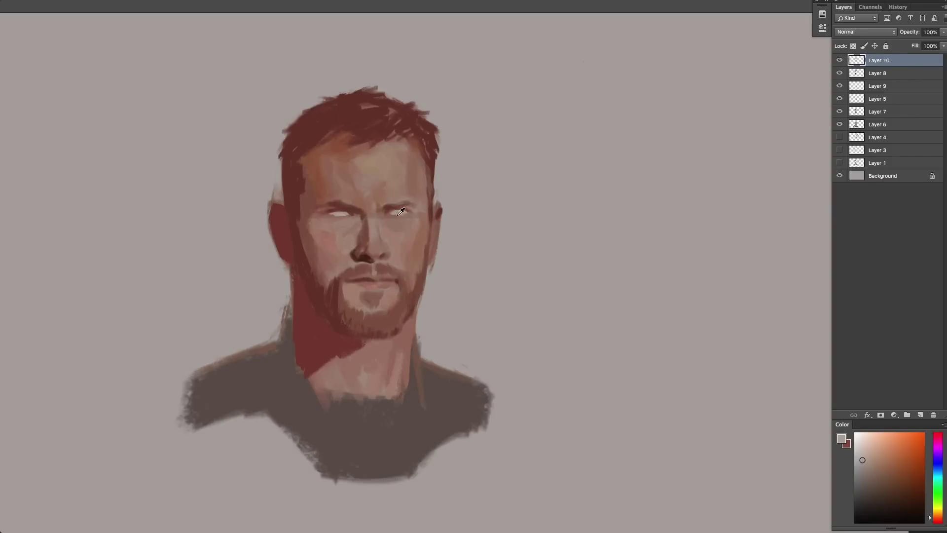
Shade the bridge of the nose between the eyes with sampled and mixed reddish mid-tones.
{"action": "left_click", "coordinate": [385, 215], "text": "alt"}
{"action": "left_click", "coordinate": [380, 228], "text": "alt"}
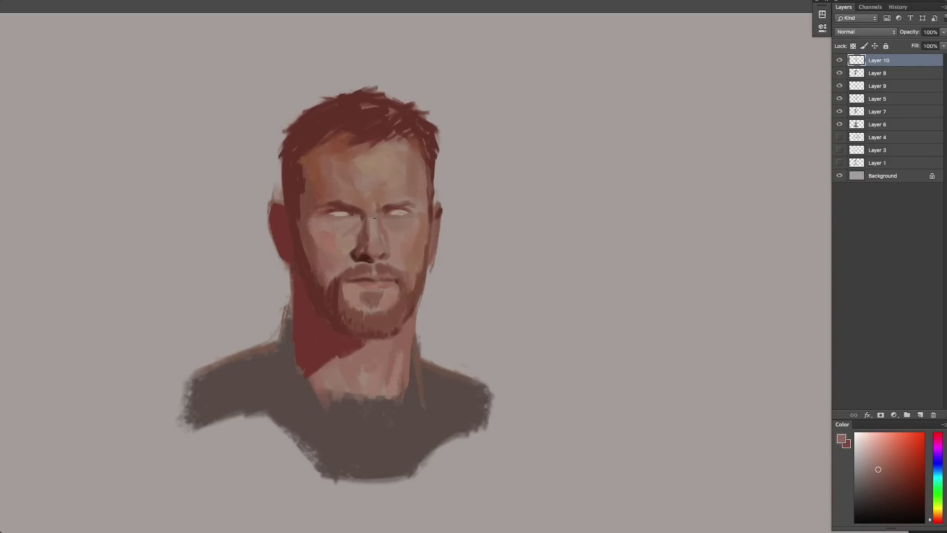
{"action": "left_click", "coordinate": [893, 470]}
{"action": "left_click_drag", "start_coordinate": [368, 221], "coordinate": [367, 230]}
Refine the nostrils and the underside of the nose with sampled dark reddish-brown tones.
{"action": "left_click", "coordinate": [365, 247], "text": "alt"}
{"action": "left_click", "coordinate": [362, 252], "text": "alt"}
{"action": "left_click", "coordinate": [357, 252], "text": "alt"}
{"action": "left_click", "coordinate": [364, 259], "text": "alt"}
{"action": "left_click", "coordinate": [367, 247], "text": "alt"}
{"action": "left_click", "coordinate": [370, 249], "text": "alt"}
Deepen the shadow at the inner corner of the shadow-side eye and inner brow with sampled dark browns.
{"action": "left_click", "coordinate": [361, 215], "text": "alt"}
{"action": "left_click", "coordinate": [391, 205], "text": "alt"}
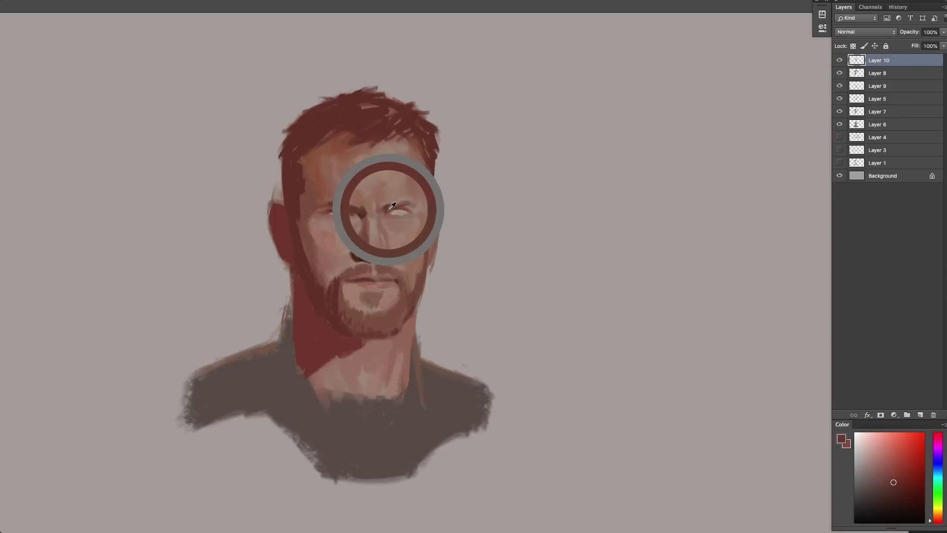
{"action": "left_click", "coordinate": [355, 212], "text": "alt"}
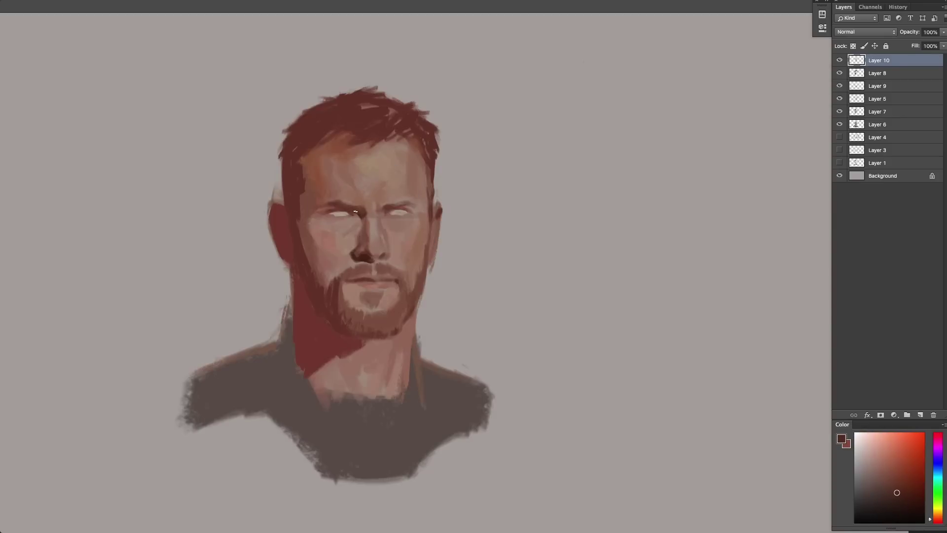
{"action": "left_click", "coordinate": [363, 254], "text": "alt"}
{"action": "left_click", "coordinate": [350, 204], "text": "alt"}
{"action": "left_click", "coordinate": [351, 209], "text": "alt"}
Reshape the shadow-side eyebrow and extend its outer end towards the temple with sampled browns and skin tones.
{"action": "left_click", "coordinate": [329, 207], "text": "alt"}
{"action": "left_click", "coordinate": [323, 209], "text": "alt"}
{"action": "left_click", "coordinate": [323, 206], "text": "alt"}
{"action": "left_click", "coordinate": [314, 208], "text": "alt"}
{"action": "left_click", "coordinate": [311, 197], "text": "alt"}
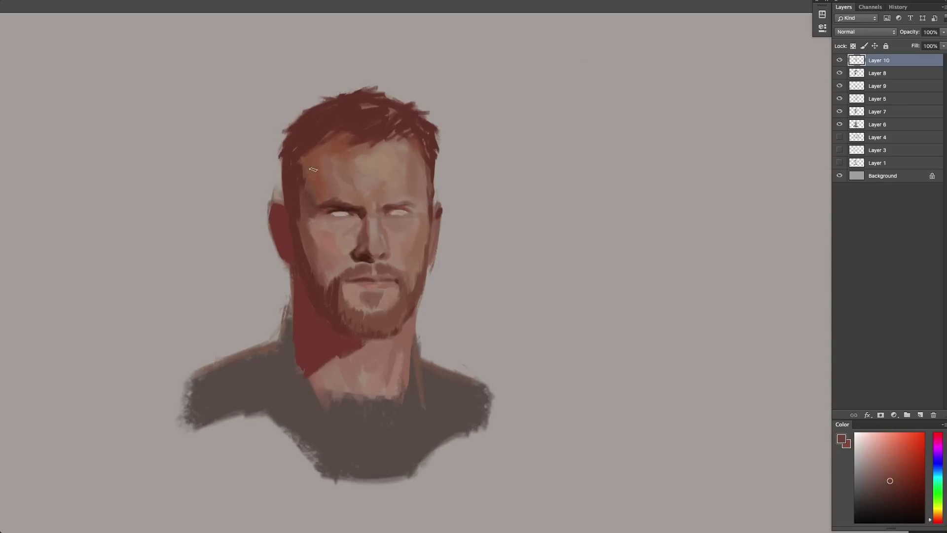
{"action": "left_click", "coordinate": [333, 206], "text": "alt"}
{"action": "left_click", "coordinate": [310, 221], "text": "alt"}
{"action": "left_click", "coordinate": [322, 209], "text": "alt"}
Darken the line between the lips and tint the lips using sampled and mixed reddish browns.
{"action": "left_click", "coordinate": [362, 258], "text": "alt"}
{"action": "left_click", "coordinate": [413, 249], "text": "alt"}
{"action": "left_click", "coordinate": [905, 485]}
{"action": "left_click", "coordinate": [367, 258], "text": "alt"}
{"action": "left_click", "coordinate": [373, 279], "text": "alt"}
{"action": "left_click", "coordinate": [374, 278], "text": "alt"}
{"action": "left_click", "coordinate": [936, 521]}
{"action": "left_click", "coordinate": [893, 471]}
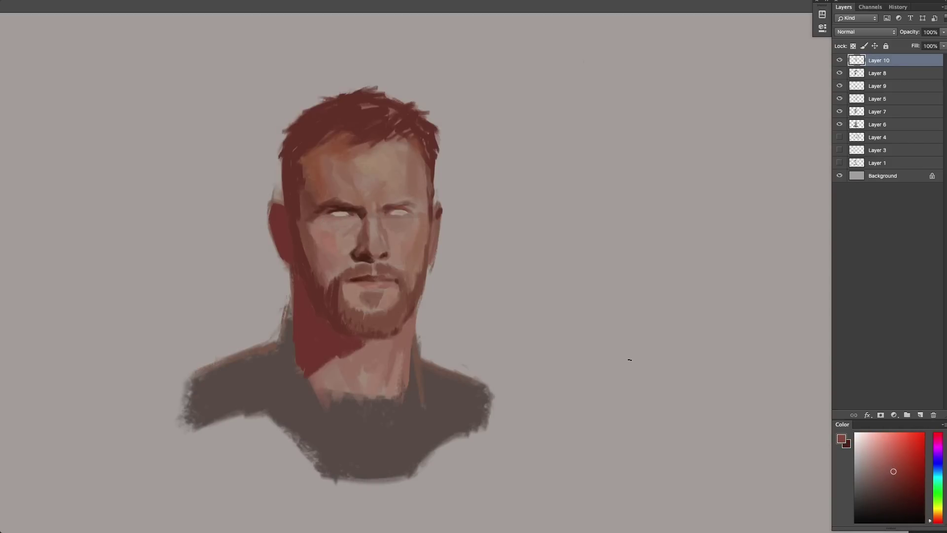
{"action": "left_click", "coordinate": [375, 240], "text": "alt"}
{"action": "left_click", "coordinate": [897, 491]}
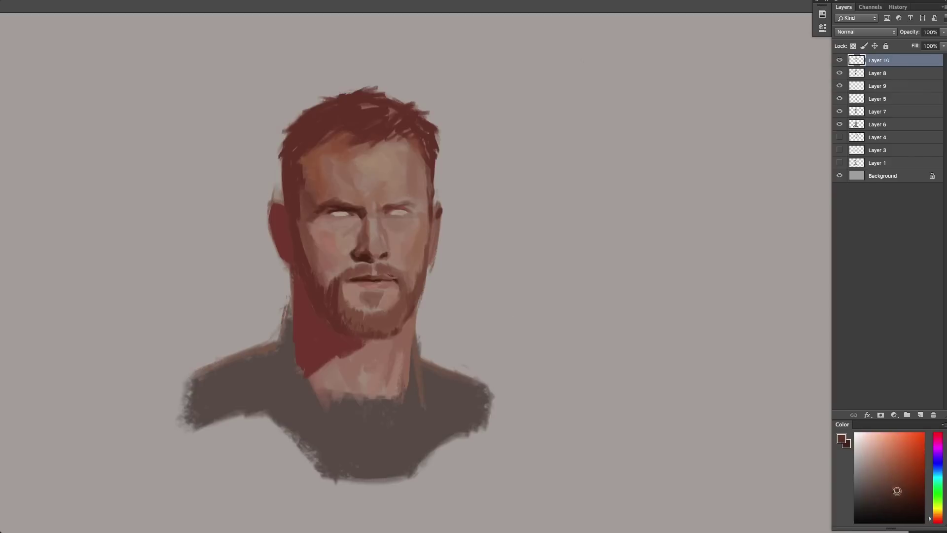
Define the moustache above the upper lip with sampled dark brown strokes.
{"action": "left_click", "coordinate": [383, 275], "text": "alt"}
{"action": "left_click", "coordinate": [401, 271], "text": "alt"}
{"action": "left_click", "coordinate": [393, 276], "text": "alt"}
{"action": "left_click", "coordinate": [368, 272], "text": "alt"}
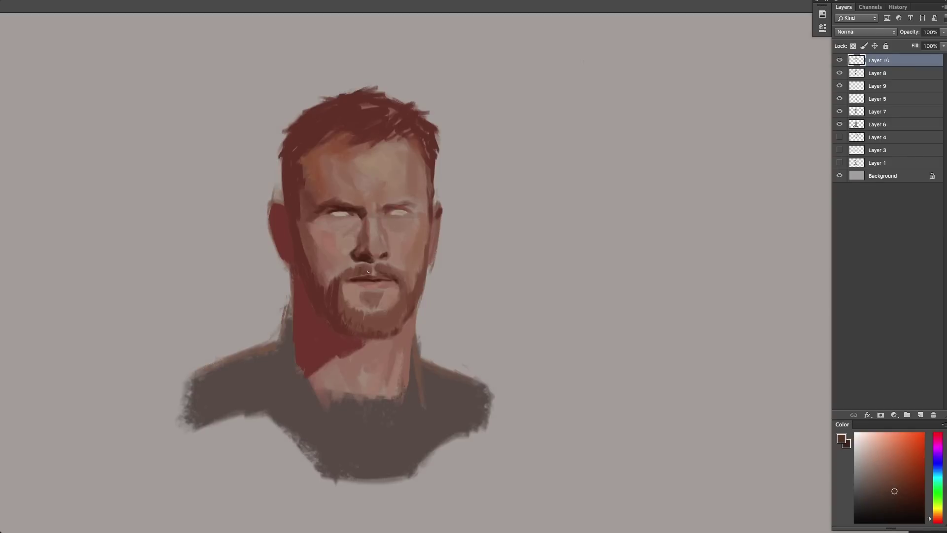
Paint dark brown hair strokes through the beard along both jaw sides and the chin.
{"action": "left_click", "coordinate": [341, 277], "text": "alt"}
{"action": "left_click", "coordinate": [332, 293], "text": "alt"}
{"action": "left_click", "coordinate": [321, 257], "text": "alt"}
{"action": "left_click", "coordinate": [318, 252], "text": "alt"}
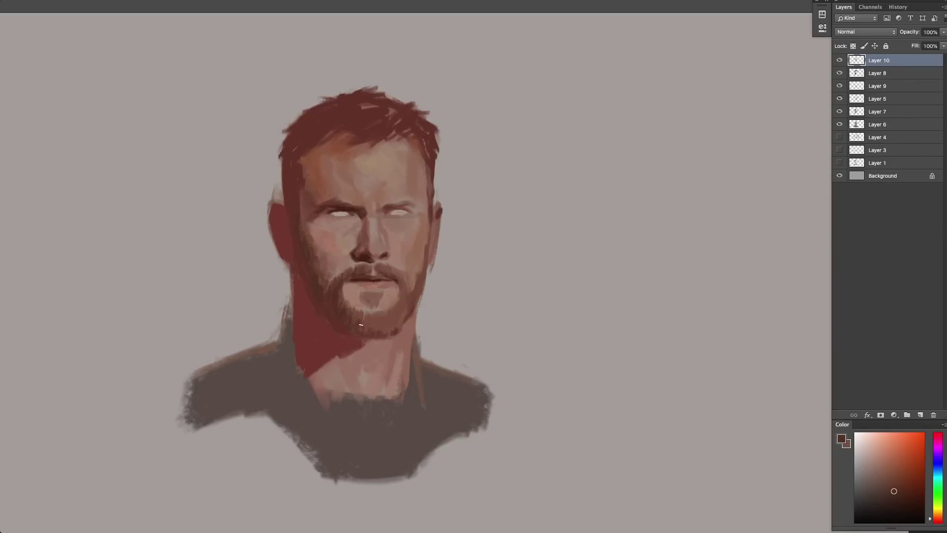
{"action": "left_click", "coordinate": [369, 262], "text": "alt"}
{"action": "left_click", "coordinate": [336, 299], "text": "alt"}
{"action": "left_click", "coordinate": [338, 296], "text": "alt"}
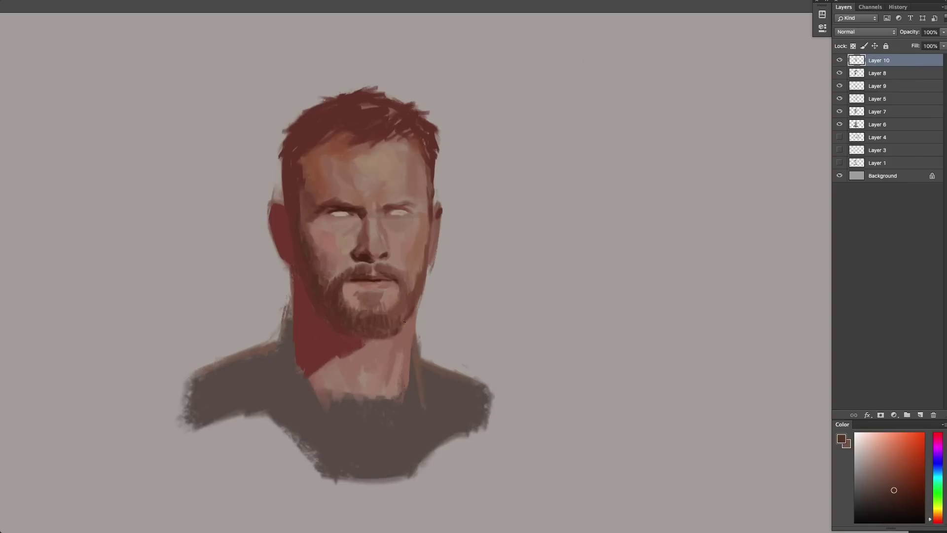
{"action": "left_click_drag", "start_coordinate": [407, 306], "coordinate": [403, 317]}
{"action": "left_click", "coordinate": [402, 268], "text": "alt"}
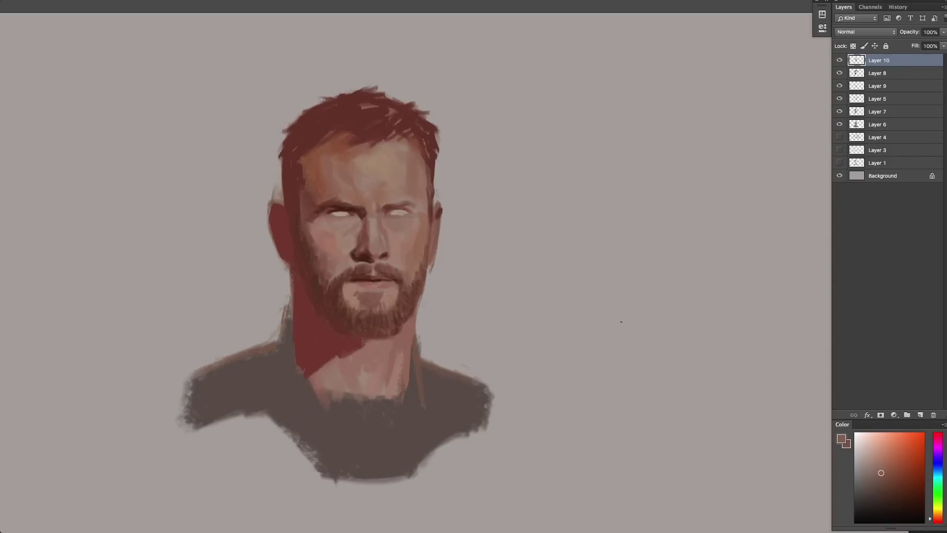
Tone down the whites of both eyes with a warm grey.
{"action": "left_click", "coordinate": [347, 208], "text": "alt"}
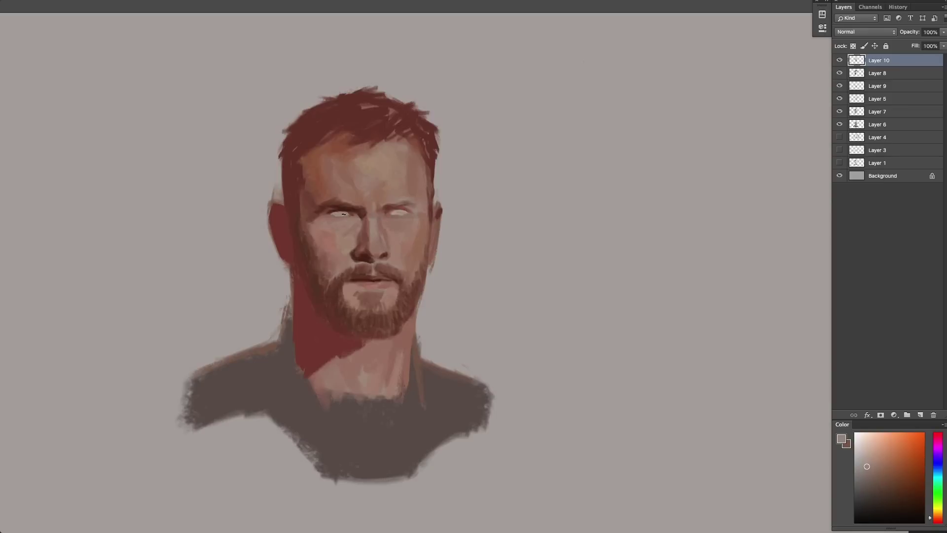
{"action": "left_click_drag", "start_coordinate": [396, 212], "coordinate": [401, 212]}
Add a new layer above Layer 10, set its blending mode to Darken and choose a muted brown skin tone.
{"action": "left_click", "coordinate": [920, 414]}
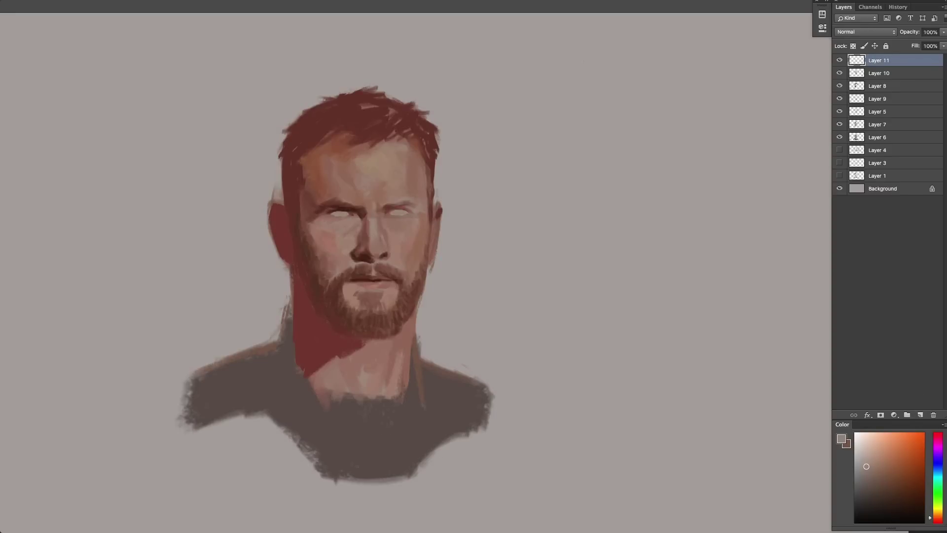
{"action": "left_click", "coordinate": [364, 213], "text": "alt"}
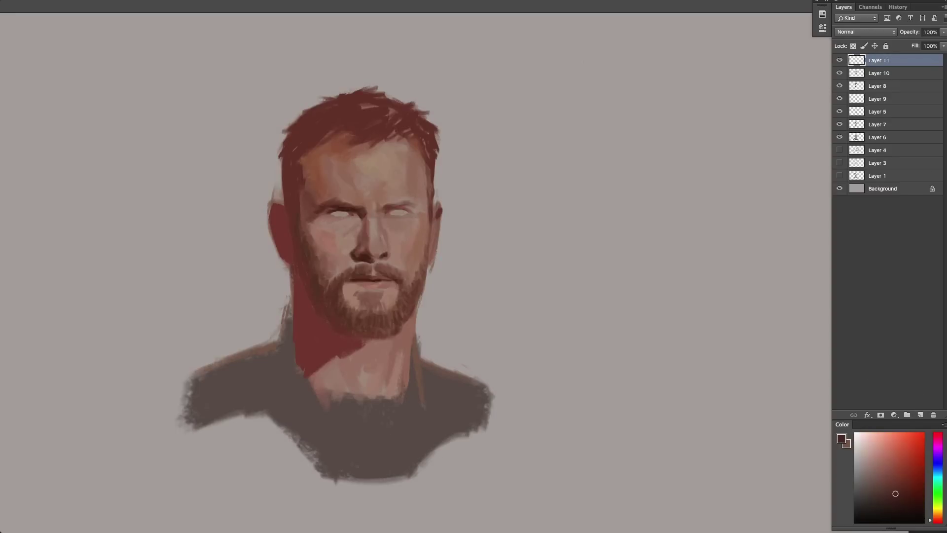
{"action": "left_click", "coordinate": [839, 60]}
{"action": "left_click", "coordinate": [839, 60]}
{"action": "left_click", "coordinate": [880, 473]}
{"action": "left_click", "coordinate": [865, 32]}
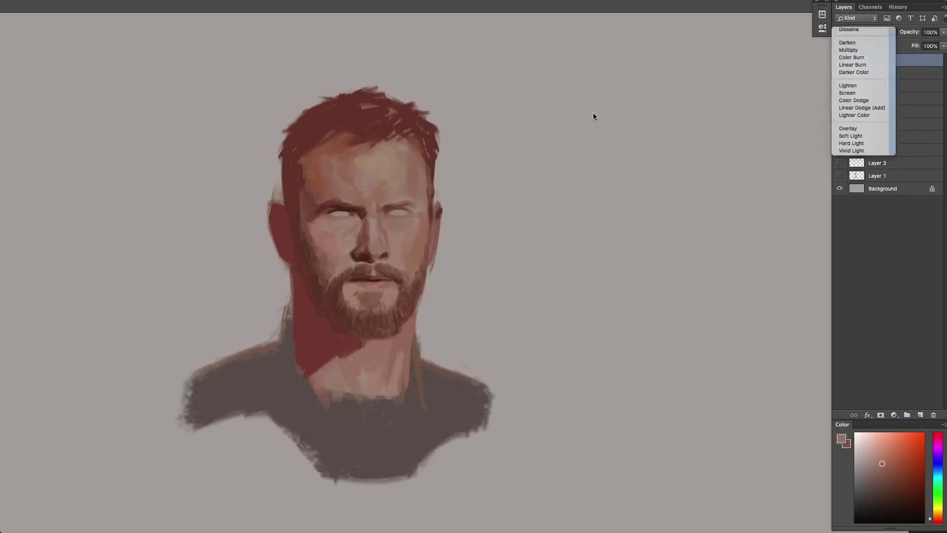
{"action": "left_click", "coordinate": [858, 49]}
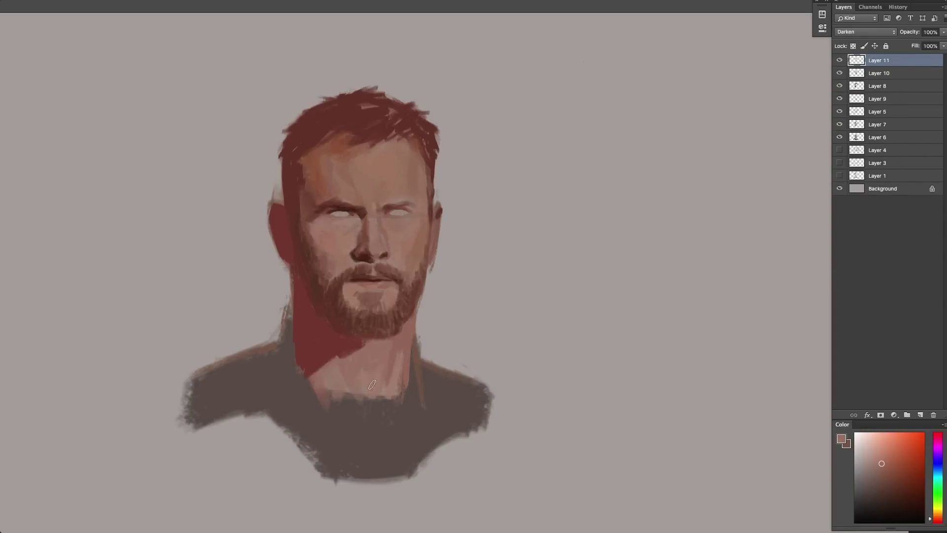
Even out the forehead and cheeks on the Darken layer with warmer brown skin tones.
{"action": "left_click", "coordinate": [891, 470]}
{"action": "left_click_drag", "start_coordinate": [312, 234], "coordinate": [327, 251]}
{"action": "key", "text": "ctrl+z"}
{"action": "left_click", "coordinate": [411, 267], "text": "alt"}
{"action": "left_click", "coordinate": [328, 246], "text": "alt"}
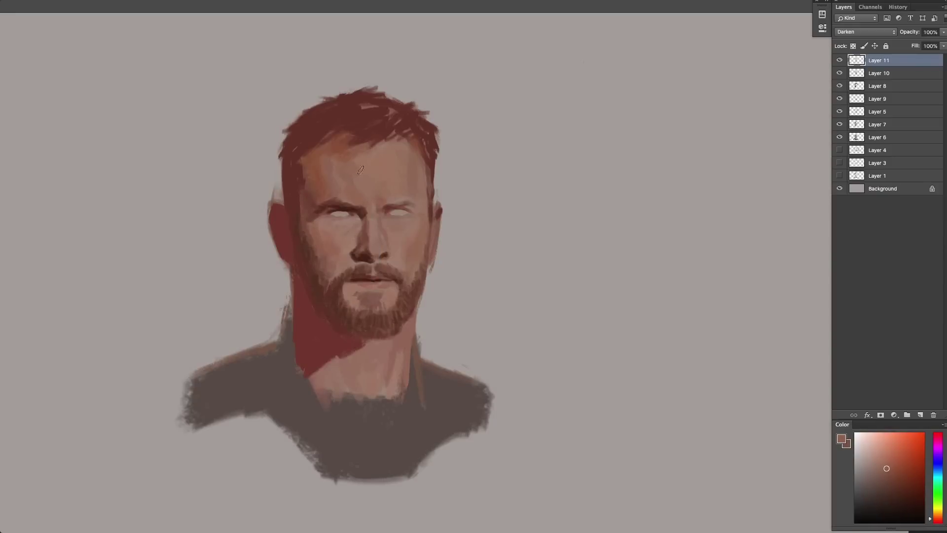
{"action": "left_click", "coordinate": [937, 516]}
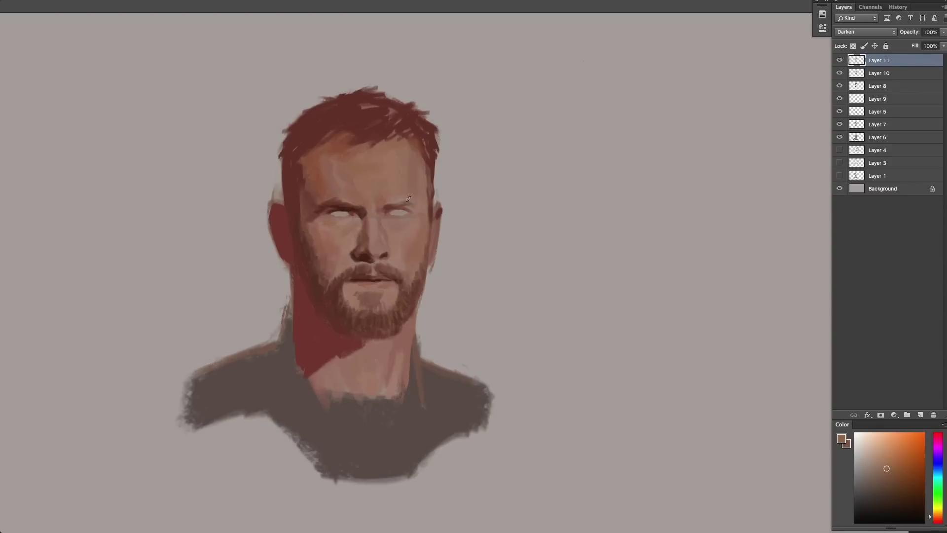
Darken the skin around the mouth and chin with muted brown tones sampled from the face.
{"action": "left_click_drag", "start_coordinate": [346, 286], "coordinate": [344, 295]}
{"action": "left_click", "coordinate": [878, 467]}
{"action": "left_click", "coordinate": [392, 292], "text": "alt"}
{"action": "left_click", "coordinate": [345, 294], "text": "alt"}
{"action": "left_click", "coordinate": [329, 277], "text": "alt"}
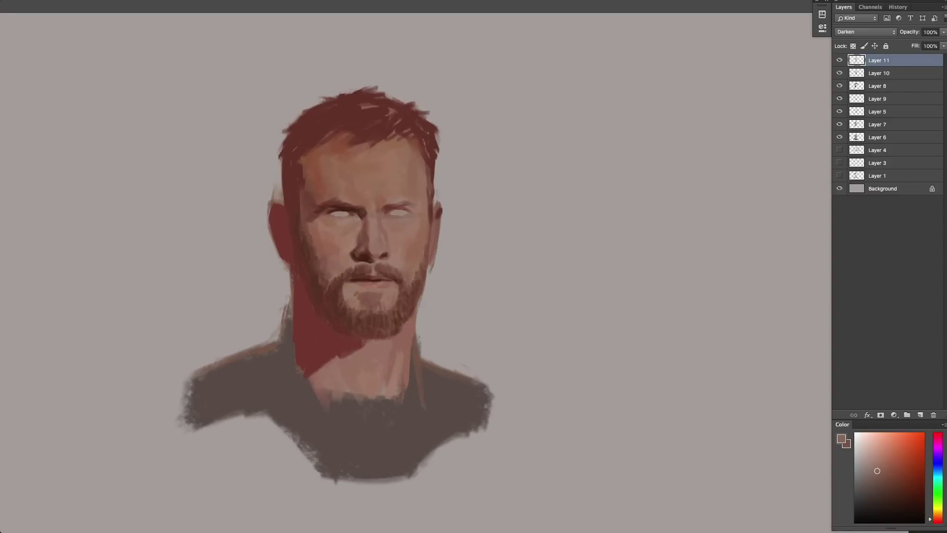
Tone down the light patches on the neck with sampled and mixed muted reddish tones.
{"action": "left_click", "coordinate": [933, 521]}
{"action": "left_click", "coordinate": [885, 471]}
{"action": "left_click", "coordinate": [349, 371], "text": "alt"}
{"action": "mouse_move", "coordinate": [353, 375]}
{"action": "left_mouse_down"}
{"action": "mouse_move", "coordinate": [346, 363]}
{"action": "mouse_move", "coordinate": [359, 383]}
{"action": "mouse_move", "coordinate": [331, 390]}
{"action": "mouse_move", "coordinate": [366, 391]}
{"action": "left_mouse_up"}
{"action": "left_click", "coordinate": [354, 376], "text": "alt"}
{"action": "left_click", "coordinate": [340, 371], "text": "alt"}
{"action": "left_click", "coordinate": [356, 359], "text": "alt"}
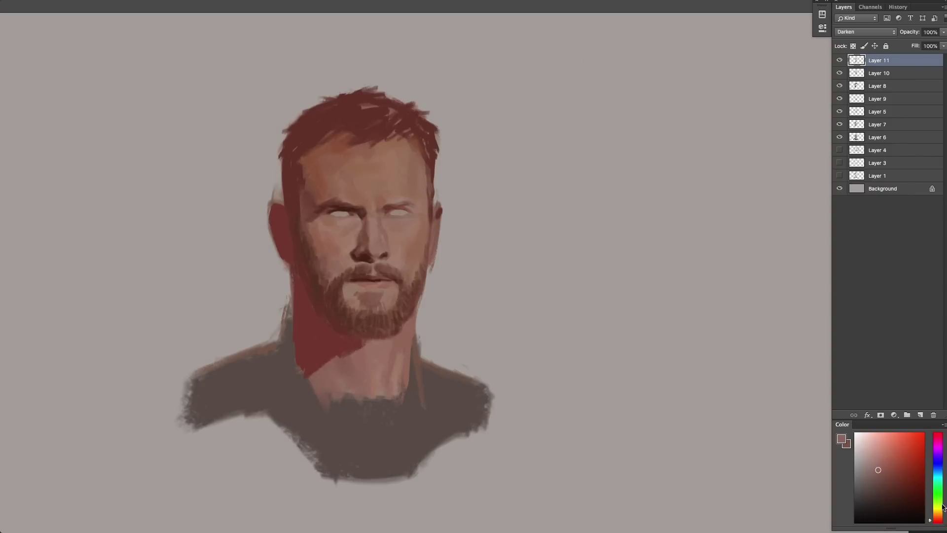
{"action": "left_click", "coordinate": [394, 354], "text": "alt"}
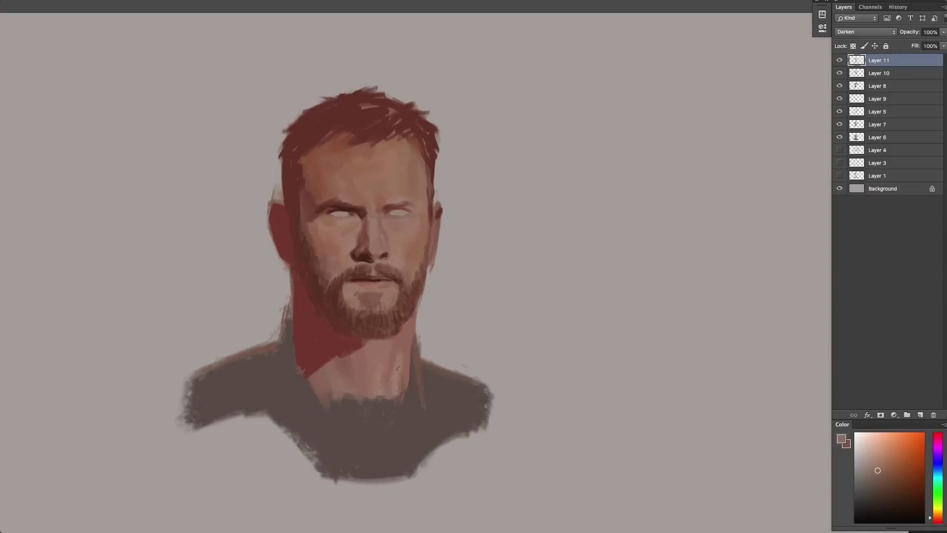
Hide and show Layer 11 to compare the portrait with and without the darkened skin.
{"action": "left_click", "coordinate": [840, 60]}
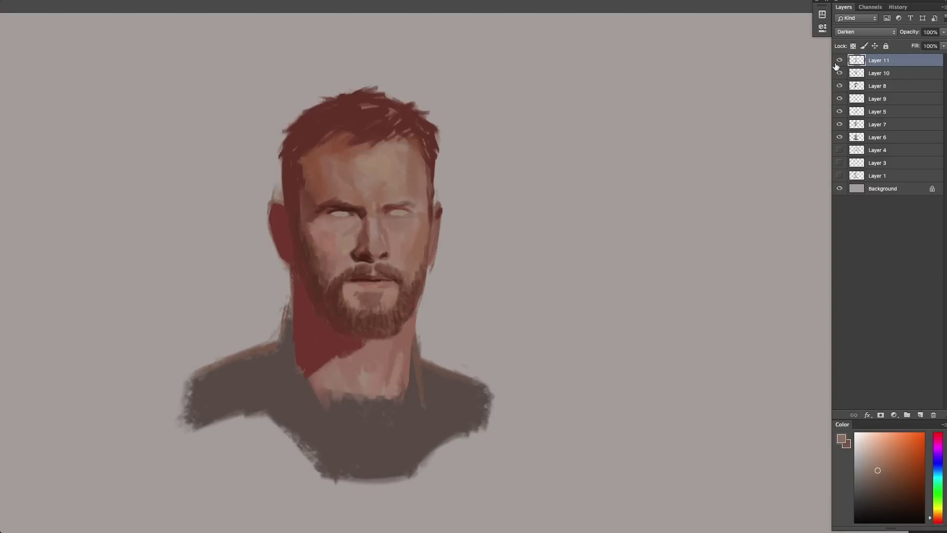
{"action": "left_click", "coordinate": [839, 60]}
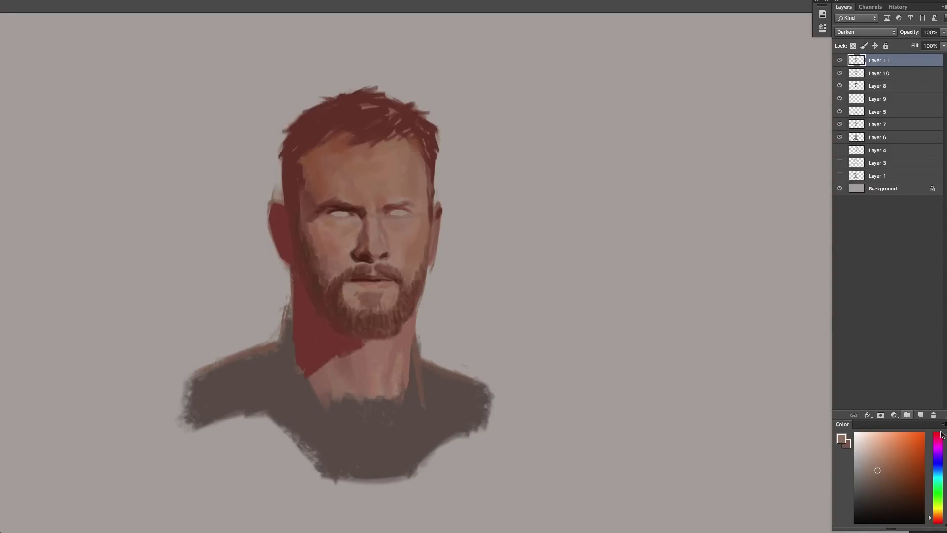
Add a new layer at the top of the stack and paint the shadow-side hair in very dark brown.
{"action": "left_click", "coordinate": [920, 415]}
{"action": "left_click", "coordinate": [895, 500]}
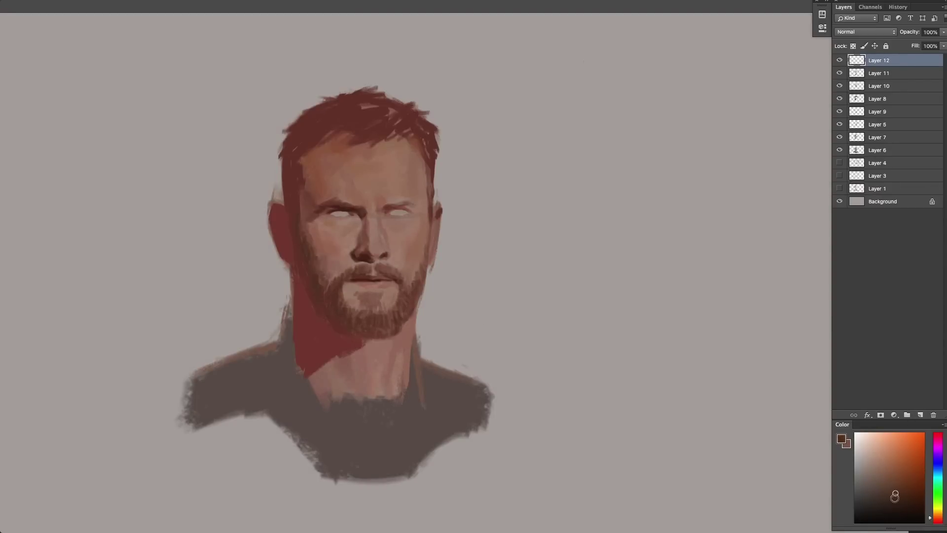
{"action": "mouse_move", "coordinate": [295, 186]}
{"action": "left_mouse_down"}
{"action": "mouse_move", "coordinate": [294, 214]}
{"action": "mouse_move", "coordinate": [282, 169]}
{"action": "left_mouse_up"}
{"action": "key", "text": "ctrl+z"}
{"action": "mouse_move", "coordinate": [283, 179]}
{"action": "left_mouse_down"}
{"action": "mouse_move", "coordinate": [296, 193]}
{"action": "mouse_move", "coordinate": [304, 146]}
{"action": "mouse_move", "coordinate": [291, 143]}
{"action": "mouse_move", "coordinate": [296, 128]}
{"action": "mouse_move", "coordinate": [298, 146]}
{"action": "mouse_move", "coordinate": [333, 115]}
{"action": "mouse_move", "coordinate": [290, 153]}
{"action": "mouse_move", "coordinate": [330, 128]}
{"action": "left_mouse_up"}
{"action": "left_click", "coordinate": [298, 145], "text": "alt"}
Add a new layer above Layer 11 and paint light greyish-brown strands across the top and front of the hair.
{"action": "left_click", "coordinate": [892, 74]}
{"action": "left_click", "coordinate": [916, 416]}
{"action": "left_click", "coordinate": [323, 187], "text": "alt"}
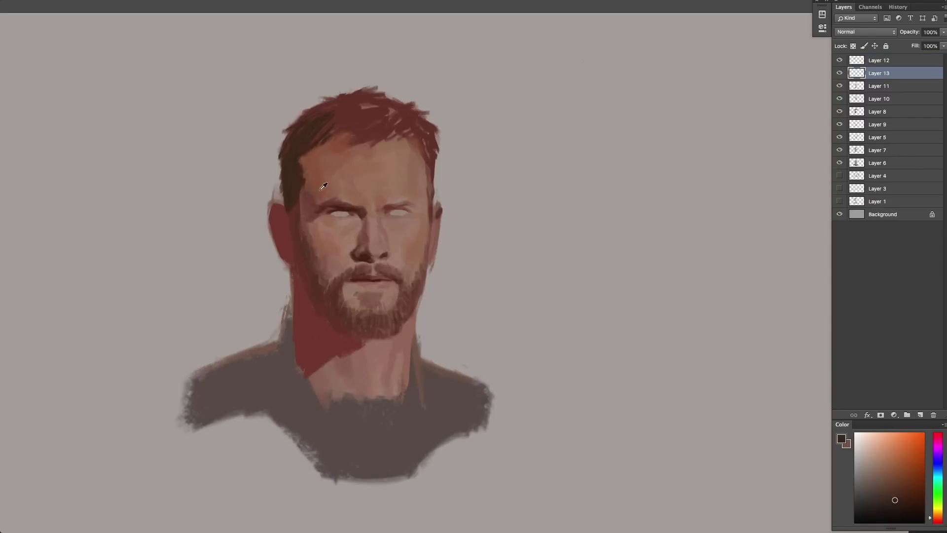
{"action": "left_click", "coordinate": [896, 460]}
{"action": "left_click", "coordinate": [875, 460]}
{"action": "left_click_drag", "start_coordinate": [393, 121], "coordinate": [375, 124]}
{"action": "mouse_move", "coordinate": [394, 125]}
{"action": "left_mouse_down"}
{"action": "mouse_move", "coordinate": [377, 133]}
{"action": "mouse_move", "coordinate": [369, 125]}
{"action": "left_mouse_up"}
{"action": "mouse_move", "coordinate": [385, 129]}
{"action": "left_mouse_down"}
{"action": "mouse_move", "coordinate": [359, 122]}
{"action": "mouse_move", "coordinate": [394, 117]}
{"action": "mouse_move", "coordinate": [348, 92]}
{"action": "left_mouse_up"}
{"action": "left_click", "coordinate": [889, 464]}
{"action": "mouse_move", "coordinate": [365, 98]}
{"action": "left_mouse_down"}
{"action": "mouse_move", "coordinate": [344, 88]}
{"action": "mouse_move", "coordinate": [332, 105]}
{"action": "left_mouse_up"}
{"action": "left_click_drag", "start_coordinate": [375, 98], "coordinate": [364, 97]}
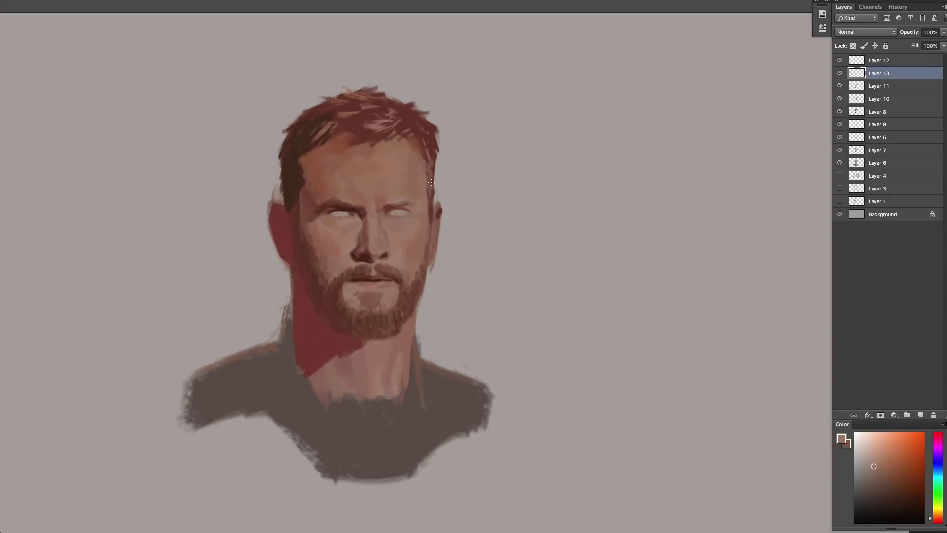
Darken the shadow-side sideburn and beard on Layer 12 with very dark brown hair strokes.
{"action": "left_click", "coordinate": [861, 62]}
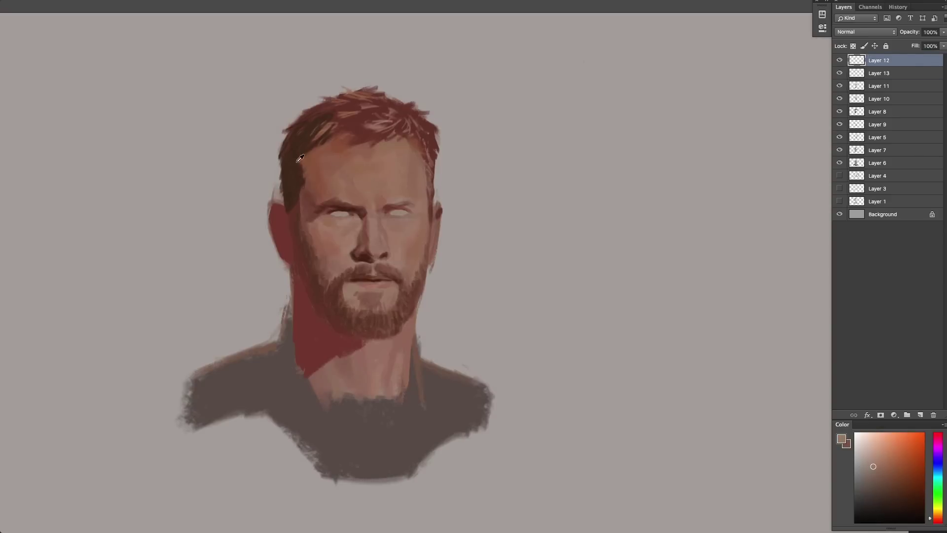
{"action": "left_click", "coordinate": [295, 212], "text": "alt"}
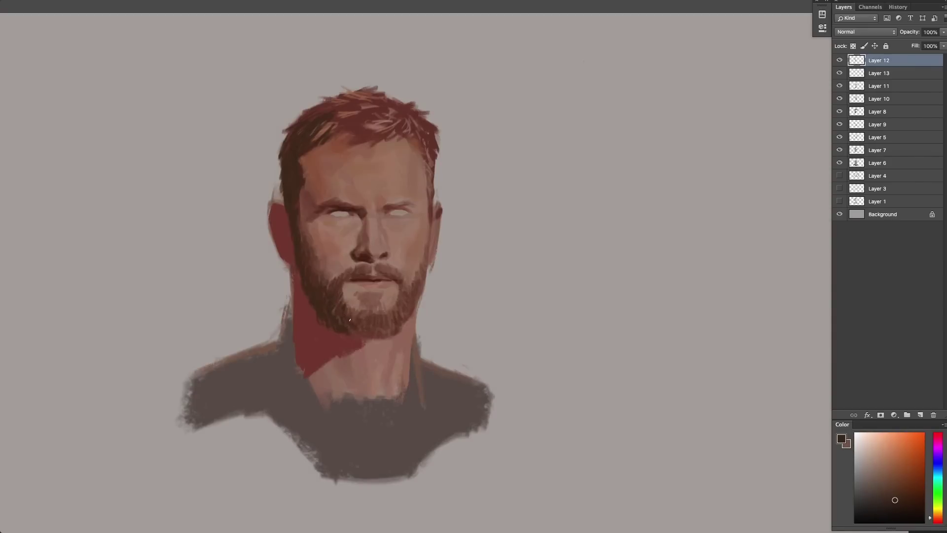
{"action": "left_click_drag", "start_coordinate": [341, 333], "coordinate": [357, 336]}
{"action": "left_click", "coordinate": [386, 271], "text": "alt"}
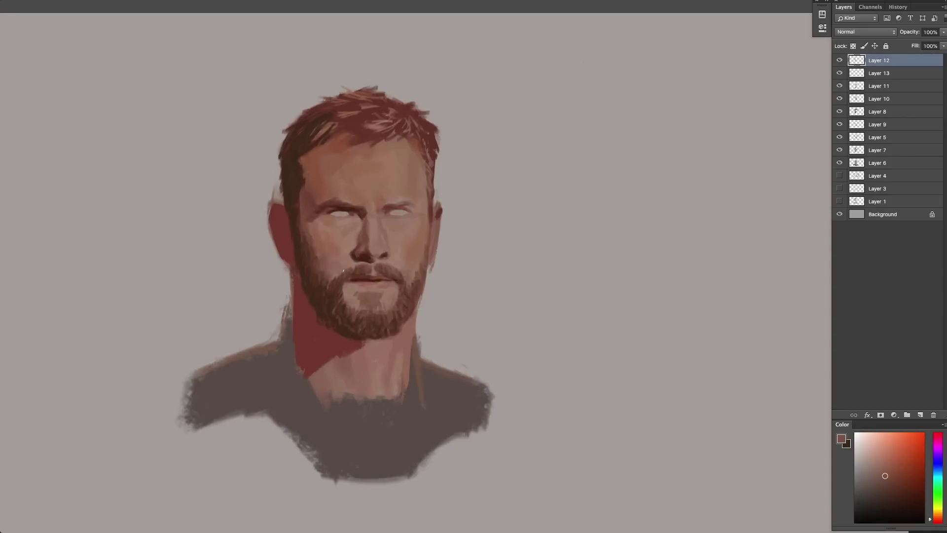
Strengthen the shadow-side eyebrow and the frown crease between the brows with dark and reddish browns.
{"action": "key", "text": "x"}
{"action": "key", "text": "x"}
{"action": "key", "text": "x"}
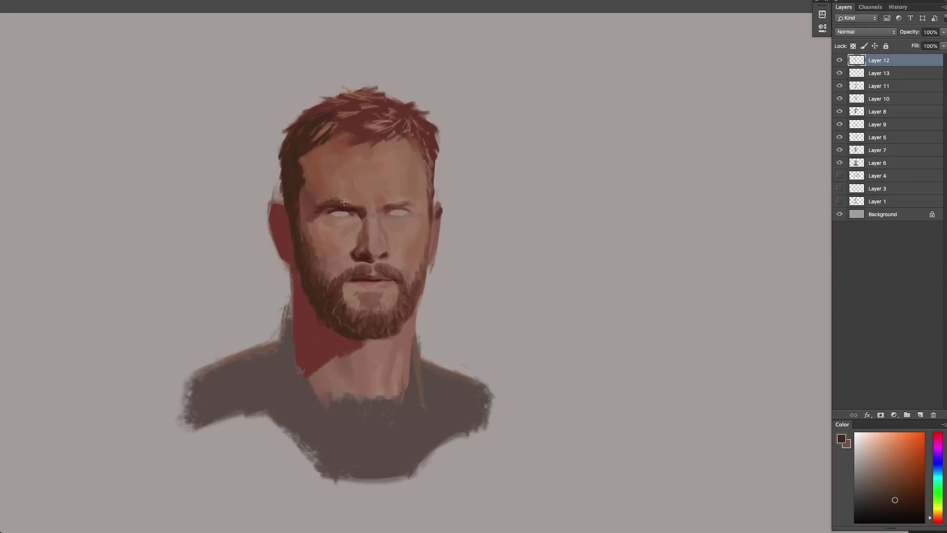
{"action": "left_click", "coordinate": [377, 194], "text": "alt"}
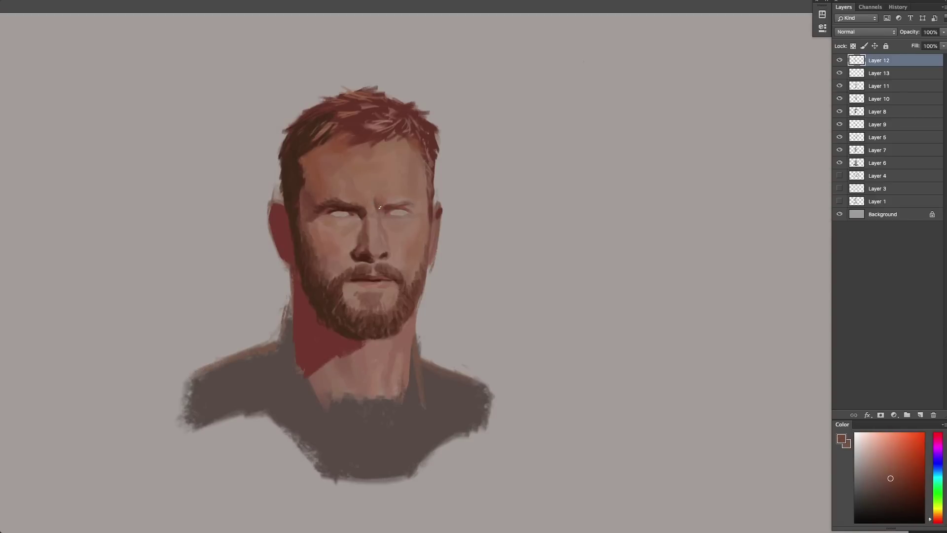
{"action": "left_click", "coordinate": [379, 174], "text": "alt"}
Define the lit-side eyebrow and the lids around both eyes with sampled dark and reddish browns.
{"action": "left_click", "coordinate": [346, 210], "text": "alt"}
{"action": "left_click", "coordinate": [404, 215], "text": "alt"}
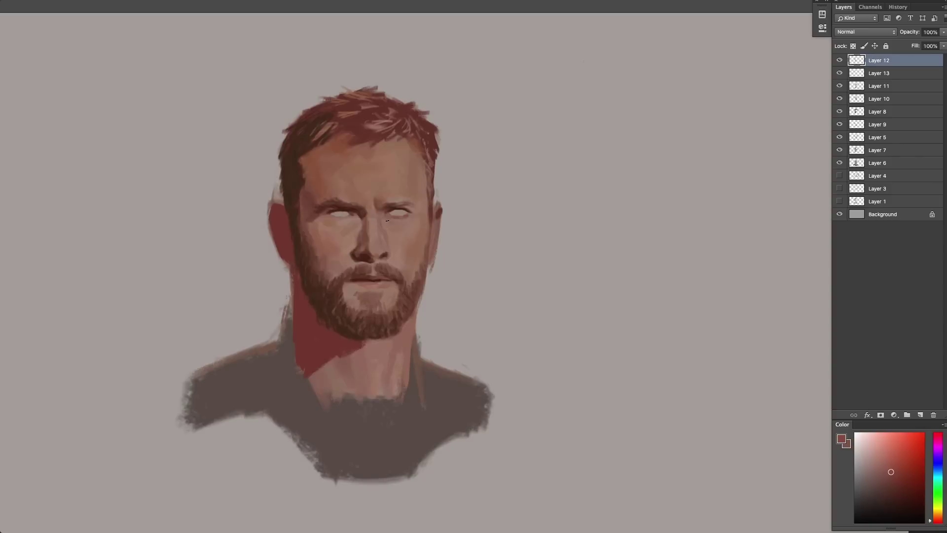
{"action": "left_click", "coordinate": [336, 210], "text": "alt"}
{"action": "left_click", "coordinate": [332, 208], "text": "alt"}
{"action": "left_click", "coordinate": [406, 213], "text": "alt"}
{"action": "left_click", "coordinate": [349, 215], "text": "alt"}
{"action": "left_click", "coordinate": [382, 257], "text": "alt"}
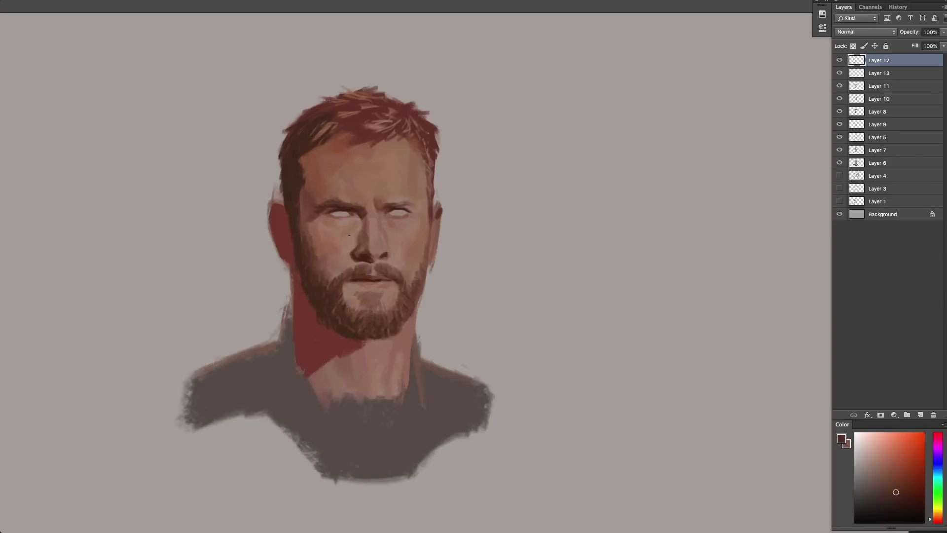
Model the shadow-side ear on Layer 12 with muted red, sampled skin tones and dark reddish-brown inner folds.
{"action": "left_click", "coordinate": [288, 234], "text": "alt"}
{"action": "left_click", "coordinate": [930, 520]}
{"action": "left_click", "coordinate": [897, 476]}
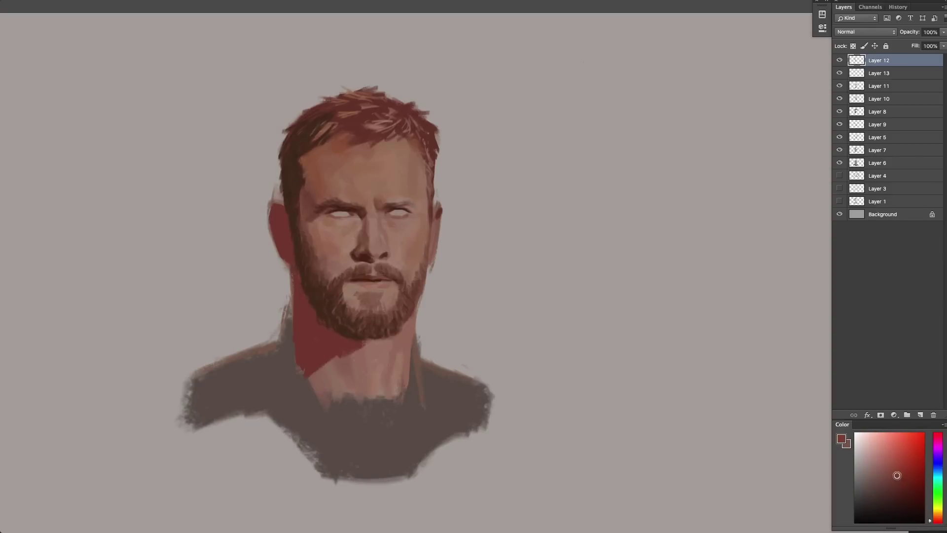
{"action": "left_click", "coordinate": [892, 474]}
{"action": "left_click", "coordinate": [305, 195], "text": "alt"}
{"action": "left_click", "coordinate": [336, 181], "text": "alt"}
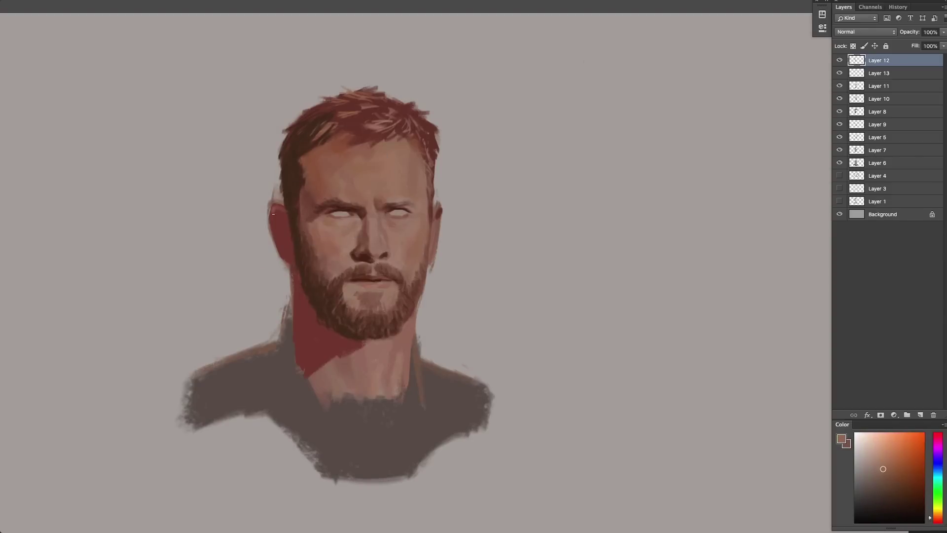
{"action": "left_click", "coordinate": [270, 219], "text": "alt"}
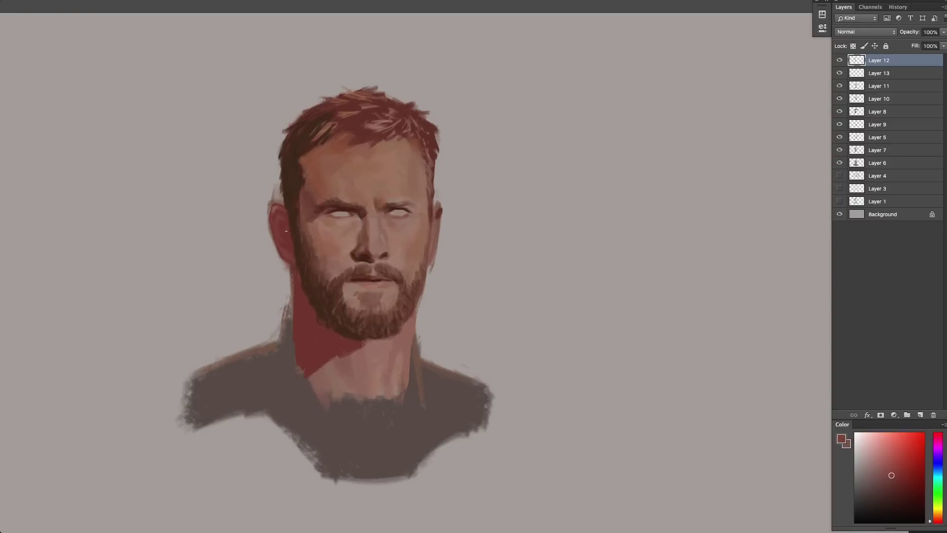
{"action": "left_click", "coordinate": [281, 214], "text": "alt"}
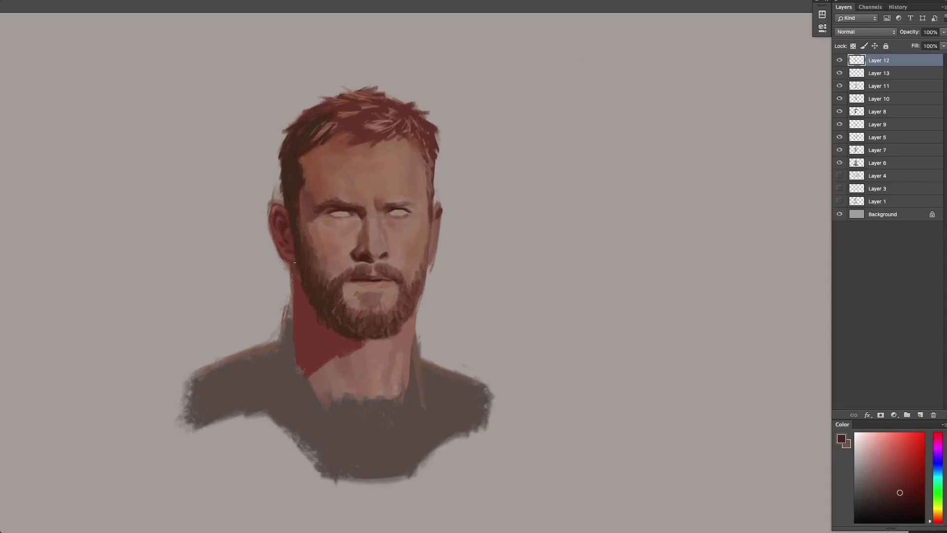
Refine the lit-side ear's rim and inner shadow with dark red and sampled greyish skin tones.
{"action": "left_click", "coordinate": [436, 212], "text": "alt"}
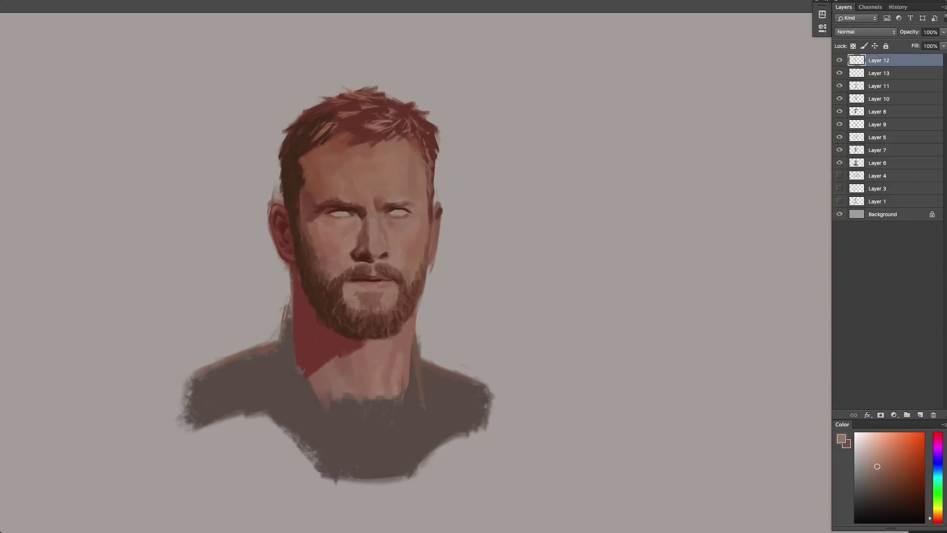
{"action": "left_click", "coordinate": [935, 521]}
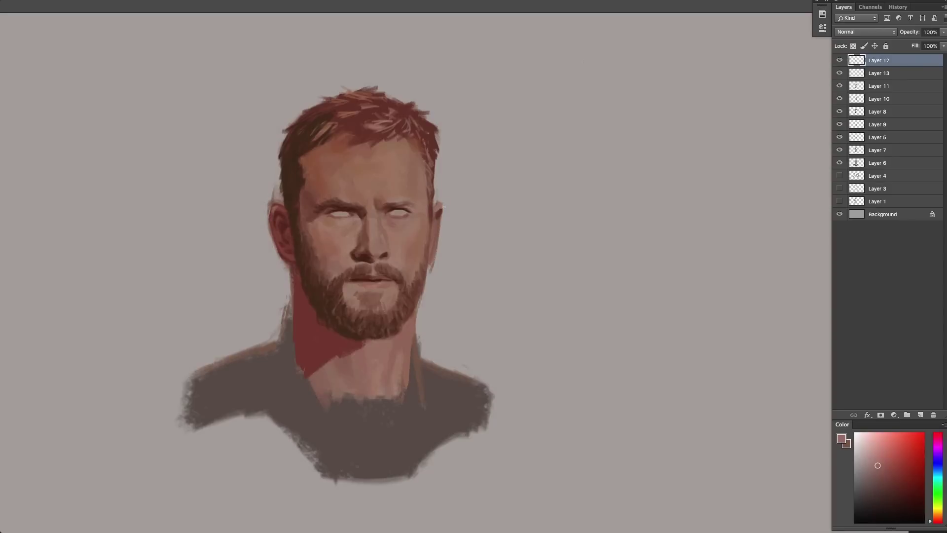
{"action": "left_click", "coordinate": [902, 480]}
{"action": "left_click", "coordinate": [908, 472]}
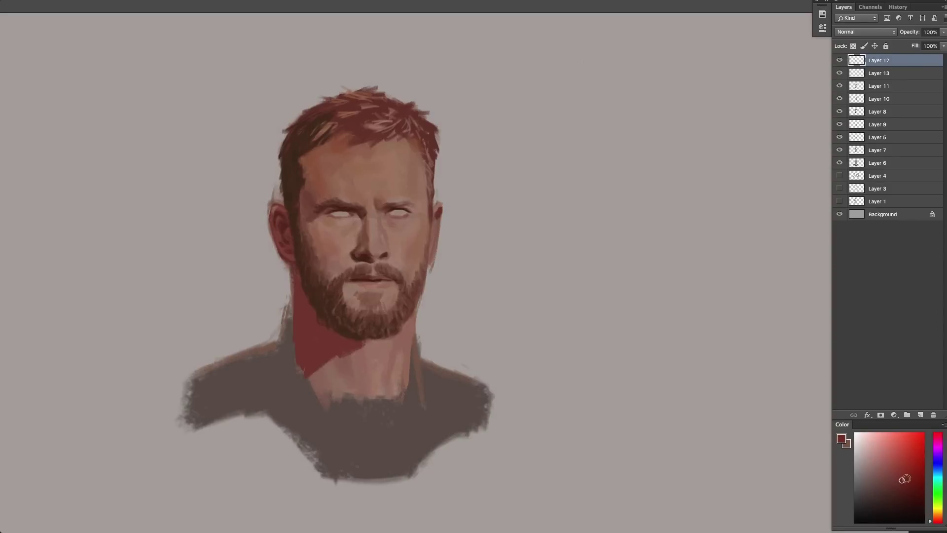
{"action": "left_click", "coordinate": [439, 212], "text": "alt"}
{"action": "left_click_drag", "start_coordinate": [439, 213], "coordinate": [435, 227]}
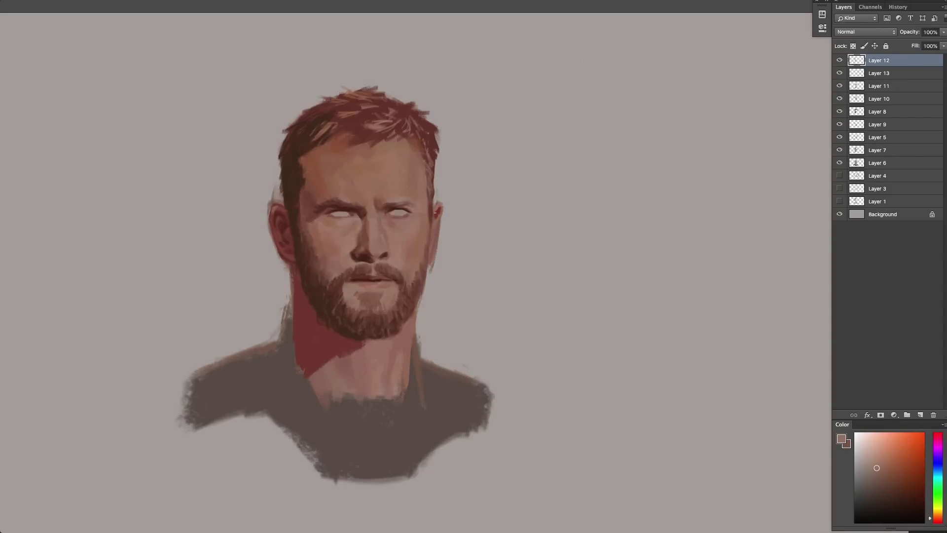
{"action": "left_click", "coordinate": [434, 213], "text": "alt"}
{"action": "left_click", "coordinate": [418, 221], "text": "alt"}
{"action": "left_click", "coordinate": [424, 212], "text": "alt"}
Flip the canvas horizontally and shade the upper part of the eyes with dark tones on a new Layer 14.
{"action": "key", "text": "ctrl+shift+h"}
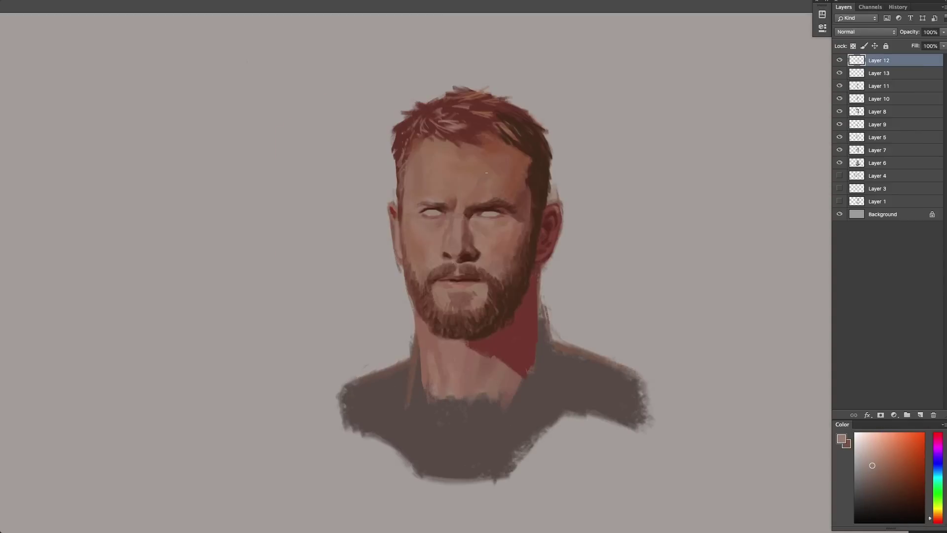
{"action": "left_click", "coordinate": [920, 415]}
{"action": "left_click", "coordinate": [494, 210], "text": "alt"}
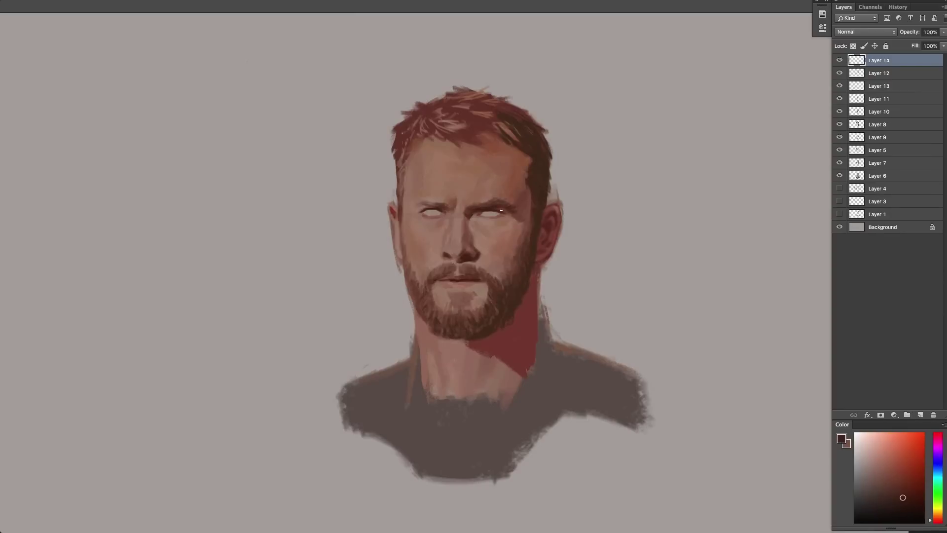
{"action": "left_click", "coordinate": [500, 211], "text": "alt"}
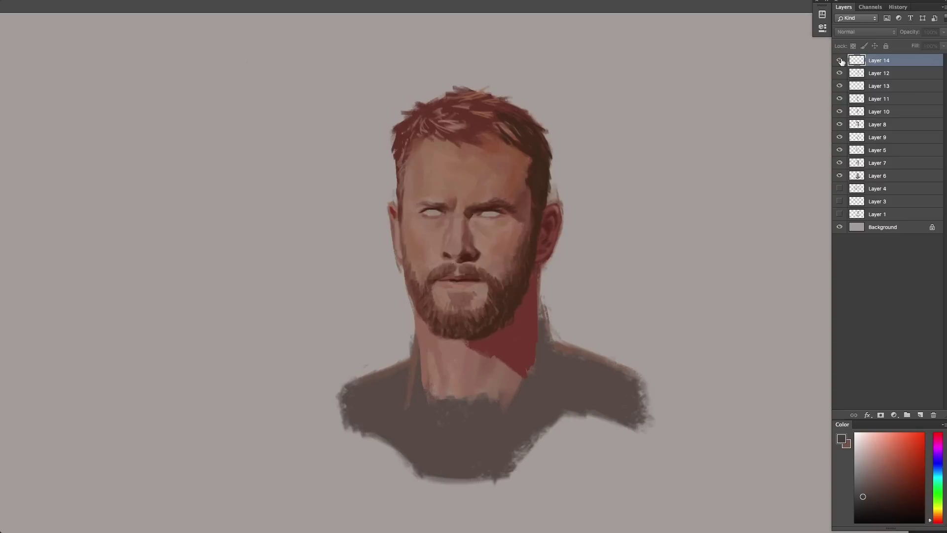
Add Layer 15 beneath Layer 14, paint dark blue-grey irises in both eyes, and flip the canvas back.
{"action": "left_click", "coordinate": [919, 415]}
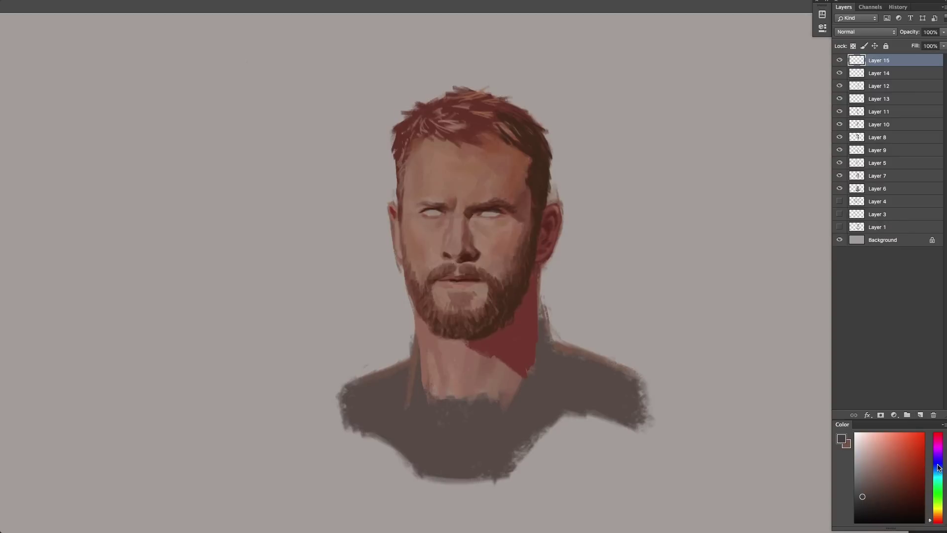
{"action": "left_click", "coordinate": [938, 467]}
{"action": "left_click", "coordinate": [878, 496]}
{"action": "left_click", "coordinate": [839, 61]}
{"action": "left_click", "coordinate": [839, 63]}
{"action": "left_click_drag", "start_coordinate": [872, 62], "coordinate": [869, 78]}
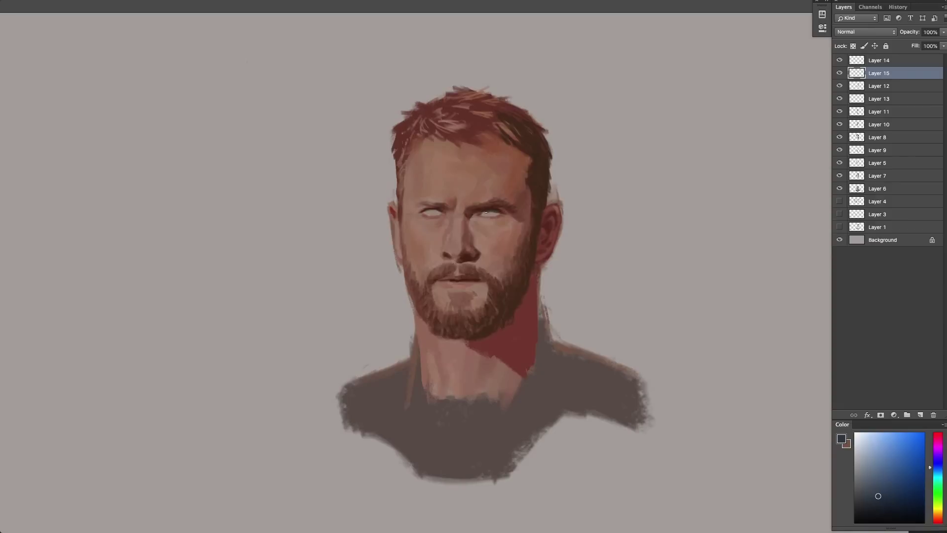
{"action": "left_click", "coordinate": [490, 212], "text": "alt"}
{"action": "key", "text": "super+shift+h"}
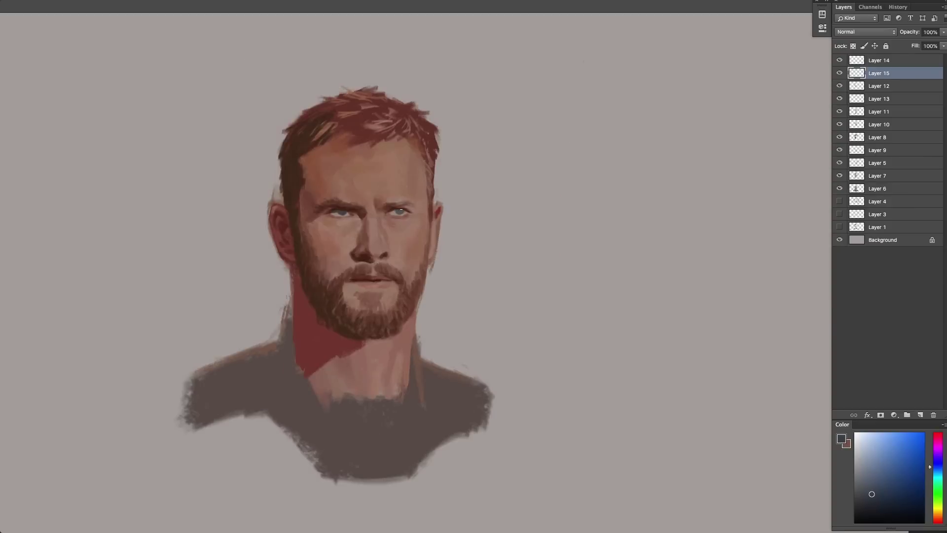
Deepen the irises with mid blue and near-black blue, and raise Layer 15 above Layer 14.
{"action": "left_click", "coordinate": [346, 208], "text": "alt"}
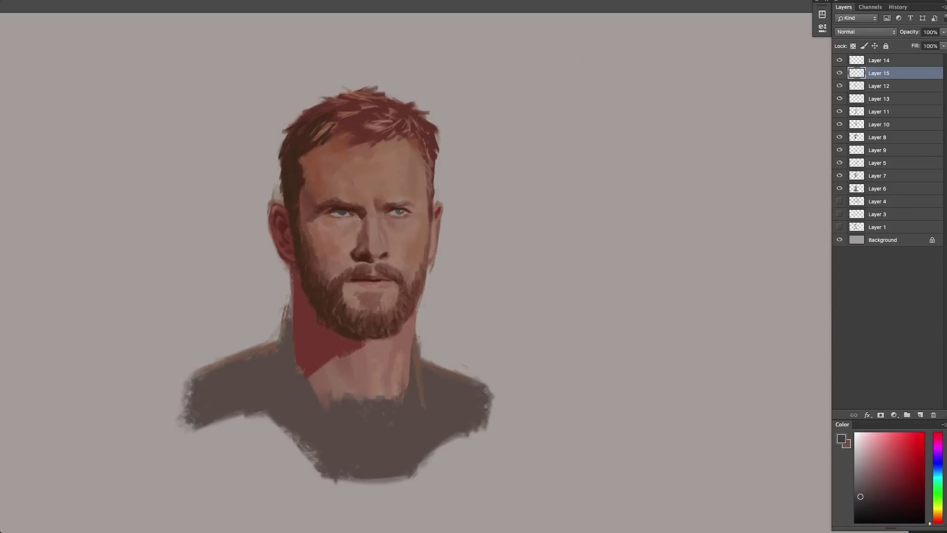
{"action": "left_click", "coordinate": [343, 212], "text": "alt"}
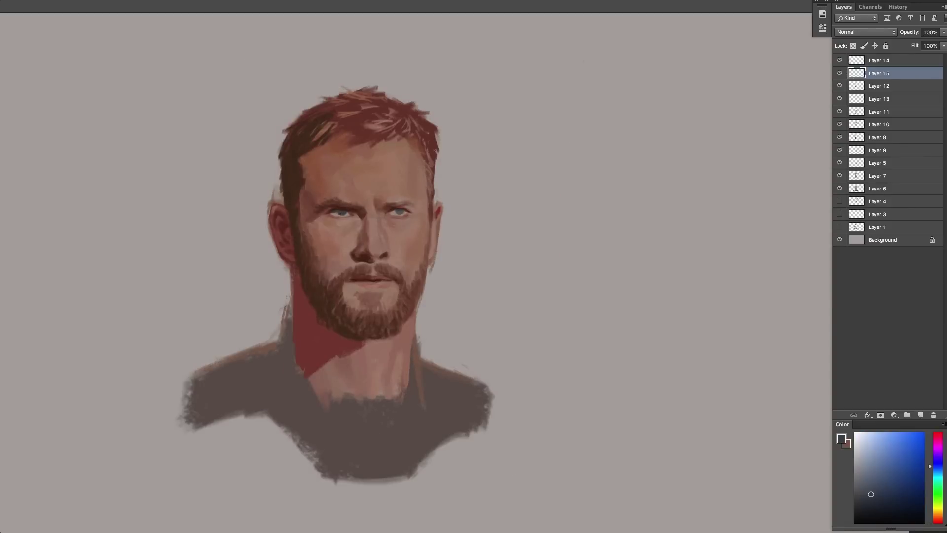
{"action": "left_click", "coordinate": [872, 485]}
{"action": "left_click", "coordinate": [345, 212], "text": "alt"}
{"action": "left_click", "coordinate": [878, 511]}
{"action": "key", "text": "ctrl+bracketright"}
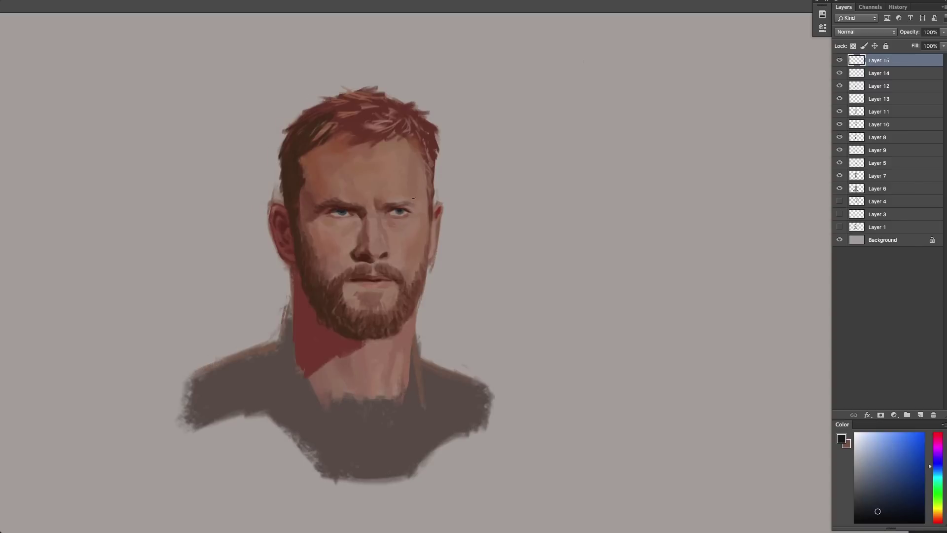
Enlarge the view of the face and brighten both irises with lighter blue and greyish-blue tones.
{"action": "left_click", "coordinate": [342, 212], "text": "alt"}
{"action": "left_click", "coordinate": [343, 211], "text": "alt"}
{"action": "left_click_drag", "start_coordinate": [869, 484], "coordinate": [873, 480]}
{"action": "left_click", "coordinate": [400, 213], "text": "alt"}
{"action": "left_click", "coordinate": [496, 250], "text": "super"}
{"action": "left_click_drag", "start_coordinate": [497, 249], "coordinate": [561, 263]}
{"action": "left_click", "coordinate": [868, 471]}
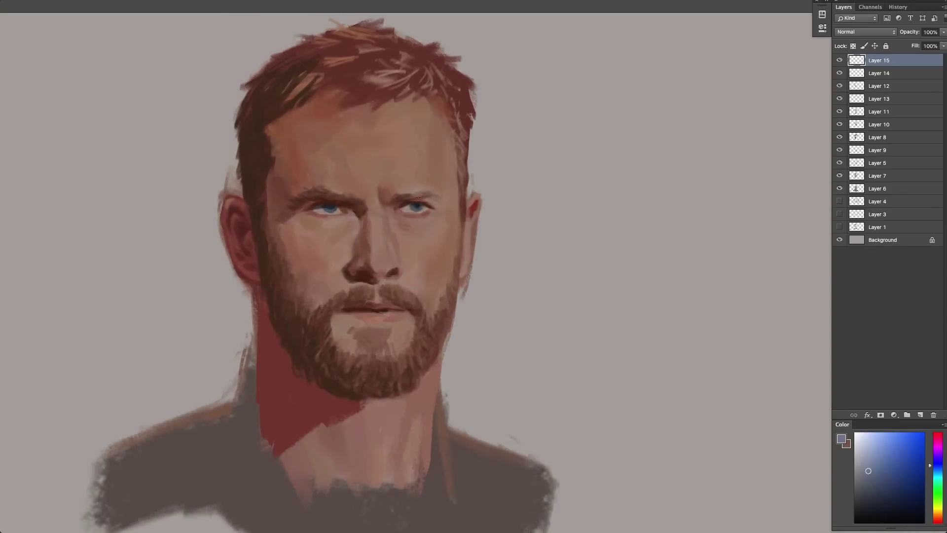
Refine the eye whites, corners and lids with sampled light neutrals and dark reddish browns, checking the portrait with Layer 15 hidden and shown.
{"action": "left_click", "coordinate": [410, 225], "text": "alt"}
{"action": "left_click", "coordinate": [346, 218], "text": "alt"}
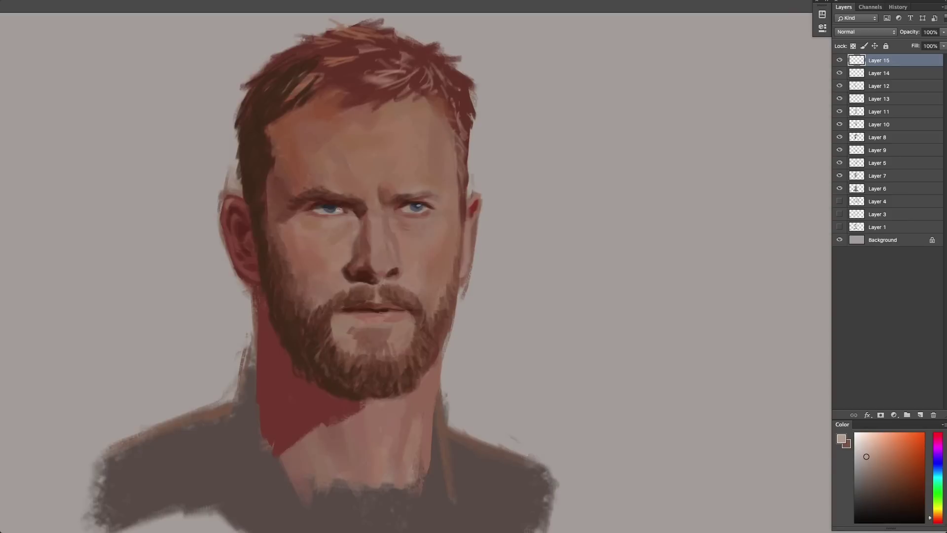
{"action": "left_click", "coordinate": [344, 211], "text": "alt"}
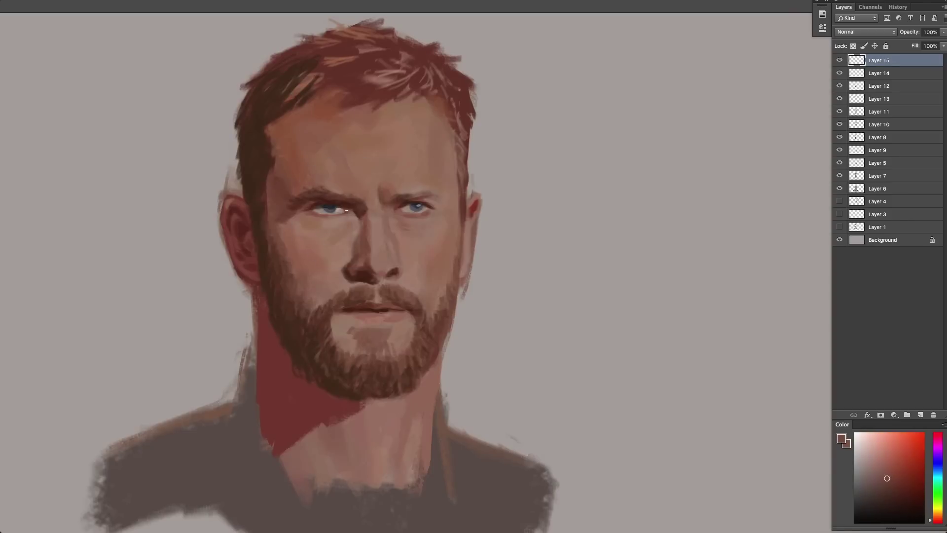
{"action": "left_click", "coordinate": [403, 205], "text": "alt"}
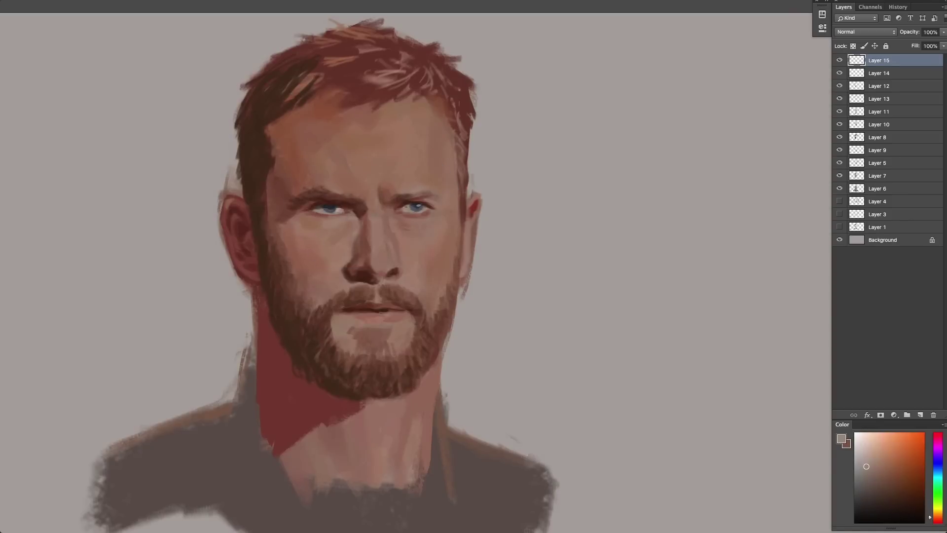
{"action": "left_click", "coordinate": [406, 203], "text": "alt"}
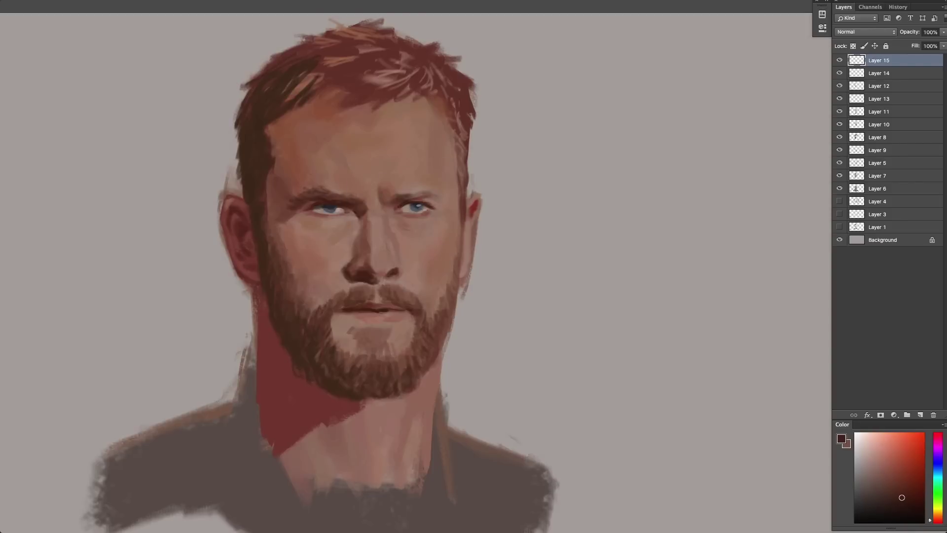
{"action": "left_click", "coordinate": [840, 60]}
{"action": "left_click", "coordinate": [840, 60]}
{"action": "left_click", "coordinate": [532, 241], "text": "alt"}
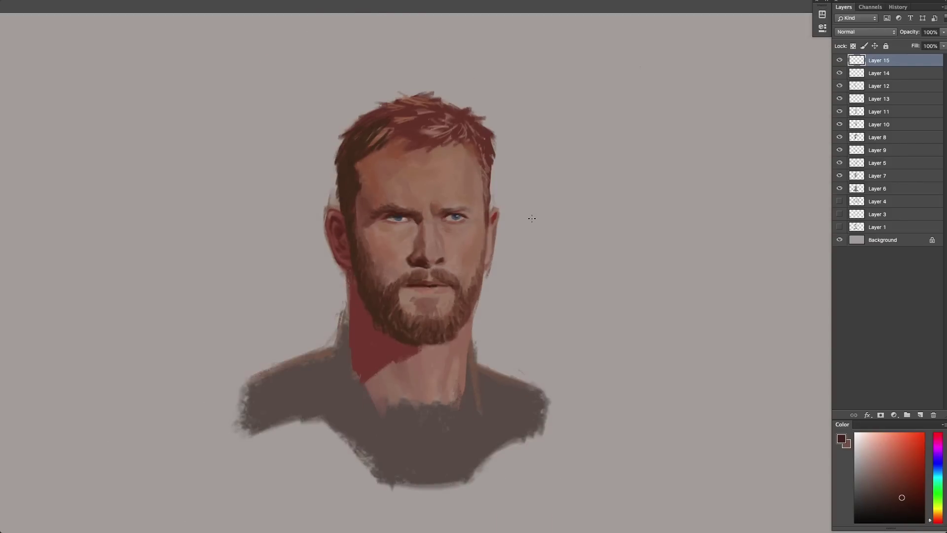
{"action": "left_click_drag", "start_coordinate": [593, 260], "coordinate": [554, 262]}
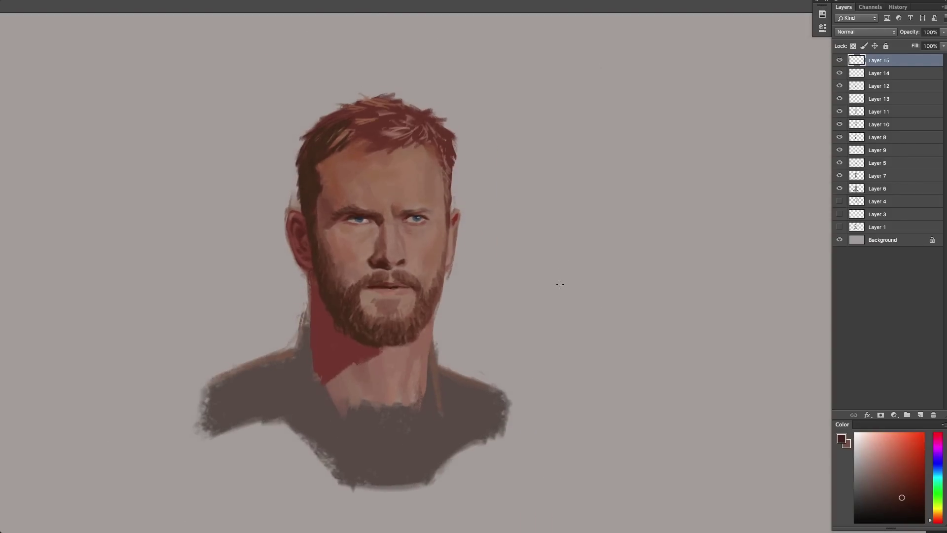
{"action": "left_click", "coordinate": [840, 61]}
{"action": "left_click", "coordinate": [839, 60]}
Paint very dark brown strands across the shadow-side crown and front of the hair on Layer 15.
{"action": "left_click", "coordinate": [318, 153], "text": "alt"}
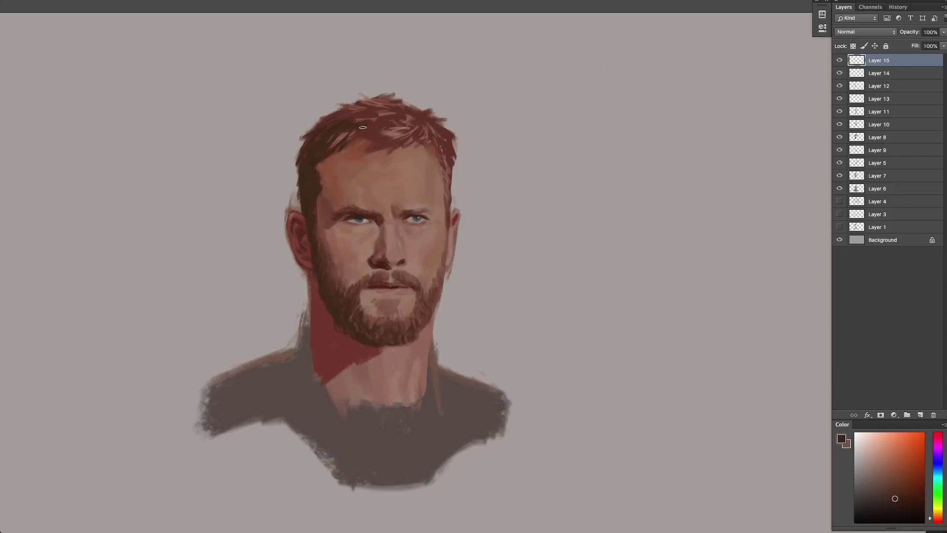
{"action": "mouse_move", "coordinate": [354, 130]}
{"action": "left_mouse_down"}
{"action": "mouse_move", "coordinate": [334, 145]}
{"action": "mouse_move", "coordinate": [311, 123]}
{"action": "left_mouse_up"}
{"action": "mouse_move", "coordinate": [348, 115]}
{"action": "left_mouse_down"}
{"action": "mouse_move", "coordinate": [335, 111]}
{"action": "mouse_move", "coordinate": [346, 102]}
{"action": "mouse_move", "coordinate": [336, 110]}
{"action": "mouse_move", "coordinate": [349, 101]}
{"action": "left_mouse_up"}
{"action": "mouse_move", "coordinate": [353, 109]}
{"action": "left_mouse_down"}
{"action": "mouse_move", "coordinate": [341, 98]}
{"action": "mouse_move", "coordinate": [358, 96]}
{"action": "left_mouse_up"}
{"action": "mouse_move", "coordinate": [385, 95]}
{"action": "left_mouse_down"}
{"action": "mouse_move", "coordinate": [365, 104]}
{"action": "mouse_move", "coordinate": [402, 101]}
{"action": "left_mouse_up"}
{"action": "left_click_drag", "start_coordinate": [398, 103], "coordinate": [415, 101]}
{"action": "left_click_drag", "start_coordinate": [349, 119], "coordinate": [366, 117]}
{"action": "left_click_drag", "start_coordinate": [352, 126], "coordinate": [370, 120]}
{"action": "mouse_move", "coordinate": [368, 116]}
{"action": "left_mouse_down"}
{"action": "mouse_move", "coordinate": [387, 109]}
{"action": "mouse_move", "coordinate": [384, 121]}
{"action": "left_mouse_up"}
{"action": "left_click_drag", "start_coordinate": [359, 134], "coordinate": [374, 132]}
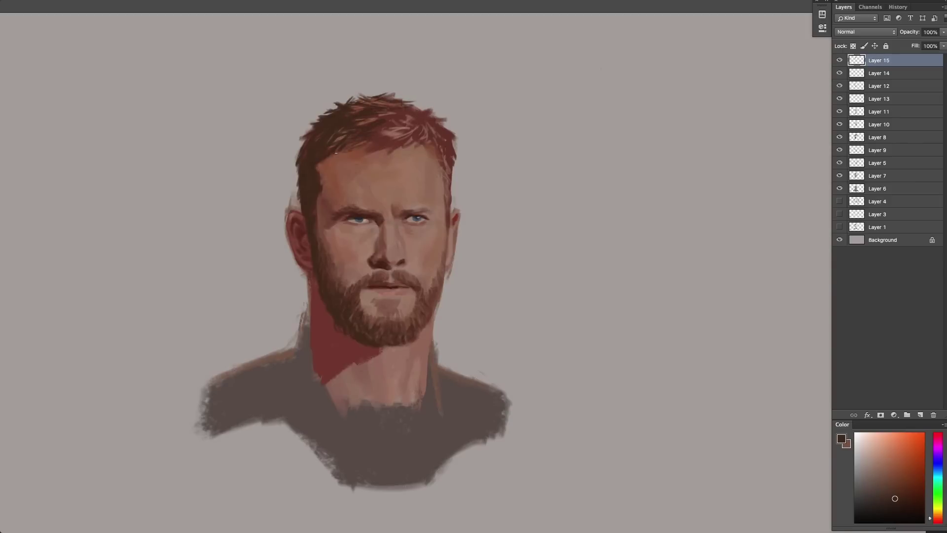
Blend the shadow-side temple and hairline into the forehead with sampled dark and reddish-brown strokes.
{"action": "left_click", "coordinate": [326, 183], "text": "alt"}
{"action": "left_click", "coordinate": [317, 183], "text": "alt"}
{"action": "left_click_drag", "start_coordinate": [311, 174], "coordinate": [379, 138]}
{"action": "left_click", "coordinate": [378, 131], "text": "alt"}
{"action": "left_click", "coordinate": [379, 152], "text": "alt"}
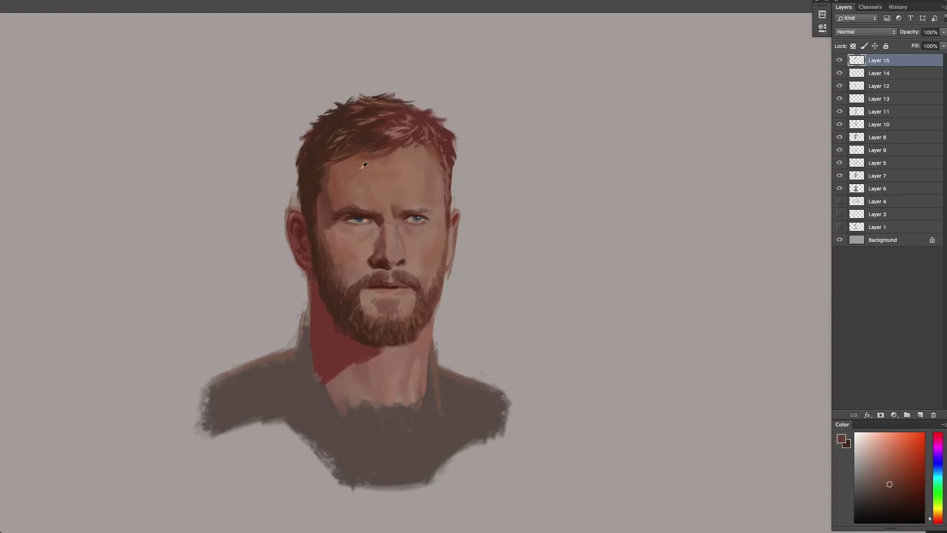
{"action": "left_click", "coordinate": [333, 172], "text": "alt"}
Add a new layer above Layer 15 and paint dark brown strands over the top and front fringe of the hair.
{"action": "left_click", "coordinate": [920, 415]}
{"action": "left_click", "coordinate": [303, 185], "text": "alt"}
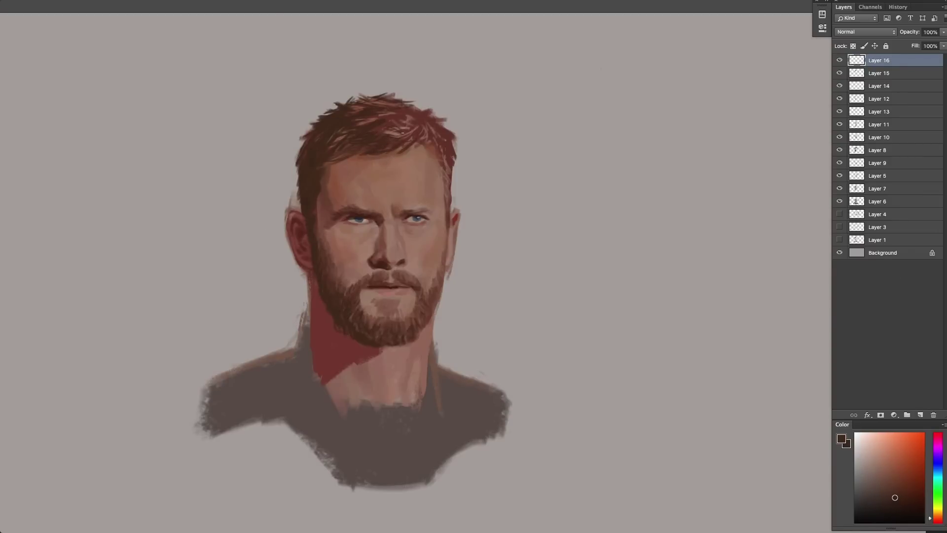
{"action": "left_click_drag", "start_coordinate": [370, 120], "coordinate": [380, 116]}
{"action": "mouse_move", "coordinate": [387, 122]}
{"action": "left_mouse_down"}
{"action": "mouse_move", "coordinate": [406, 116]}
{"action": "mouse_move", "coordinate": [400, 109]}
{"action": "left_mouse_up"}
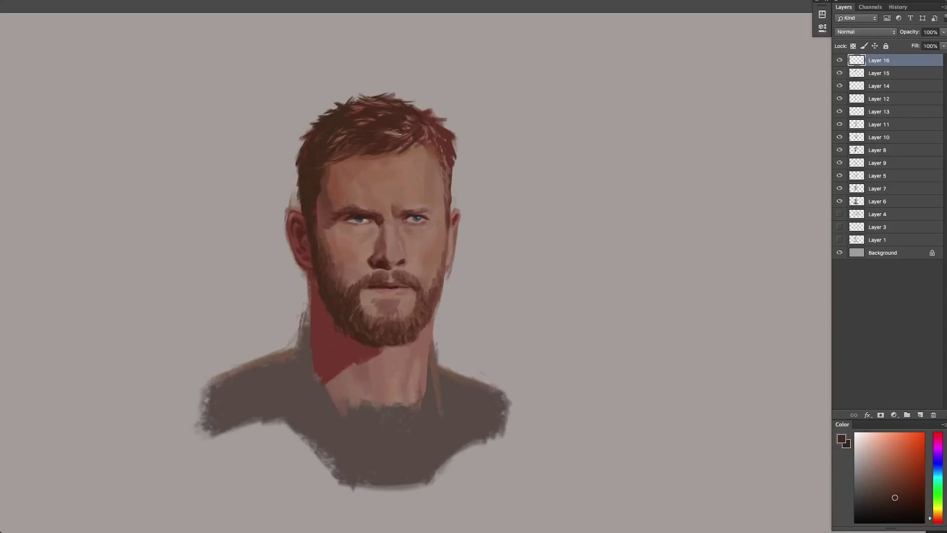
{"action": "left_click_drag", "start_coordinate": [429, 143], "coordinate": [413, 147]}
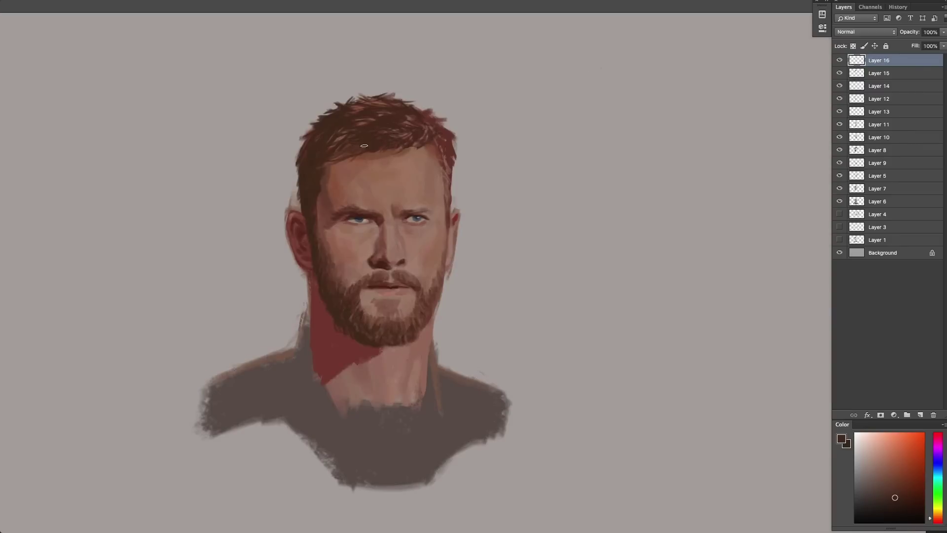
Touch up the front hairline on Layer 15 and darken the lit-side hair and temple with dark brown strands on Layer 16.
{"action": "left_click", "coordinate": [868, 73]}
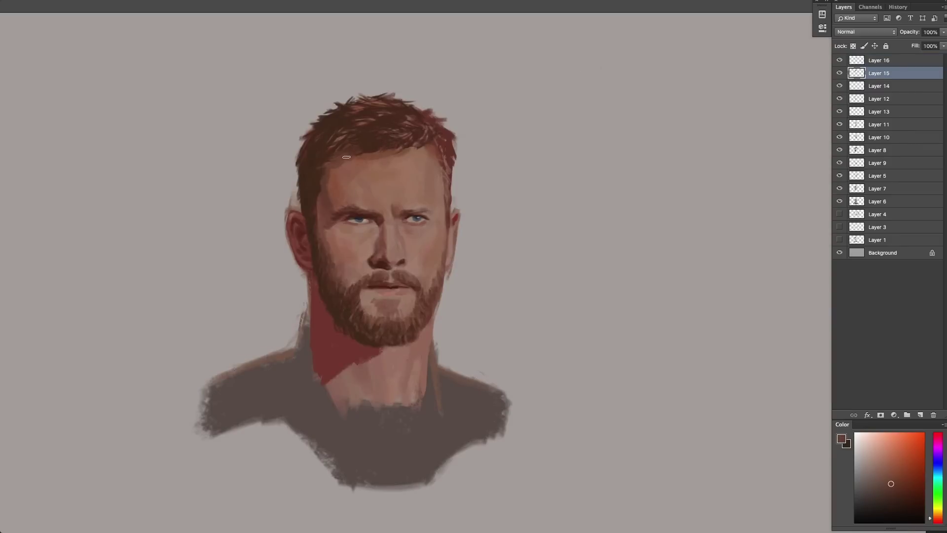
{"action": "left_click", "coordinate": [873, 62]}
{"action": "left_click", "coordinate": [339, 148], "text": "alt"}
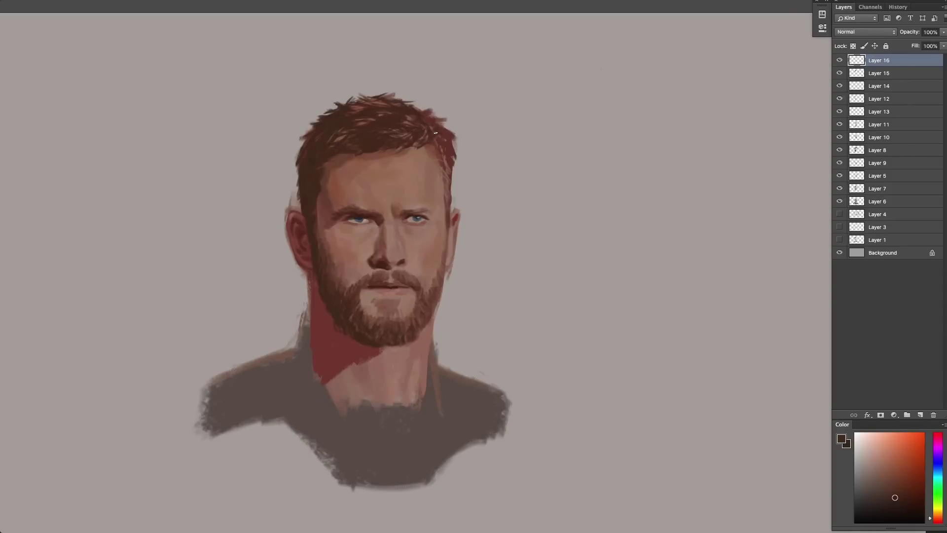
{"action": "left_click_drag", "start_coordinate": [436, 133], "coordinate": [440, 115]}
{"action": "left_click_drag", "start_coordinate": [445, 154], "coordinate": [441, 161]}
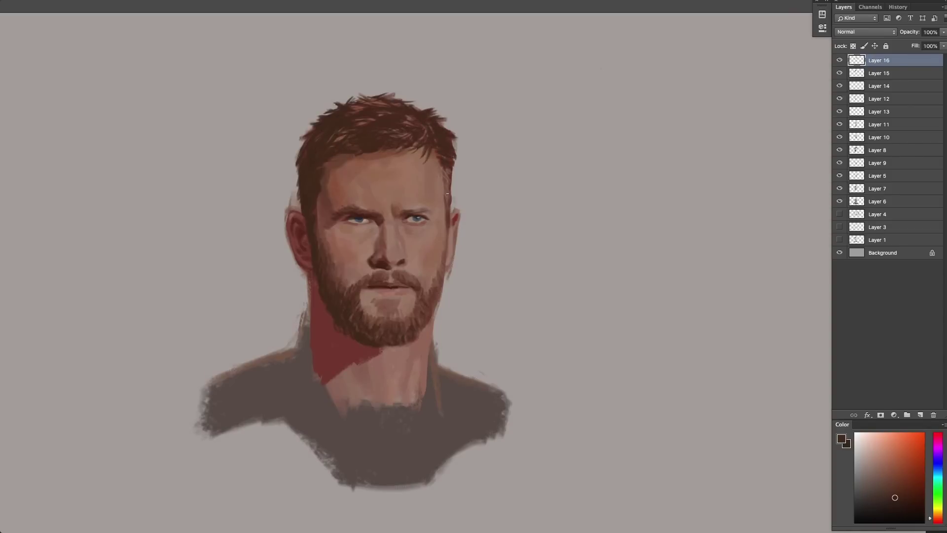
Refine the moustache and cheek edges of the beard on Layer 16 with sampled brown and skin tones.
{"action": "left_click", "coordinate": [418, 280], "text": "alt"}
{"action": "left_click", "coordinate": [371, 274], "text": "alt"}
{"action": "left_click", "coordinate": [338, 269], "text": "alt"}
{"action": "left_click", "coordinate": [338, 264], "text": "alt"}
{"action": "left_click", "coordinate": [431, 287], "text": "alt"}
{"action": "left_click", "coordinate": [370, 362], "text": "alt"}
Add a new layer above Layer 14 and sample the forehead skin tones to smooth the forehead.
{"action": "left_click", "coordinate": [336, 176], "text": "alt"}
{"action": "left_click", "coordinate": [351, 164], "text": "alt"}
{"action": "key", "text": "alt+bracketleft"}
{"action": "key", "text": "alt+bracketleft"}
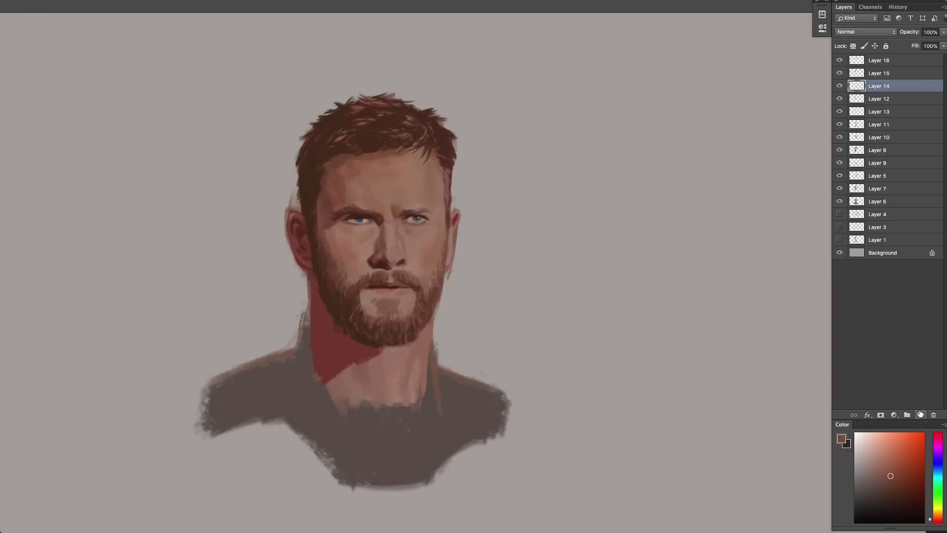
{"action": "key", "text": "ctrl+shift+alt+n"}
{"action": "left_click", "coordinate": [377, 175], "text": "alt"}
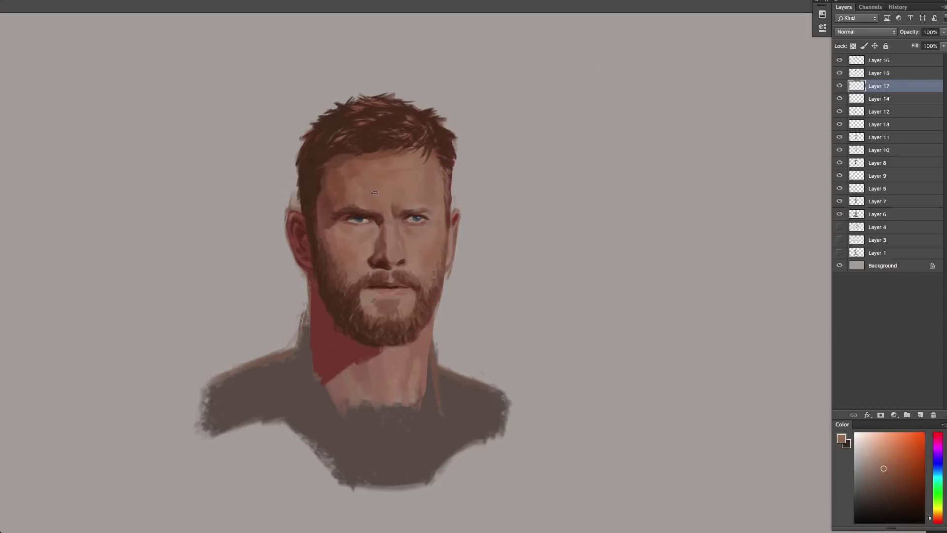
Blend the shadow-side cheek, under-eye area and temple on Layer 17 with sampled skin and reddish-brown tones.
{"action": "left_click", "coordinate": [340, 243], "text": "alt"}
{"action": "left_click", "coordinate": [340, 248], "text": "alt"}
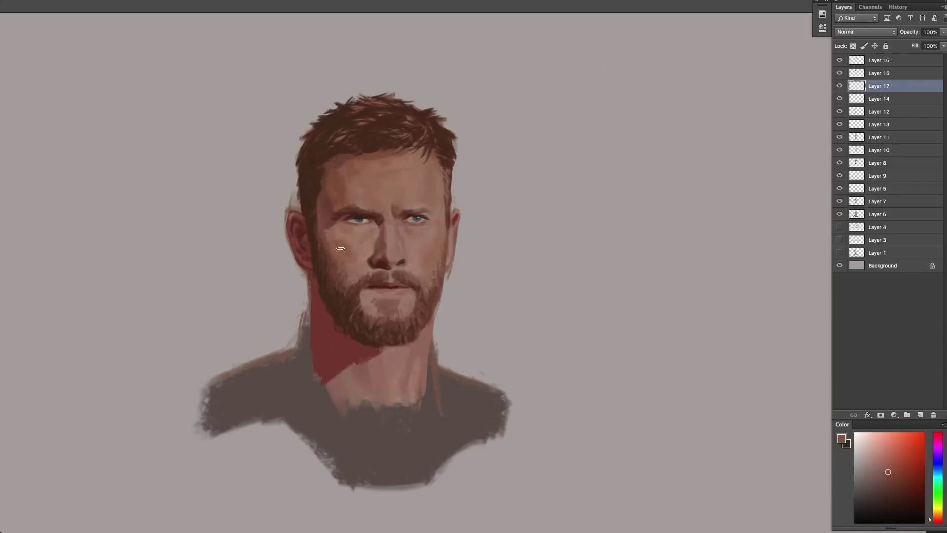
{"action": "left_click", "coordinate": [327, 226], "text": "alt"}
{"action": "left_click", "coordinate": [327, 230], "text": "alt"}
{"action": "left_click", "coordinate": [347, 220], "text": "alt"}
{"action": "left_click", "coordinate": [348, 236], "text": "alt"}
{"action": "left_click", "coordinate": [363, 238], "text": "alt"}
{"action": "left_click", "coordinate": [342, 243], "text": "alt"}
{"action": "left_click", "coordinate": [346, 256], "text": "alt"}
{"action": "left_click", "coordinate": [326, 229], "text": "alt"}
{"action": "left_click", "coordinate": [327, 224], "text": "alt"}
Refine the lit-side cheek, lower lip, chin and moustache area on Layer 17 with sampled tones.
{"action": "left_click", "coordinate": [433, 263], "text": "alt"}
{"action": "left_click", "coordinate": [388, 306], "text": "alt"}
{"action": "left_click", "coordinate": [394, 293], "text": "alt"}
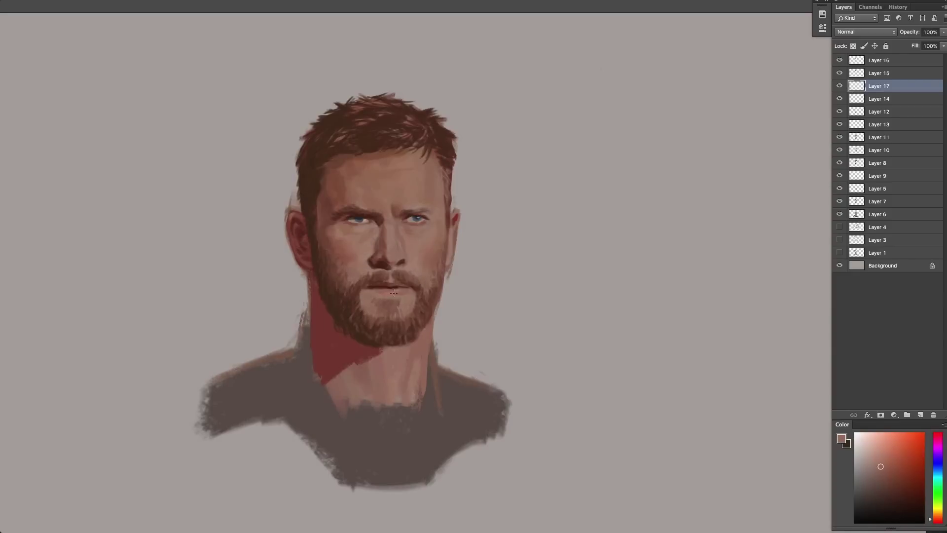
{"action": "left_click", "coordinate": [386, 293], "text": "alt"}
{"action": "left_click", "coordinate": [397, 280], "text": "alt"}
{"action": "left_click", "coordinate": [407, 265], "text": "alt"}
{"action": "left_click", "coordinate": [406, 265], "text": "alt"}
Refine the nose bridge and its cast shadow with sampled tones and a dark red.
{"action": "left_click", "coordinate": [393, 233], "text": "alt"}
{"action": "left_click", "coordinate": [390, 248], "text": "alt"}
{"action": "left_click", "coordinate": [904, 484]}
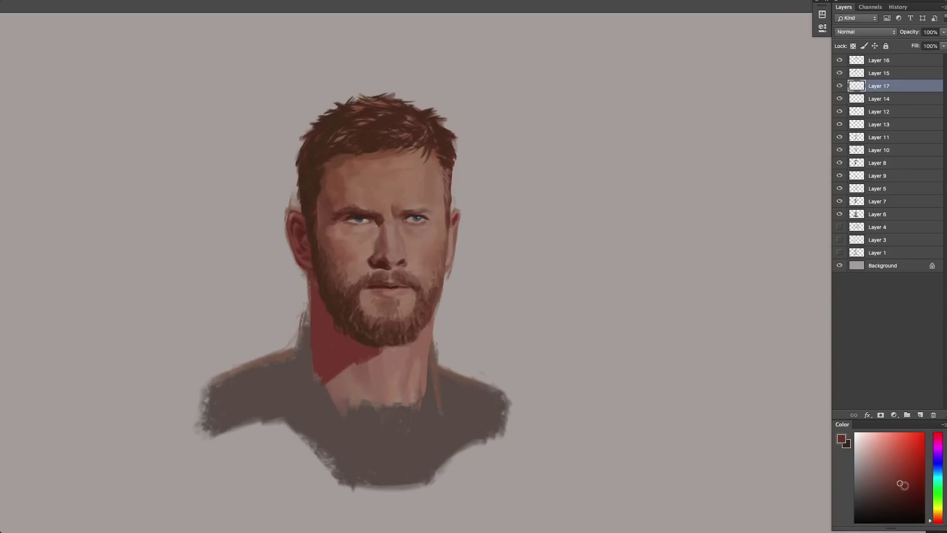
{"action": "left_click", "coordinate": [379, 235], "text": "alt"}
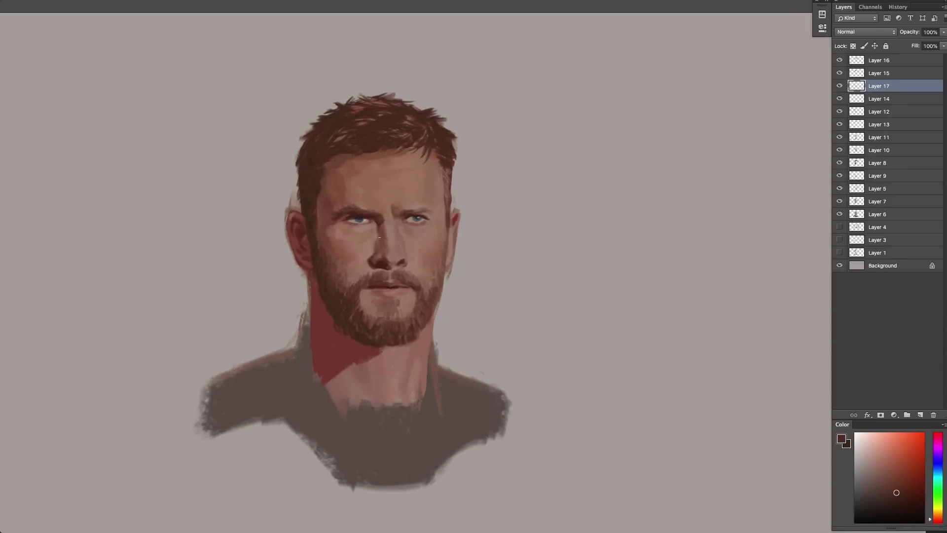
{"action": "left_click", "coordinate": [382, 228], "text": "alt"}
{"action": "left_click", "coordinate": [387, 215], "text": "alt"}
{"action": "left_click", "coordinate": [379, 231], "text": "alt"}
{"action": "left_click", "coordinate": [378, 240], "text": "alt"}
Shape the nostril wing, nose tip and lit side of the nose with sampled shadow and skin tones.
{"action": "left_click", "coordinate": [375, 253], "text": "alt"}
{"action": "left_click", "coordinate": [378, 255], "text": "alt"}
{"action": "left_click", "coordinate": [378, 253], "text": "alt"}
{"action": "left_click", "coordinate": [368, 260], "text": "alt"}
{"action": "left_click", "coordinate": [409, 245], "text": "alt"}
{"action": "left_click", "coordinate": [404, 248], "text": "alt"}
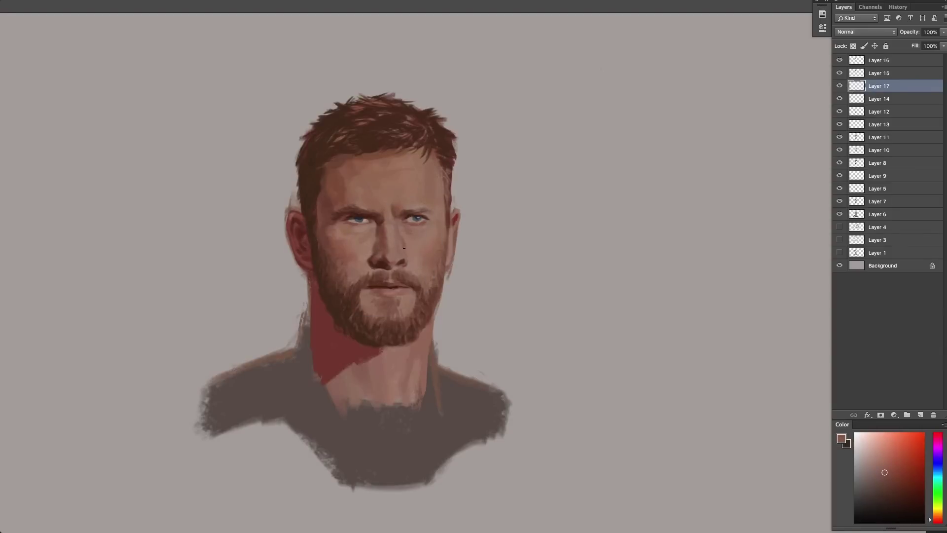
Touch up the brow crease and the lit-side temple and hairline on Layer 17 with sampled skin and brown tones.
{"action": "left_click", "coordinate": [392, 221], "text": "alt"}
{"action": "left_click", "coordinate": [385, 211], "text": "alt"}
{"action": "left_click", "coordinate": [387, 208], "text": "alt"}
{"action": "left_click", "coordinate": [406, 199], "text": "alt"}
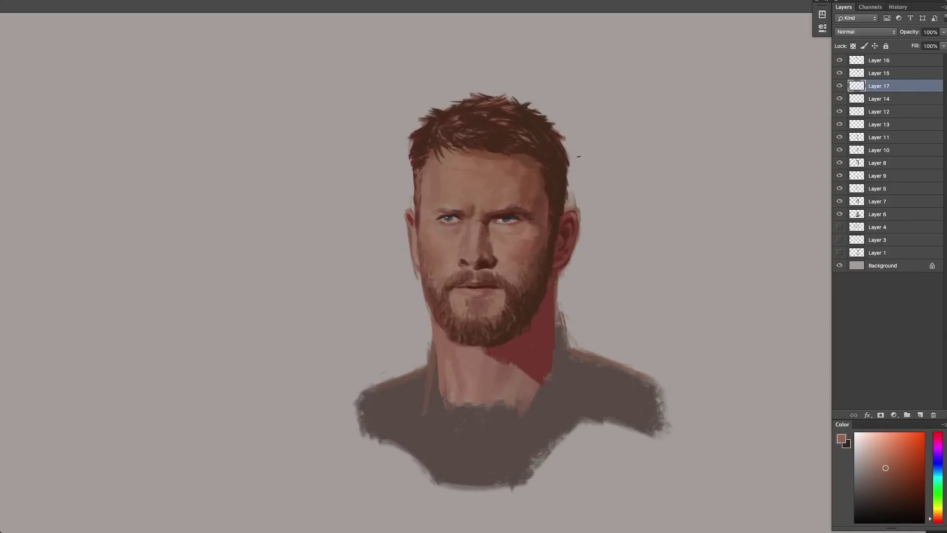
{"action": "left_click", "coordinate": [452, 218], "text": "alt"}
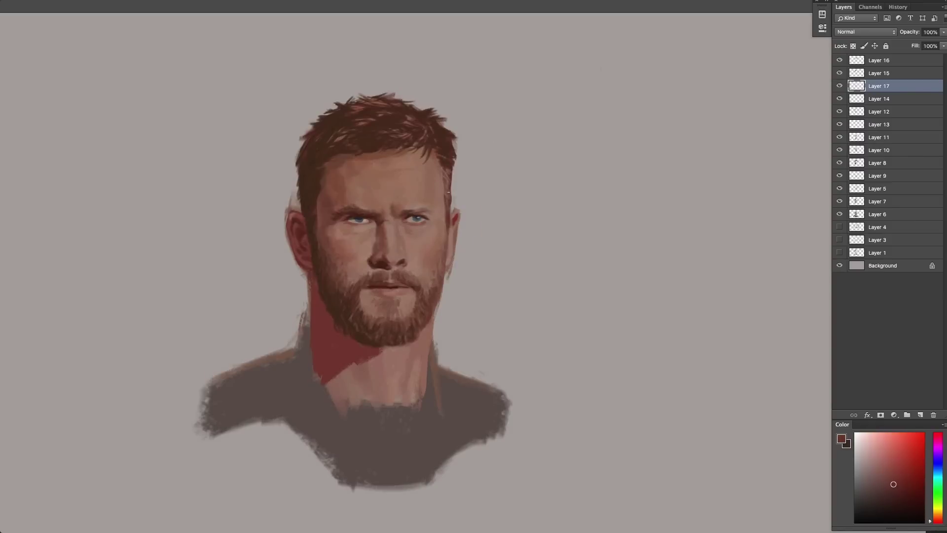
{"action": "left_click", "coordinate": [449, 226], "text": "alt"}
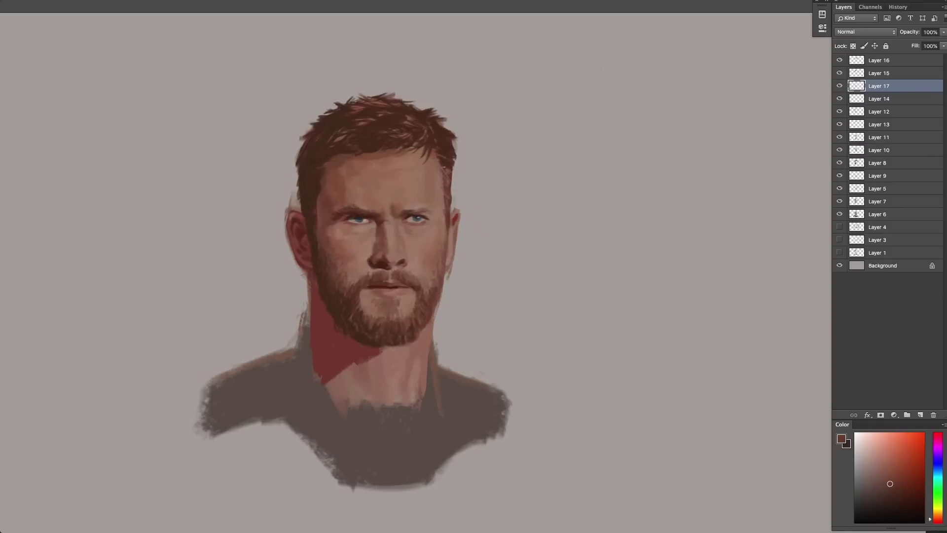
Paste a merged copy of the lassoed portrait in place above Layer 16 and flip the canvas horizontally.
{"action": "left_click", "coordinate": [876, 59]}
{"action": "mouse_move", "coordinate": [488, 88]}
{"action": "left_mouse_down"}
{"action": "mouse_move", "coordinate": [344, 63]}
{"action": "mouse_move", "coordinate": [502, 165]}
{"action": "mouse_move", "coordinate": [488, 93]}
{"action": "left_mouse_up"}
{"action": "key", "text": "super+shift+c"}
{"action": "key", "text": "super+v"}
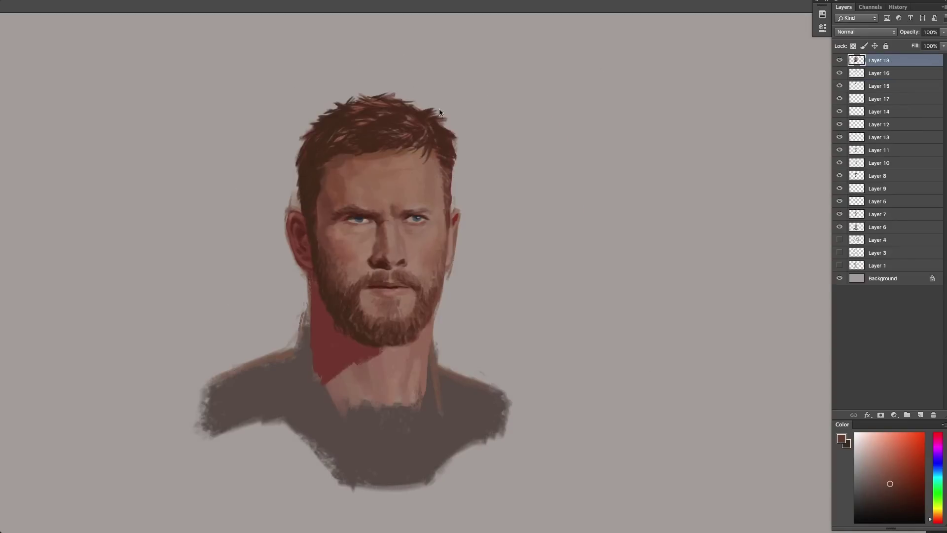
{"action": "key", "text": "super+f"}
Use Liquify on Layer 18 to push in the lit-side hair, cheek and beard outline, with the brush size reduced to 243.
{"action": "key", "text": "ctrl+shift+x"}
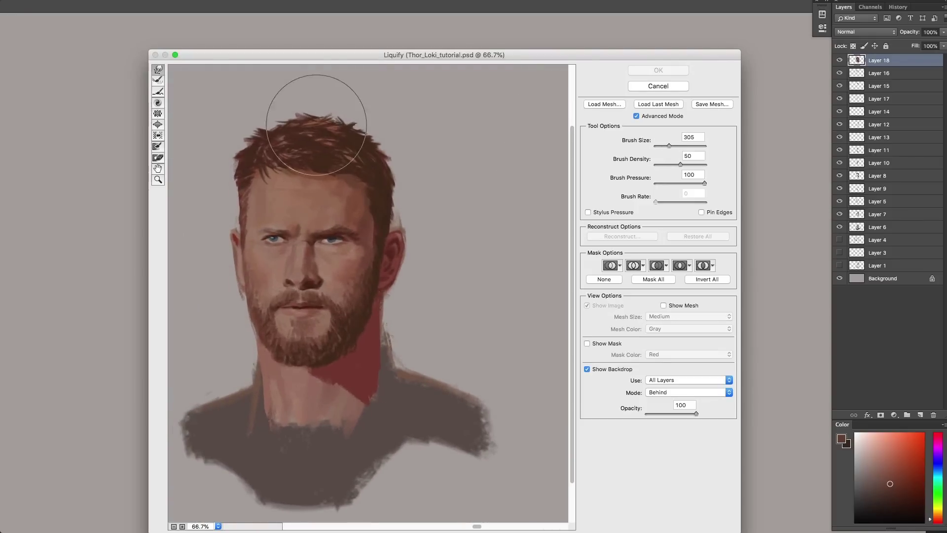
{"action": "left_click_drag", "start_coordinate": [244, 162], "coordinate": [256, 150]}
{"action": "left_click_drag", "start_coordinate": [669, 146], "coordinate": [666, 145]}
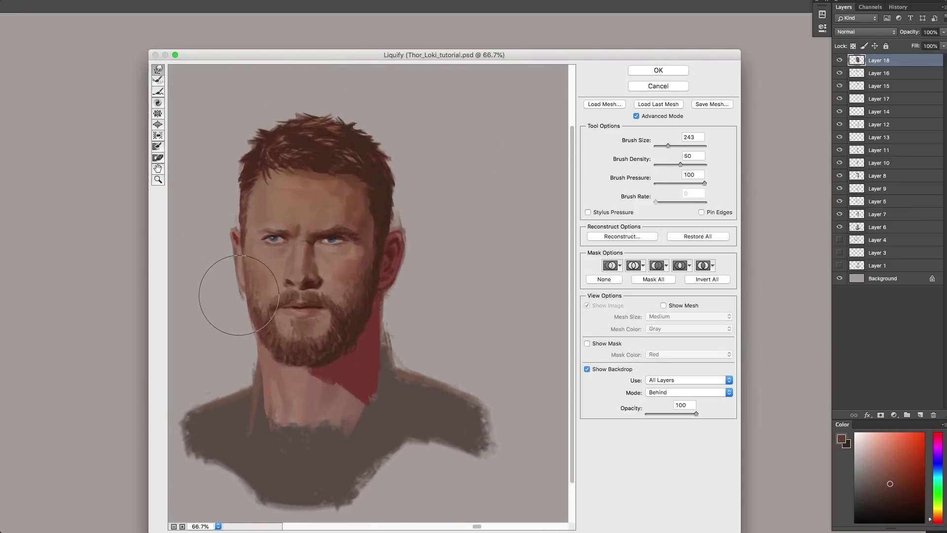
{"action": "left_click_drag", "start_coordinate": [235, 293], "coordinate": [239, 296]}
{"action": "left_click_drag", "start_coordinate": [263, 345], "coordinate": [266, 346]}
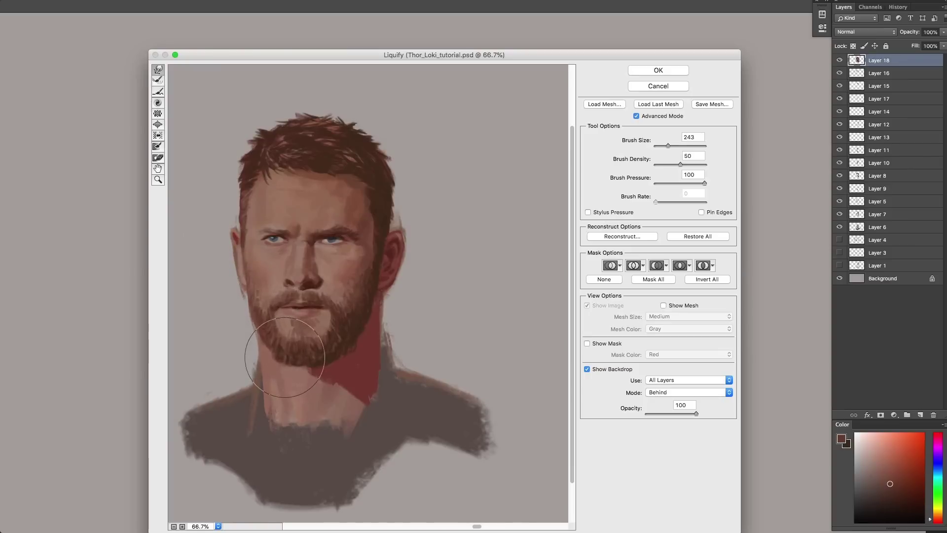
{"action": "left_click_drag", "start_coordinate": [324, 373], "coordinate": [322, 371]}
Set the Liquify brush size to 77 and reshape the nose tip and the shadow-side eye and brow.
{"action": "left_click_drag", "start_coordinate": [665, 144], "coordinate": [646, 143]}
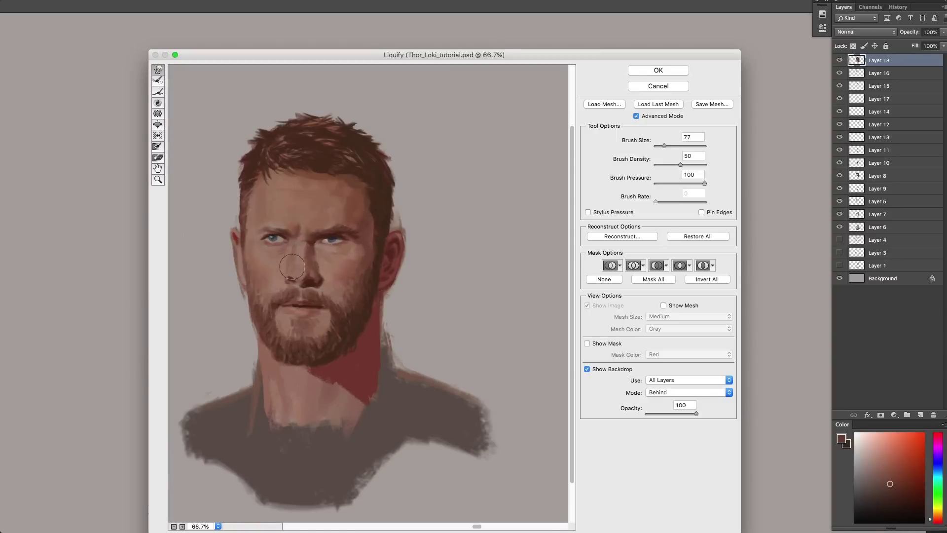
{"action": "mouse_move", "coordinate": [310, 273]}
{"action": "left_mouse_down"}
{"action": "mouse_move", "coordinate": [356, 229]}
{"action": "mouse_move", "coordinate": [332, 270]}
{"action": "mouse_move", "coordinate": [318, 264]}
{"action": "mouse_move", "coordinate": [304, 279]}
{"action": "mouse_move", "coordinate": [315, 280]}
{"action": "mouse_move", "coordinate": [330, 250]}
{"action": "mouse_move", "coordinate": [318, 265]}
{"action": "left_mouse_up"}
{"action": "mouse_move", "coordinate": [348, 217]}
{"action": "left_mouse_down"}
{"action": "mouse_move", "coordinate": [336, 235]}
{"action": "mouse_move", "coordinate": [309, 245]}
{"action": "mouse_move", "coordinate": [311, 234]}
{"action": "mouse_move", "coordinate": [331, 241]}
{"action": "mouse_move", "coordinate": [363, 219]}
{"action": "mouse_move", "coordinate": [334, 250]}
{"action": "left_mouse_up"}
{"action": "left_click_drag", "start_coordinate": [373, 222], "coordinate": [362, 235]}
Adjust the lit-side ear and hair using Liquify brush sizes 144 and 125, apply the distortion and flip the canvas back.
{"action": "left_click_drag", "start_coordinate": [668, 146], "coordinate": [666, 146]}
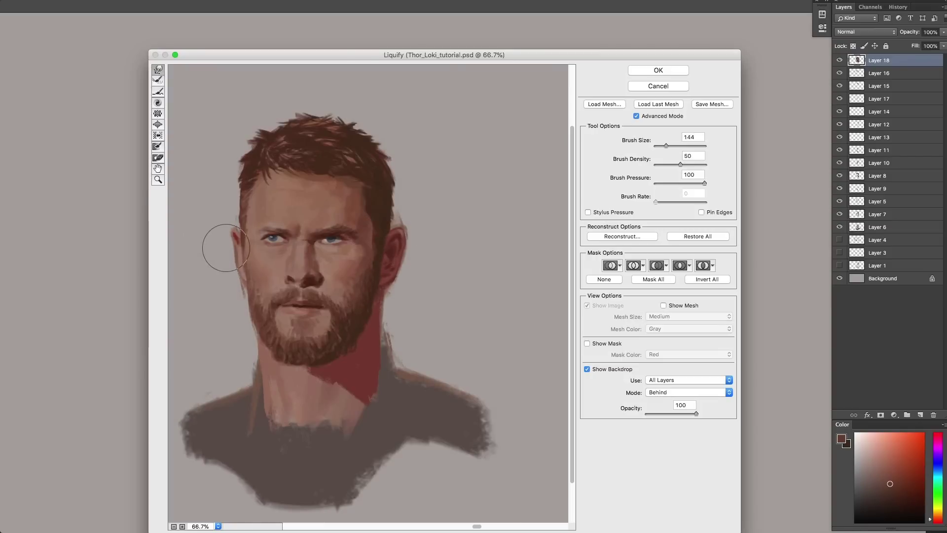
{"action": "left_click_drag", "start_coordinate": [225, 247], "coordinate": [229, 245]}
{"action": "left_click_drag", "start_coordinate": [666, 145], "coordinate": [666, 146]}
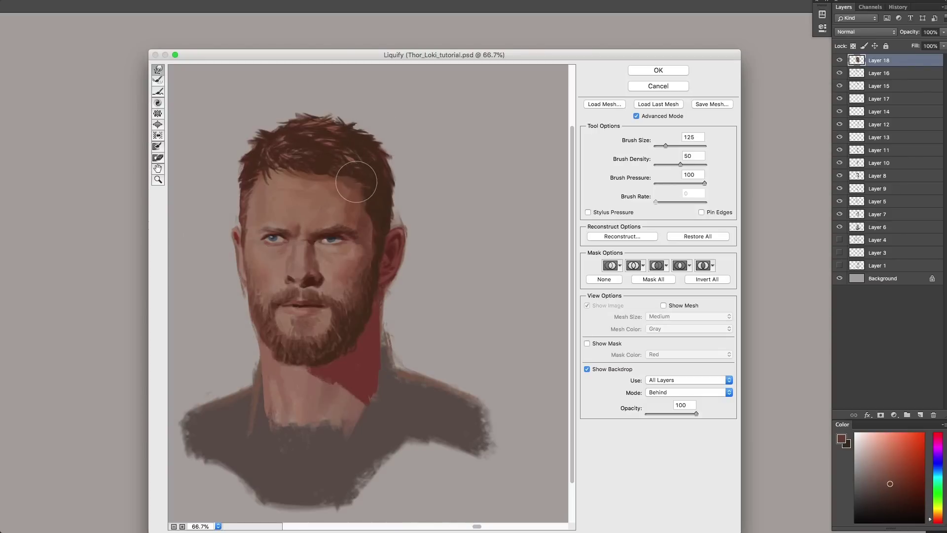
{"action": "left_click", "coordinate": [650, 88]}
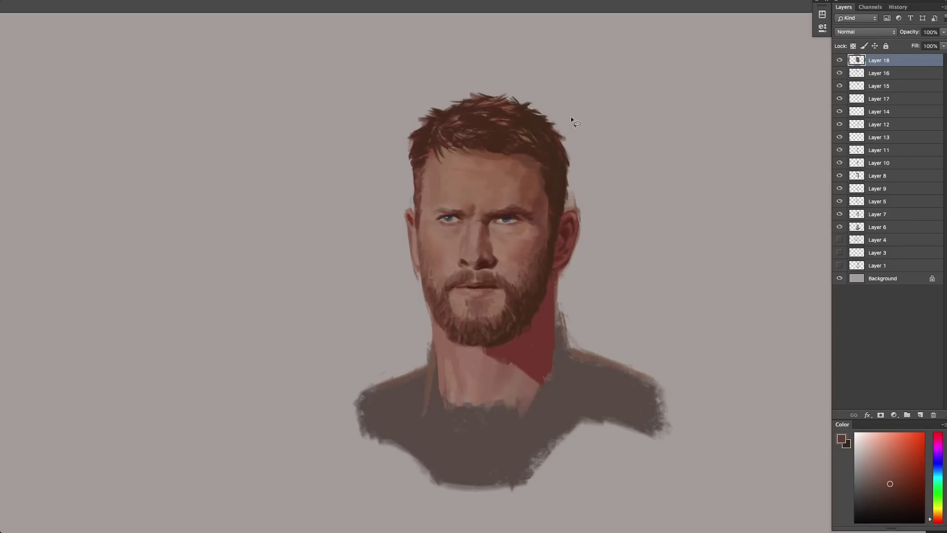
{"action": "key", "text": "ctrl+shift+h"}
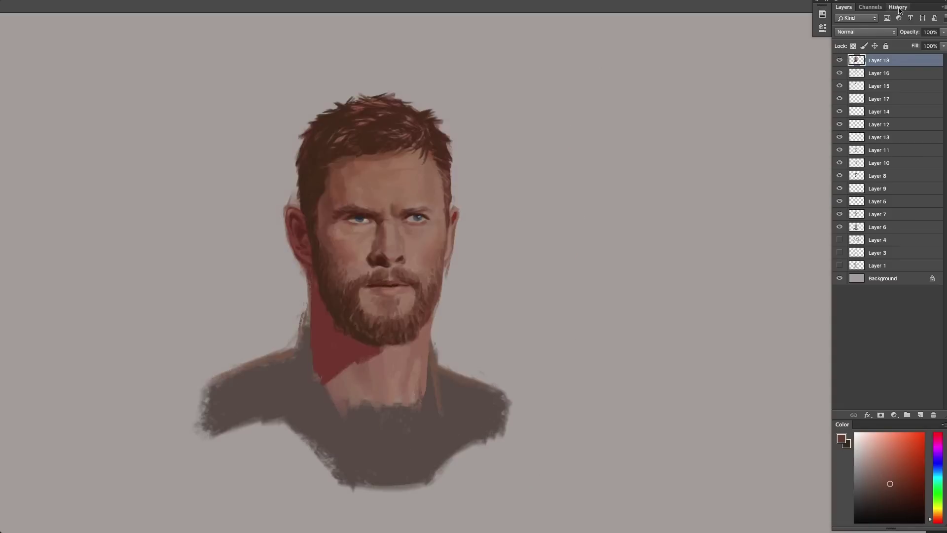
Compare the liquified portrait with its earlier Paste In Place state in the document history.
{"action": "left_click", "coordinate": [897, 7]}
{"action": "left_click", "coordinate": [876, 212]}
{"action": "key", "text": "ctrl+z"}
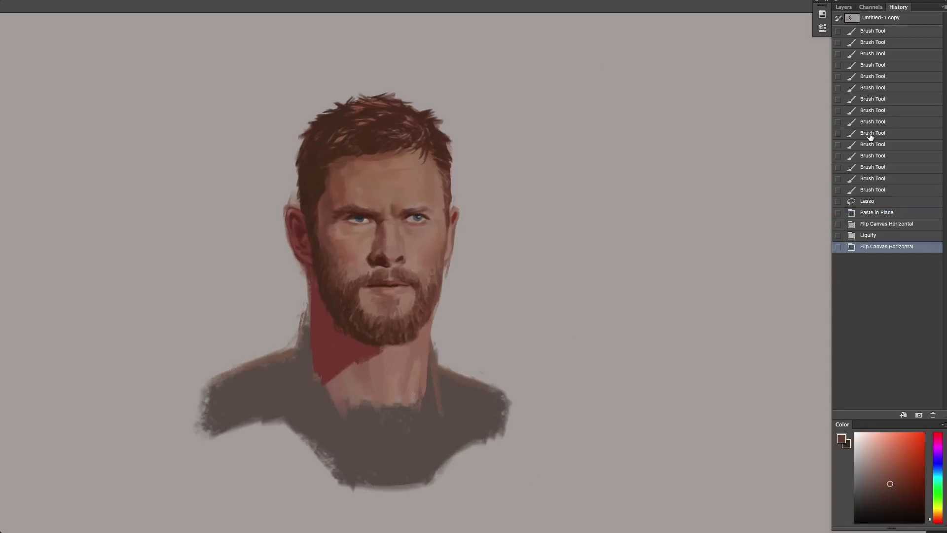
Duplicate Layer 18 and hide the original layer.
{"action": "left_click", "coordinate": [843, 9]}
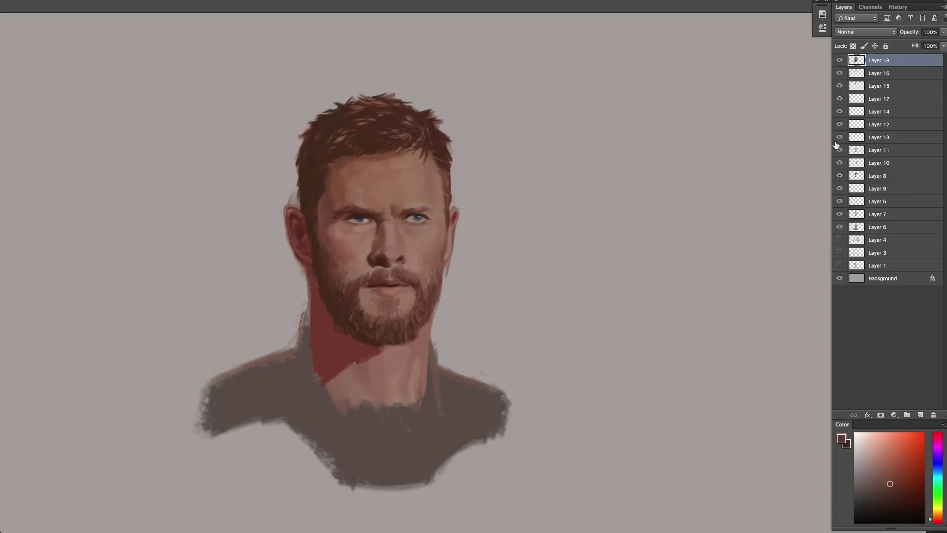
{"action": "left_click_drag", "start_coordinate": [863, 62], "coordinate": [919, 414]}
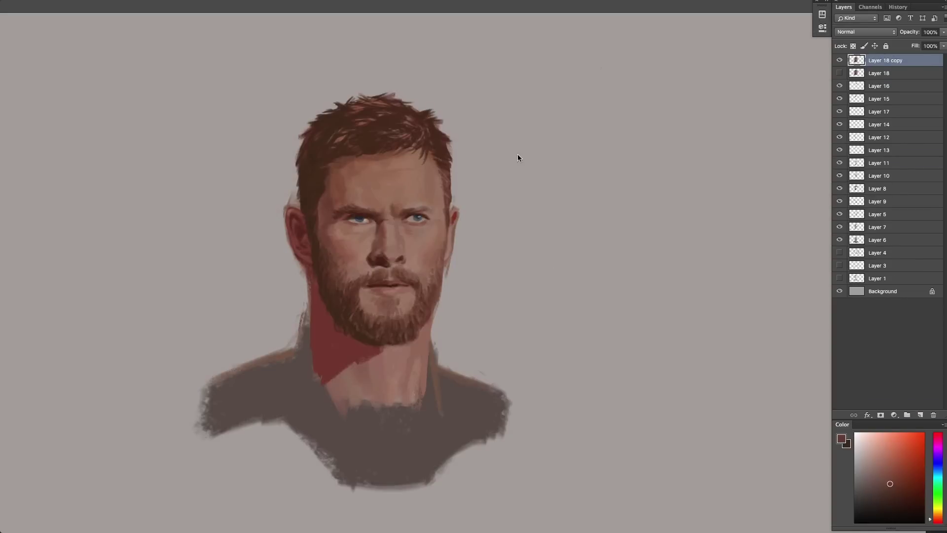
{"action": "key", "text": "super+shift+x"}
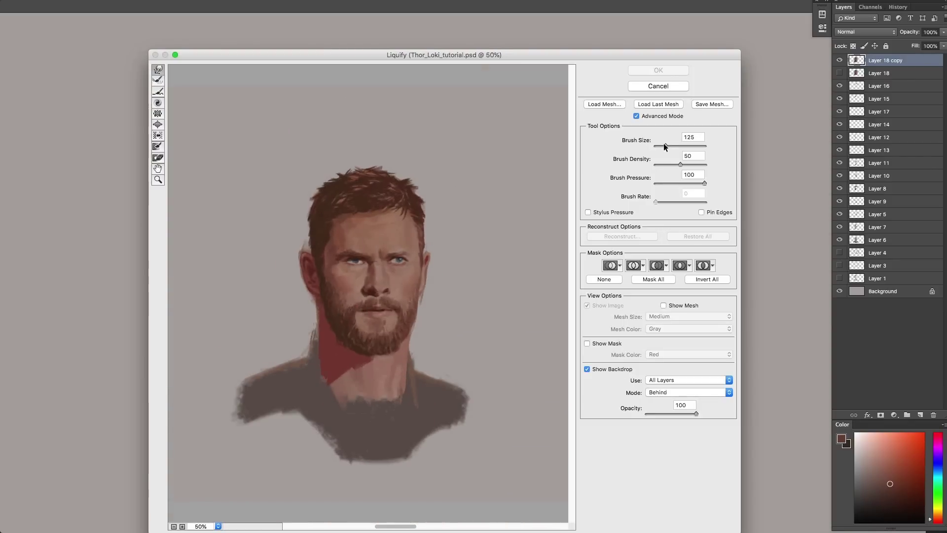
{"action": "left_click_drag", "start_coordinate": [665, 146], "coordinate": [667, 146]}
{"action": "left_click", "coordinate": [659, 86]}
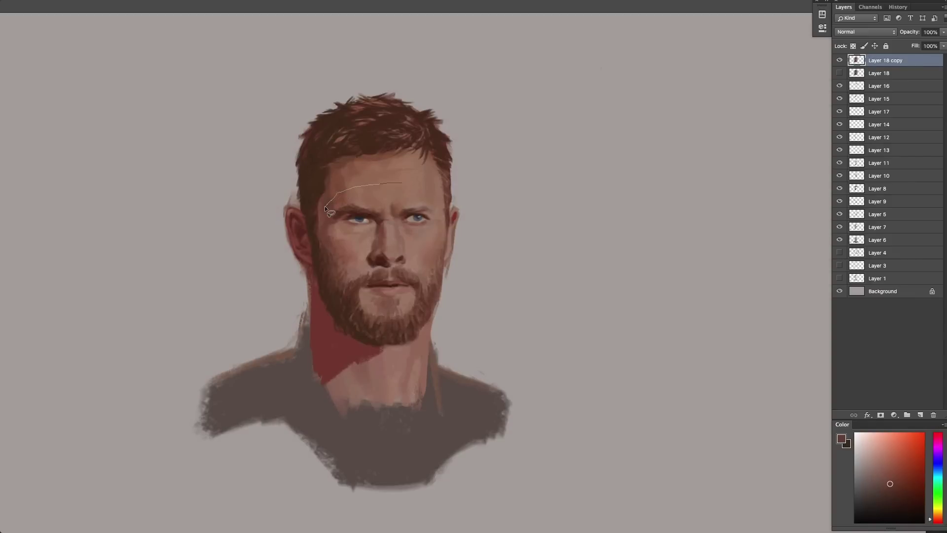
Lasso the facial features from above the brows to the chin on Layer 18 copy.
{"action": "mouse_move", "coordinate": [323, 210]}
{"action": "left_mouse_down"}
{"action": "mouse_move", "coordinate": [321, 261]}
{"action": "mouse_move", "coordinate": [384, 329]}
{"action": "left_mouse_up"}
{"action": "left_click_drag", "start_coordinate": [441, 210], "coordinate": [403, 183]}
{"action": "key", "text": "super+d"}
{"action": "left_click", "coordinate": [481, 306], "text": "alt"}
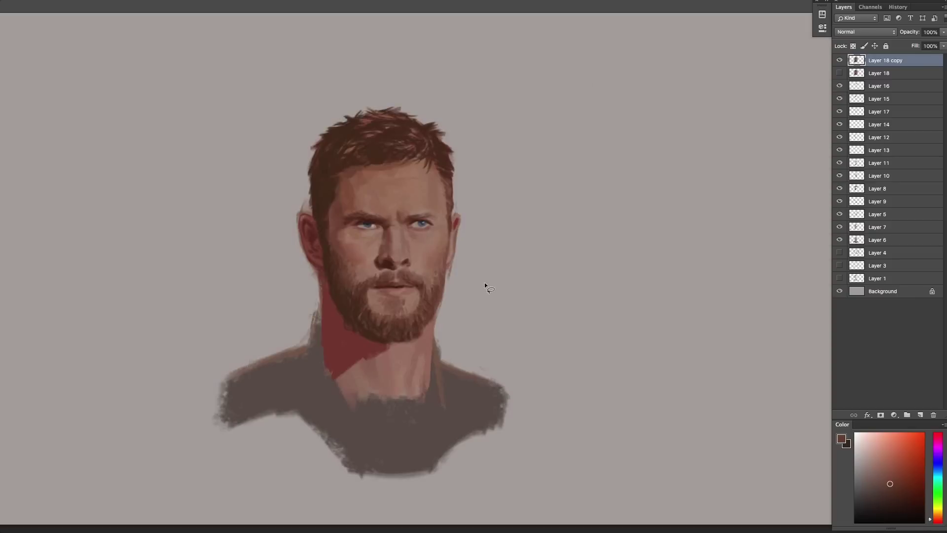
{"action": "key", "text": "super+t"}
{"action": "key", "text": "Escape"}
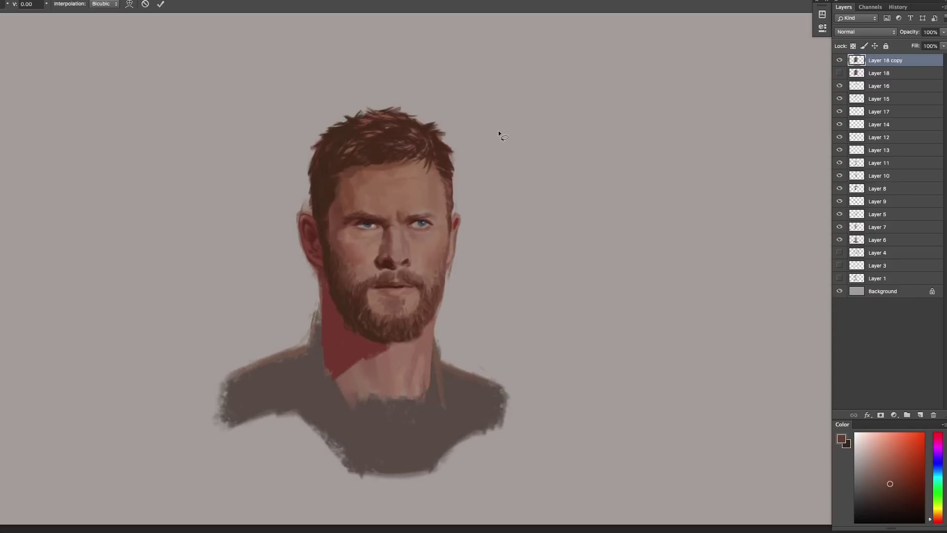
{"action": "key", "text": "super+z"}
Copy the selected face area to a new layer and adjust it slightly with Free Transform.
{"action": "key", "text": "super+j"}
{"action": "key", "text": "super+t"}
{"action": "key", "text": "super+h"}
{"action": "left_click_drag", "start_coordinate": [448, 191], "coordinate": [449, 190]}
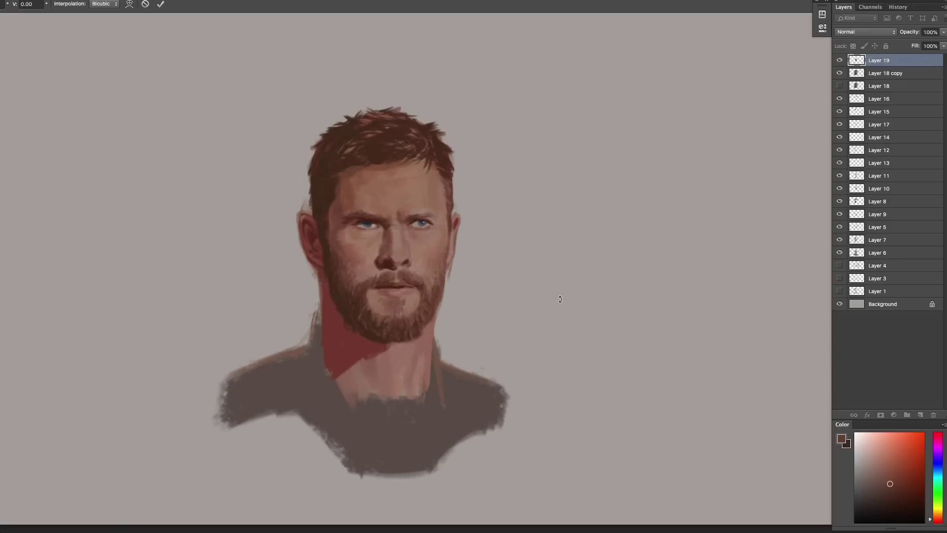
{"action": "key", "text": "Return"}
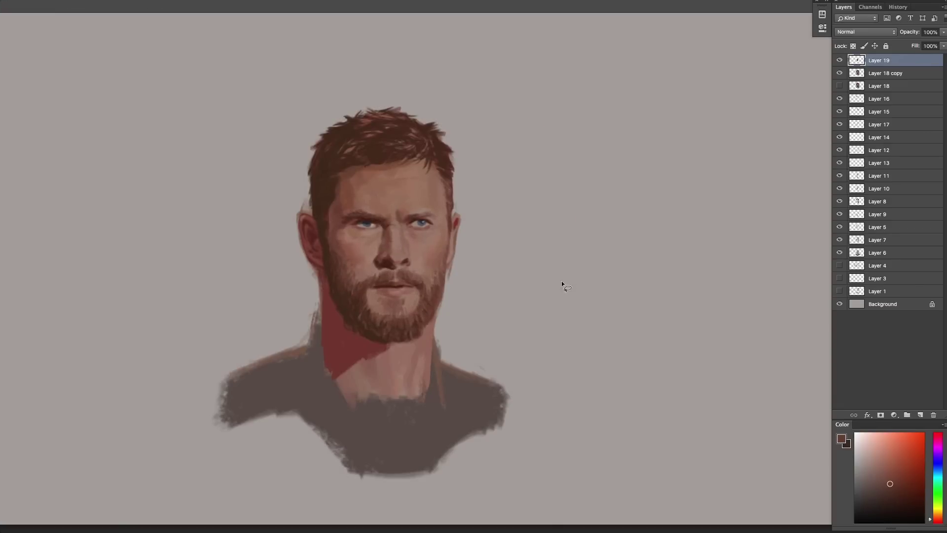
Flip the canvas horizontally and compare the face with Layer 19 hidden and shown.
{"action": "key", "text": "super+shift+h"}
{"action": "left_click", "coordinate": [840, 60]}
{"action": "left_click", "coordinate": [839, 60]}
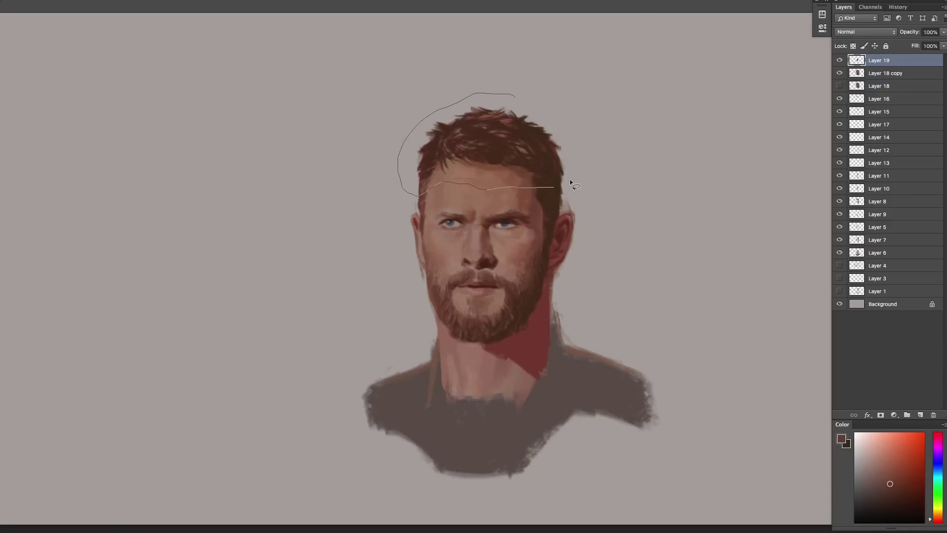
Copy the lassoed hair and upper forehead to a new layer and warp the hair slightly lower.
{"action": "left_click_drag", "start_coordinate": [571, 184], "coordinate": [567, 113]}
{"action": "key", "text": "ctrl+j"}
{"action": "key", "text": "ctrl+t"}
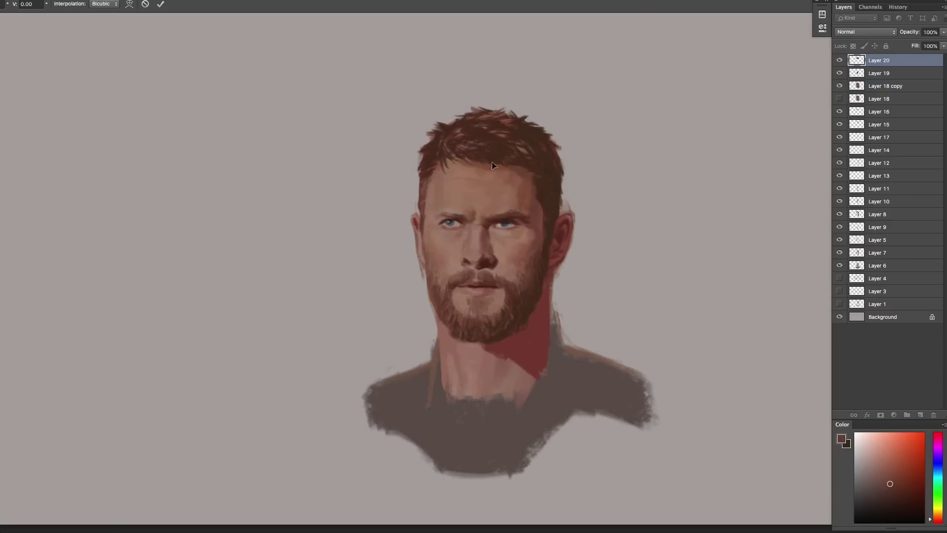
{"action": "right_click", "coordinate": [492, 161]}
{"action": "left_click", "coordinate": [512, 224]}
{"action": "left_click_drag", "start_coordinate": [480, 173], "coordinate": [483, 175]}
{"action": "left_click_drag", "start_coordinate": [514, 111], "coordinate": [515, 115]}
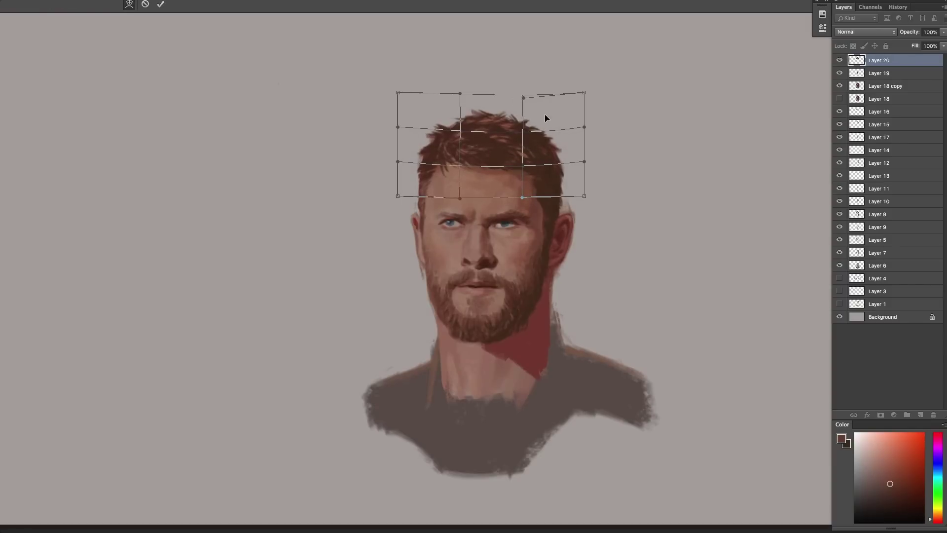
{"action": "key", "text": "Return"}
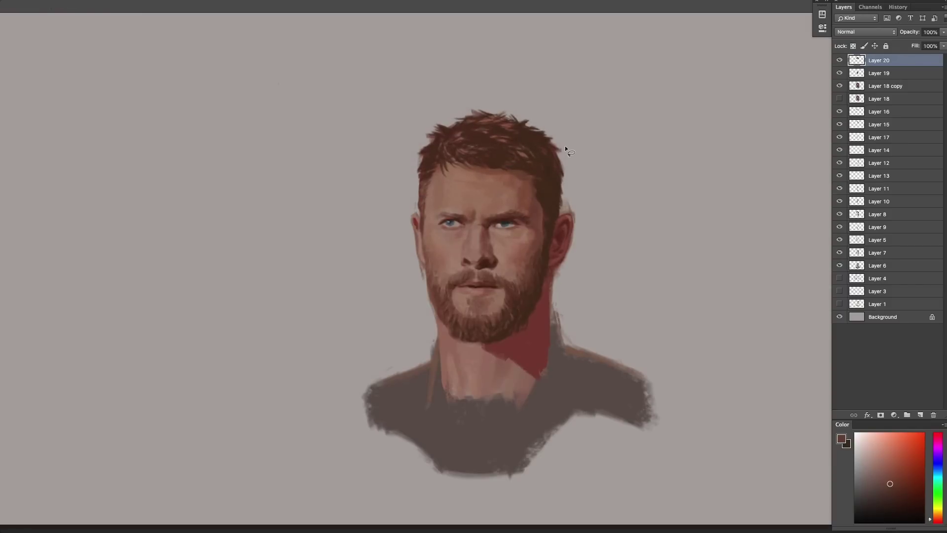
Merge the warped hair into Layer 19 and compare the portrait with Layer 19 and Layer 18 copy hidden and shown.
{"action": "key", "text": "super+e"}
{"action": "left_click", "coordinate": [840, 62]}
{"action": "left_click", "coordinate": [839, 61]}
{"action": "left_click", "coordinate": [840, 61]}
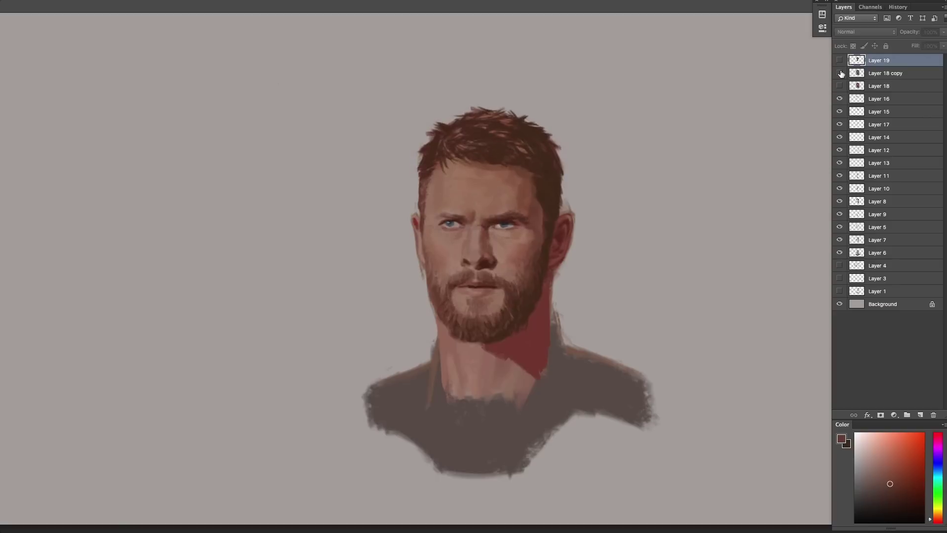
{"action": "left_click", "coordinate": [839, 60]}
{"action": "left_click", "coordinate": [838, 73]}
{"action": "left_click", "coordinate": [839, 60]}
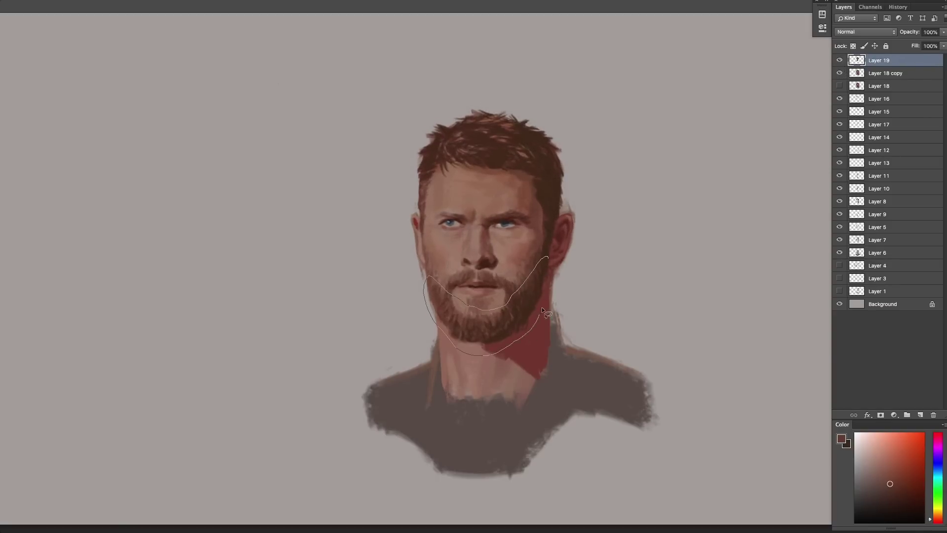
Copy the lassoed beard and jaw area to a new layer and warp the chin slightly higher.
{"action": "key", "text": "ctrl+j"}
{"action": "right_click", "coordinate": [512, 302]}
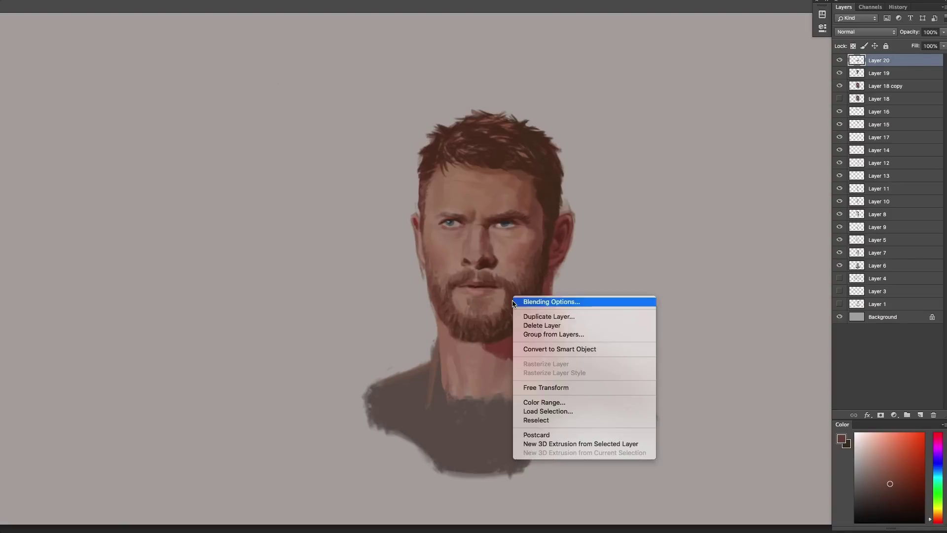
{"action": "left_click", "coordinate": [545, 387]}
{"action": "right_click", "coordinate": [509, 304]}
{"action": "left_click", "coordinate": [533, 373]}
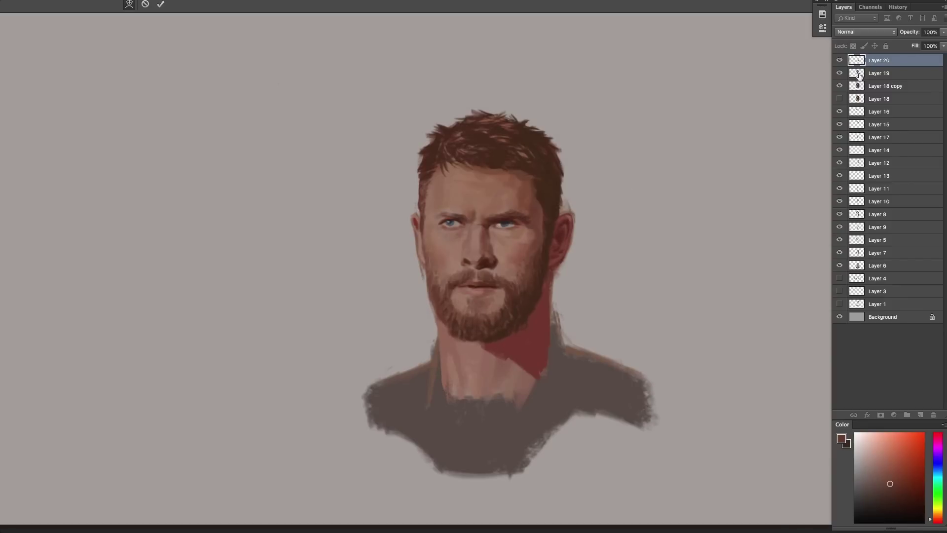
{"action": "key", "text": "Return"}
Compare the face with Layer 20 hidden and shown, merge it into Layer 19, and toggle the merged layer to check again.
{"action": "left_click", "coordinate": [841, 61]}
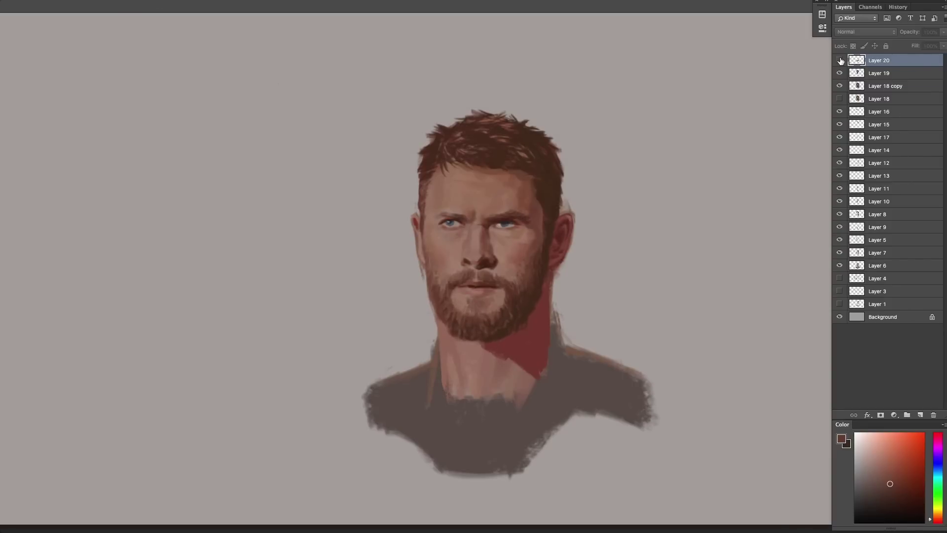
{"action": "left_click", "coordinate": [840, 61]}
{"action": "key", "text": "super+e"}
{"action": "left_click", "coordinate": [840, 62]}
{"action": "left_click", "coordinate": [840, 61]}
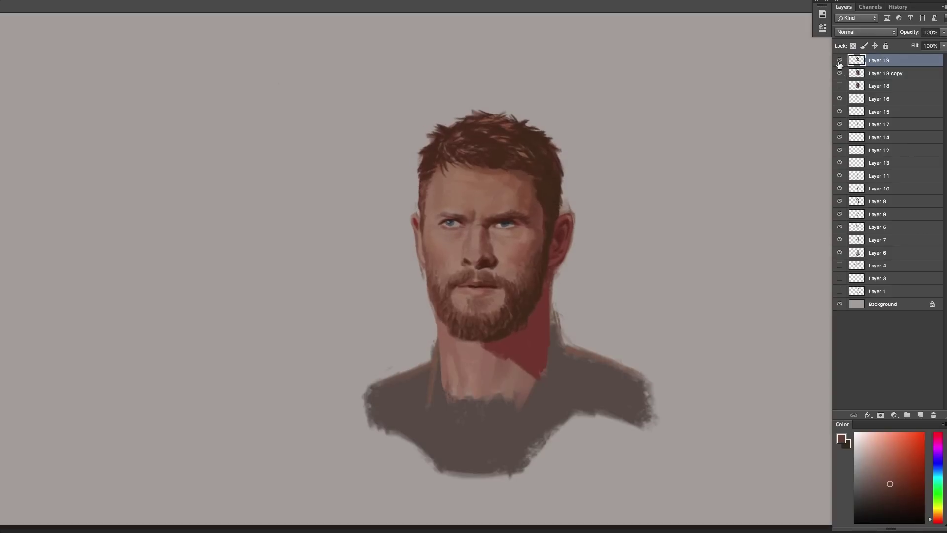
Copy the lassoed head to a new layer and push the outer ear and cheek contour inward in Liquify with a 215 brush.
{"action": "mouse_move", "coordinate": [574, 129]}
{"action": "left_mouse_down"}
{"action": "mouse_move", "coordinate": [606, 227]}
{"action": "mouse_move", "coordinate": [567, 124]}
{"action": "left_mouse_up"}
{"action": "key", "text": "super+j"}
{"action": "key", "text": "super+shift+x"}
{"action": "left_click", "coordinate": [401, 290], "text": "super"}
{"action": "left_click", "coordinate": [401, 289], "text": "super"}
{"action": "left_click_drag", "start_coordinate": [402, 289], "coordinate": [419, 289]}
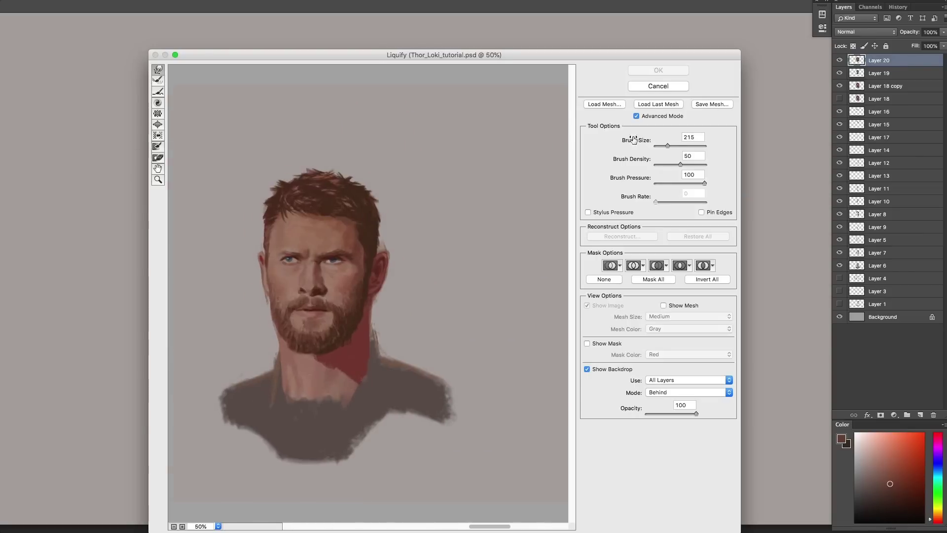
{"action": "mouse_move", "coordinate": [257, 258]}
{"action": "left_mouse_down"}
{"action": "mouse_move", "coordinate": [262, 252]}
{"action": "mouse_move", "coordinate": [258, 331]}
{"action": "mouse_move", "coordinate": [288, 335]}
{"action": "left_mouse_up"}
Refine the mouth, beard and jaw in Liquify with smaller brush sizes and apply the distortion.
{"action": "left_click_drag", "start_coordinate": [668, 146], "coordinate": [666, 146]}
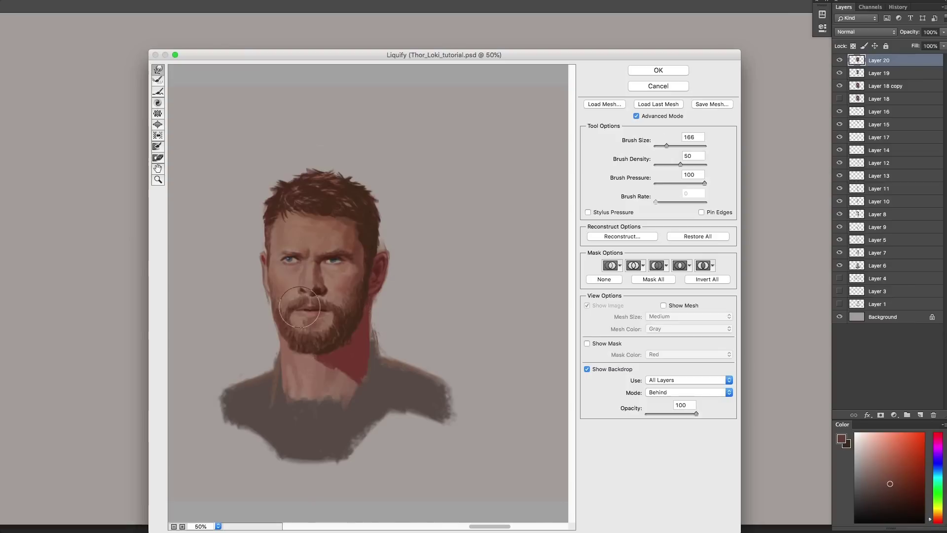
{"action": "key", "text": "bracketleft"}
{"action": "key", "text": "bracketleft"}
{"action": "left_click_drag", "start_coordinate": [312, 338], "coordinate": [294, 353]}
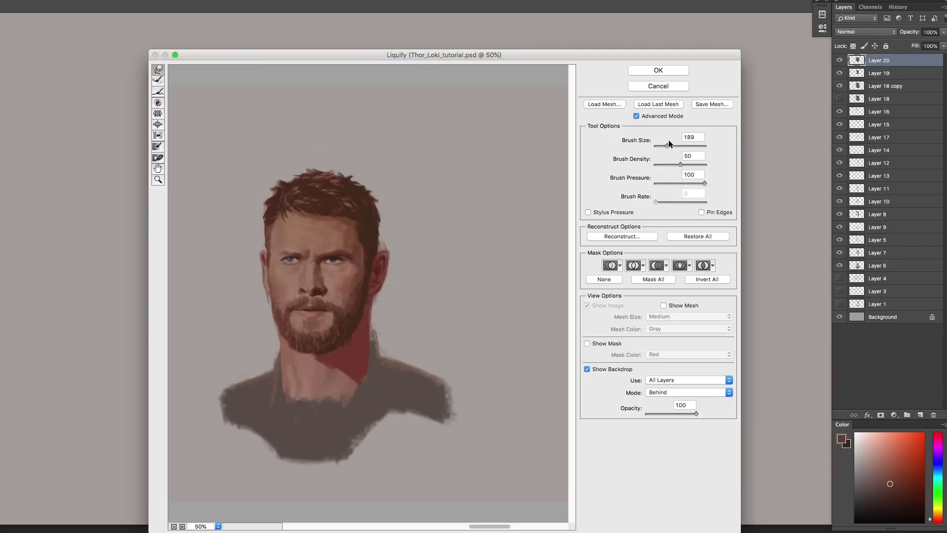
{"action": "left_click_drag", "start_coordinate": [669, 142], "coordinate": [670, 142]}
{"action": "left_click_drag", "start_coordinate": [668, 144], "coordinate": [664, 146]}
{"action": "left_click", "coordinate": [658, 70]}
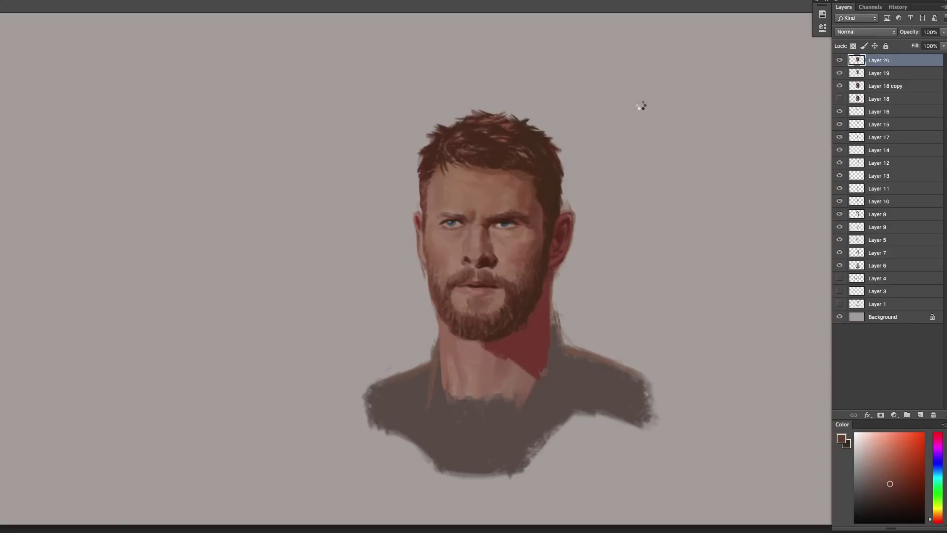
Flip the canvas horizontally, create Layer 21, and block in the shaded-side shoulder and collar of the coat in near-black brown.
{"action": "key", "text": "ctrl+shift+alt+n"}
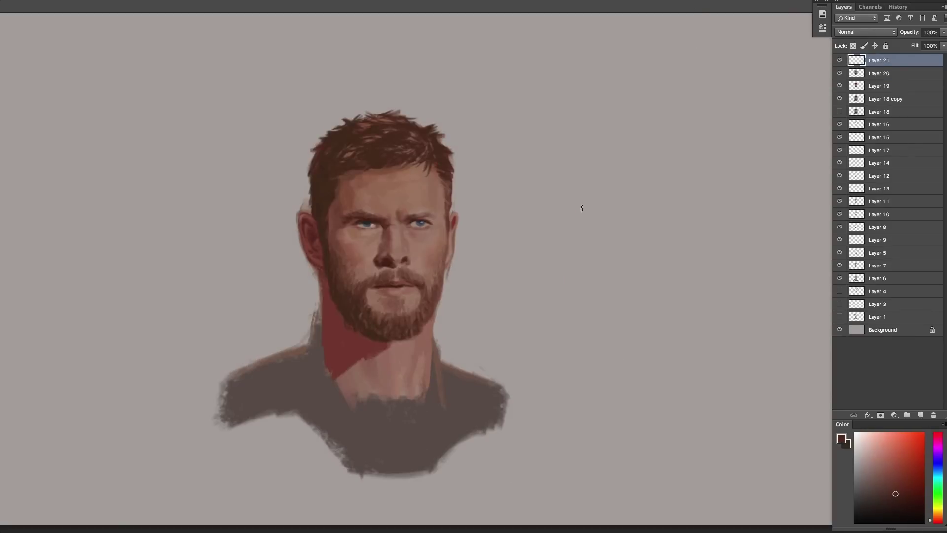
{"action": "scroll", "coordinate": [539, 241], "scroll_direction": "up", "scroll_amount": 1}
{"action": "scroll", "coordinate": [537, 244], "scroll_direction": "down", "scroll_amount": 3}
{"action": "scroll", "coordinate": [541, 243], "scroll_direction": "up", "scroll_amount": 3}
{"action": "left_click_drag", "start_coordinate": [543, 239], "coordinate": [544, 221]}
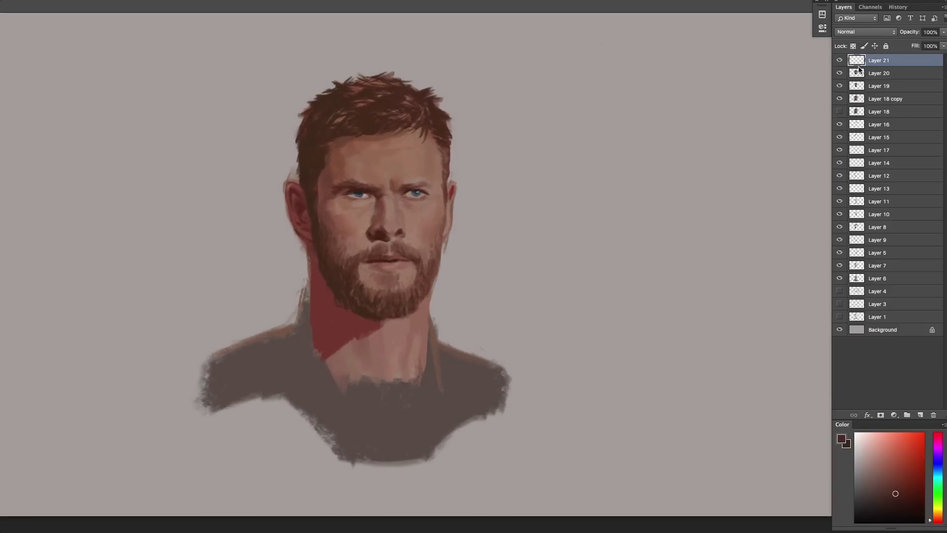
{"action": "left_click", "coordinate": [930, 520]}
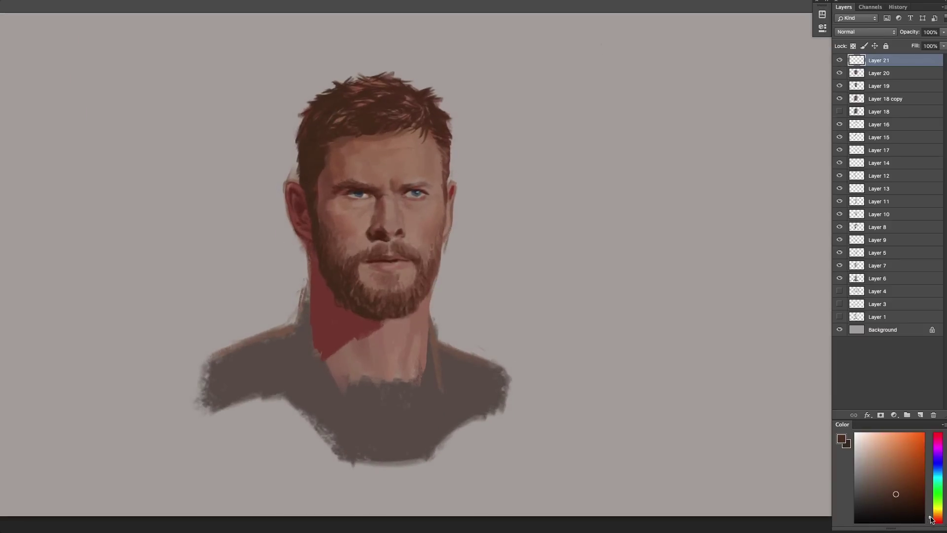
{"action": "left_click_drag", "start_coordinate": [282, 342], "coordinate": [302, 364]}
{"action": "mouse_move", "coordinate": [348, 389]}
{"action": "left_mouse_down"}
{"action": "mouse_move", "coordinate": [325, 409]}
{"action": "mouse_move", "coordinate": [287, 349]}
{"action": "mouse_move", "coordinate": [285, 358]}
{"action": "mouse_move", "coordinate": [246, 358]}
{"action": "mouse_move", "coordinate": [282, 331]}
{"action": "mouse_move", "coordinate": [257, 391]}
{"action": "mouse_move", "coordinate": [199, 378]}
{"action": "mouse_move", "coordinate": [301, 342]}
{"action": "mouse_move", "coordinate": [303, 292]}
{"action": "left_mouse_up"}
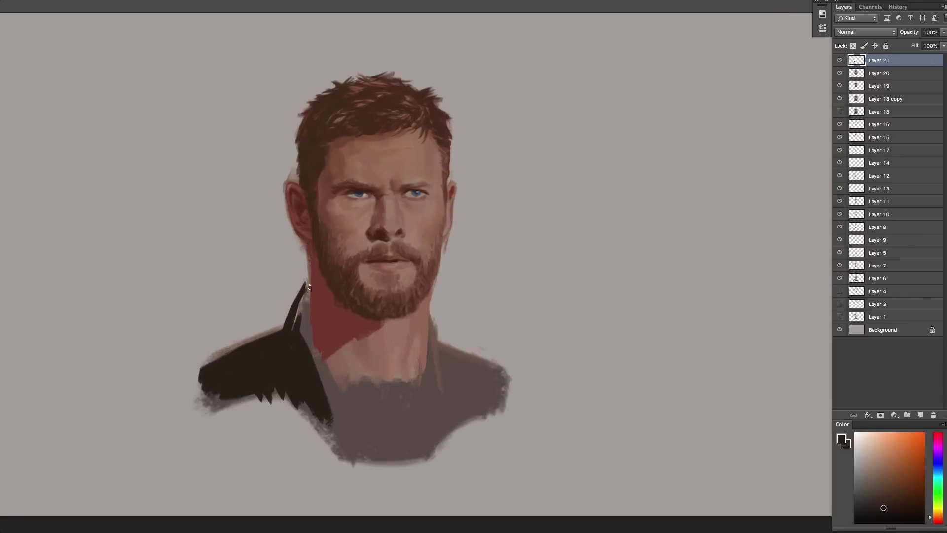
Undo the last coat stroke, and paint both raised collars, the neckline, the chest and the other shoulder in near-black brown.
{"action": "key", "text": "super+z"}
{"action": "mouse_move", "coordinate": [318, 352]}
{"action": "left_mouse_down"}
{"action": "mouse_move", "coordinate": [311, 286]}
{"action": "mouse_move", "coordinate": [306, 322]}
{"action": "mouse_move", "coordinate": [311, 286]}
{"action": "mouse_move", "coordinate": [297, 310]}
{"action": "mouse_move", "coordinate": [320, 382]}
{"action": "mouse_move", "coordinate": [333, 355]}
{"action": "mouse_move", "coordinate": [334, 375]}
{"action": "mouse_move", "coordinate": [310, 319]}
{"action": "mouse_move", "coordinate": [348, 397]}
{"action": "mouse_move", "coordinate": [432, 381]}
{"action": "mouse_move", "coordinate": [375, 384]}
{"action": "mouse_move", "coordinate": [431, 370]}
{"action": "mouse_move", "coordinate": [347, 369]}
{"action": "left_mouse_up"}
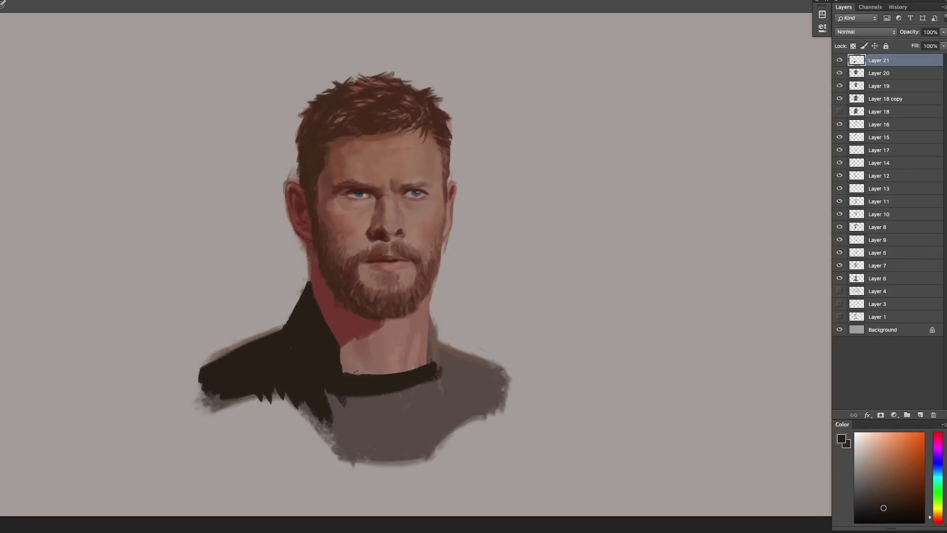
{"action": "left_click_drag", "start_coordinate": [436, 382], "coordinate": [434, 323]}
{"action": "left_click_drag", "start_coordinate": [434, 363], "coordinate": [430, 293]}
{"action": "mouse_move", "coordinate": [424, 335]}
{"action": "left_mouse_down"}
{"action": "mouse_move", "coordinate": [431, 294]}
{"action": "mouse_move", "coordinate": [429, 355]}
{"action": "mouse_move", "coordinate": [467, 361]}
{"action": "mouse_move", "coordinate": [490, 389]}
{"action": "mouse_move", "coordinate": [453, 426]}
{"action": "mouse_move", "coordinate": [328, 406]}
{"action": "mouse_move", "coordinate": [354, 439]}
{"action": "mouse_move", "coordinate": [388, 441]}
{"action": "mouse_move", "coordinate": [345, 449]}
{"action": "left_mouse_up"}
{"action": "left_click_drag", "start_coordinate": [350, 392], "coordinate": [307, 385]}
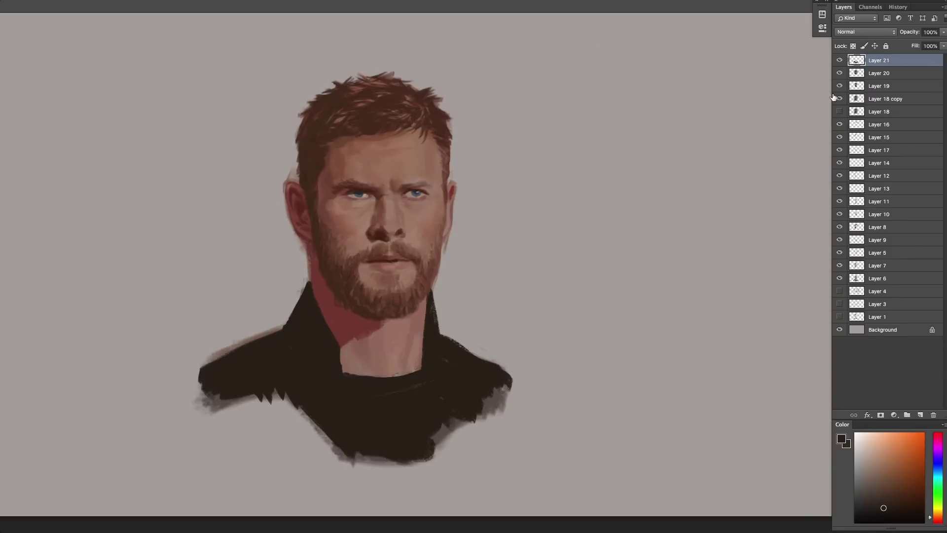
Create Layer 22 beneath the coat layer and start painting a muted teal background behind the shaded-side ear and hair.
{"action": "left_click", "coordinate": [885, 74]}
{"action": "key", "text": "ctrl+shift+alt+n"}
{"action": "left_click", "coordinate": [938, 473]}
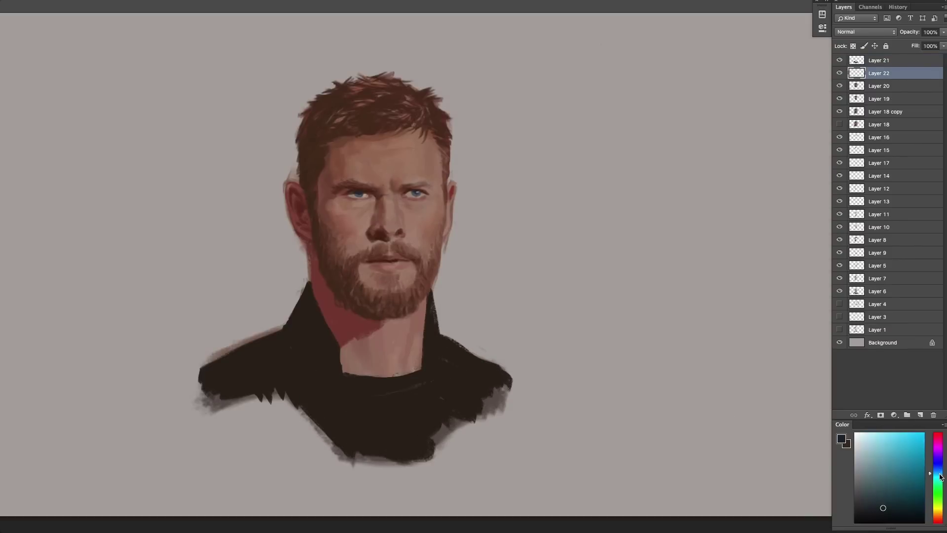
{"action": "left_click", "coordinate": [937, 475]}
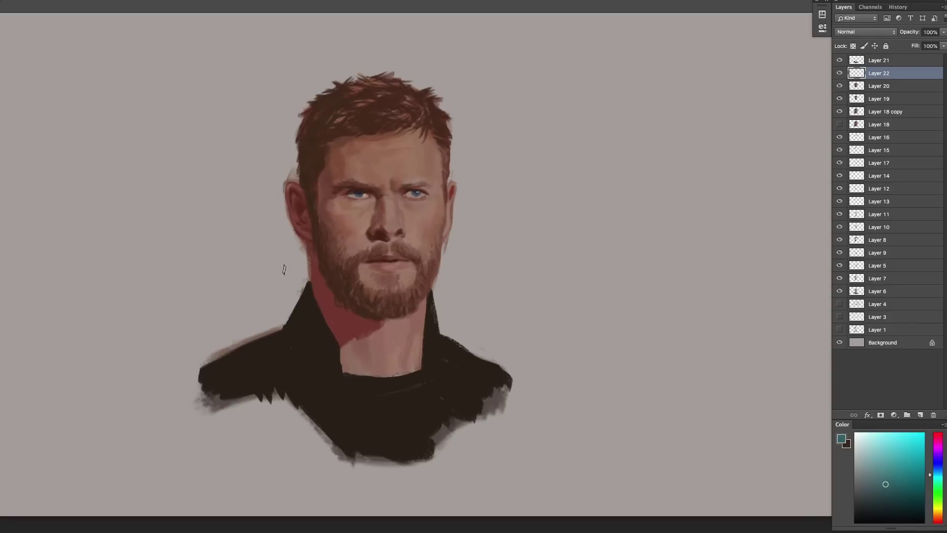
{"action": "mouse_move", "coordinate": [284, 268]}
{"action": "left_mouse_down"}
{"action": "mouse_move", "coordinate": [277, 238]}
{"action": "mouse_move", "coordinate": [293, 233]}
{"action": "mouse_move", "coordinate": [305, 256]}
{"action": "left_mouse_up"}
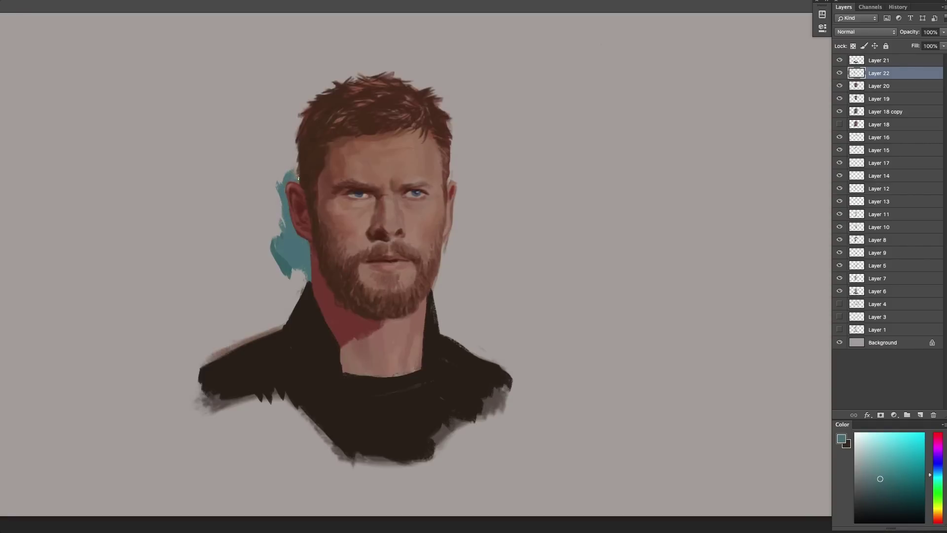
{"action": "mouse_move", "coordinate": [280, 163]}
{"action": "left_mouse_down"}
{"action": "mouse_move", "coordinate": [291, 139]}
{"action": "mouse_move", "coordinate": [301, 142]}
{"action": "mouse_move", "coordinate": [300, 121]}
{"action": "mouse_move", "coordinate": [291, 150]}
{"action": "mouse_move", "coordinate": [300, 108]}
{"action": "mouse_move", "coordinate": [284, 113]}
{"action": "mouse_move", "coordinate": [268, 163]}
{"action": "mouse_move", "coordinate": [278, 129]}
{"action": "mouse_move", "coordinate": [280, 268]}
{"action": "mouse_move", "coordinate": [291, 264]}
{"action": "mouse_move", "coordinate": [298, 299]}
{"action": "mouse_move", "coordinate": [264, 277]}
{"action": "mouse_move", "coordinate": [237, 332]}
{"action": "mouse_move", "coordinate": [256, 193]}
{"action": "mouse_move", "coordinate": [248, 160]}
{"action": "mouse_move", "coordinate": [239, 171]}
{"action": "mouse_move", "coordinate": [224, 281]}
{"action": "mouse_move", "coordinate": [254, 246]}
{"action": "mouse_move", "coordinate": [312, 123]}
{"action": "mouse_move", "coordinate": [307, 61]}
{"action": "mouse_move", "coordinate": [286, 74]}
{"action": "mouse_move", "coordinate": [315, 68]}
{"action": "mouse_move", "coordinate": [217, 142]}
{"action": "mouse_move", "coordinate": [233, 148]}
{"action": "mouse_move", "coordinate": [224, 119]}
{"action": "mouse_move", "coordinate": [320, 74]}
{"action": "mouse_move", "coordinate": [312, 111]}
{"action": "mouse_move", "coordinate": [337, 80]}
{"action": "left_mouse_up"}
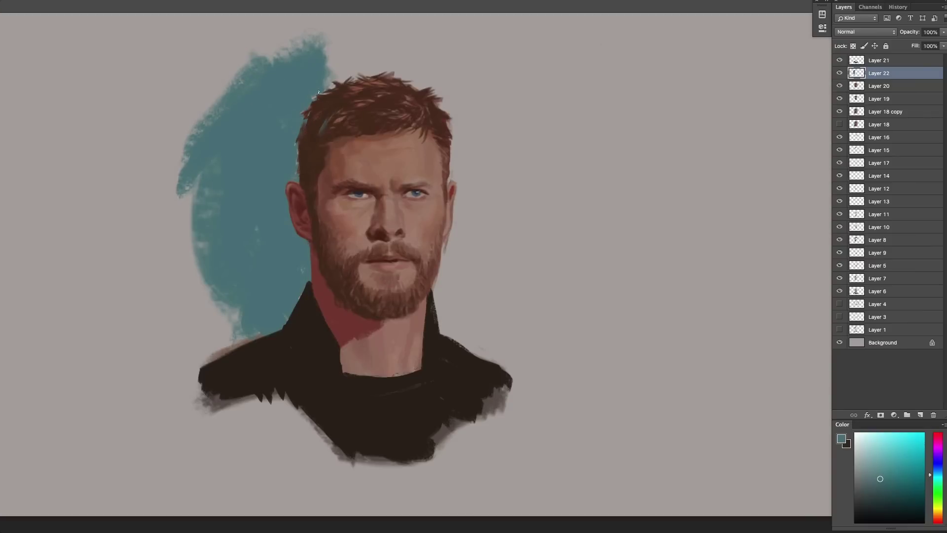
Extend the muted teal background over the hair, down to the shoulder, and along the lit side of the face.
{"action": "mouse_move", "coordinate": [357, 78]}
{"action": "left_mouse_down"}
{"action": "mouse_move", "coordinate": [382, 55]}
{"action": "mouse_move", "coordinate": [332, 61]}
{"action": "mouse_move", "coordinate": [361, 45]}
{"action": "left_mouse_up"}
{"action": "left_click_drag", "start_coordinate": [179, 124], "coordinate": [208, 213]}
{"action": "mouse_move", "coordinate": [170, 143]}
{"action": "left_mouse_down"}
{"action": "mouse_move", "coordinate": [187, 225]}
{"action": "mouse_move", "coordinate": [232, 315]}
{"action": "left_mouse_up"}
{"action": "left_click_drag", "start_coordinate": [217, 283], "coordinate": [236, 345]}
{"action": "mouse_move", "coordinate": [451, 306]}
{"action": "left_mouse_down"}
{"action": "mouse_move", "coordinate": [436, 294]}
{"action": "mouse_move", "coordinate": [456, 222]}
{"action": "mouse_move", "coordinate": [459, 176]}
{"action": "mouse_move", "coordinate": [448, 170]}
{"action": "mouse_move", "coordinate": [459, 151]}
{"action": "mouse_move", "coordinate": [444, 122]}
{"action": "mouse_move", "coordinate": [451, 131]}
{"action": "mouse_move", "coordinate": [452, 108]}
{"action": "mouse_move", "coordinate": [464, 162]}
{"action": "mouse_move", "coordinate": [450, 165]}
{"action": "mouse_move", "coordinate": [465, 154]}
{"action": "mouse_move", "coordinate": [451, 150]}
{"action": "mouse_move", "coordinate": [483, 233]}
{"action": "mouse_move", "coordinate": [464, 211]}
{"action": "left_mouse_up"}
{"action": "left_click_drag", "start_coordinate": [299, 135], "coordinate": [298, 120]}
{"action": "mouse_move", "coordinate": [485, 220]}
{"action": "left_mouse_down"}
{"action": "mouse_move", "coordinate": [478, 261]}
{"action": "mouse_move", "coordinate": [458, 217]}
{"action": "mouse_move", "coordinate": [491, 345]}
{"action": "mouse_move", "coordinate": [475, 271]}
{"action": "mouse_move", "coordinate": [501, 224]}
{"action": "mouse_move", "coordinate": [496, 214]}
{"action": "left_mouse_up"}
{"action": "mouse_move", "coordinate": [400, 61]}
{"action": "left_mouse_down"}
{"action": "mouse_move", "coordinate": [411, 54]}
{"action": "mouse_move", "coordinate": [398, 64]}
{"action": "mouse_move", "coordinate": [419, 74]}
{"action": "mouse_move", "coordinate": [408, 83]}
{"action": "left_mouse_up"}
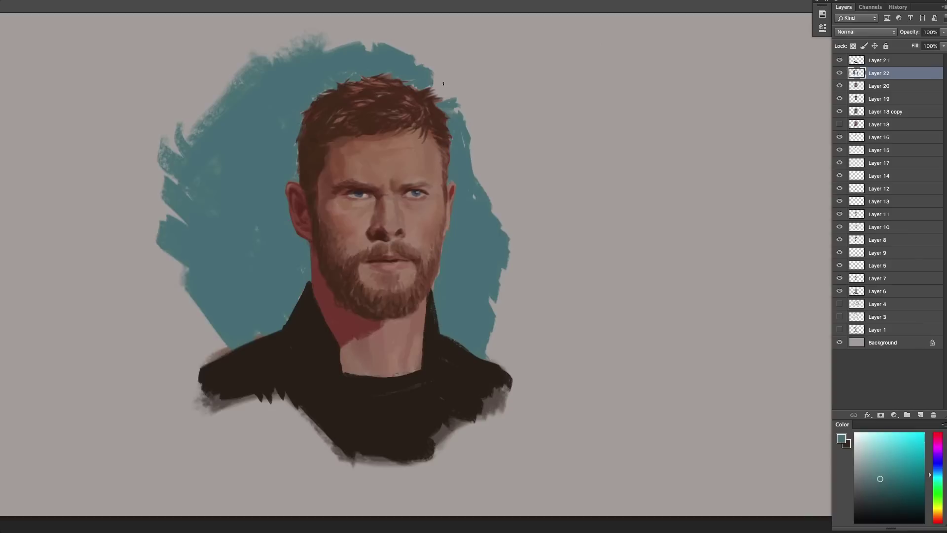
Widen the teal backdrop beside the lit-side hair, undo the large stroke on the opposite side, and rework that upper edge.
{"action": "mouse_move", "coordinate": [460, 84]}
{"action": "left_mouse_down"}
{"action": "mouse_move", "coordinate": [451, 86]}
{"action": "mouse_move", "coordinate": [500, 168]}
{"action": "mouse_move", "coordinate": [493, 127]}
{"action": "mouse_move", "coordinate": [527, 205]}
{"action": "left_mouse_up"}
{"action": "left_click_drag", "start_coordinate": [475, 135], "coordinate": [490, 188]}
{"action": "mouse_move", "coordinate": [351, 47]}
{"action": "left_mouse_down"}
{"action": "mouse_move", "coordinate": [221, 103]}
{"action": "mouse_move", "coordinate": [170, 147]}
{"action": "left_mouse_up"}
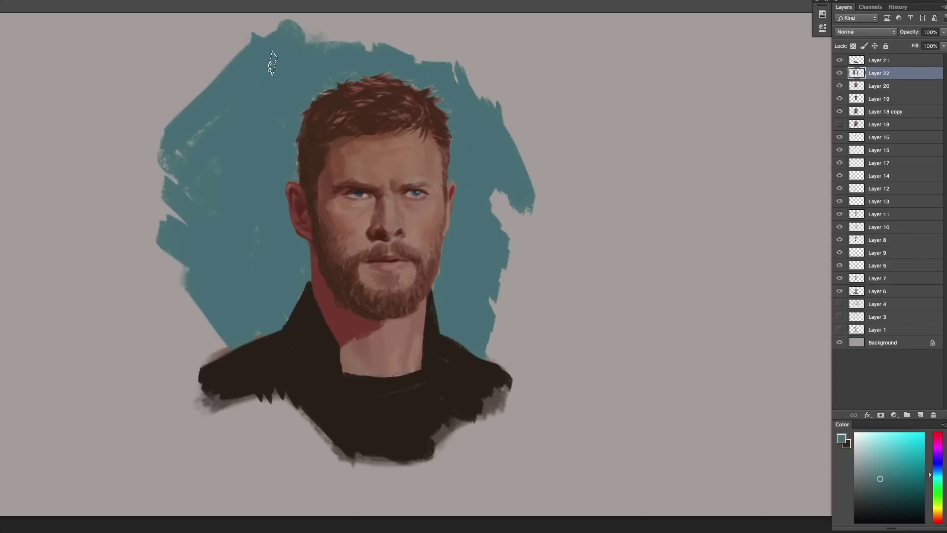
{"action": "key", "text": "super+z"}
{"action": "left_click_drag", "start_coordinate": [280, 54], "coordinate": [213, 129]}
{"action": "left_click_drag", "start_coordinate": [335, 42], "coordinate": [279, 60]}
{"action": "left_click_drag", "start_coordinate": [218, 114], "coordinate": [170, 177]}
{"action": "key", "text": "b"}
{"action": "left_click_drag", "start_coordinate": [185, 178], "coordinate": [259, 71]}
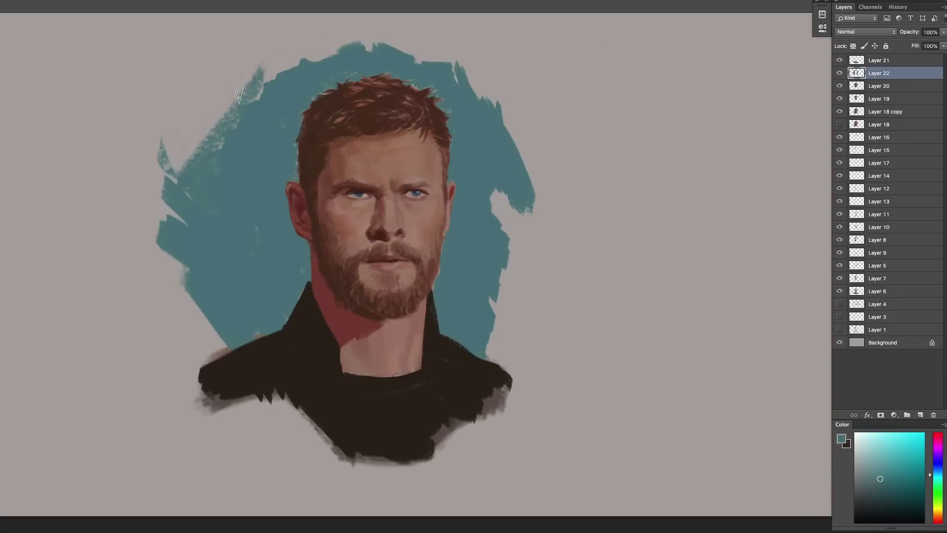
Paint the teal background above the head up to the canvas edge and roughen its upper corner on the shaded side.
{"action": "left_click_drag", "start_coordinate": [210, 138], "coordinate": [284, 52]}
{"action": "mouse_move", "coordinate": [305, 62]}
{"action": "left_mouse_down"}
{"action": "mouse_move", "coordinate": [239, 22]}
{"action": "mouse_move", "coordinate": [316, 51]}
{"action": "left_mouse_up"}
{"action": "mouse_move", "coordinate": [247, 22]}
{"action": "left_mouse_down"}
{"action": "mouse_move", "coordinate": [260, 86]}
{"action": "mouse_move", "coordinate": [202, 106]}
{"action": "left_mouse_up"}
{"action": "left_click_drag", "start_coordinate": [296, 23], "coordinate": [348, 47]}
{"action": "left_click_drag", "start_coordinate": [348, 22], "coordinate": [452, 61]}
{"action": "left_click_drag", "start_coordinate": [488, 35], "coordinate": [486, 98]}
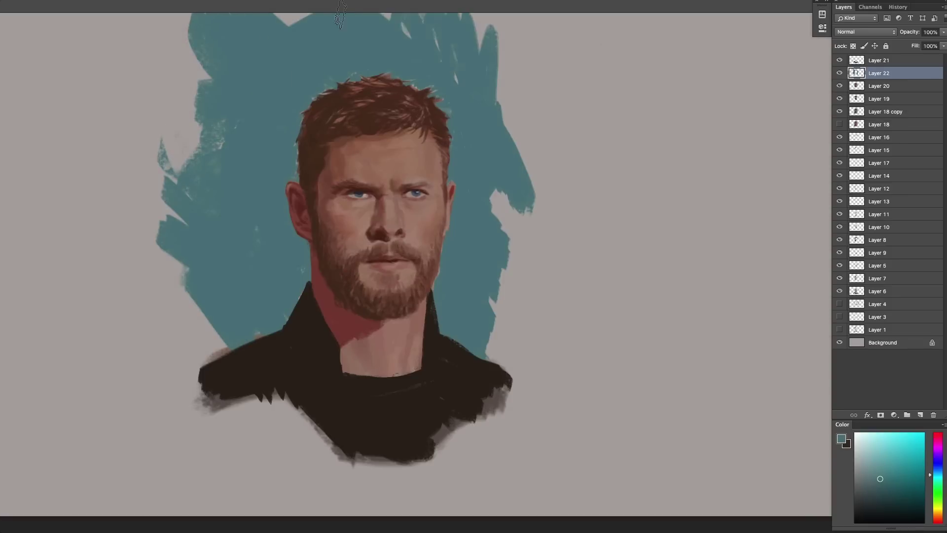
{"action": "left_click_drag", "start_coordinate": [199, 55], "coordinate": [165, 79]}
{"action": "left_click_drag", "start_coordinate": [178, 27], "coordinate": [154, 79]}
{"action": "left_click_drag", "start_coordinate": [173, 64], "coordinate": [197, 101]}
Extend the teal down past both shoulders and trim the upper edge on the lit side into a rough diagonal contour.
{"action": "mouse_move", "coordinate": [496, 310]}
{"action": "left_mouse_down"}
{"action": "mouse_move", "coordinate": [525, 399]}
{"action": "mouse_move", "coordinate": [547, 409]}
{"action": "left_mouse_up"}
{"action": "left_click_drag", "start_coordinate": [510, 308], "coordinate": [540, 436]}
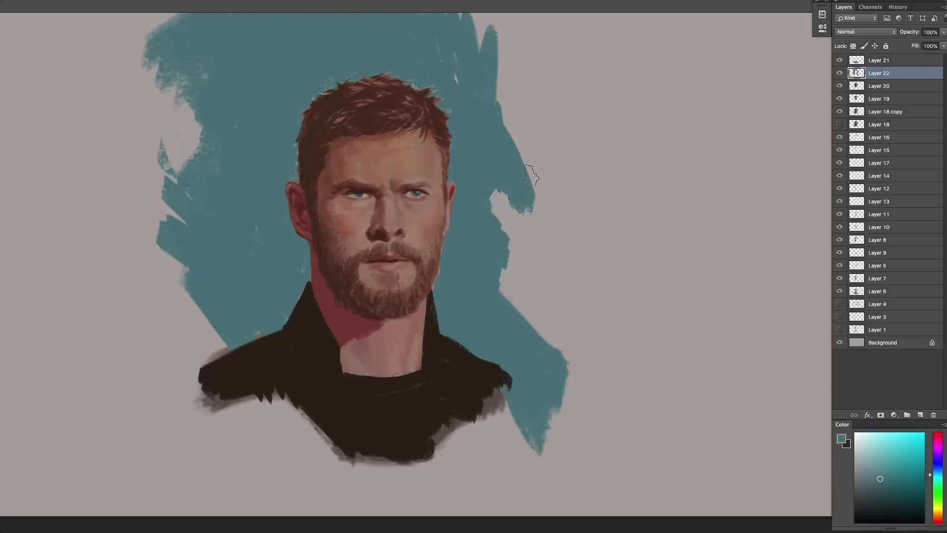
{"action": "key", "text": "e"}
{"action": "mouse_move", "coordinate": [525, 197]}
{"action": "left_mouse_down"}
{"action": "mouse_move", "coordinate": [437, 12]}
{"action": "mouse_move", "coordinate": [471, 111]}
{"action": "mouse_move", "coordinate": [528, 217]}
{"action": "left_mouse_up"}
{"action": "key", "text": "b"}
{"action": "mouse_move", "coordinate": [522, 203]}
{"action": "left_mouse_down"}
{"action": "mouse_move", "coordinate": [518, 291]}
{"action": "mouse_move", "coordinate": [487, 174]}
{"action": "mouse_move", "coordinate": [543, 234]}
{"action": "left_mouse_up"}
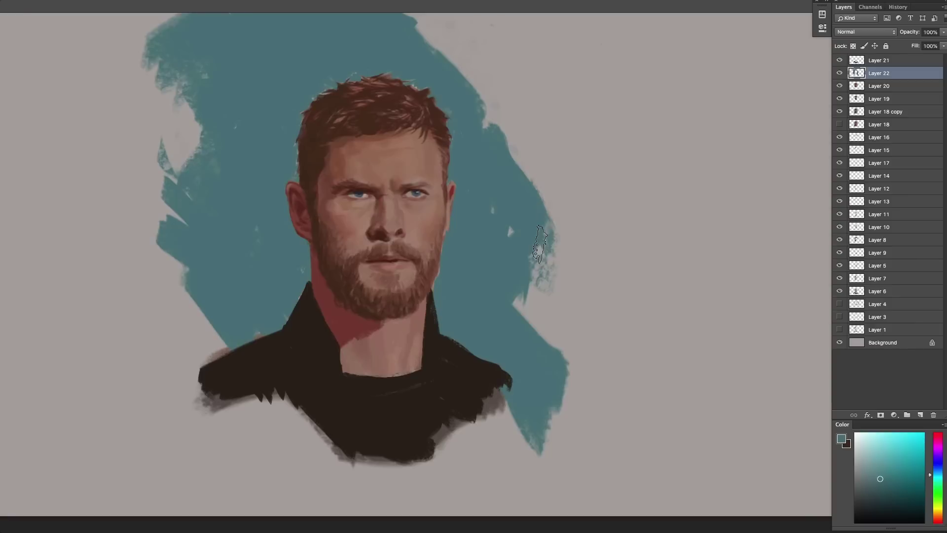
{"action": "left_click_drag", "start_coordinate": [165, 180], "coordinate": [148, 217]}
{"action": "mouse_move", "coordinate": [157, 249]}
{"action": "left_mouse_down"}
{"action": "mouse_move", "coordinate": [180, 341]}
{"action": "mouse_move", "coordinate": [165, 380]}
{"action": "left_mouse_up"}
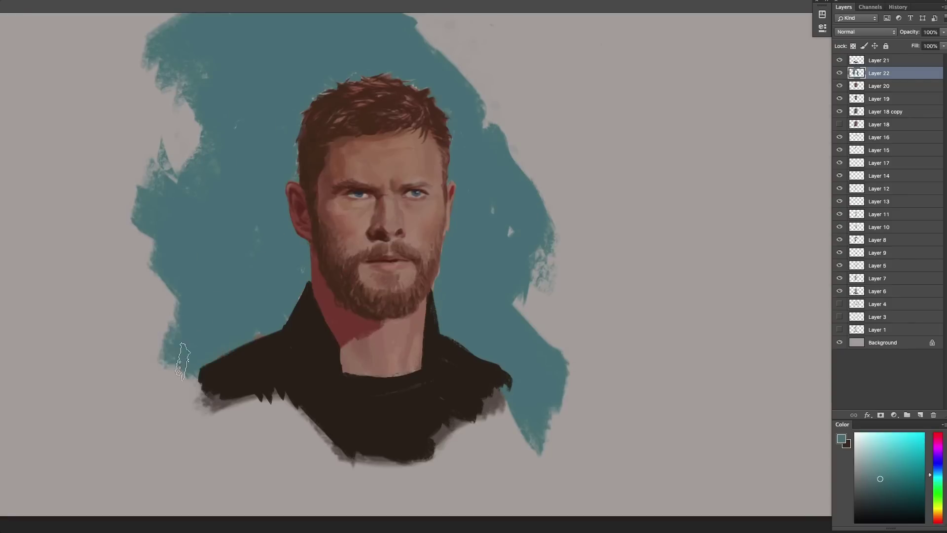
{"action": "left_click_drag", "start_coordinate": [198, 345], "coordinate": [163, 387]}
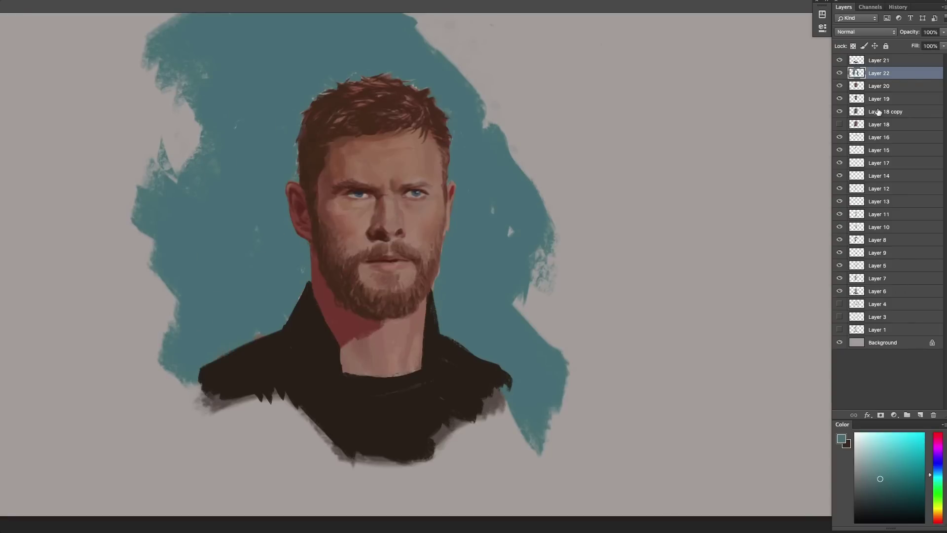
Try painting a dark red cape patch over the shaded-side shoulder on Layer 21 and step back through the strokes.
{"action": "left_click", "coordinate": [881, 61]}
{"action": "left_click", "coordinate": [937, 439]}
{"action": "left_click", "coordinate": [938, 522]}
{"action": "left_click_drag", "start_coordinate": [909, 465], "coordinate": [914, 468]}
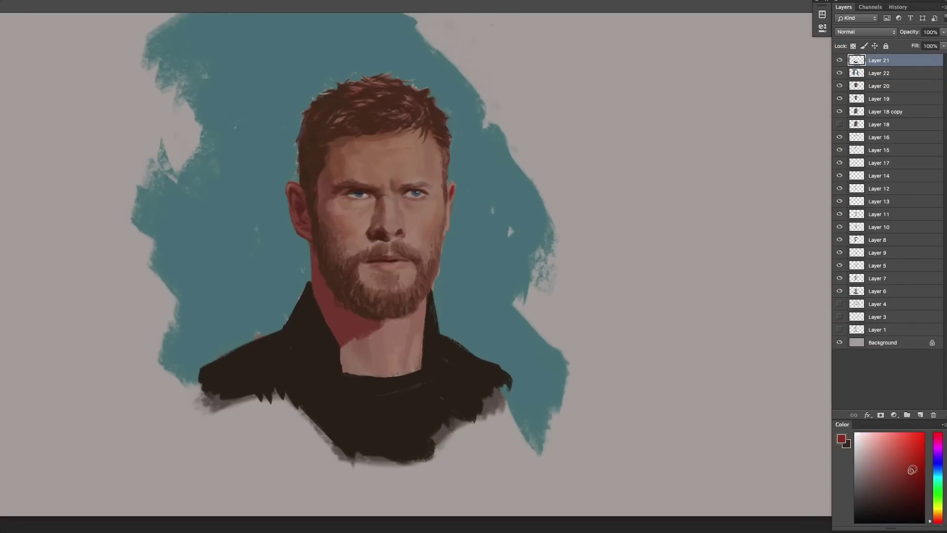
{"action": "mouse_move", "coordinate": [275, 332]}
{"action": "left_mouse_down"}
{"action": "mouse_move", "coordinate": [290, 370]}
{"action": "mouse_move", "coordinate": [258, 338]}
{"action": "mouse_move", "coordinate": [202, 364]}
{"action": "mouse_move", "coordinate": [263, 356]}
{"action": "mouse_move", "coordinate": [198, 370]}
{"action": "left_mouse_up"}
{"action": "left_click", "coordinate": [907, 474]}
{"action": "key", "text": "e"}
{"action": "key", "text": "super+alt+z"}
{"action": "key", "text": "super+alt+z"}
{"action": "key", "text": "super+alt+z"}
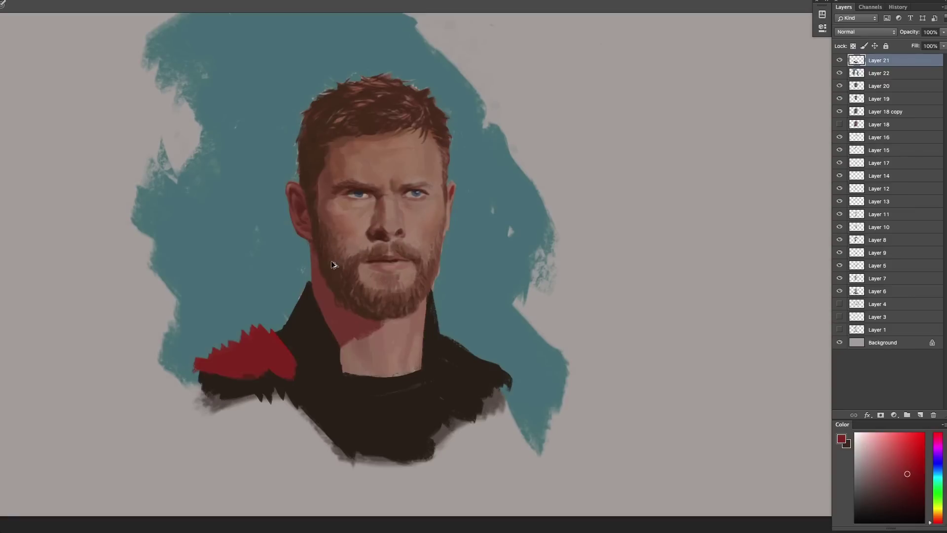
{"action": "key", "text": "super+alt+z"}
Create Layer 23 and paint a dark red cape piece over the lit-side shoulder.
{"action": "key", "text": "super+shift+alt+n"}
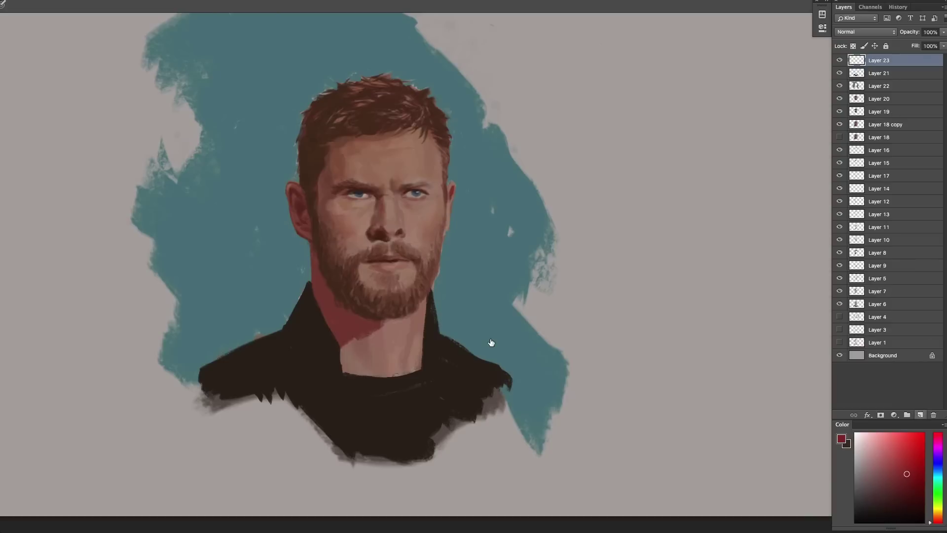
{"action": "mouse_move", "coordinate": [449, 337]}
{"action": "left_mouse_down"}
{"action": "mouse_move", "coordinate": [444, 332]}
{"action": "mouse_move", "coordinate": [508, 349]}
{"action": "mouse_move", "coordinate": [486, 365]}
{"action": "mouse_move", "coordinate": [469, 340]}
{"action": "mouse_move", "coordinate": [508, 332]}
{"action": "mouse_move", "coordinate": [492, 353]}
{"action": "mouse_move", "coordinate": [503, 383]}
{"action": "mouse_move", "coordinate": [493, 379]}
{"action": "mouse_move", "coordinate": [476, 397]}
{"action": "left_mouse_up"}
{"action": "key", "text": "e"}
{"action": "key", "text": "b"}
Try warm grey strokes below the red cape piece on Layer 23 and undo them.
{"action": "left_click", "coordinate": [859, 471]}
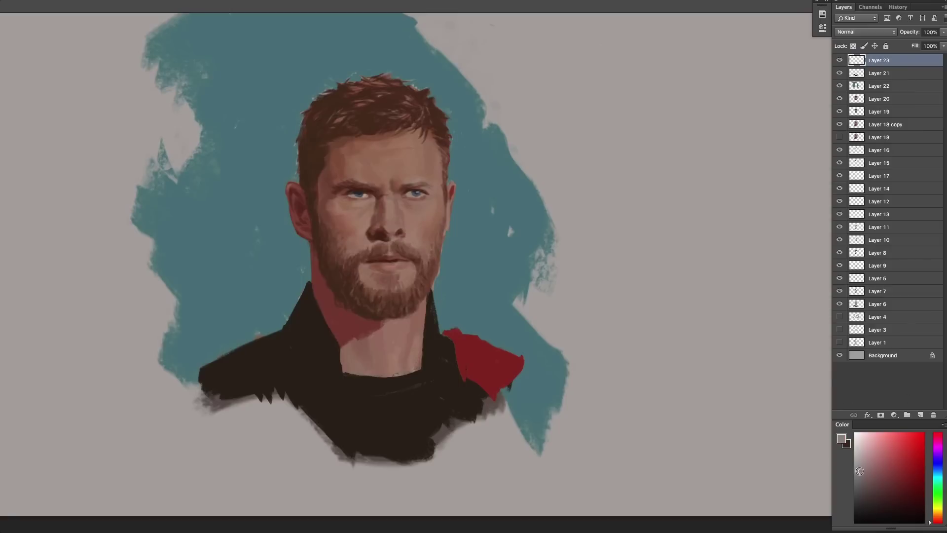
{"action": "left_click_drag", "start_coordinate": [935, 521], "coordinate": [934, 517]}
{"action": "left_click", "coordinate": [862, 468]}
{"action": "key", "text": "super+z"}
{"action": "mouse_move", "coordinate": [454, 395]}
{"action": "left_mouse_down"}
{"action": "mouse_move", "coordinate": [490, 403]}
{"action": "mouse_move", "coordinate": [466, 387]}
{"action": "mouse_move", "coordinate": [471, 402]}
{"action": "mouse_move", "coordinate": [483, 385]}
{"action": "mouse_move", "coordinate": [511, 407]}
{"action": "mouse_move", "coordinate": [479, 391]}
{"action": "mouse_move", "coordinate": [438, 416]}
{"action": "mouse_move", "coordinate": [439, 401]}
{"action": "mouse_move", "coordinate": [471, 422]}
{"action": "mouse_move", "coordinate": [498, 394]}
{"action": "left_mouse_up"}
{"action": "left_click", "coordinate": [866, 483]}
{"action": "key", "text": "super+z"}
Create Layer 24 with a grey-brown round disc below the red cape and move it outward together with Layer 23.
{"action": "left_click", "coordinate": [920, 415]}
{"action": "key", "text": "ctrl+z"}
{"action": "key", "text": "e"}
{"action": "left_click", "coordinate": [878, 73], "text": "shift"}
{"action": "key", "text": "v"}
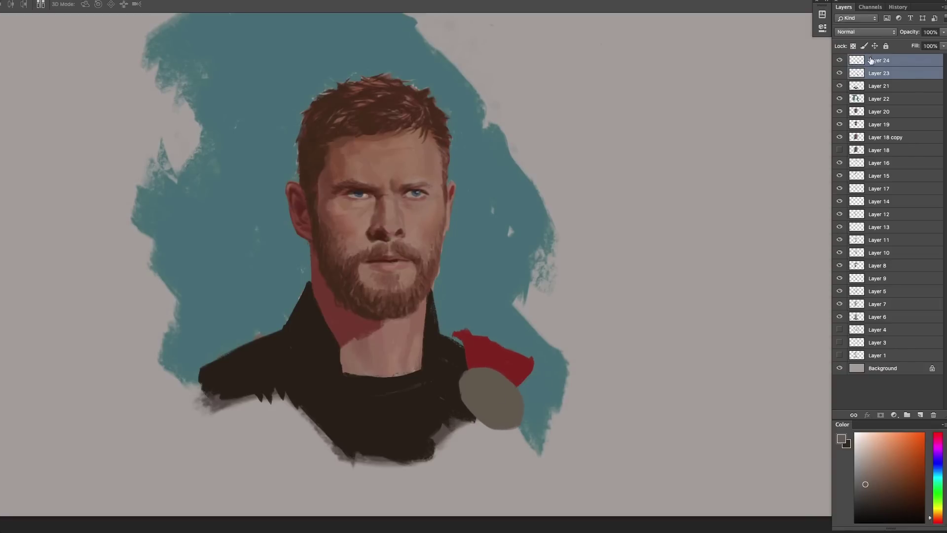
{"action": "left_click", "coordinate": [872, 60]}
Paint the second shoulder disc, and add dark grey armour bands across the chest and below the neckline on Layer 24.
{"action": "key", "text": "b"}
{"action": "mouse_move", "coordinate": [316, 395]}
{"action": "left_mouse_down"}
{"action": "mouse_move", "coordinate": [265, 411]}
{"action": "mouse_move", "coordinate": [294, 408]}
{"action": "mouse_move", "coordinate": [278, 391]}
{"action": "mouse_move", "coordinate": [294, 416]}
{"action": "mouse_move", "coordinate": [262, 391]}
{"action": "mouse_move", "coordinate": [322, 386]}
{"action": "mouse_move", "coordinate": [318, 402]}
{"action": "mouse_move", "coordinate": [300, 373]}
{"action": "mouse_move", "coordinate": [305, 406]}
{"action": "mouse_move", "coordinate": [331, 371]}
{"action": "mouse_move", "coordinate": [388, 426]}
{"action": "mouse_move", "coordinate": [442, 419]}
{"action": "mouse_move", "coordinate": [465, 391]}
{"action": "mouse_move", "coordinate": [407, 461]}
{"action": "mouse_move", "coordinate": [405, 441]}
{"action": "left_mouse_up"}
{"action": "left_click", "coordinate": [865, 494]}
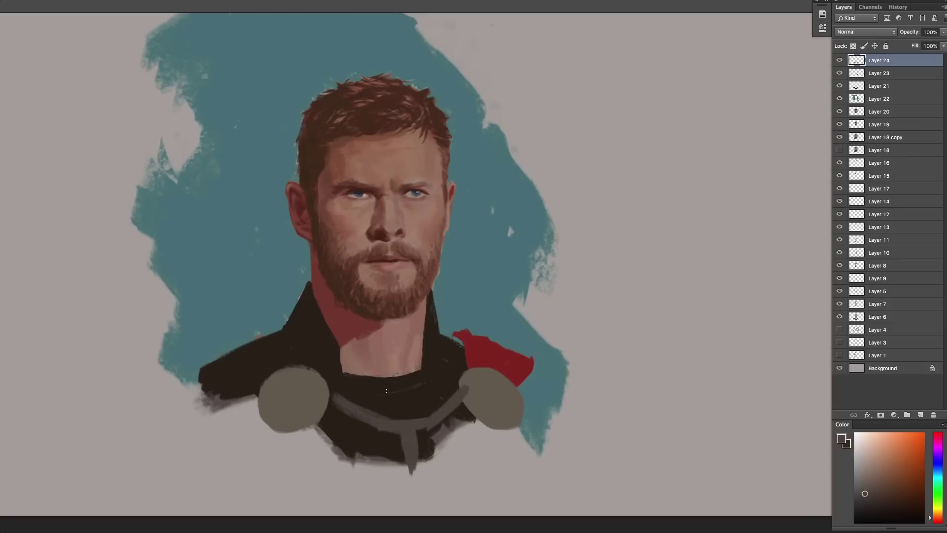
{"action": "mouse_move", "coordinate": [386, 390]}
{"action": "left_mouse_down"}
{"action": "mouse_move", "coordinate": [346, 388]}
{"action": "mouse_move", "coordinate": [417, 385]}
{"action": "left_mouse_up"}
With Layer 24's transparency unlocked, paint a dark reddish-brown neckline band and a dark grey edge along the lit-side collar.
{"action": "key", "text": "/"}
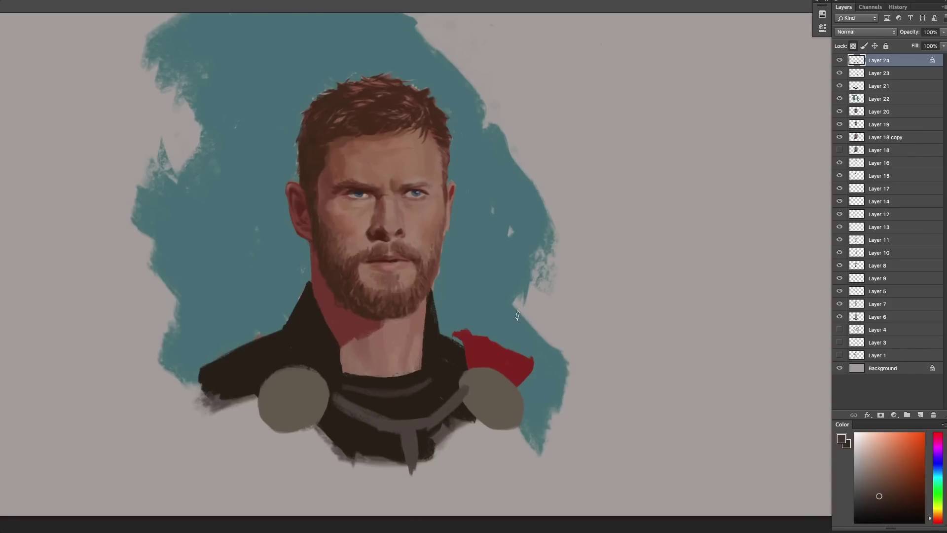
{"action": "left_click", "coordinate": [853, 46]}
{"action": "left_click", "coordinate": [930, 519]}
{"action": "left_click", "coordinate": [903, 501]}
{"action": "left_click_drag", "start_coordinate": [346, 379], "coordinate": [393, 385]}
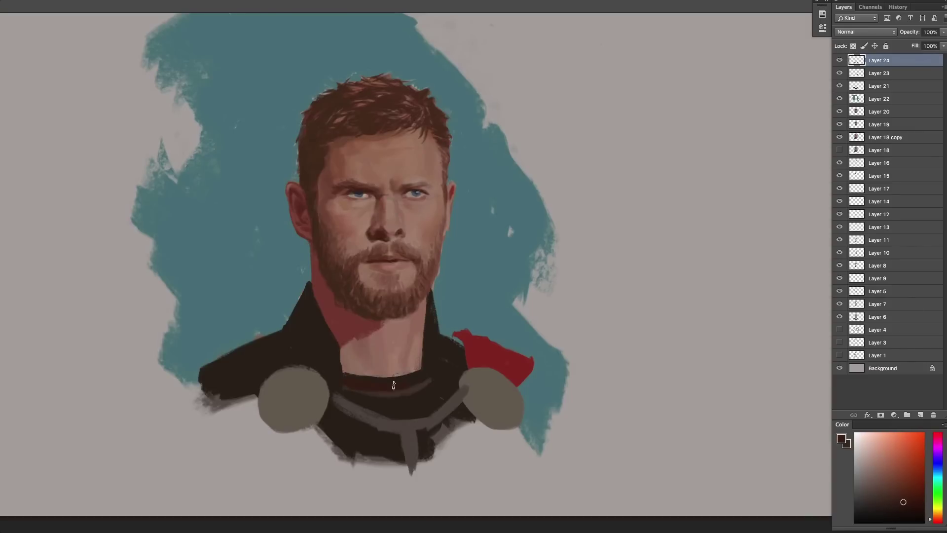
{"action": "left_click", "coordinate": [435, 337], "text": "alt"}
{"action": "left_click_drag", "start_coordinate": [434, 318], "coordinate": [438, 378]}
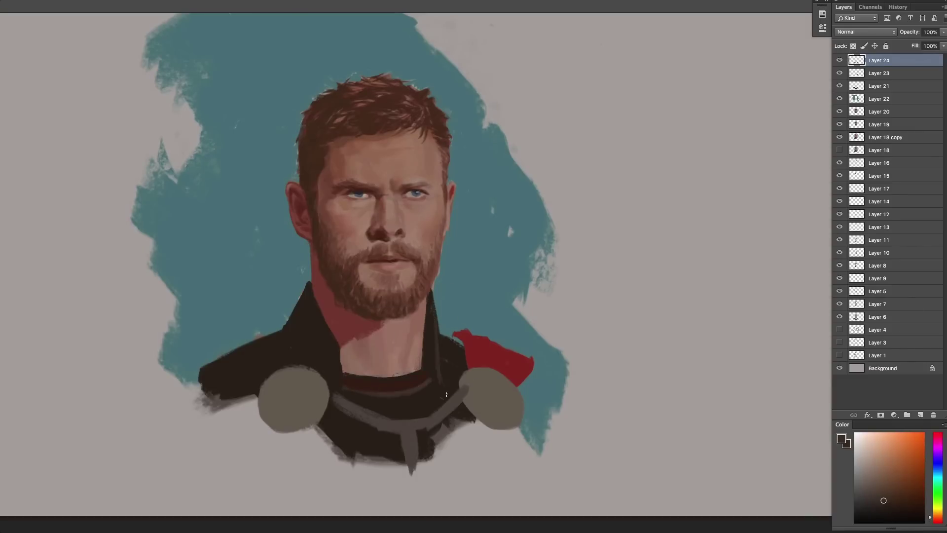
Paint a dark grey plate over the shadow-side shoulder and clean up the dark costume around the shoulder disc on Layer 24.
{"action": "left_click", "coordinate": [866, 500]}
{"action": "left_click", "coordinate": [267, 344], "text": "alt"}
{"action": "left_click", "coordinate": [268, 334], "text": "alt"}
{"action": "mouse_move", "coordinate": [266, 334]}
{"action": "left_mouse_down"}
{"action": "mouse_move", "coordinate": [193, 377]}
{"action": "mouse_move", "coordinate": [263, 409]}
{"action": "left_mouse_up"}
{"action": "left_click", "coordinate": [211, 386], "text": "alt"}
{"action": "left_click", "coordinate": [276, 383], "text": "alt"}
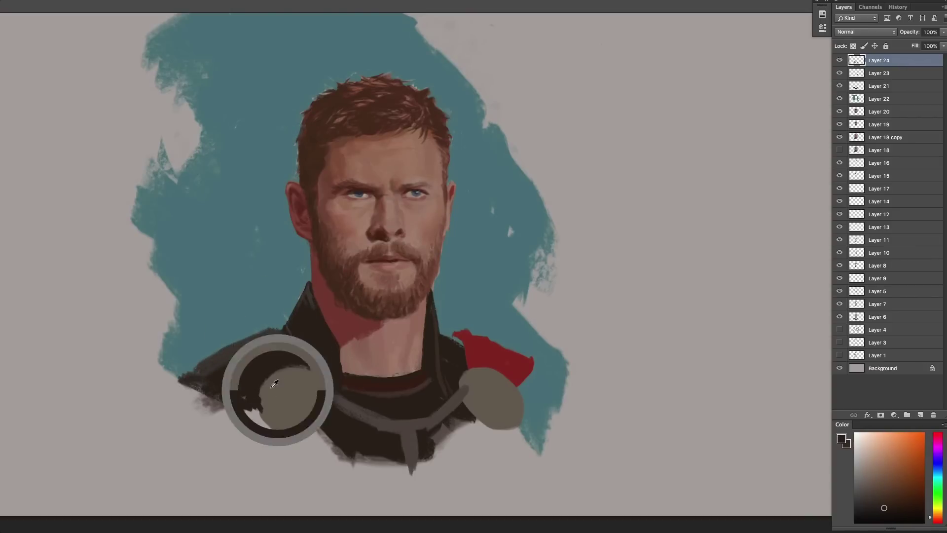
Add thin grey edging to the shadow-side collar and extend the dark brown chest armour down to a ragged point.
{"action": "left_click", "coordinate": [440, 374], "text": "alt"}
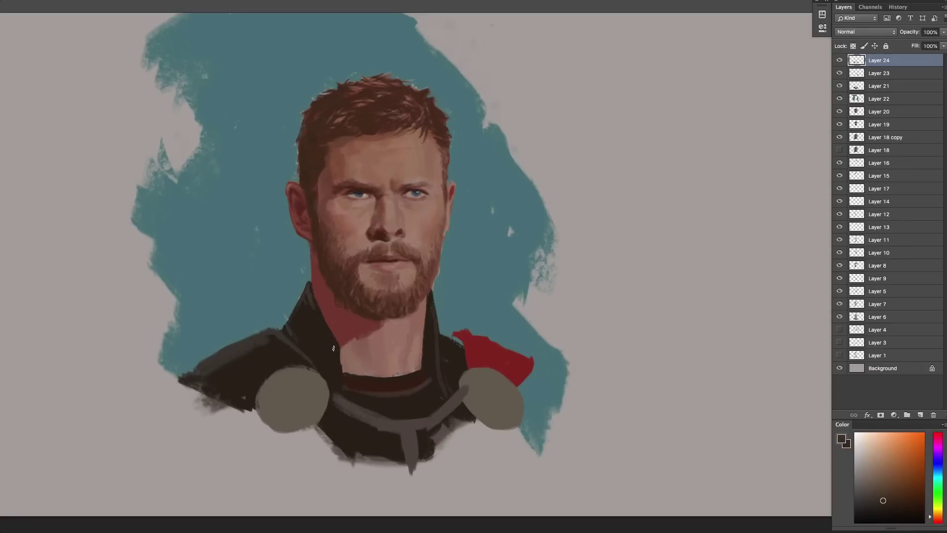
{"action": "left_click", "coordinate": [882, 479]}
{"action": "left_click", "coordinate": [401, 411], "text": "alt"}
{"action": "left_click", "coordinate": [382, 409], "text": "alt"}
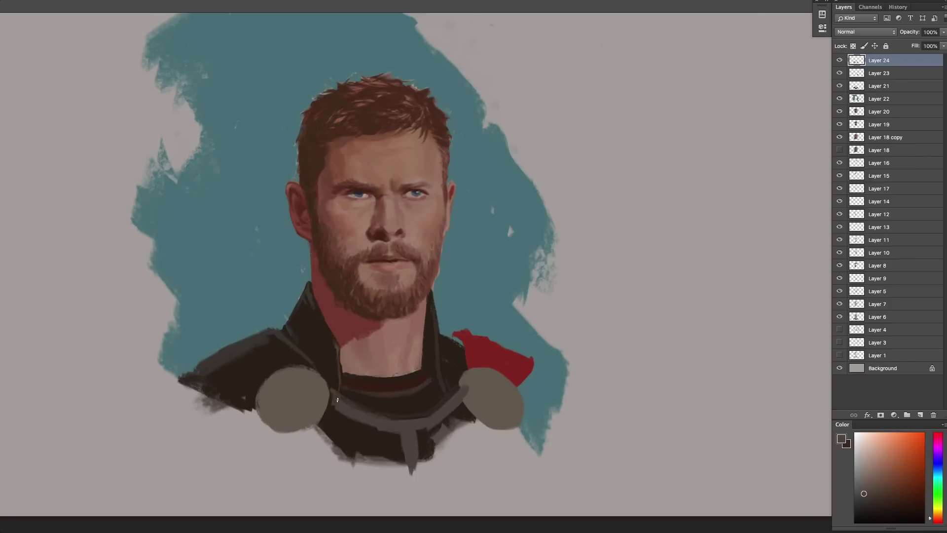
{"action": "left_click", "coordinate": [425, 392], "text": "alt"}
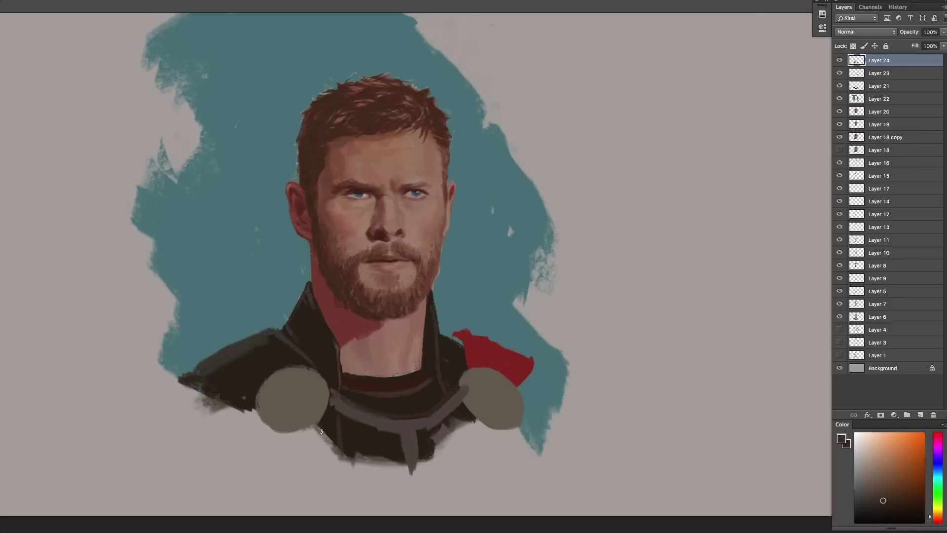
{"action": "mouse_move", "coordinate": [321, 432]}
{"action": "left_mouse_down"}
{"action": "mouse_move", "coordinate": [392, 491]}
{"action": "mouse_move", "coordinate": [404, 476]}
{"action": "mouse_move", "coordinate": [414, 486]}
{"action": "mouse_move", "coordinate": [429, 444]}
{"action": "mouse_move", "coordinate": [400, 446]}
{"action": "mouse_move", "coordinate": [430, 472]}
{"action": "mouse_move", "coordinate": [466, 417]}
{"action": "mouse_move", "coordinate": [459, 444]}
{"action": "mouse_move", "coordinate": [498, 422]}
{"action": "left_mouse_up"}
{"action": "mouse_move", "coordinate": [276, 432]}
{"action": "left_mouse_down"}
{"action": "mouse_move", "coordinate": [249, 424]}
{"action": "mouse_move", "coordinate": [306, 437]}
{"action": "left_mouse_up"}
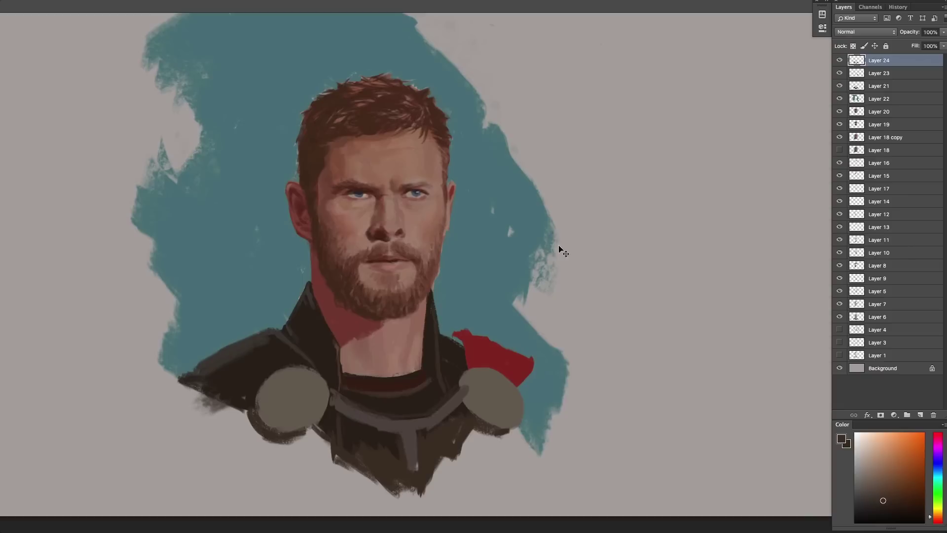
Create Layer 25 above Layer 24 and finish shading dark concentric rings on the shadow-side shoulder disc.
{"action": "mouse_move", "coordinate": [271, 395]}
{"action": "left_mouse_down"}
{"action": "mouse_move", "coordinate": [276, 418]}
{"action": "mouse_move", "coordinate": [281, 379]}
{"action": "left_mouse_up"}
{"action": "left_click", "coordinate": [840, 61]}
{"action": "left_click", "coordinate": [839, 61]}
{"action": "left_click", "coordinate": [921, 415]}
{"action": "mouse_move", "coordinate": [306, 375]}
{"action": "left_mouse_down"}
{"action": "mouse_move", "coordinate": [321, 409]}
{"action": "mouse_move", "coordinate": [278, 422]}
{"action": "mouse_move", "coordinate": [259, 395]}
{"action": "mouse_move", "coordinate": [320, 407]}
{"action": "mouse_move", "coordinate": [319, 389]}
{"action": "left_mouse_up"}
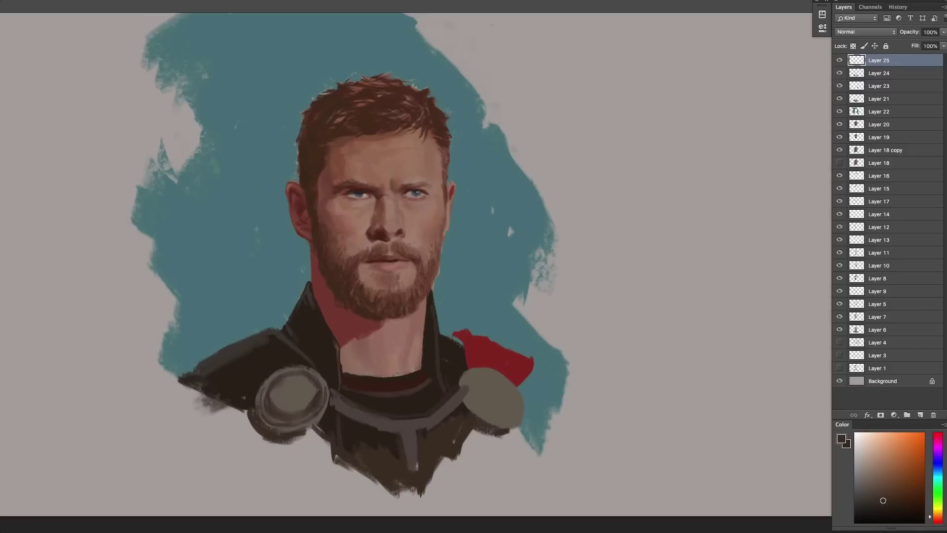
Darken the outer rims of both shoulder discs and paint an inner ring on the lit-side disc.
{"action": "left_click", "coordinate": [472, 383], "text": "alt"}
{"action": "mouse_move", "coordinate": [462, 386]}
{"action": "left_mouse_down"}
{"action": "mouse_move", "coordinate": [465, 401]}
{"action": "mouse_move", "coordinate": [494, 427]}
{"action": "mouse_move", "coordinate": [459, 394]}
{"action": "left_mouse_up"}
{"action": "key", "text": "x"}
{"action": "left_click", "coordinate": [455, 372], "text": "alt"}
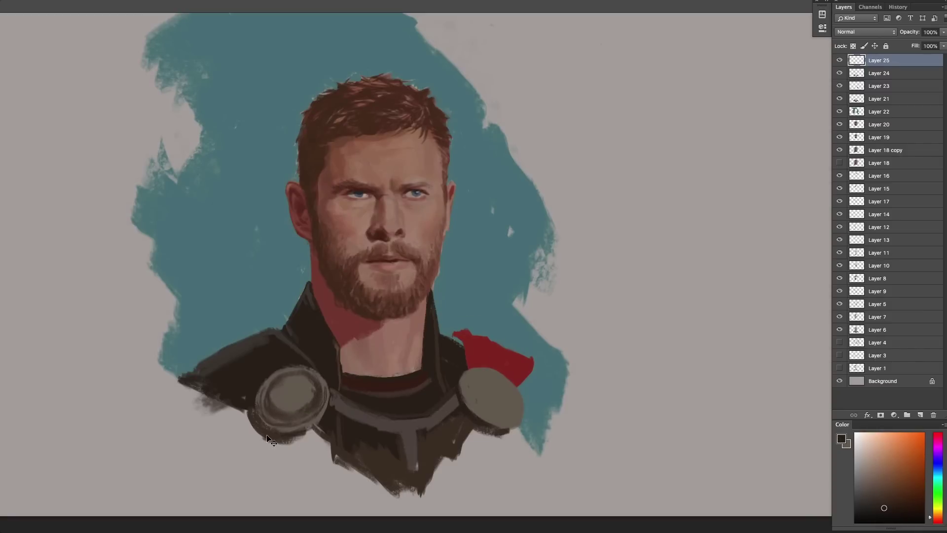
{"action": "left_click_drag", "start_coordinate": [321, 422], "coordinate": [298, 434]}
{"action": "left_click", "coordinate": [317, 399], "text": "alt"}
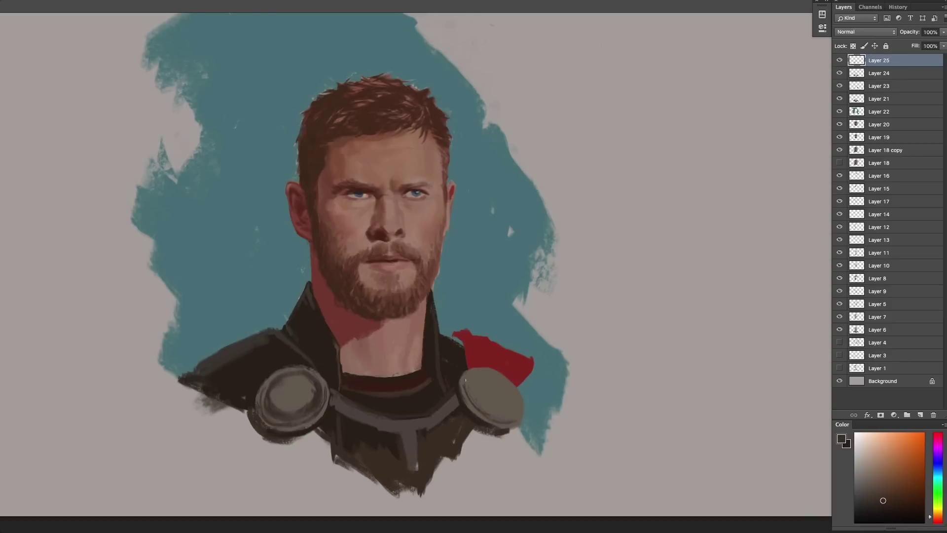
{"action": "mouse_move", "coordinate": [466, 380]}
{"action": "left_mouse_down"}
{"action": "mouse_move", "coordinate": [495, 415]}
{"action": "mouse_move", "coordinate": [516, 416]}
{"action": "mouse_move", "coordinate": [483, 405]}
{"action": "left_mouse_up"}
{"action": "mouse_move", "coordinate": [479, 390]}
{"action": "left_mouse_down"}
{"action": "mouse_move", "coordinate": [494, 409]}
{"action": "mouse_move", "coordinate": [476, 373]}
{"action": "mouse_move", "coordinate": [498, 375]}
{"action": "mouse_move", "coordinate": [508, 382]}
{"action": "mouse_move", "coordinate": [496, 413]}
{"action": "mouse_move", "coordinate": [517, 420]}
{"action": "left_mouse_up"}
{"action": "left_click", "coordinate": [486, 399], "text": "alt"}
Select Layer 23 and extend the red cape inward to the collar and down along its outer edge.
{"action": "left_click", "coordinate": [839, 99]}
{"action": "left_click", "coordinate": [840, 87]}
{"action": "left_click", "coordinate": [840, 86]}
{"action": "left_click", "coordinate": [873, 87]}
{"action": "left_click", "coordinate": [487, 356], "text": "alt"}
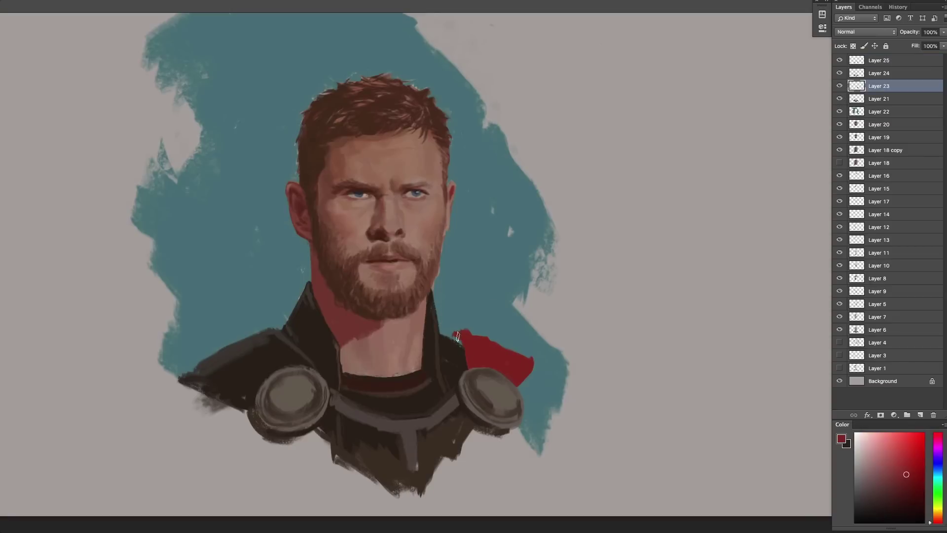
{"action": "left_click_drag", "start_coordinate": [456, 335], "coordinate": [465, 366]}
{"action": "left_click_drag", "start_coordinate": [456, 334], "coordinate": [451, 334]}
{"action": "mouse_move", "coordinate": [534, 360]}
{"action": "left_mouse_down"}
{"action": "mouse_move", "coordinate": [517, 390]}
{"action": "mouse_move", "coordinate": [545, 422]}
{"action": "mouse_move", "coordinate": [525, 461]}
{"action": "mouse_move", "coordinate": [523, 434]}
{"action": "left_mouse_up"}
Paint dark upper-arm shapes on the shadow side and grey-brown armour below both shoulder discs on Layer 23.
{"action": "left_click", "coordinate": [475, 423], "text": "alt"}
{"action": "mouse_move", "coordinate": [244, 419]}
{"action": "left_mouse_down"}
{"action": "mouse_move", "coordinate": [201, 388]}
{"action": "mouse_move", "coordinate": [154, 416]}
{"action": "mouse_move", "coordinate": [250, 477]}
{"action": "left_mouse_up"}
{"action": "left_click_drag", "start_coordinate": [199, 405], "coordinate": [249, 453]}
{"action": "left_click_drag", "start_coordinate": [227, 422], "coordinate": [251, 437]}
{"action": "mouse_move", "coordinate": [250, 438]}
{"action": "left_mouse_down"}
{"action": "mouse_move", "coordinate": [247, 461]}
{"action": "mouse_move", "coordinate": [277, 453]}
{"action": "mouse_move", "coordinate": [254, 468]}
{"action": "left_mouse_up"}
{"action": "left_click", "coordinate": [412, 452], "text": "alt"}
{"action": "left_click_drag", "start_coordinate": [281, 450], "coordinate": [323, 434]}
{"action": "left_click_drag", "start_coordinate": [245, 419], "coordinate": [257, 439]}
{"action": "mouse_move", "coordinate": [472, 434]}
{"action": "left_mouse_down"}
{"action": "mouse_move", "coordinate": [520, 461]}
{"action": "mouse_move", "coordinate": [510, 448]}
{"action": "left_mouse_up"}
Extend the dark shadow-side sleeve outward and add a dark upper arm below the cape on the lit side.
{"action": "left_click", "coordinate": [206, 365], "text": "alt"}
{"action": "mouse_move", "coordinate": [183, 377]}
{"action": "left_mouse_down"}
{"action": "mouse_move", "coordinate": [196, 368]}
{"action": "mouse_move", "coordinate": [143, 419]}
{"action": "left_mouse_up"}
{"action": "left_click", "coordinate": [178, 380], "text": "alt"}
{"action": "left_click_drag", "start_coordinate": [535, 388], "coordinate": [556, 409]}
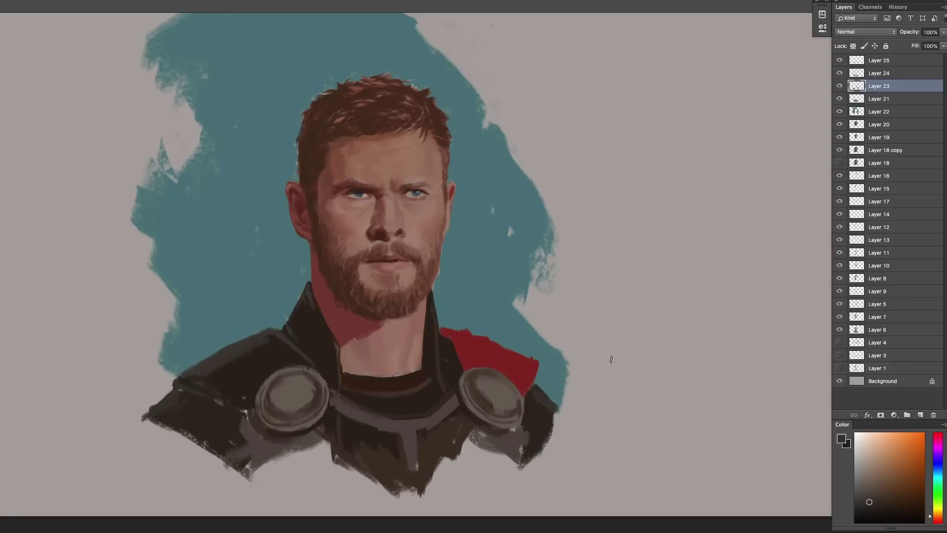
Create Layer 26 on top and paint lighter skin highlights across the forehead.
{"action": "key", "text": "ctrl+shift+alt+n"}
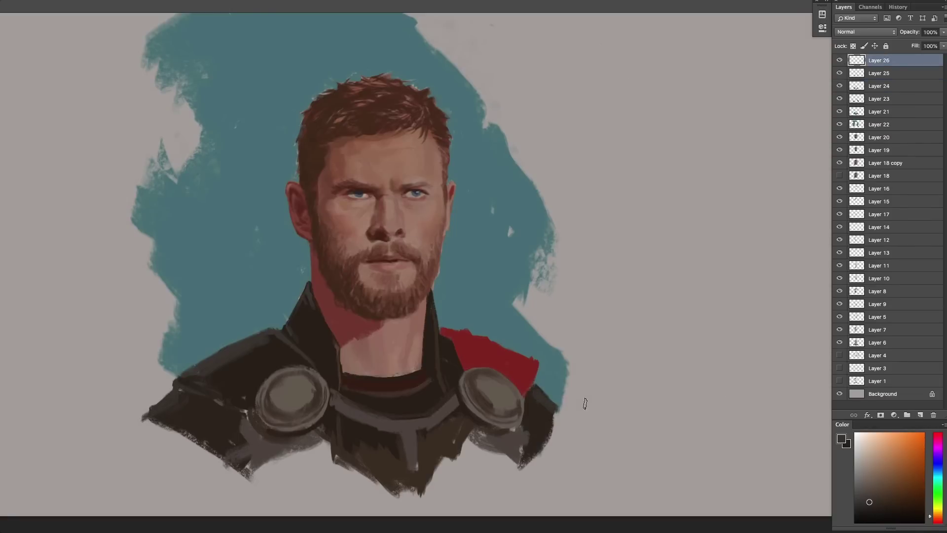
{"action": "left_click", "coordinate": [403, 149], "text": "alt"}
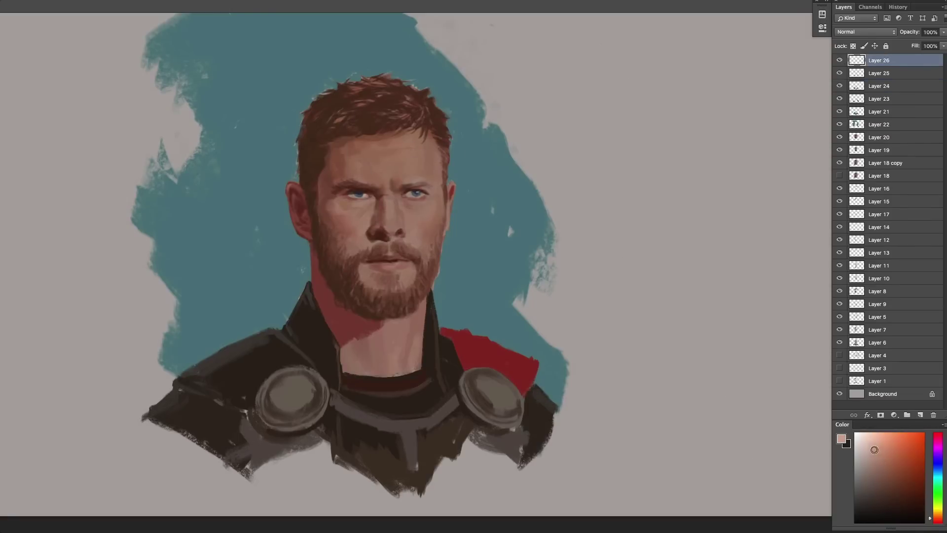
{"action": "left_click", "coordinate": [406, 141], "text": "alt"}
{"action": "left_click_drag", "start_coordinate": [411, 155], "coordinate": [368, 152]}
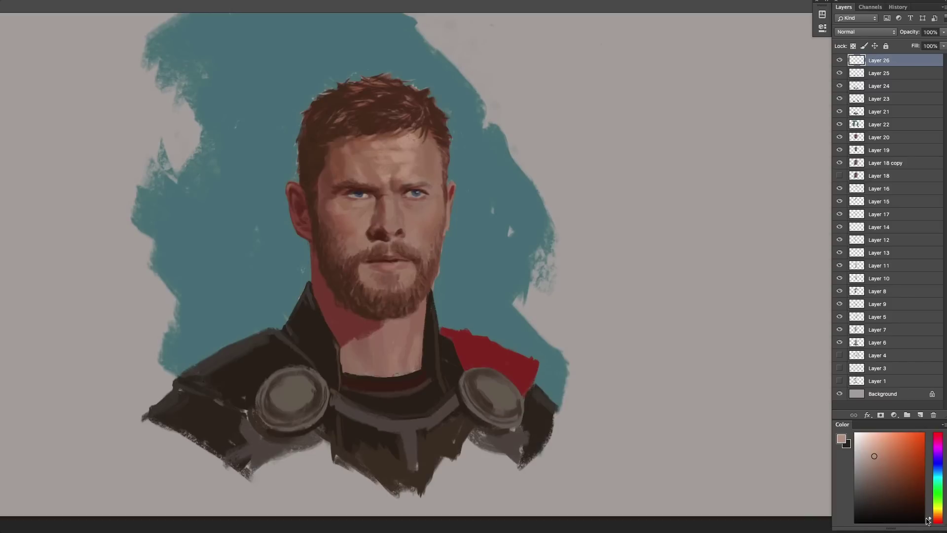
Refine the skin on the shadow-side cheek, nose bridge and brow with sampled reddish and light skin tones.
{"action": "left_click_drag", "start_coordinate": [926, 518], "coordinate": [929, 518]}
{"action": "left_click", "coordinate": [354, 243], "text": "alt"}
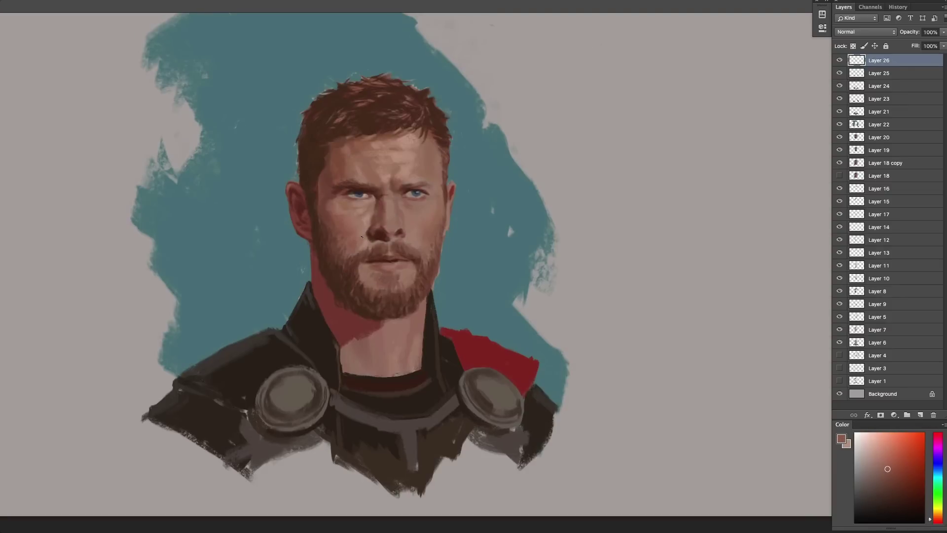
{"action": "left_click", "coordinate": [381, 222], "text": "alt"}
{"action": "left_click", "coordinate": [386, 196], "text": "alt"}
{"action": "left_click", "coordinate": [385, 191], "text": "alt"}
{"action": "left_click", "coordinate": [402, 159], "text": "alt"}
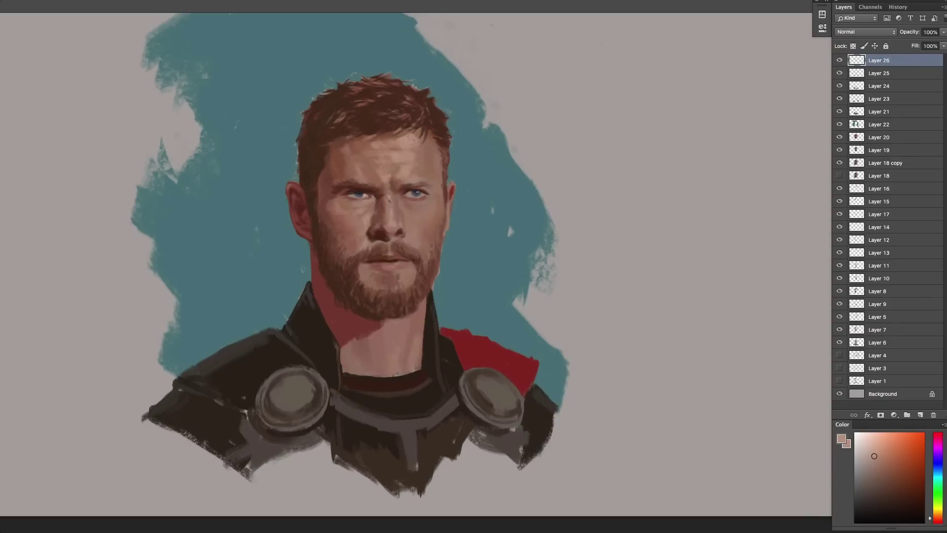
Refine the nose, upper moustache edge and lit-side temple with sampled light and reddish-brown skin tones.
{"action": "left_click", "coordinate": [410, 217], "text": "alt"}
{"action": "left_click", "coordinate": [395, 158], "text": "alt"}
{"action": "left_click", "coordinate": [397, 224], "text": "alt"}
{"action": "left_click", "coordinate": [384, 242], "text": "alt"}
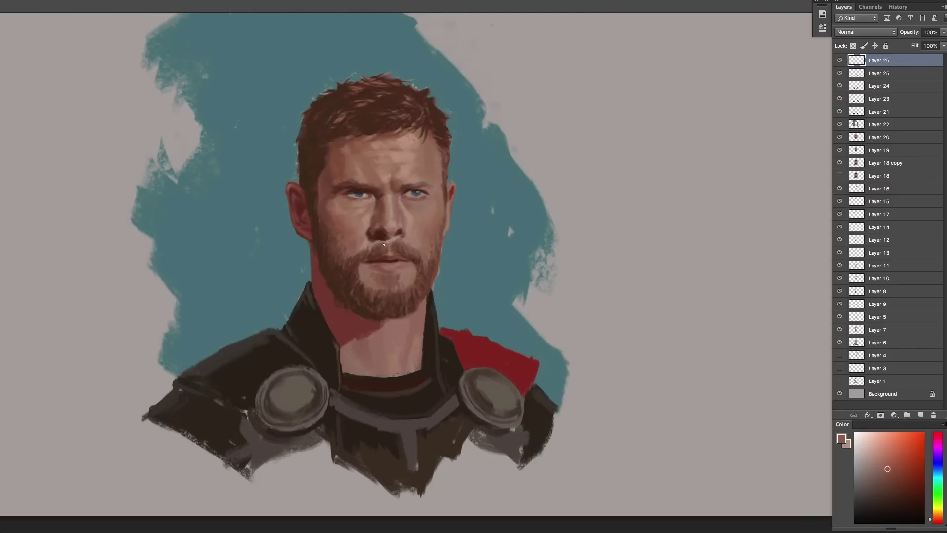
{"action": "left_click", "coordinate": [373, 244], "text": "alt"}
{"action": "left_click", "coordinate": [394, 239], "text": "alt"}
{"action": "left_click", "coordinate": [434, 172], "text": "alt"}
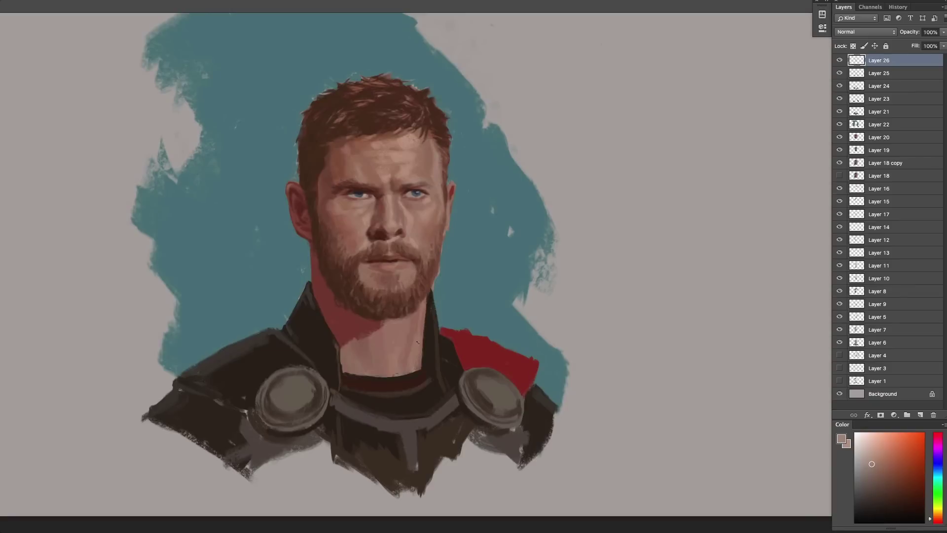
Model the lit part of the neck with warm light and mid skin tones.
{"action": "left_click", "coordinate": [426, 245], "text": "alt"}
{"action": "left_click", "coordinate": [395, 345], "text": "alt"}
{"action": "left_click", "coordinate": [378, 332], "text": "alt"}
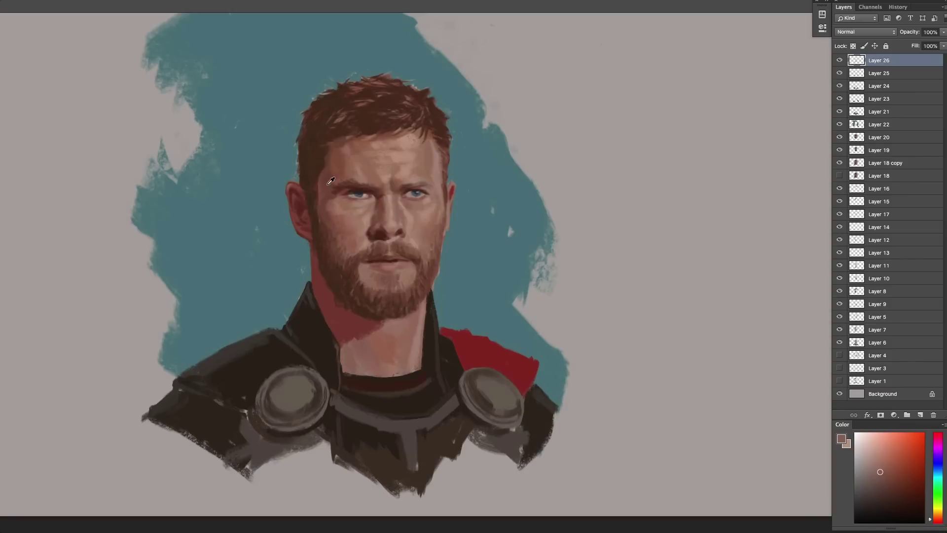
{"action": "left_click", "coordinate": [351, 373], "text": "alt"}
{"action": "left_click", "coordinate": [374, 338], "text": "alt"}
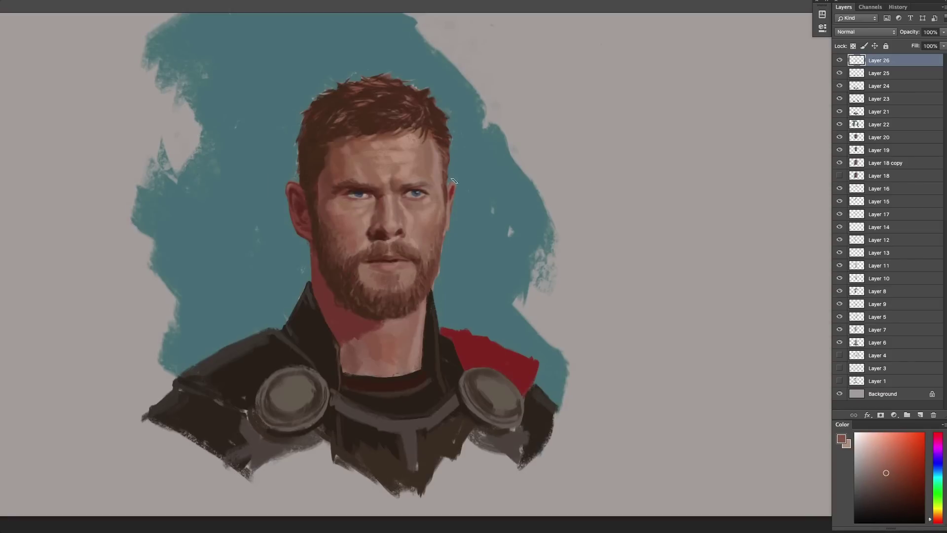
Paint a dark reddish-brown shadow on the neck under the jaw and along the shadow-side collar.
{"action": "left_click", "coordinate": [347, 315], "text": "alt"}
{"action": "left_click", "coordinate": [337, 305], "text": "alt"}
{"action": "mouse_move", "coordinate": [333, 306]}
{"action": "left_mouse_down"}
{"action": "mouse_move", "coordinate": [337, 329]}
{"action": "mouse_move", "coordinate": [318, 304]}
{"action": "mouse_move", "coordinate": [335, 324]}
{"action": "mouse_move", "coordinate": [384, 323]}
{"action": "left_mouse_up"}
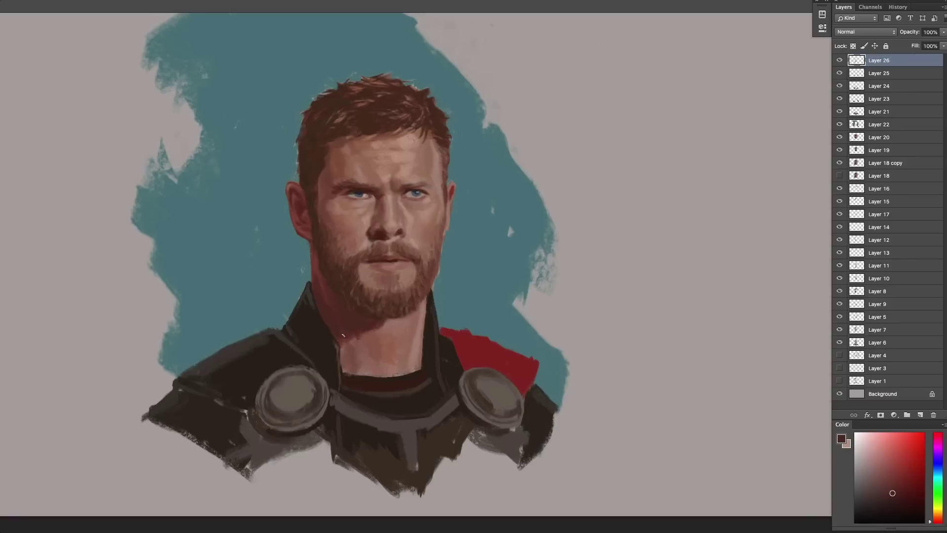
{"action": "left_click", "coordinate": [356, 336], "text": "alt"}
{"action": "left_click", "coordinate": [365, 326], "text": "alt"}
{"action": "left_click", "coordinate": [316, 264], "text": "alt"}
{"action": "left_click_drag", "start_coordinate": [313, 275], "coordinate": [318, 270]}
Clean up the shadow-side ear and hair outline with background teal and dark brown.
{"action": "left_click", "coordinate": [285, 211], "text": "alt"}
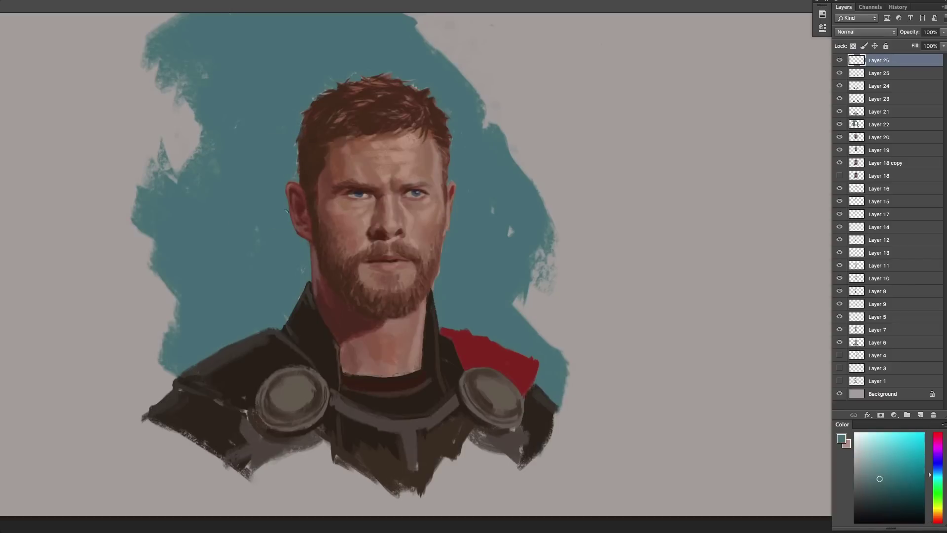
{"action": "left_click", "coordinate": [303, 148], "text": "alt"}
{"action": "left_click_drag", "start_coordinate": [301, 143], "coordinate": [298, 151]}
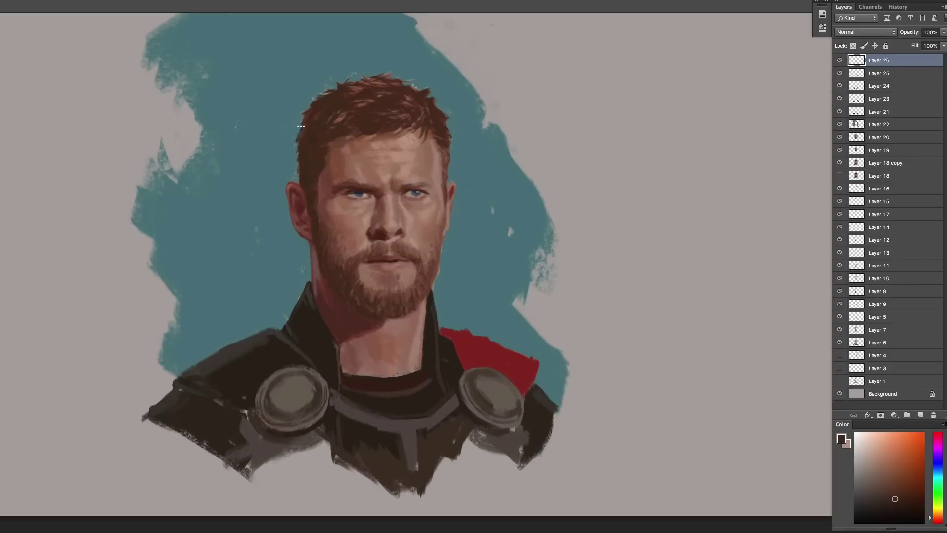
{"action": "left_click", "coordinate": [291, 151], "text": "alt"}
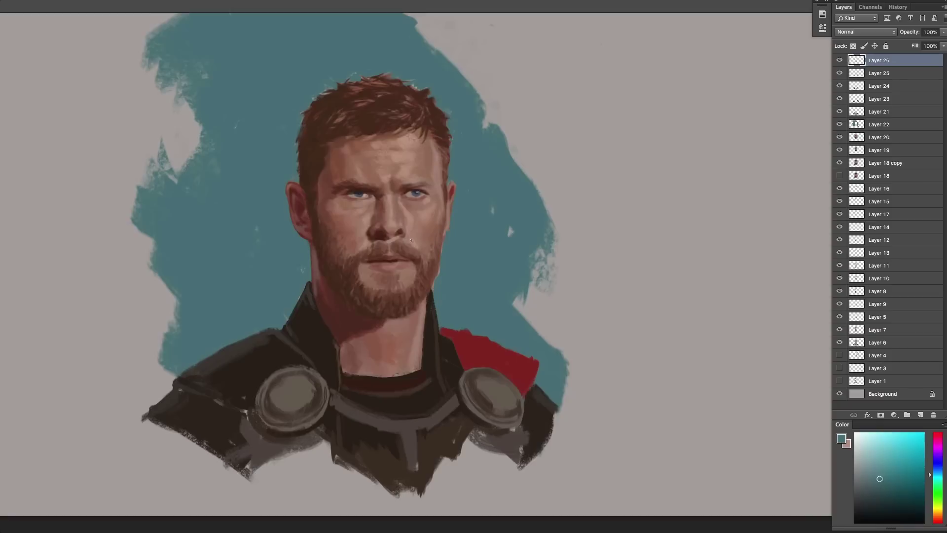
Add light skin strokes at the base of the neck and dark red shadow strokes under the beard.
{"action": "left_click", "coordinate": [419, 346], "text": "alt"}
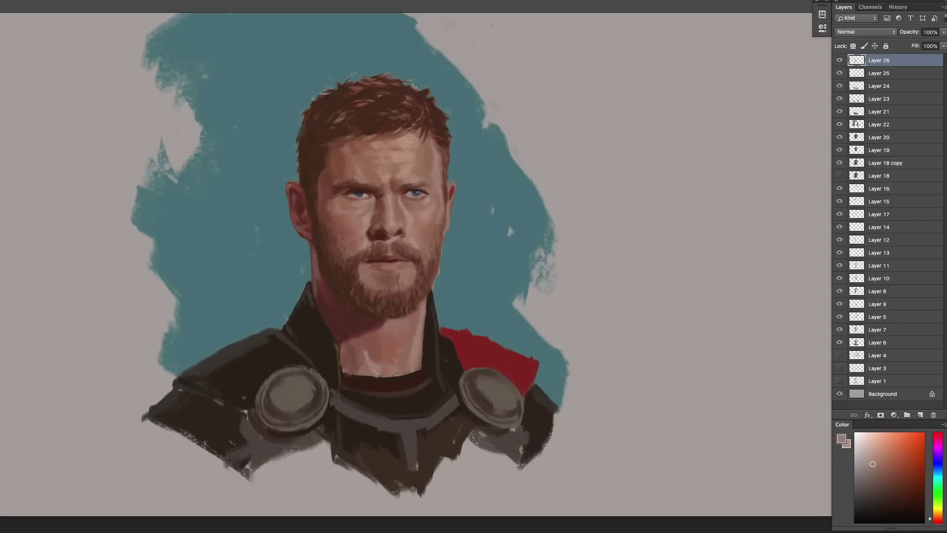
{"action": "left_click", "coordinate": [370, 323], "text": "alt"}
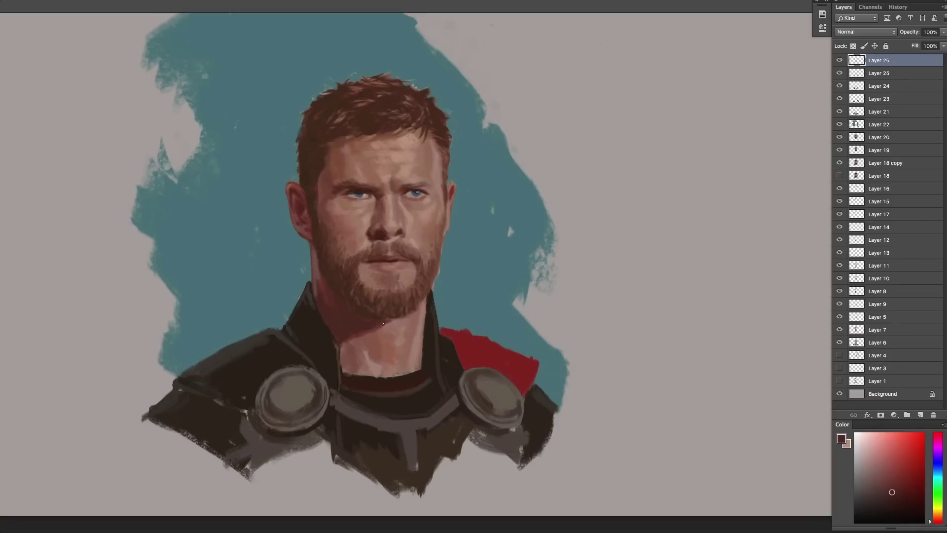
{"action": "left_click", "coordinate": [375, 330], "text": "alt"}
{"action": "left_click_drag", "start_coordinate": [377, 325], "coordinate": [394, 319]}
{"action": "left_click", "coordinate": [387, 314], "text": "alt"}
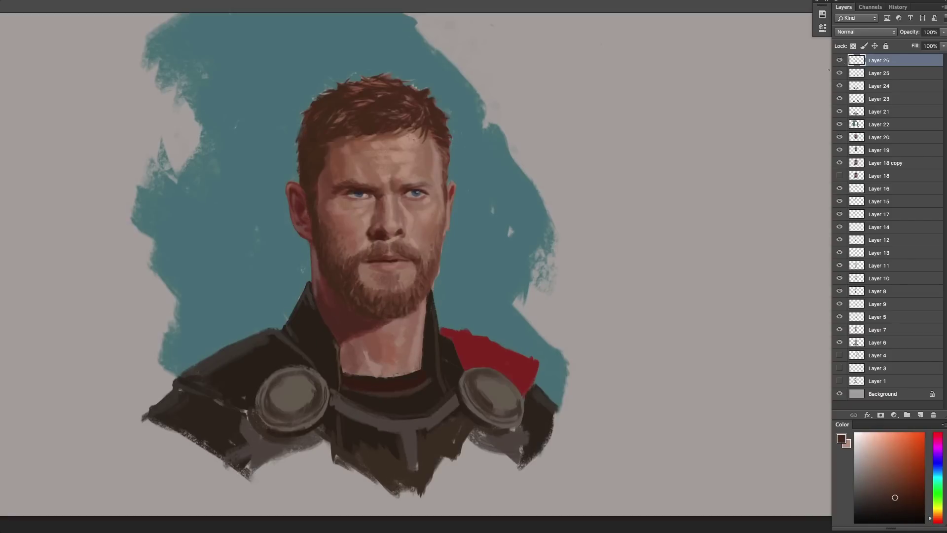
Try light grey strokes at the centre of the shadow-side shoulder disc and undo them.
{"action": "left_click", "coordinate": [881, 461]}
{"action": "left_click", "coordinate": [299, 396]}
{"action": "key", "text": "super+z"}
{"action": "left_click_drag", "start_coordinate": [879, 462], "coordinate": [863, 465]}
{"action": "left_click_drag", "start_coordinate": [292, 387], "coordinate": [296, 390]}
{"action": "key", "text": "super+z"}
Paint warm light-grey rim highlights and rivets on the shadow-side shoulder disc and darken its centre with texture.
{"action": "left_click_drag", "start_coordinate": [937, 518], "coordinate": [938, 516]}
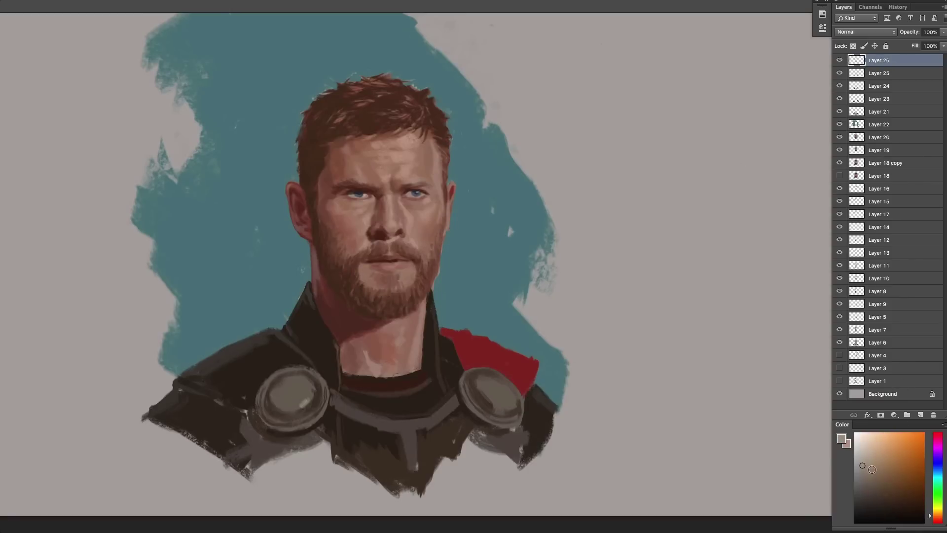
{"action": "left_click", "coordinate": [868, 467]}
{"action": "mouse_move", "coordinate": [292, 410]}
{"action": "left_mouse_down"}
{"action": "mouse_move", "coordinate": [308, 397]}
{"action": "mouse_move", "coordinate": [269, 418]}
{"action": "left_mouse_up"}
{"action": "left_click_drag", "start_coordinate": [322, 400], "coordinate": [301, 425]}
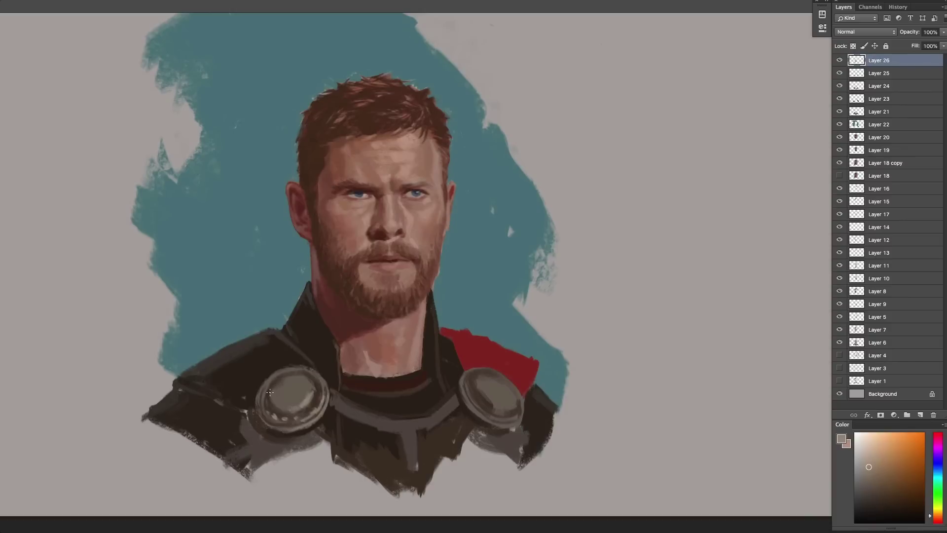
{"action": "left_click", "coordinate": [314, 385], "text": "alt"}
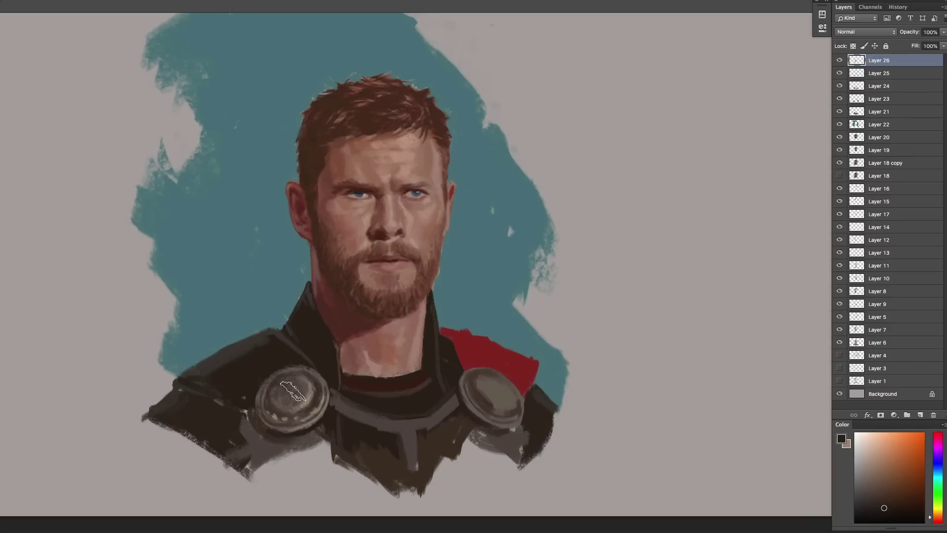
Texture the lit-side shoulder disc with dark marks and warm light-grey highlights.
{"action": "left_click", "coordinate": [491, 395], "text": "alt"}
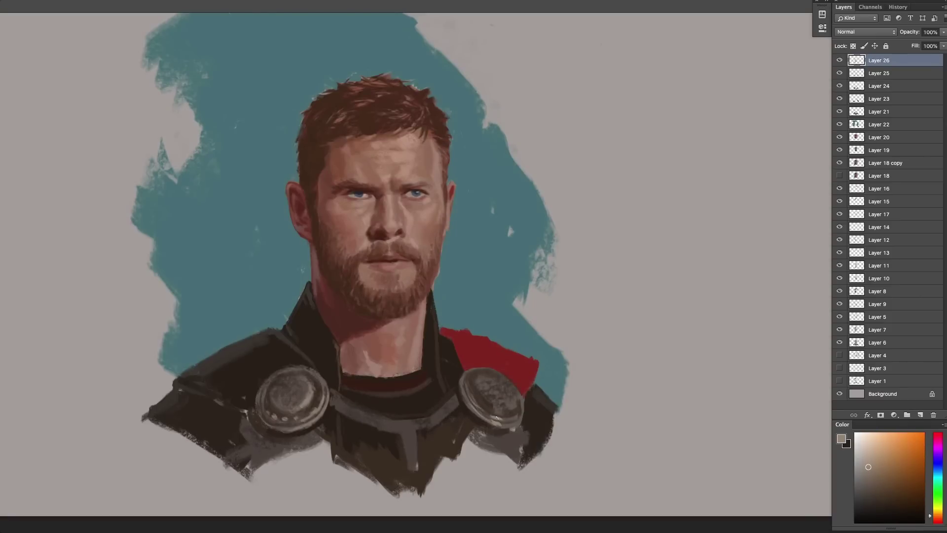
{"action": "left_click_drag", "start_coordinate": [517, 395], "coordinate": [515, 388]}
{"action": "key", "text": "x"}
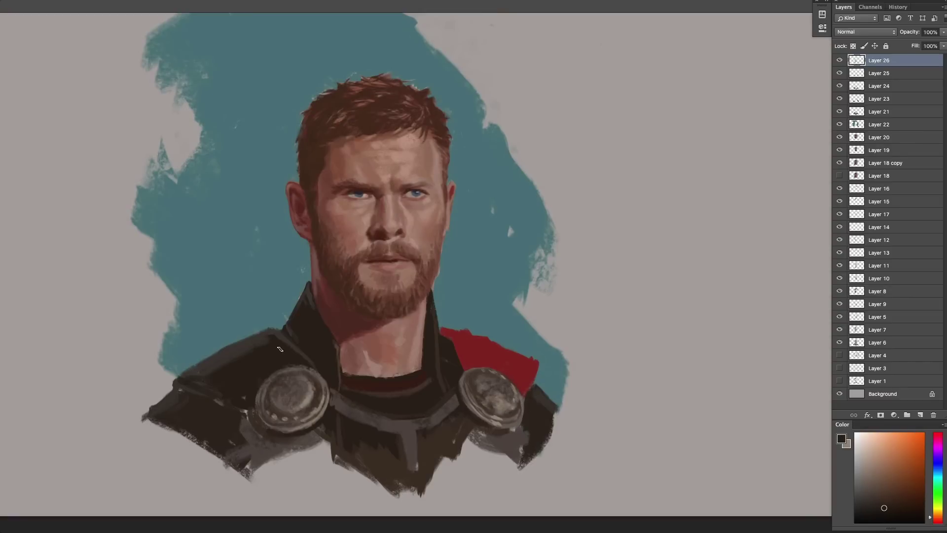
Edge the chest band and its central vertical strip with light grey highlights and dark outlines.
{"action": "key", "text": "x"}
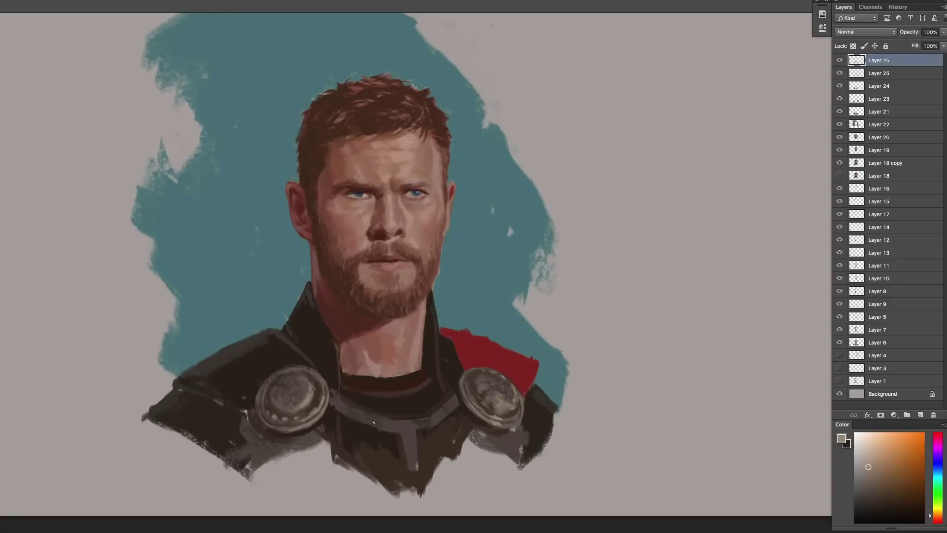
{"action": "mouse_move", "coordinate": [387, 421]}
{"action": "left_mouse_down"}
{"action": "mouse_move", "coordinate": [406, 452]}
{"action": "mouse_move", "coordinate": [384, 426]}
{"action": "mouse_move", "coordinate": [409, 440]}
{"action": "mouse_move", "coordinate": [408, 432]}
{"action": "mouse_move", "coordinate": [408, 463]}
{"action": "left_mouse_up"}
{"action": "key", "text": "x"}
{"action": "key", "text": "x"}
{"action": "key", "text": "x"}
{"action": "key", "text": "x"}
{"action": "key", "text": "x"}
{"action": "key", "text": "x"}
{"action": "left_click_drag", "start_coordinate": [430, 419], "coordinate": [419, 421]}
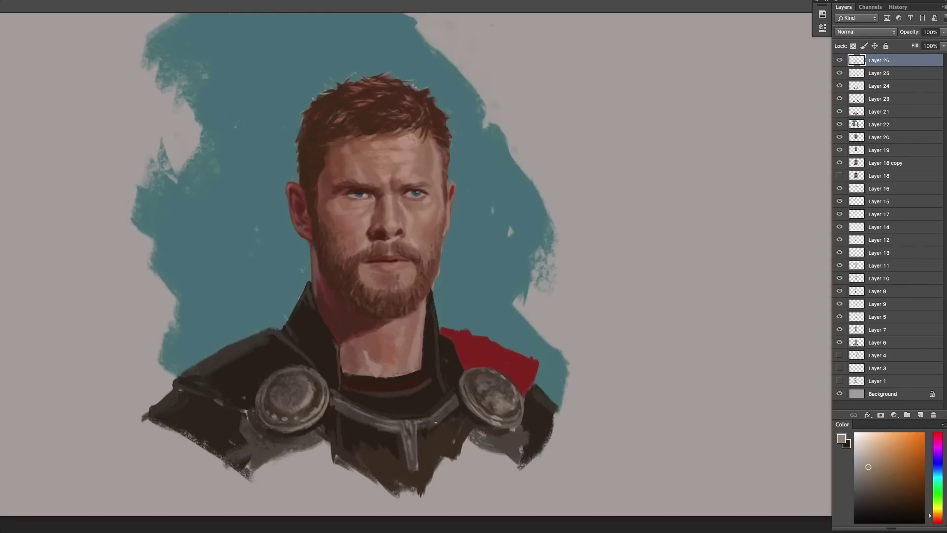
{"action": "left_click", "coordinate": [373, 429], "text": "alt"}
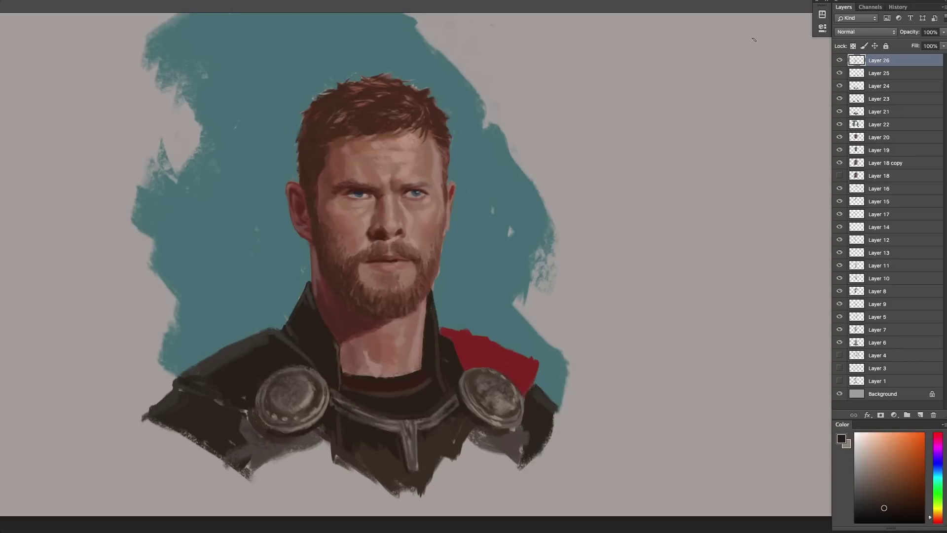
Paint dark red fold lines and brighter red strokes across the red cape on the shoulder.
{"action": "left_click", "coordinate": [458, 340], "text": "alt"}
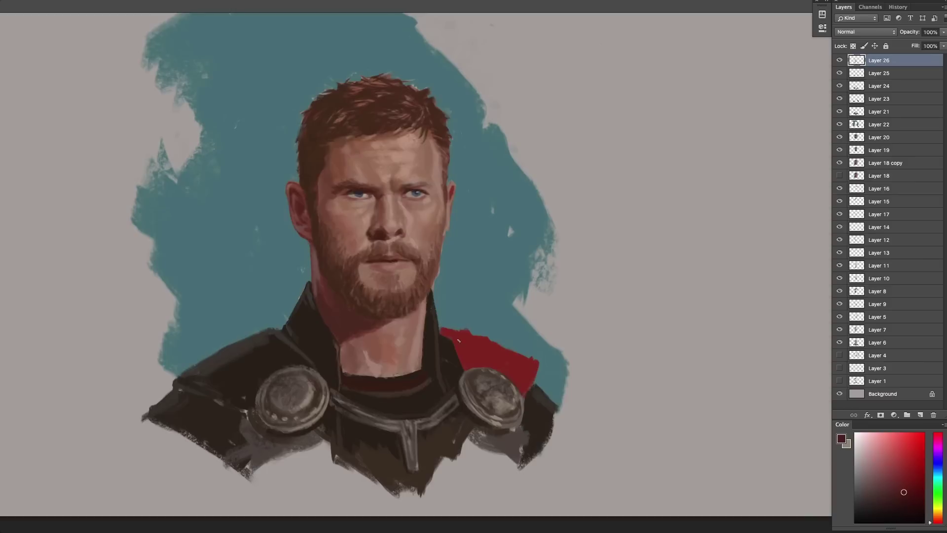
{"action": "left_click_drag", "start_coordinate": [441, 331], "coordinate": [463, 371]}
{"action": "left_click", "coordinate": [520, 355], "text": "alt"}
{"action": "left_click_drag", "start_coordinate": [537, 368], "coordinate": [535, 378]}
Add a new layer above Layer 22, clip it to that layer and set its blend mode to Soft Light.
{"action": "left_click", "coordinate": [855, 127]}
{"action": "key", "text": "ctrl+shift+alt+n"}
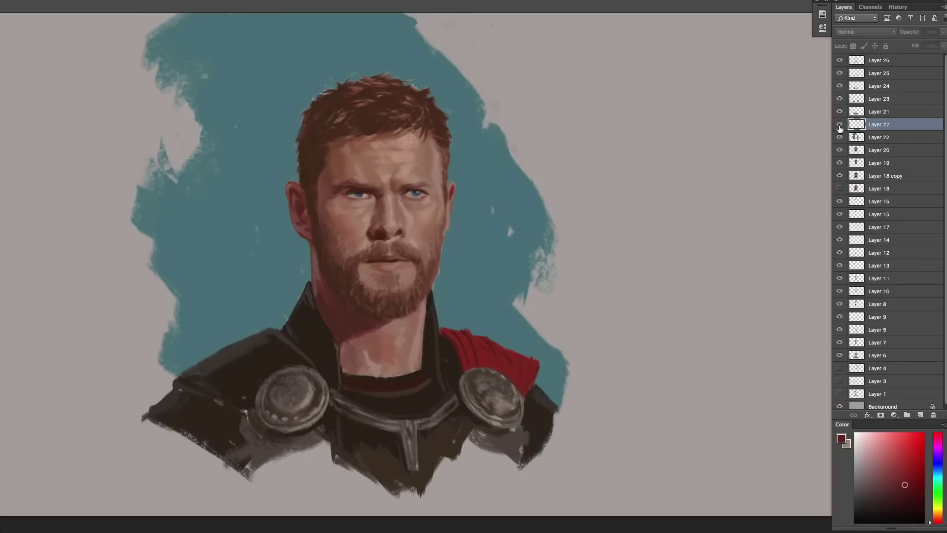
{"action": "key", "text": "ctrl+alt+g"}
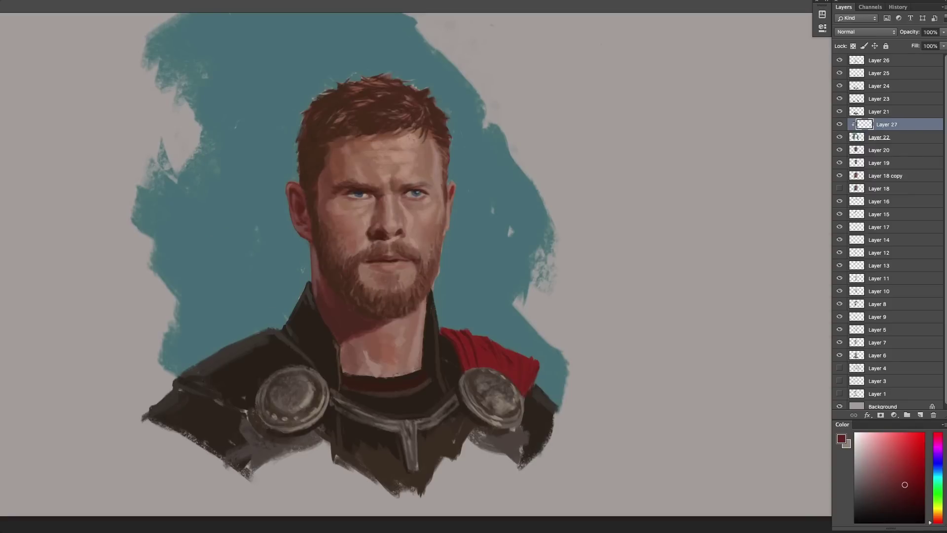
{"action": "left_click", "coordinate": [665, 162], "text": "alt"}
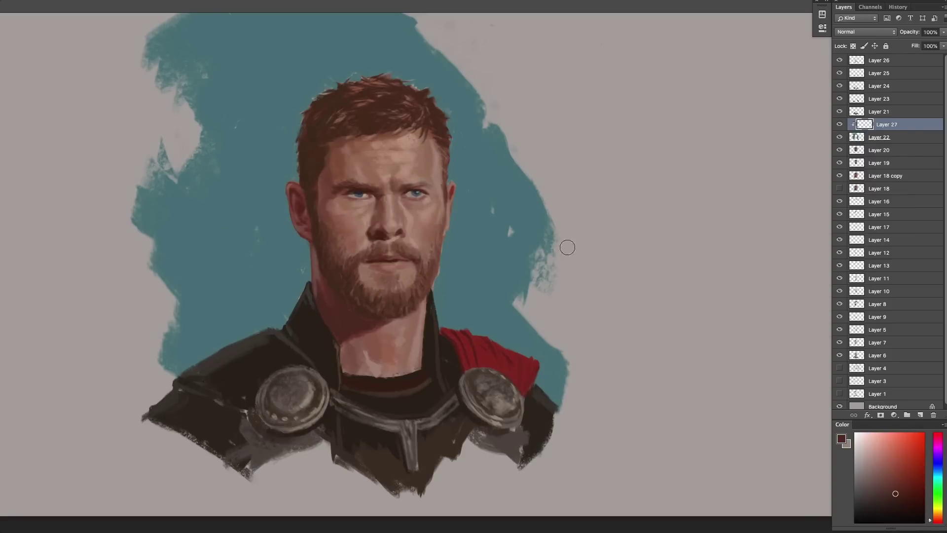
{"action": "left_click", "coordinate": [871, 32]}
{"action": "left_click", "coordinate": [861, 140]}
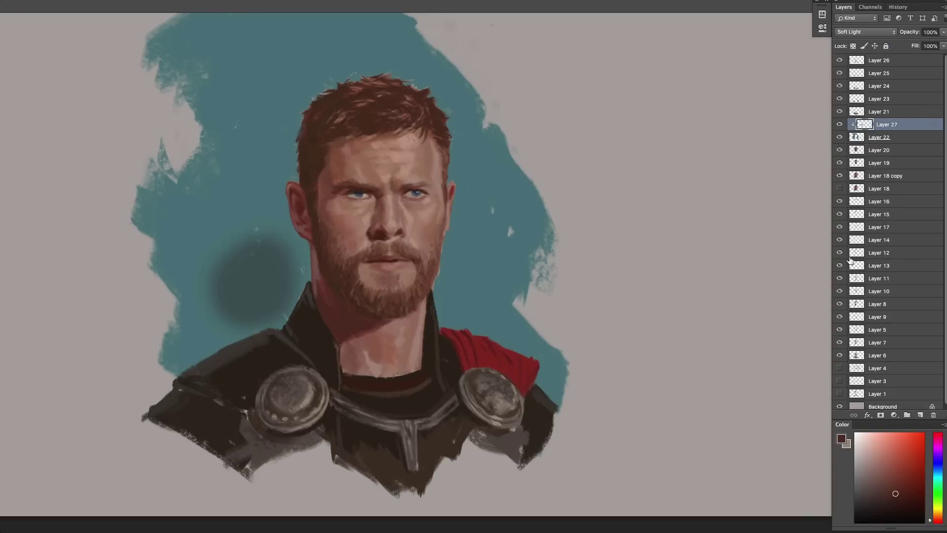
Try soft dark and teal strokes on the background beside the neck and undo them.
{"action": "key", "text": "ctrl+z"}
{"action": "left_click", "coordinate": [886, 476]}
{"action": "left_click", "coordinate": [941, 474]}
{"action": "left_click_drag", "start_coordinate": [266, 262], "coordinate": [280, 310]}
{"action": "key", "text": "ctrl+z"}
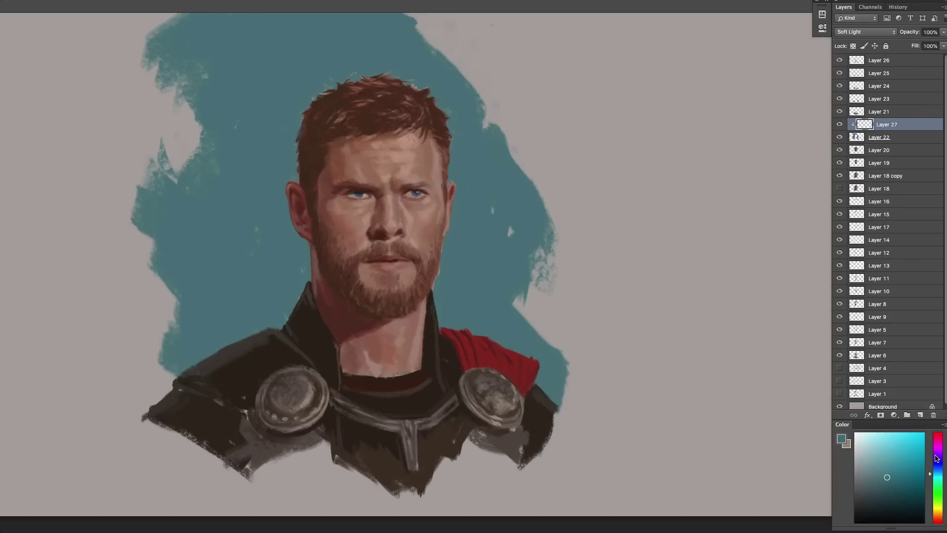
Shade the outer teal background around the head with large, soft muted purple strokes.
{"action": "left_click", "coordinate": [938, 453]}
{"action": "left_click", "coordinate": [869, 487]}
{"action": "mouse_move", "coordinate": [249, 237]}
{"action": "left_mouse_down"}
{"action": "mouse_move", "coordinate": [271, 300]}
{"action": "mouse_move", "coordinate": [209, 276]}
{"action": "left_mouse_up"}
{"action": "key", "text": "ctrl+z"}
{"action": "key", "text": "bracketright"}
{"action": "key", "text": "bracketright"}
{"action": "key", "text": "bracketright"}
{"action": "mouse_move", "coordinate": [176, 64]}
{"action": "left_mouse_down"}
{"action": "mouse_move", "coordinate": [182, 151]}
{"action": "mouse_move", "coordinate": [156, 286]}
{"action": "left_mouse_up"}
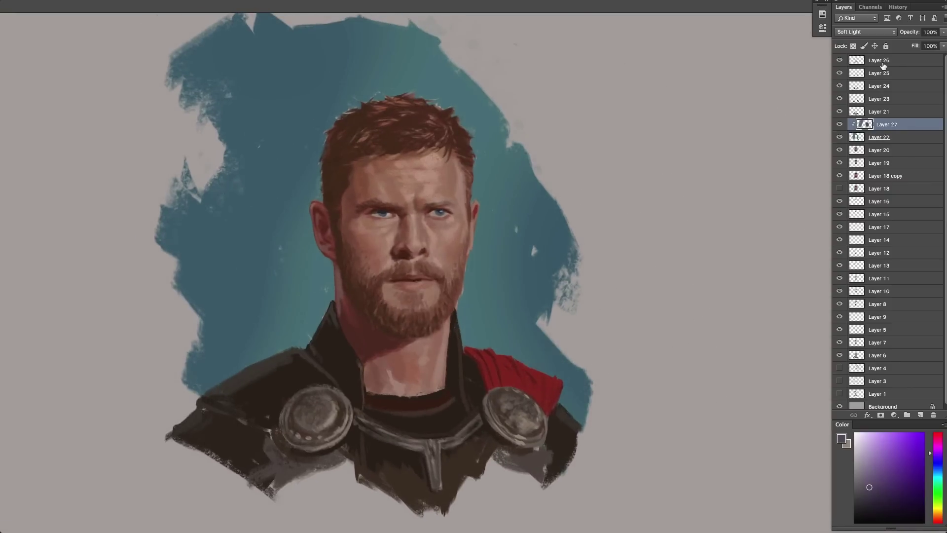
Add a layer on top, paint a soft muted purple patch beside the hair and set the layer to Overlay.
{"action": "left_click", "coordinate": [882, 66]}
{"action": "left_click", "coordinate": [920, 415]}
{"action": "left_click_drag", "start_coordinate": [375, 187], "coordinate": [422, 63]}
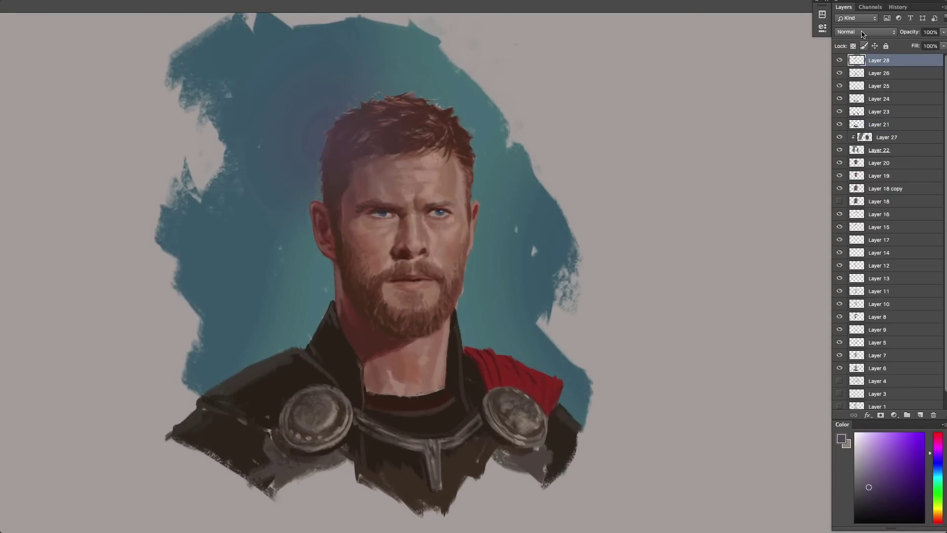
{"action": "left_click", "coordinate": [862, 33]}
{"action": "left_click", "coordinate": [864, 140]}
{"action": "left_click", "coordinate": [856, 35]}
{"action": "left_click", "coordinate": [841, 34]}
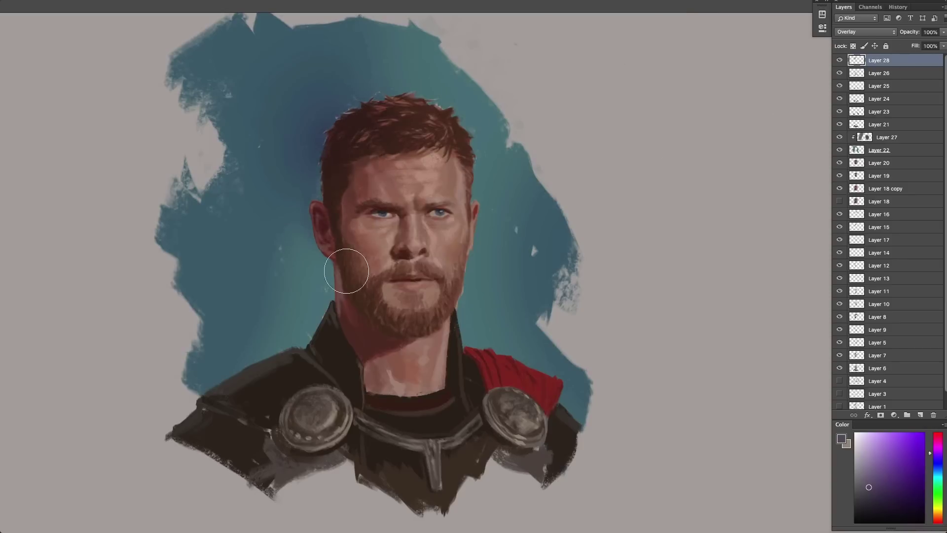
Tint the shadow-side shoulder and the lower edge of the armour with soft muted purple strokes.
{"action": "left_click_drag", "start_coordinate": [220, 433], "coordinate": [249, 371]}
{"action": "left_click_drag", "start_coordinate": [386, 475], "coordinate": [397, 503]}
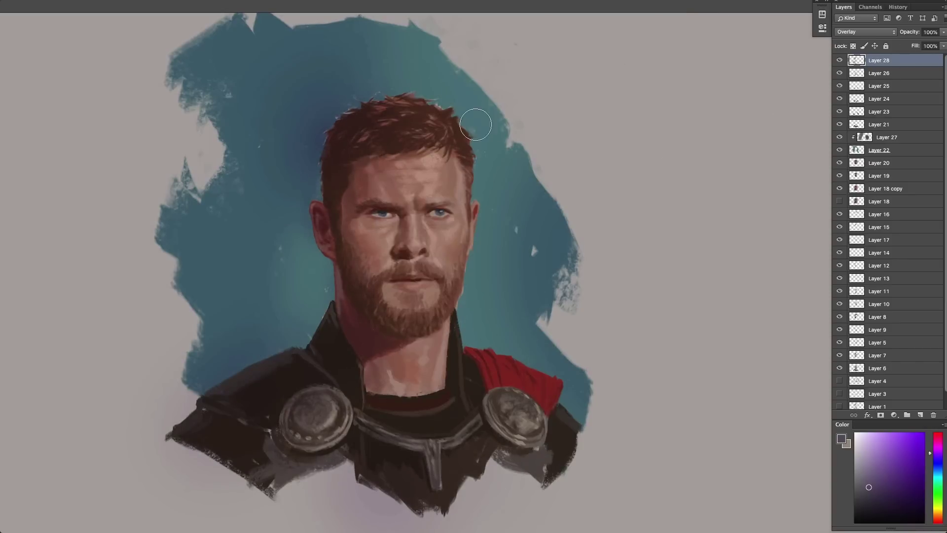
{"action": "key", "text": "bracketleft"}
{"action": "key", "text": "bracketleft"}
{"action": "key", "text": "bracketleft"}
{"action": "key", "text": "bracketleft"}
{"action": "key", "text": "bracketleft"}
{"action": "key", "text": "bracketleft"}
{"action": "key", "text": "bracketright"}
{"action": "key", "text": "bracketright"}
{"action": "key", "text": "bracketright"}
{"action": "key", "text": "bracketright"}
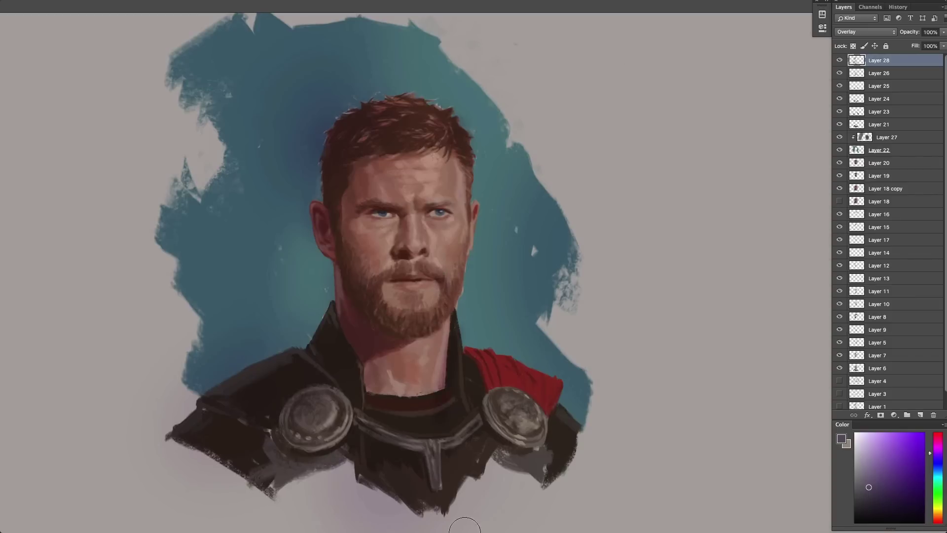
{"action": "key", "text": "bracketright"}
{"action": "key", "text": "bracketright"}
{"action": "left_click_drag", "start_coordinate": [485, 523], "coordinate": [375, 503]}
Deepen the shadow-side background and the areas outside both shoulders with very large, soft muted purple strokes.
{"action": "key", "text": "bracketright"}
{"action": "key", "text": "bracketright"}
{"action": "key", "text": "bracketright"}
{"action": "key", "text": "bracketright"}
{"action": "left_click_drag", "start_coordinate": [212, 59], "coordinate": [199, 228]}
{"action": "key", "text": "super+z"}
{"action": "key", "text": "bracketleft"}
{"action": "left_click_drag", "start_coordinate": [155, 457], "coordinate": [210, 498]}
{"action": "key", "text": "bracketleft"}
{"action": "key", "text": "bracketleft"}
{"action": "left_click_drag", "start_coordinate": [603, 389], "coordinate": [581, 373]}
{"action": "key", "text": "bracketright"}
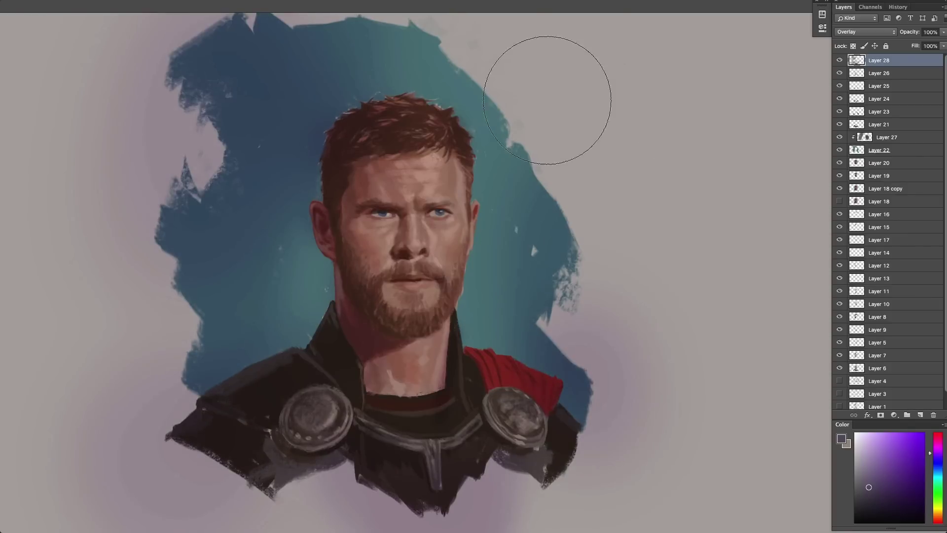
Compare the portrait with Layer 28, Layer 24 and Layer 25 each hidden and shown.
{"action": "key", "text": "bracketleft"}
{"action": "key", "text": "bracketleft"}
{"action": "key", "text": "bracketleft"}
{"action": "key", "text": "bracketleft"}
{"action": "key", "text": "bracketleft"}
{"action": "key", "text": "bracketleft"}
{"action": "key", "text": "bracketleft"}
{"action": "key", "text": "bracketleft"}
{"action": "key", "text": "bracketleft"}
{"action": "key", "text": "bracketleft"}
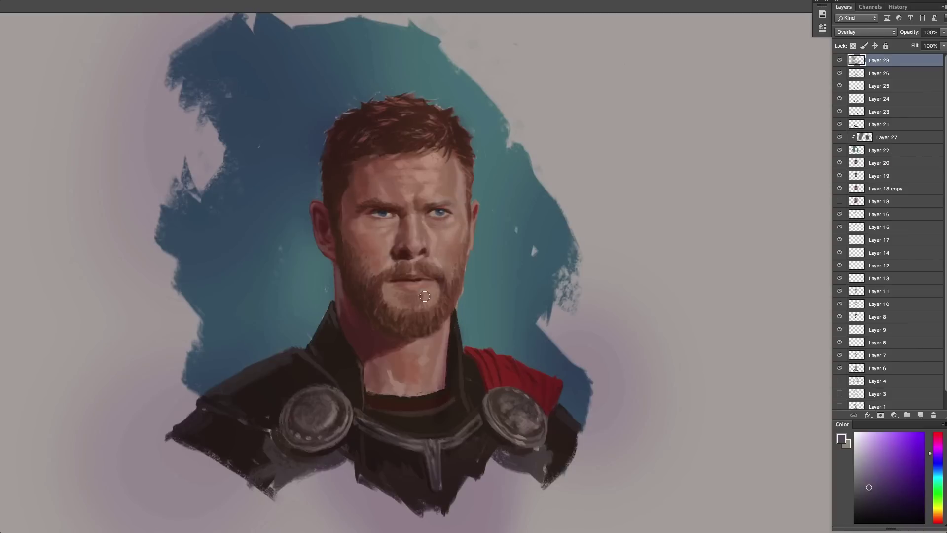
{"action": "key", "text": "bracketleft"}
{"action": "key", "text": "bracketleft"}
{"action": "left_click", "coordinate": [839, 60]}
{"action": "left_click", "coordinate": [839, 61]}
{"action": "key", "text": "bracketright"}
{"action": "key", "text": "bracketright"}
{"action": "left_click", "coordinate": [840, 98]}
{"action": "left_click", "coordinate": [840, 98]}
{"action": "left_click", "coordinate": [839, 86]}
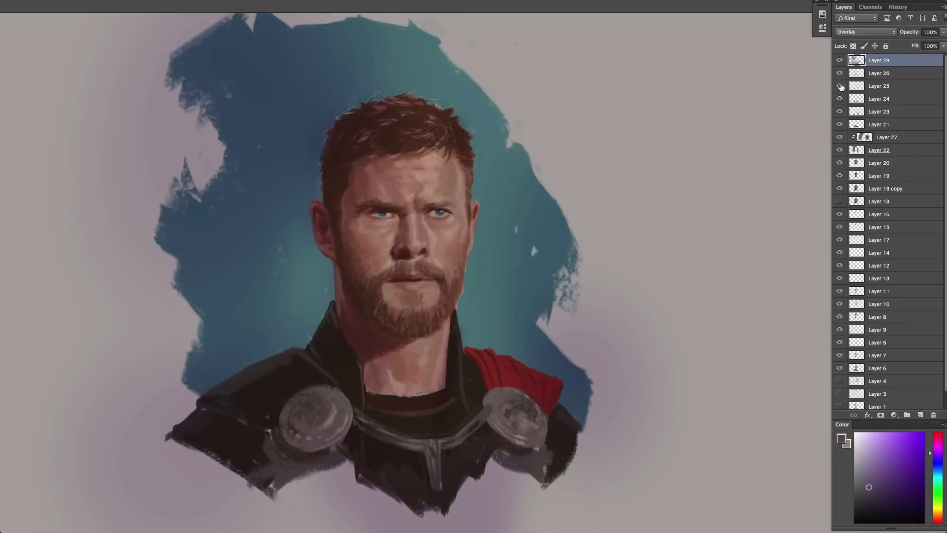
{"action": "left_click", "coordinate": [841, 86]}
Refine the lower lip on Layer 26 with sampled warm skin tones while Layer 28 is temporarily hidden.
{"action": "left_click", "coordinate": [871, 76]}
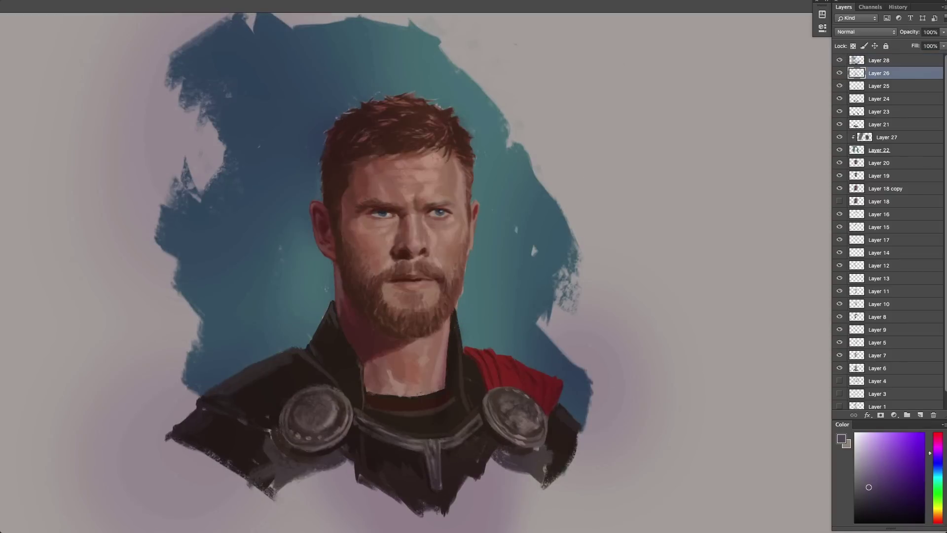
{"action": "left_click", "coordinate": [840, 61]}
{"action": "left_click", "coordinate": [421, 286], "text": "alt"}
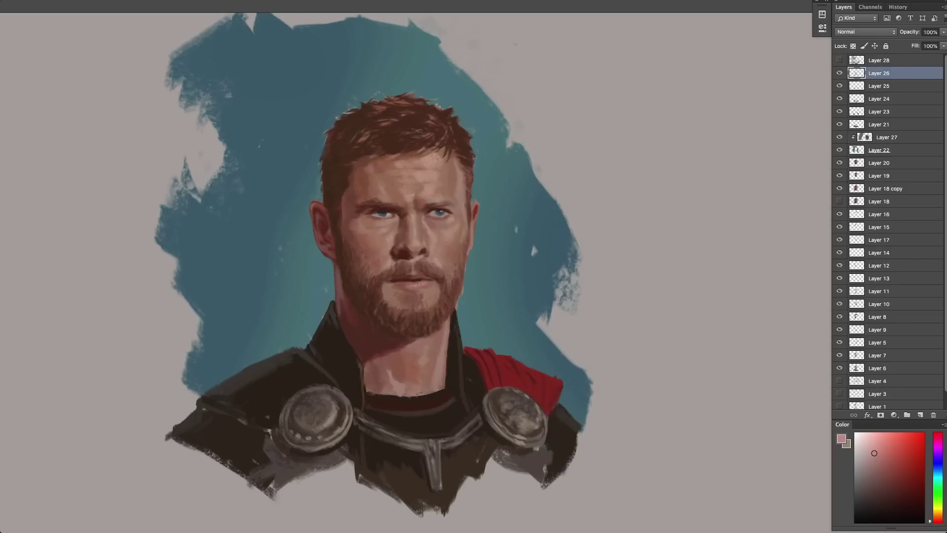
{"action": "left_click", "coordinate": [428, 286], "text": "alt"}
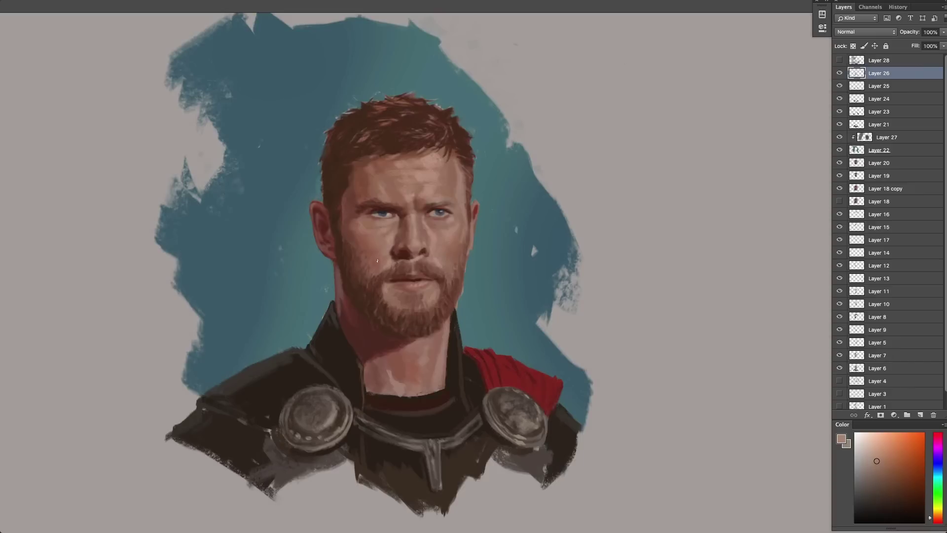
{"action": "left_click", "coordinate": [838, 60]}
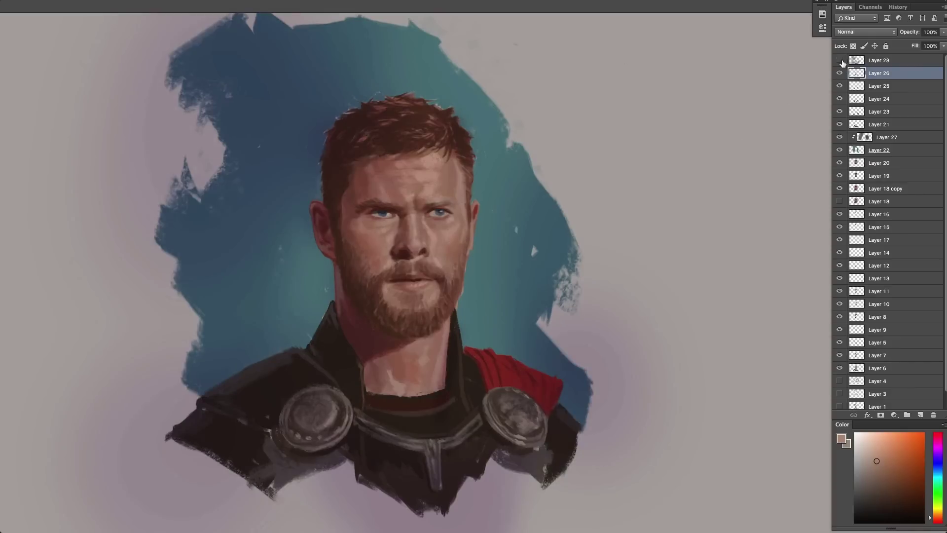
Add a Levels adjustment above Layer 28 with input levels of 5, 0.97 and 211.
{"action": "left_click", "coordinate": [872, 61]}
{"action": "left_click", "coordinate": [894, 415]}
{"action": "left_click", "coordinate": [897, 475]}
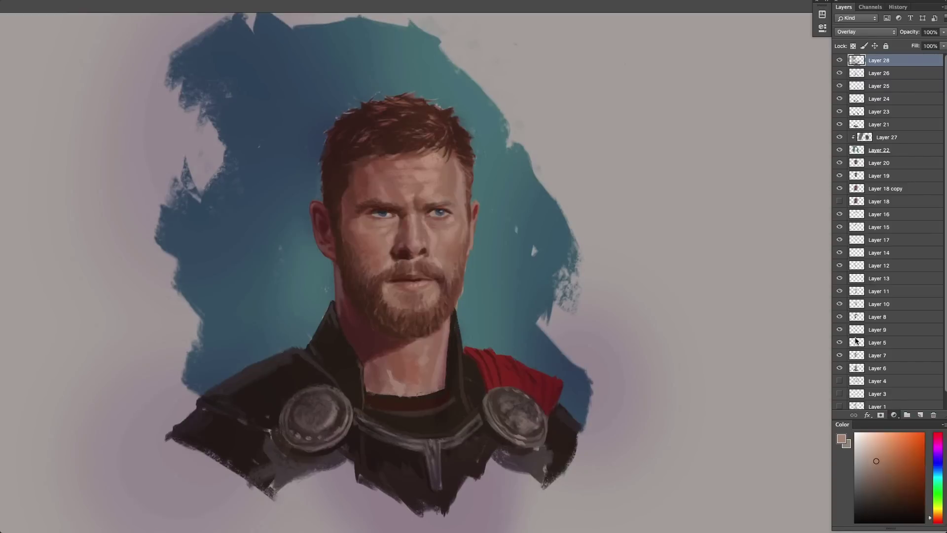
{"action": "left_click_drag", "start_coordinate": [799, 107], "coordinate": [785, 107]}
{"action": "left_click_drag", "start_coordinate": [699, 107], "coordinate": [704, 109]}
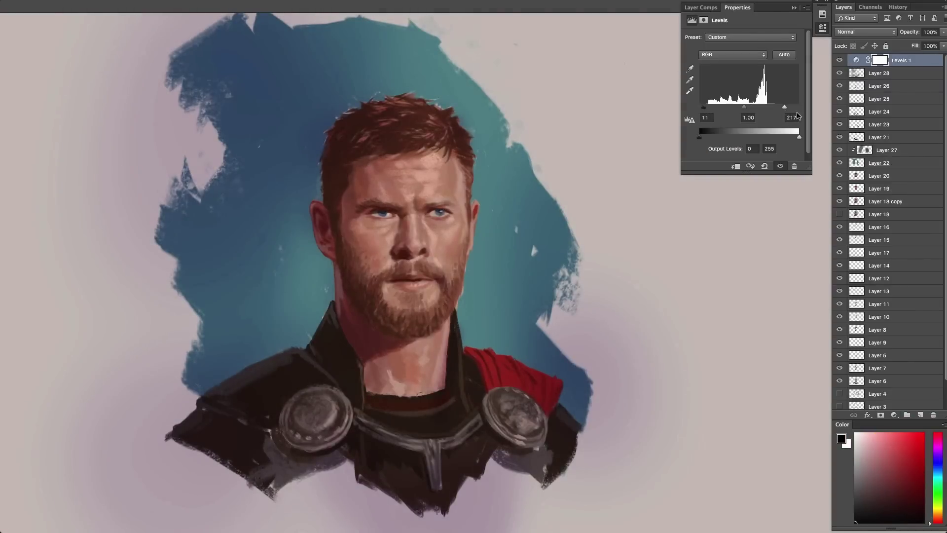
{"action": "left_click_drag", "start_coordinate": [784, 106], "coordinate": [778, 104]}
{"action": "left_click_drag", "start_coordinate": [703, 109], "coordinate": [700, 108]}
{"action": "mouse_move", "coordinate": [783, 107]}
{"action": "left_mouse_down"}
{"action": "mouse_move", "coordinate": [744, 106]}
{"action": "mouse_move", "coordinate": [782, 107]}
{"action": "left_mouse_up"}
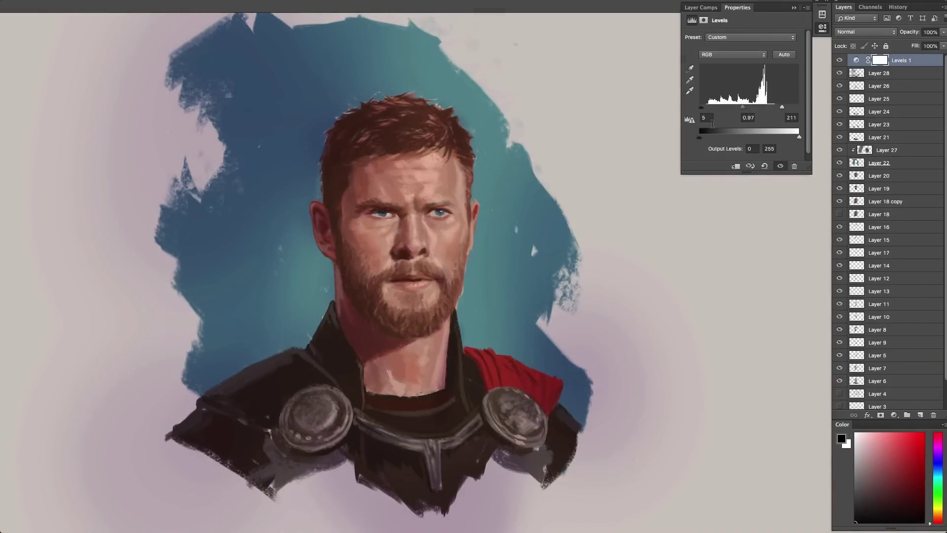
{"action": "left_click", "coordinate": [822, 29]}
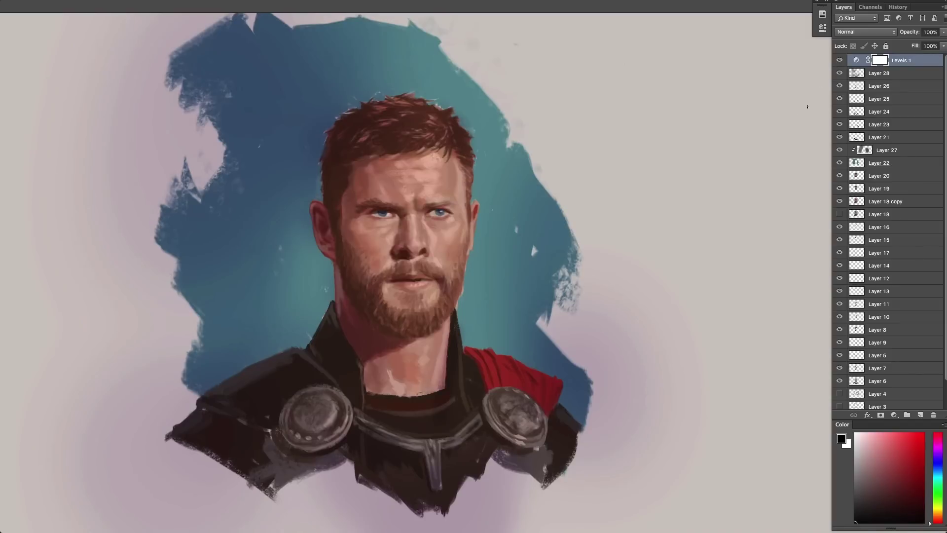
{"action": "left_click", "coordinate": [894, 414]}
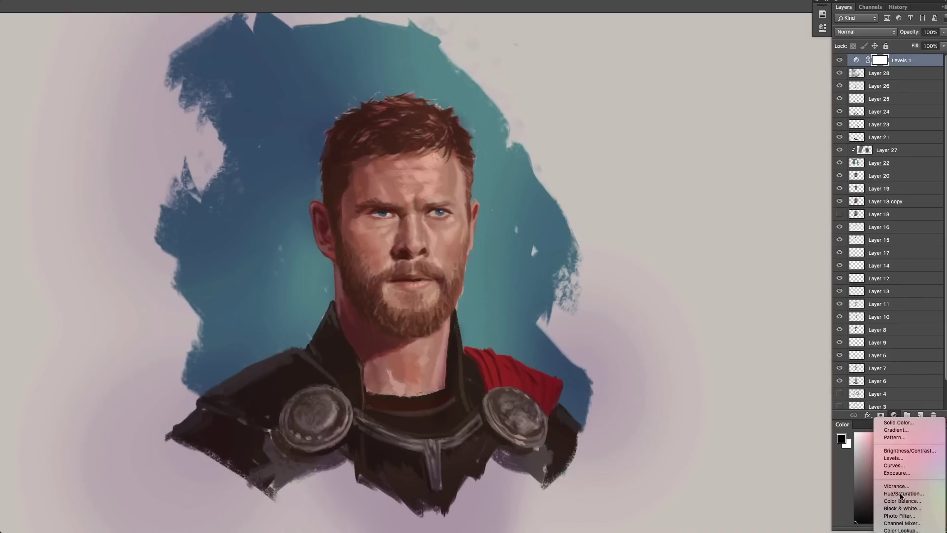
{"action": "left_click", "coordinate": [900, 494]}
{"action": "left_click", "coordinate": [734, 50]}
{"action": "left_click", "coordinate": [734, 52]}
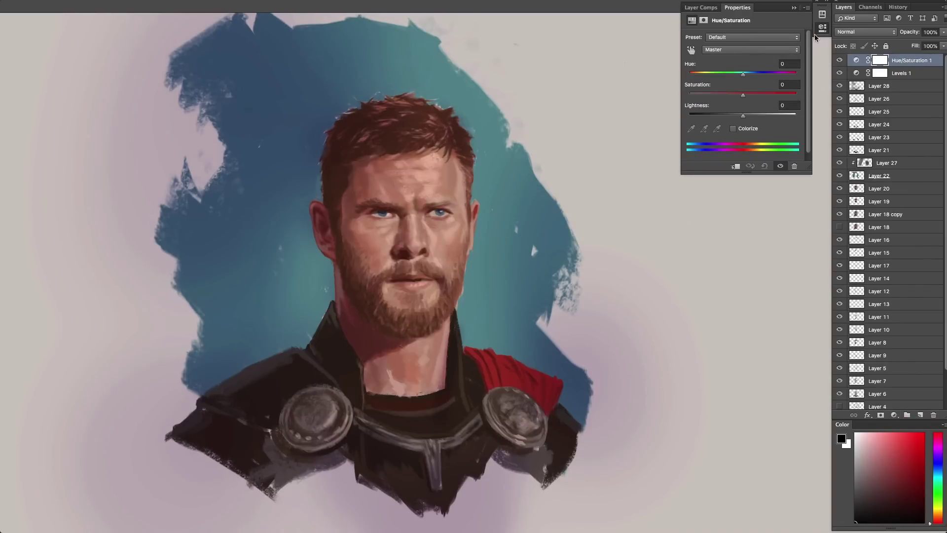
{"action": "left_click", "coordinate": [752, 51]}
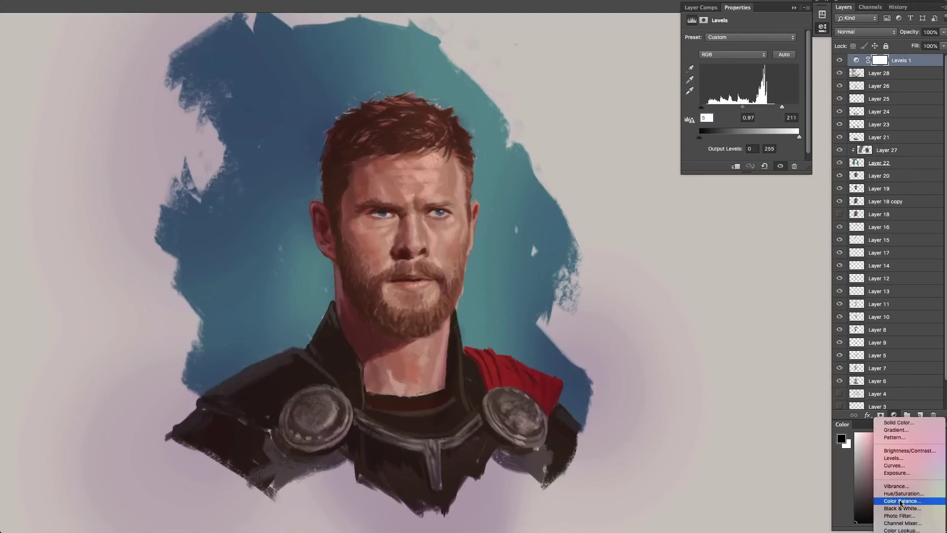
Add a Color Balance adjustment with Highlights set to -4 cyan/red and +14 yellow/blue.
{"action": "left_click", "coordinate": [900, 502]}
{"action": "left_click", "coordinate": [734, 38]}
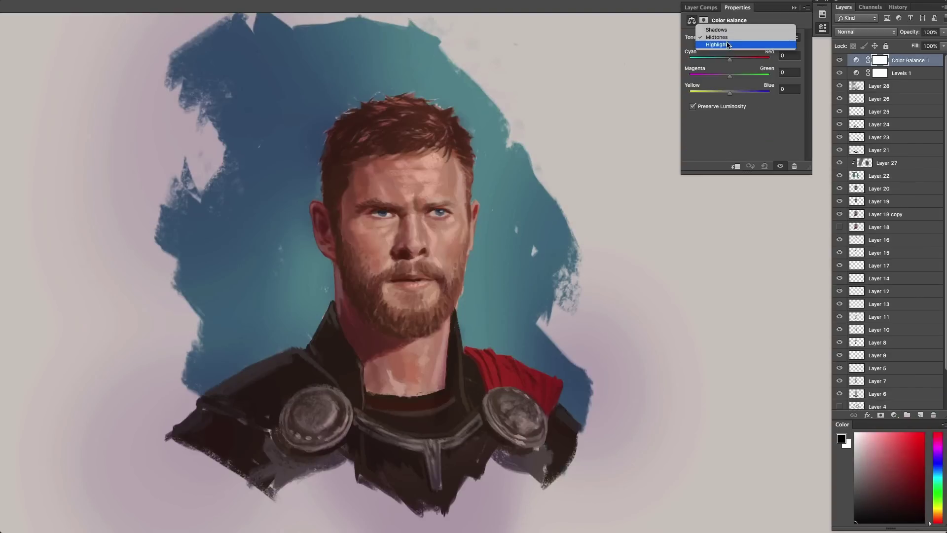
{"action": "left_click", "coordinate": [728, 44]}
{"action": "left_click_drag", "start_coordinate": [729, 59], "coordinate": [723, 59]}
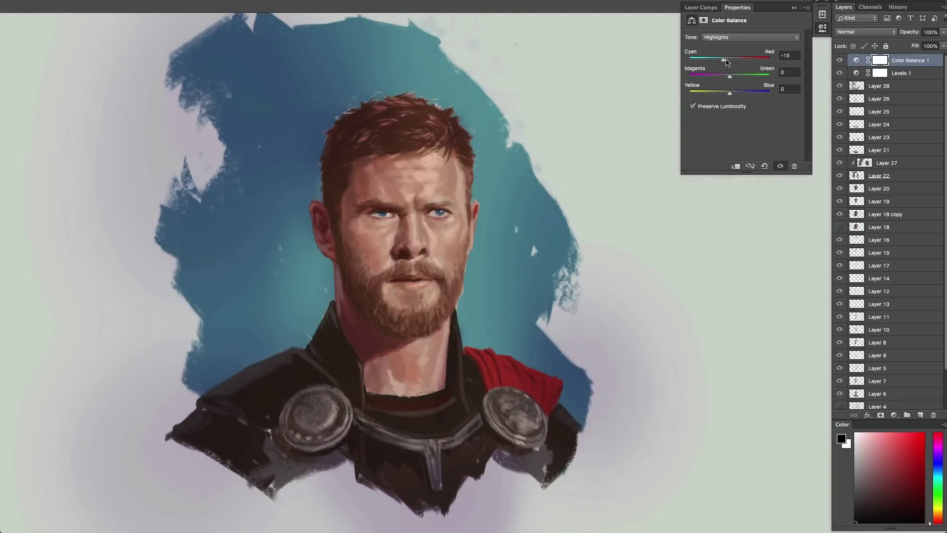
{"action": "left_click_drag", "start_coordinate": [730, 93], "coordinate": [735, 92]}
{"action": "left_click_drag", "start_coordinate": [724, 60], "coordinate": [728, 62]}
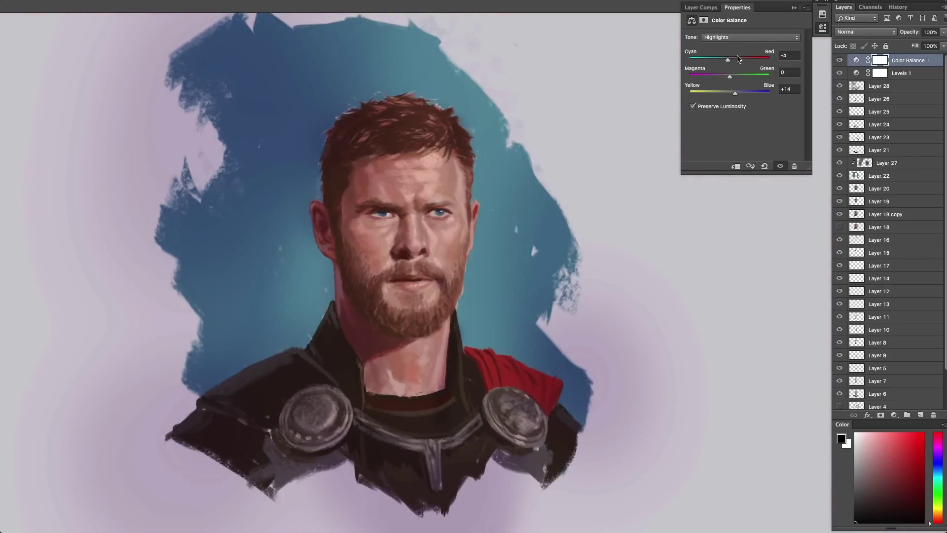
{"action": "left_click", "coordinate": [822, 28]}
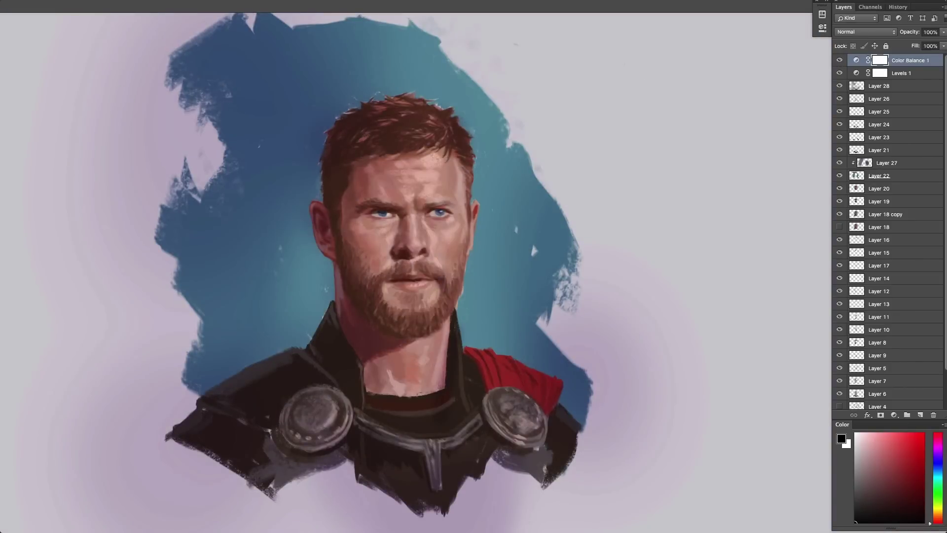
Fill the Color Balance mask with black and make white the foreground colour.
{"action": "key", "text": "shift+BackSpace"}
{"action": "left_click", "coordinate": [388, 284]}
{"action": "left_click", "coordinate": [895, 493]}
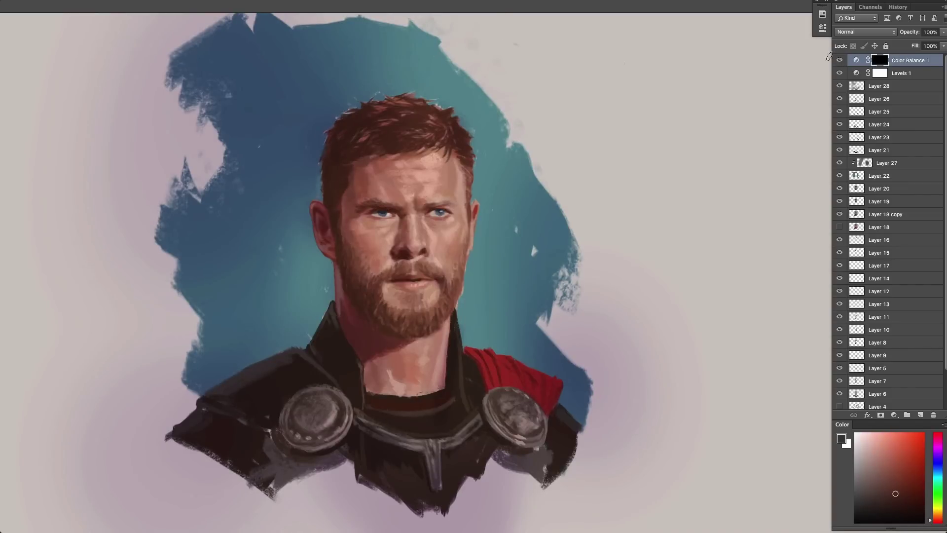
{"action": "key", "text": "x"}
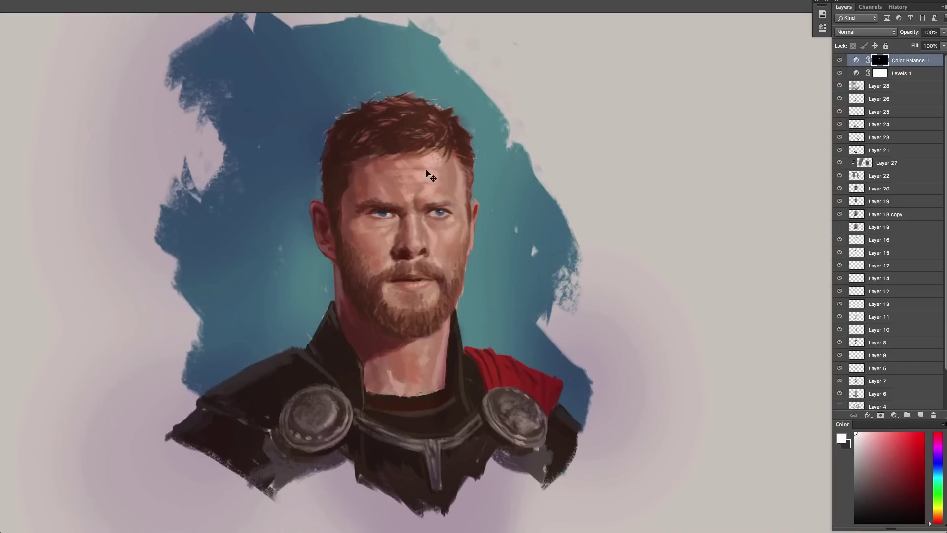
Check what Layer 28 and Layer 26 contribute by toggling their visibility, and load and clear Layer 26's selection.
{"action": "left_click", "coordinate": [839, 85]}
{"action": "left_click", "coordinate": [839, 86]}
{"action": "left_click", "coordinate": [839, 98]}
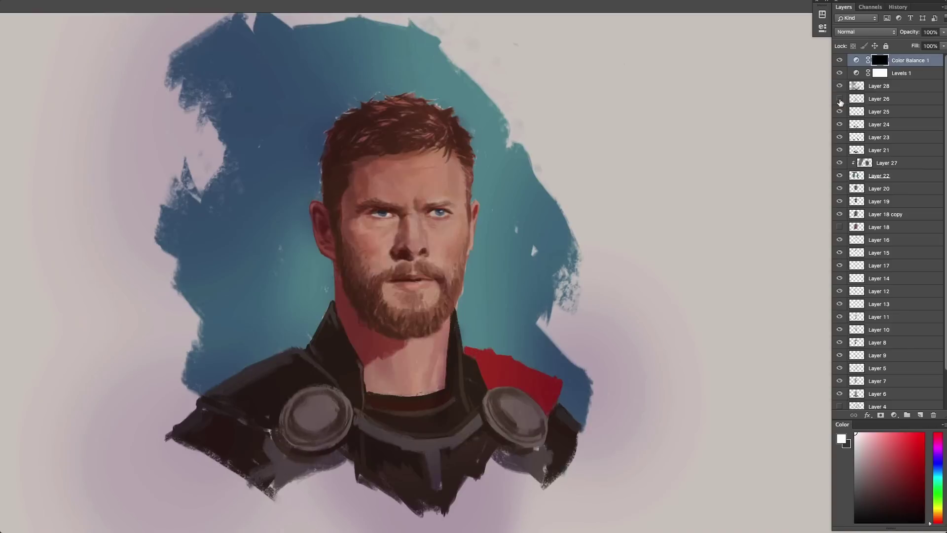
{"action": "left_click", "coordinate": [839, 99]}
{"action": "left_click", "coordinate": [857, 99]}
{"action": "left_click", "coordinate": [856, 99], "text": "super"}
{"action": "key", "text": "super+d"}
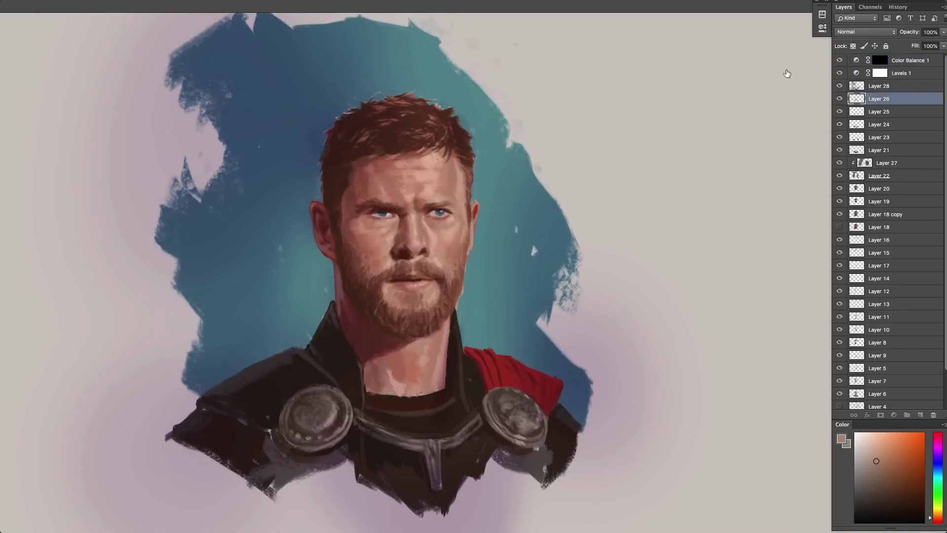
Paint white on the Color Balance mask over the bridge of the nose with a smaller brush.
{"action": "left_click", "coordinate": [880, 60]}
{"action": "key", "text": "bracketleft"}
{"action": "key", "text": "bracketleft"}
{"action": "key", "text": "bracketleft"}
{"action": "key", "text": "bracketleft"}
{"action": "key", "text": "bracketleft"}
{"action": "key", "text": "bracketleft"}
{"action": "left_click_drag", "start_coordinate": [418, 220], "coordinate": [421, 231]}
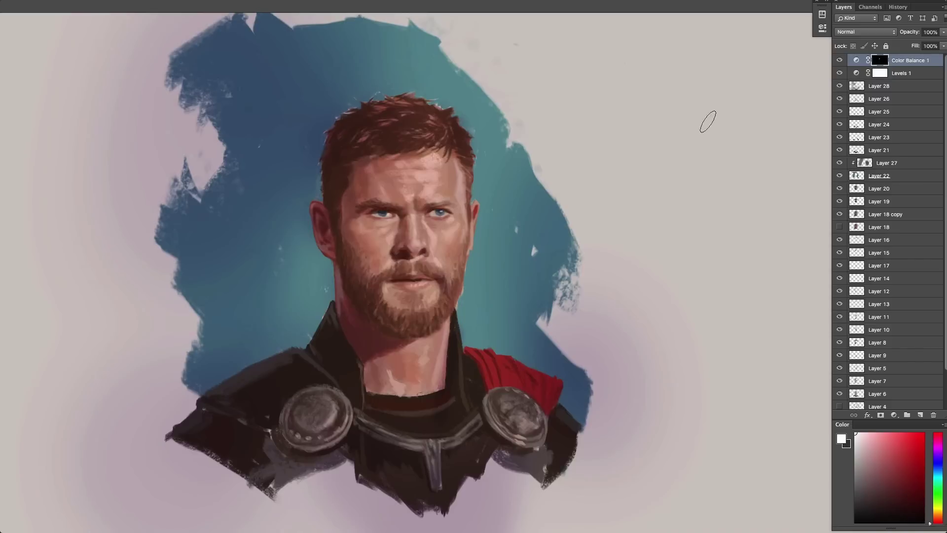
Compare the portrait with the Color Balance adjustment, Layer 28 and Layer 26 switched off and on, and select Layer 26.
{"action": "left_click", "coordinate": [839, 61]}
{"action": "left_click", "coordinate": [839, 61]}
{"action": "left_click", "coordinate": [874, 86]}
{"action": "left_click", "coordinate": [840, 86]}
{"action": "left_click", "coordinate": [839, 86]}
{"action": "left_click", "coordinate": [839, 99]}
{"action": "left_click", "coordinate": [839, 100]}
{"action": "left_click", "coordinate": [879, 98]}
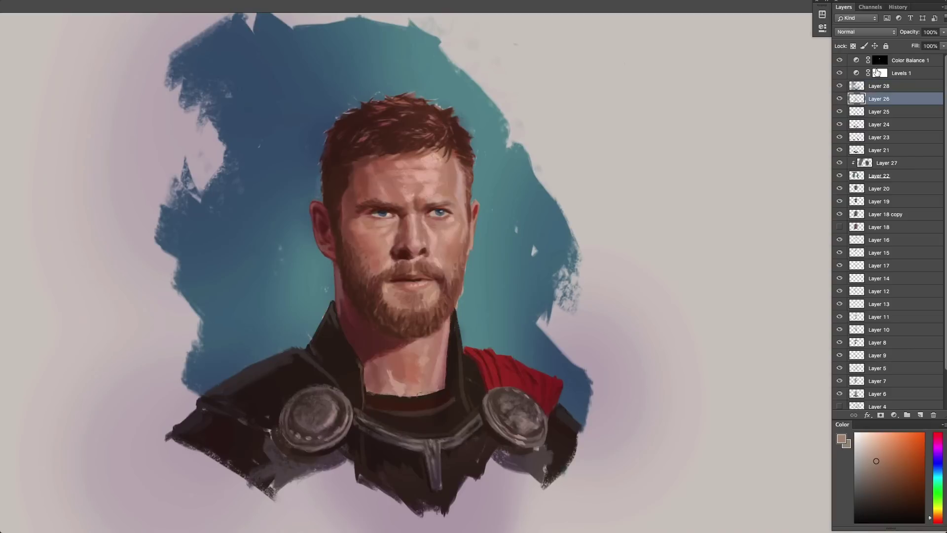
Keep Layer 26 at 100% opacity and copy its contents within a freehand selection around the head to a new layer.
{"action": "left_click", "coordinate": [904, 32]}
{"action": "type", "text": "100"}
{"action": "key", "text": "Return"}
{"action": "mouse_move", "coordinate": [503, 88]}
{"action": "left_mouse_down"}
{"action": "mouse_move", "coordinate": [333, 308]}
{"action": "mouse_move", "coordinate": [508, 217]}
{"action": "left_mouse_up"}
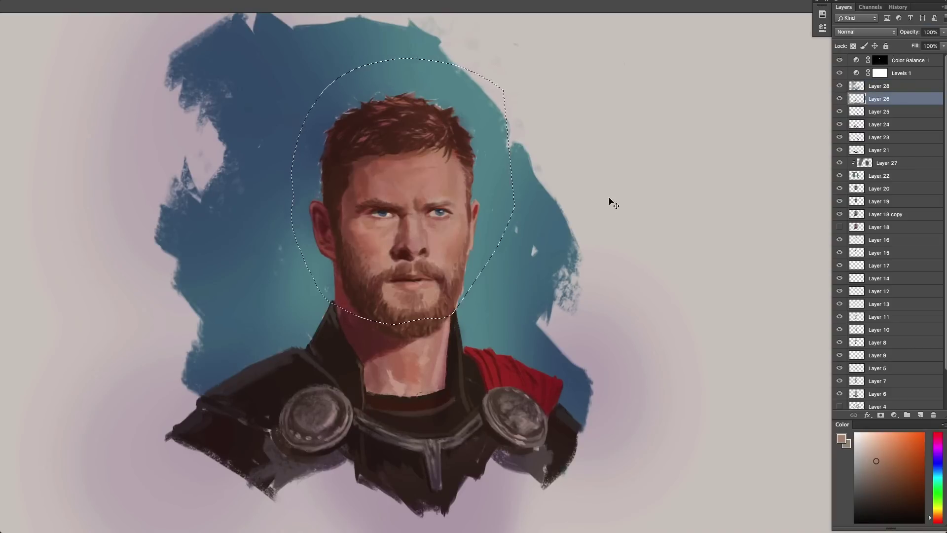
{"action": "key", "text": "ctrl+j"}
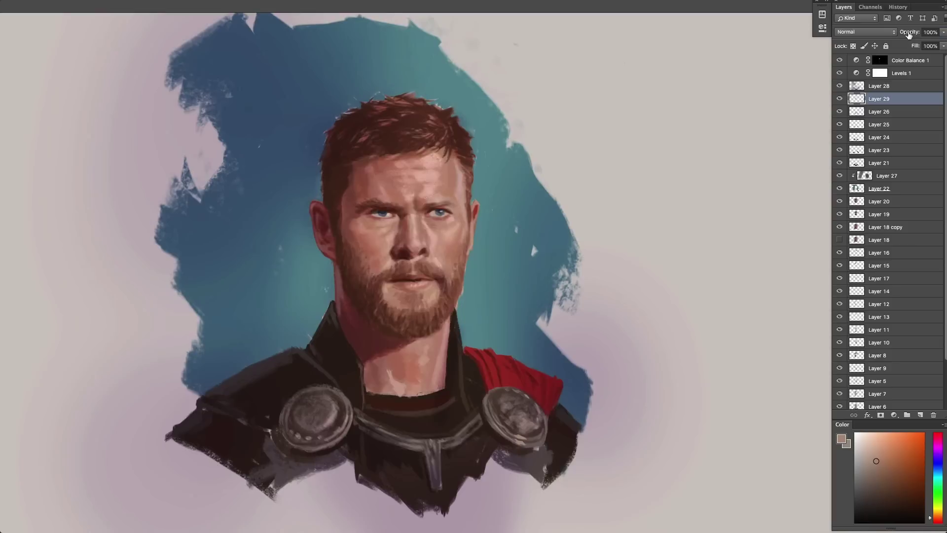
Add a mask to Layer 29, fill it with the dark foreground colour and make white the foreground colour.
{"action": "left_click", "coordinate": [881, 415]}
{"action": "key", "text": "d"}
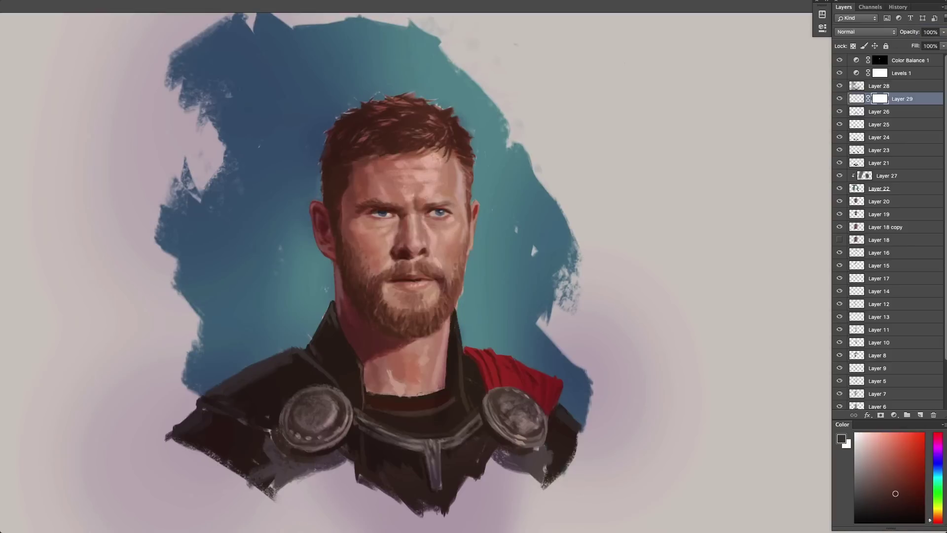
{"action": "key", "text": "shift+BackSpace"}
{"action": "key", "text": "Return"}
{"action": "key", "text": "x"}
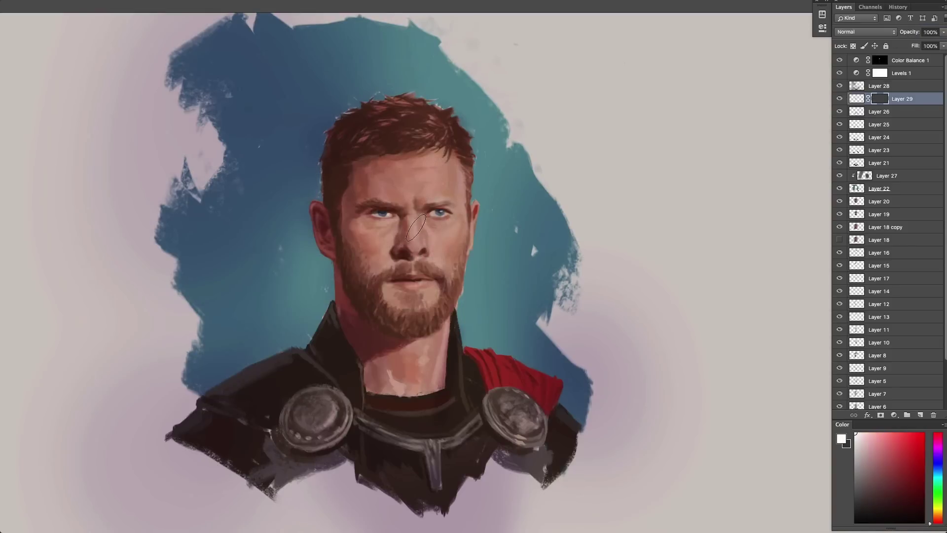
Paint white on Layer 29's mask across the forehead with a larger brush and over both eyes with a smaller one.
{"action": "key", "text": "]"}
{"action": "key", "text": "]"}
{"action": "mouse_move", "coordinate": [389, 175]}
{"action": "left_mouse_down"}
{"action": "mouse_move", "coordinate": [423, 150]}
{"action": "mouse_move", "coordinate": [429, 176]}
{"action": "left_mouse_up"}
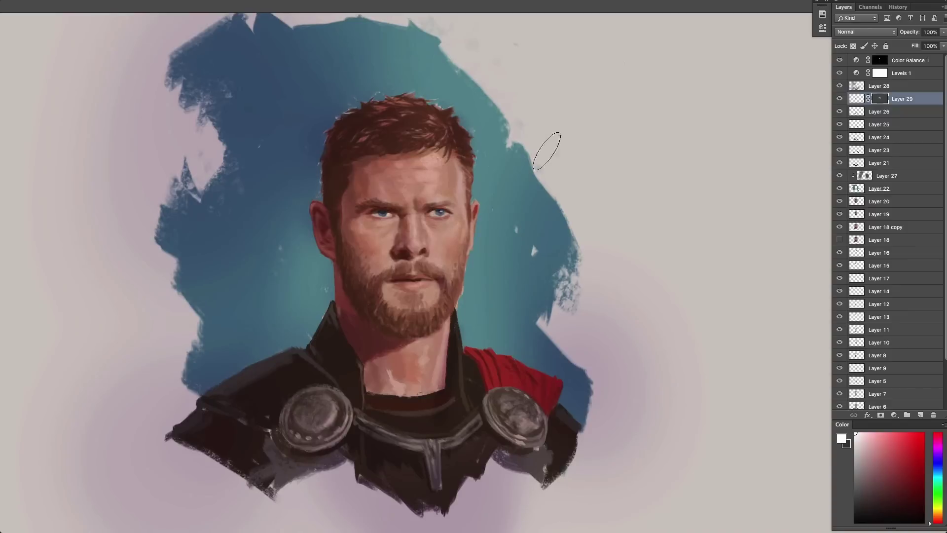
{"action": "key", "text": "["}
{"action": "key", "text": "["}
{"action": "key", "text": "["}
{"action": "key", "text": "["}
{"action": "key", "text": "["}
{"action": "key", "text": "["}
{"action": "left_click_drag", "start_coordinate": [439, 211], "coordinate": [447, 206]}
{"action": "left_click_drag", "start_coordinate": [374, 225], "coordinate": [378, 214]}
Paint white on Layer 29's mask over the mouth and upper chin with an enlarged brush.
{"action": "key", "text": "]"}
{"action": "key", "text": "]"}
{"action": "key", "text": "]"}
{"action": "key", "text": "]"}
{"action": "left_click_drag", "start_coordinate": [422, 284], "coordinate": [420, 297]}
Compare the face with Layer 29 and its mask switched off and on.
{"action": "left_click", "coordinate": [881, 100], "text": "shift"}
{"action": "left_click", "coordinate": [881, 100], "text": "shift"}
{"action": "left_click", "coordinate": [840, 99]}
{"action": "left_click", "coordinate": [840, 99]}
{"action": "left_click", "coordinate": [840, 99]}
{"action": "left_click", "coordinate": [840, 99]}
{"action": "left_click", "coordinate": [883, 101], "text": "shift"}
{"action": "left_click", "coordinate": [882, 101], "text": "shift"}
{"action": "left_click", "coordinate": [883, 100], "text": "shift"}
{"action": "left_click", "coordinate": [882, 100], "text": "shift"}
{"action": "left_click", "coordinate": [882, 101], "text": "shift"}
{"action": "left_click", "coordinate": [882, 98], "text": "shift"}
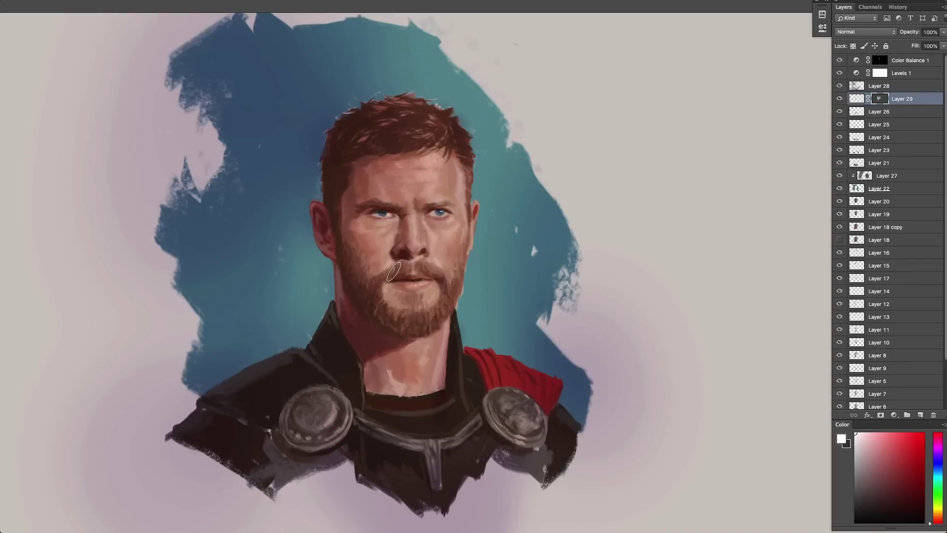
{"action": "left_click", "coordinate": [882, 98], "text": "shift"}
{"action": "left_click", "coordinate": [882, 99], "text": "shift"}
{"action": "left_click", "coordinate": [881, 98], "text": "shift"}
{"action": "left_click", "coordinate": [881, 99], "text": "shift"}
{"action": "left_click", "coordinate": [882, 99], "text": "shift"}
{"action": "left_click", "coordinate": [881, 98], "text": "shift"}
{"action": "left_click", "coordinate": [881, 98], "text": "shift"}
{"action": "left_click", "coordinate": [881, 99], "text": "shift"}
{"action": "left_click", "coordinate": [881, 98], "text": "shift"}
{"action": "left_click", "coordinate": [882, 99], "text": "shift"}
{"action": "left_click", "coordinate": [881, 98], "text": "shift"}
Sample a colour at the hairline, add a new layer above Layer 29 and set its blending mode to Overlay.
{"action": "left_click", "coordinate": [442, 148], "text": "alt"}
{"action": "left_click", "coordinate": [920, 415]}
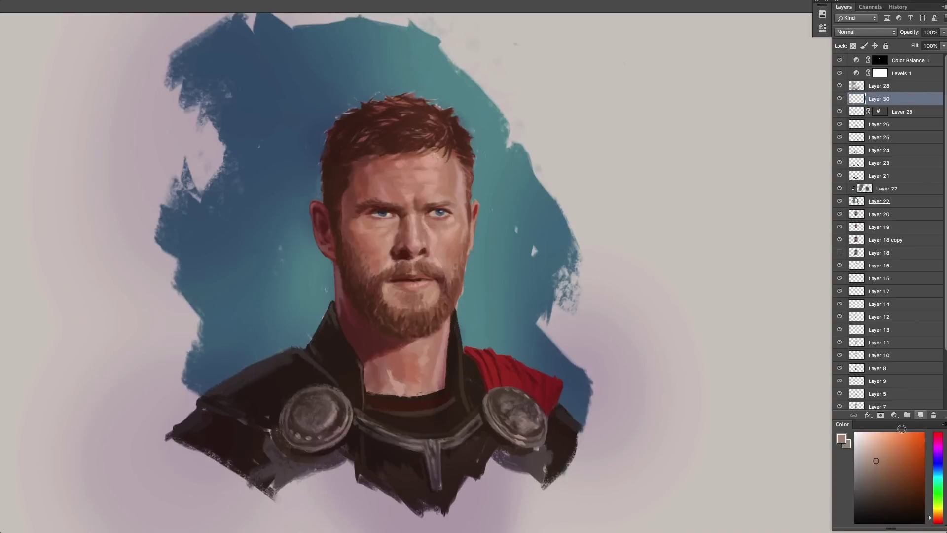
{"action": "left_click", "coordinate": [855, 32]}
{"action": "left_click", "coordinate": [860, 139]}
{"action": "left_click", "coordinate": [822, 28]}
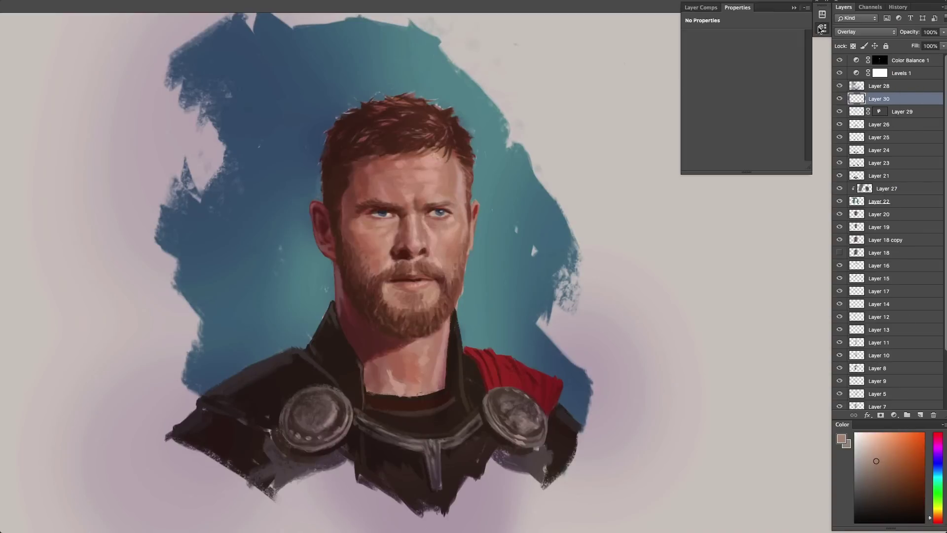
{"action": "left_click", "coordinate": [822, 28]}
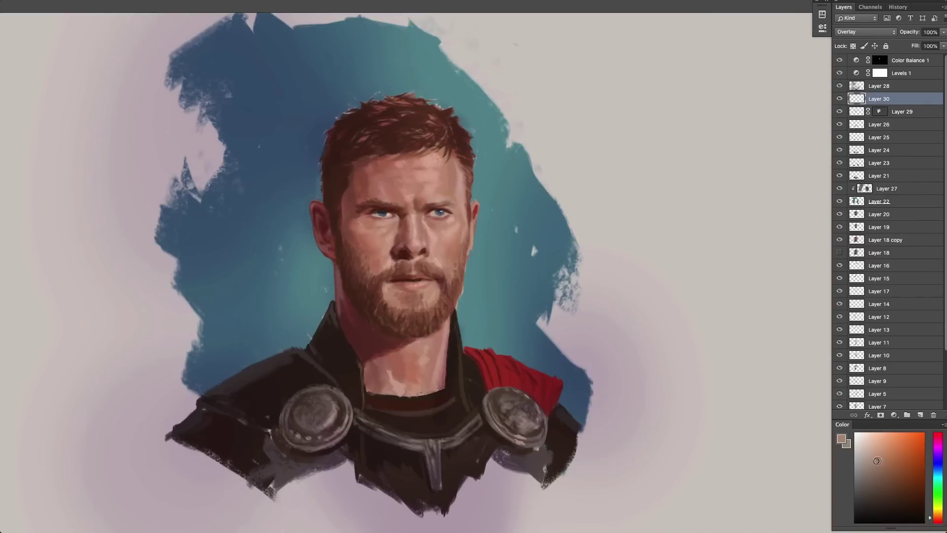
{"action": "left_click_drag", "start_coordinate": [865, 456], "coordinate": [856, 452]}
{"action": "left_click_drag", "start_coordinate": [446, 174], "coordinate": [436, 167]}
{"action": "key", "text": "super+z"}
Choose a light and a darker neutral grey with a smaller brush for the Overlay layer, and compare the portrait without Layer 29.
{"action": "left_click", "coordinate": [855, 455]}
{"action": "key", "text": "bracketleft"}
{"action": "key", "text": "bracketleft"}
{"action": "key", "text": "bracketleft"}
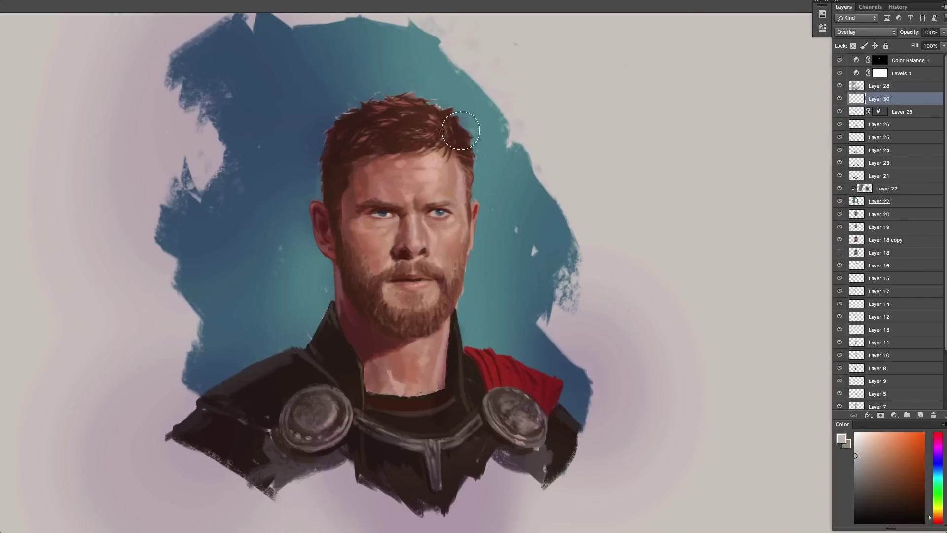
{"action": "left_click", "coordinate": [853, 482]}
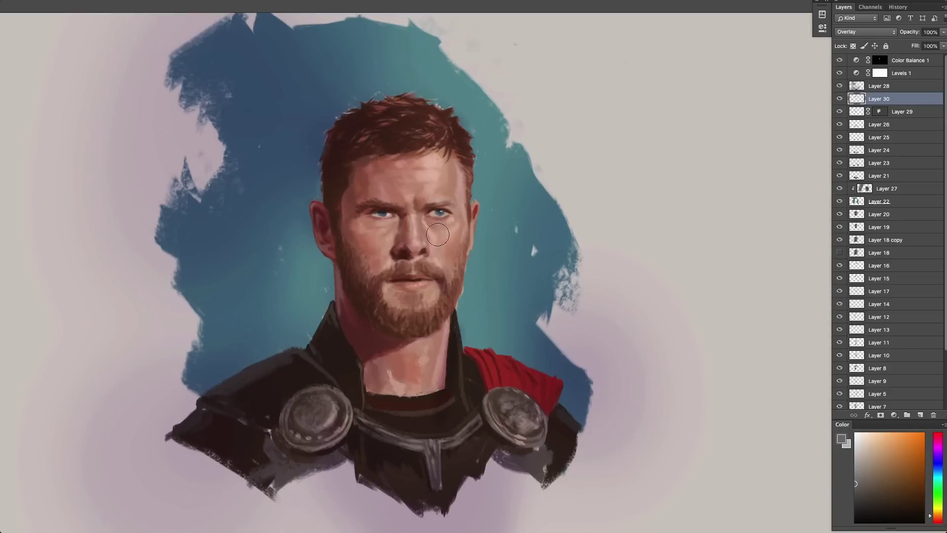
{"action": "left_click", "coordinate": [839, 112]}
{"action": "left_click", "coordinate": [839, 112]}
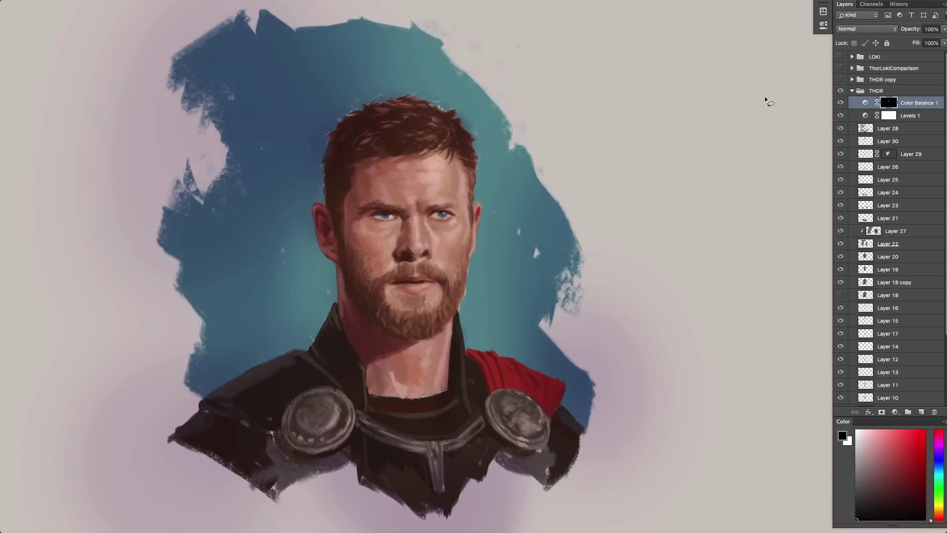
Copy the hair beside the forehead's sunlit temple from the merged Layer 59 to a new layer and move it slightly up.
{"action": "mouse_move", "coordinate": [431, 118]}
{"action": "left_mouse_down"}
{"action": "mouse_move", "coordinate": [333, 113]}
{"action": "mouse_move", "coordinate": [294, 274]}
{"action": "mouse_move", "coordinate": [333, 376]}
{"action": "mouse_move", "coordinate": [395, 378]}
{"action": "mouse_move", "coordinate": [379, 273]}
{"action": "mouse_move", "coordinate": [438, 263]}
{"action": "mouse_move", "coordinate": [429, 225]}
{"action": "mouse_move", "coordinate": [446, 143]}
{"action": "left_mouse_up"}
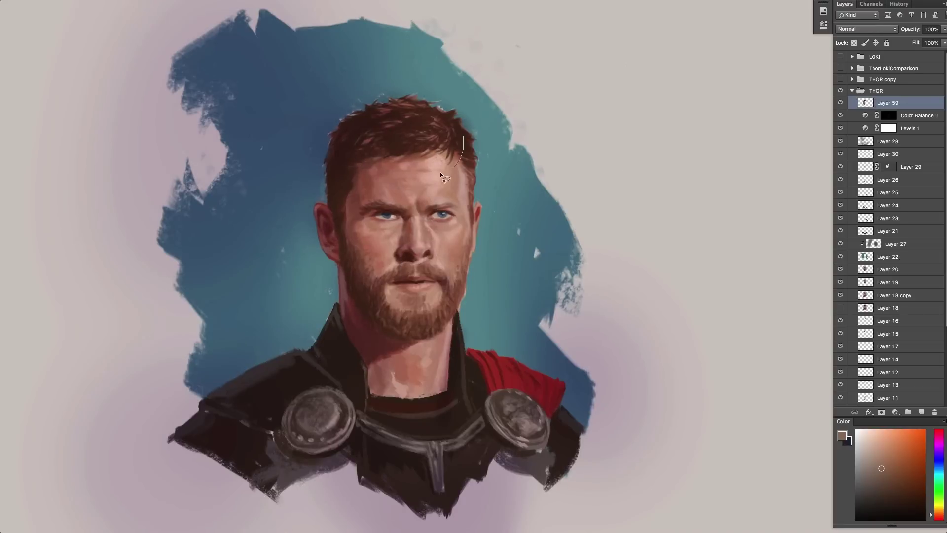
{"action": "mouse_move", "coordinate": [440, 171]}
{"action": "left_mouse_down"}
{"action": "mouse_move", "coordinate": [349, 173]}
{"action": "mouse_move", "coordinate": [447, 167]}
{"action": "mouse_move", "coordinate": [364, 178]}
{"action": "mouse_move", "coordinate": [356, 128]}
{"action": "mouse_move", "coordinate": [436, 114]}
{"action": "mouse_move", "coordinate": [468, 141]}
{"action": "left_mouse_up"}
{"action": "key", "text": "ctrl+j"}
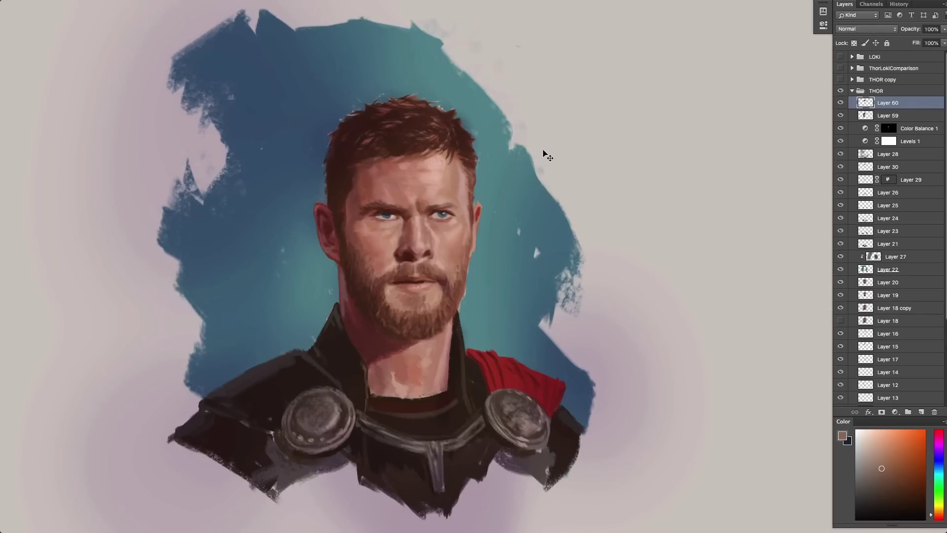
{"action": "left_click_drag", "start_coordinate": [542, 149], "coordinate": [541, 139]}
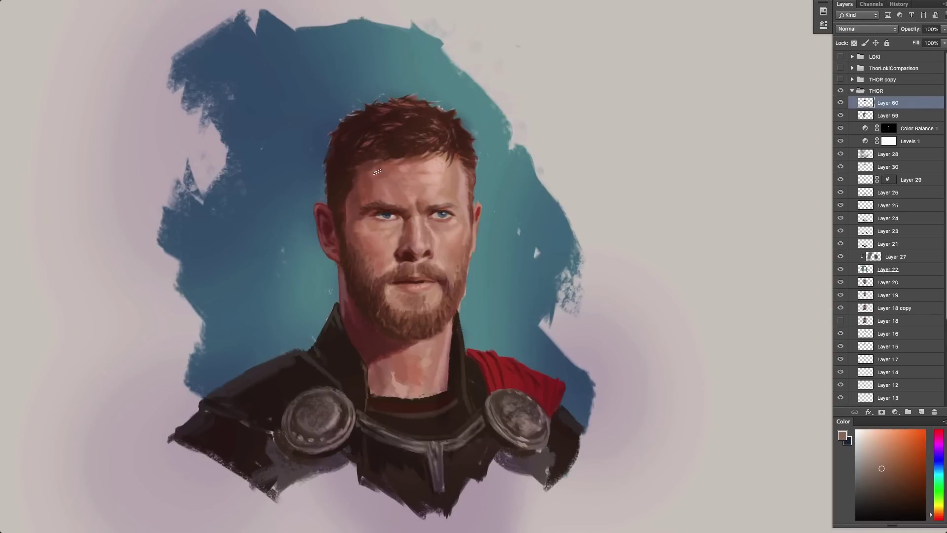
Copy the hairline patch at the shaded temple to its own layer and merge it into Layer 60.
{"action": "mouse_move", "coordinate": [355, 166]}
{"action": "left_mouse_down"}
{"action": "mouse_move", "coordinate": [339, 190]}
{"action": "mouse_move", "coordinate": [354, 182]}
{"action": "left_mouse_up"}
{"action": "key", "text": "ctrl+j"}
{"action": "key", "text": "v"}
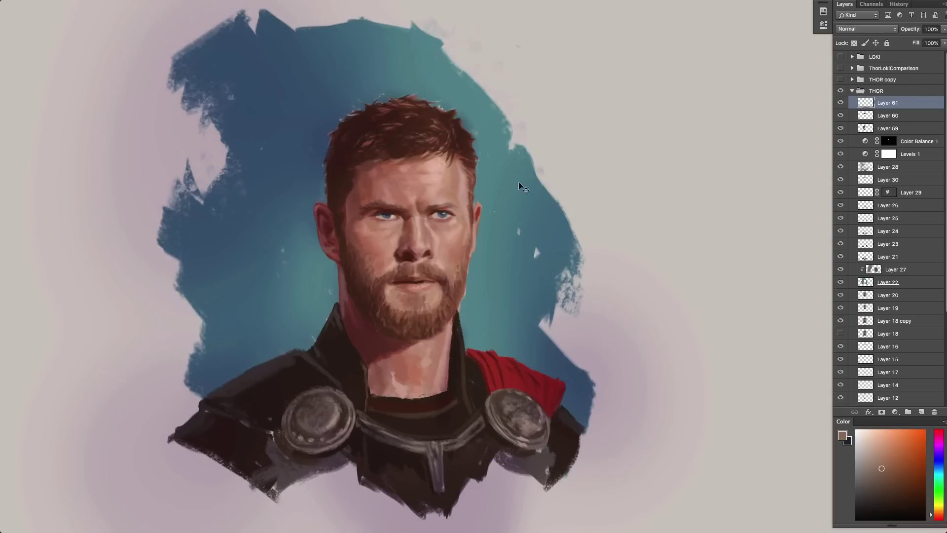
{"action": "key", "text": "ctrl+e"}
Compare the hairline edits before and after, and merge Layer 60 into Layer 59.
{"action": "left_click", "coordinate": [840, 104]}
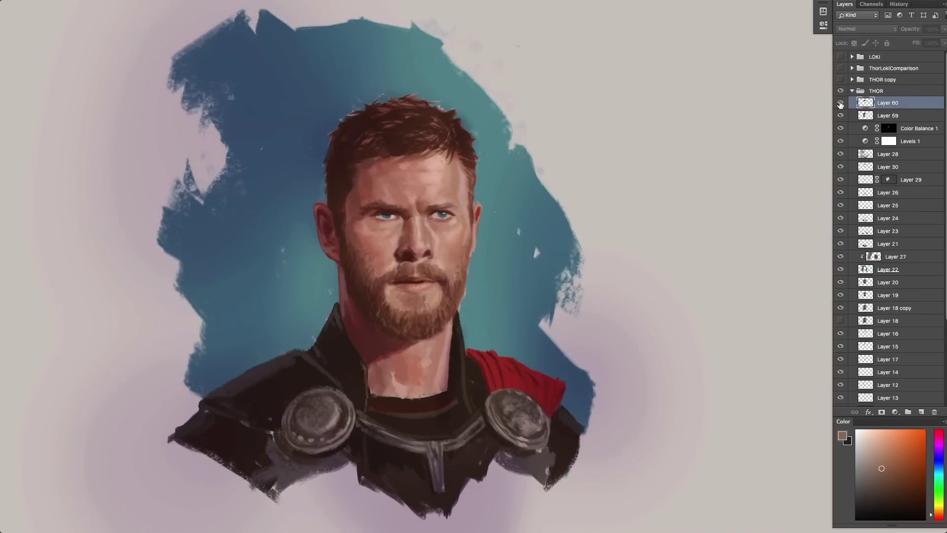
{"action": "left_click", "coordinate": [840, 104]}
{"action": "key", "text": "ctrl+e"}
{"action": "left_click", "coordinate": [840, 105]}
{"action": "left_click", "coordinate": [840, 105]}
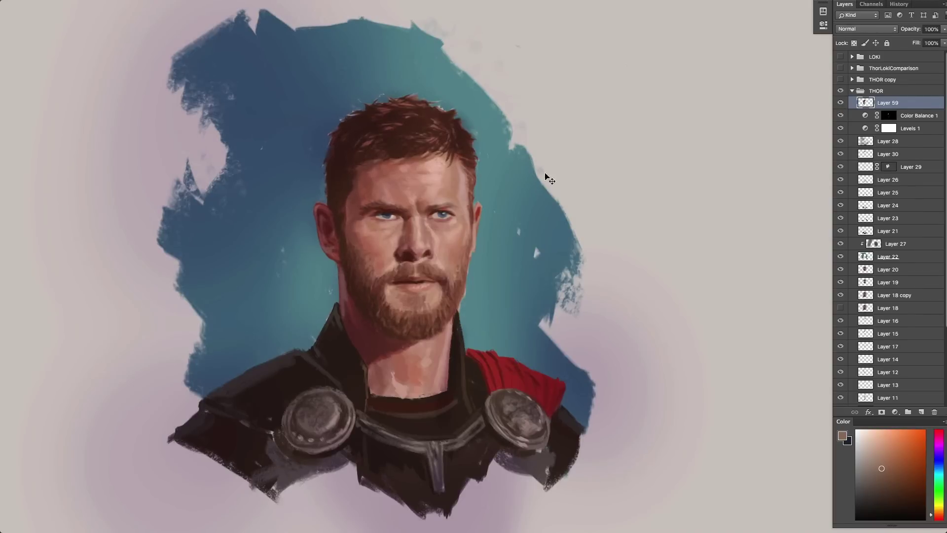
Copy the collar area beside the neck to a new layer and touch up the edges by the collar and ear with sampled background blues.
{"action": "mouse_move", "coordinate": [300, 350]}
{"action": "left_mouse_down"}
{"action": "mouse_move", "coordinate": [347, 340]}
{"action": "mouse_move", "coordinate": [344, 294]}
{"action": "left_mouse_up"}
{"action": "key", "text": "ctrl+j"}
{"action": "key", "text": "v"}
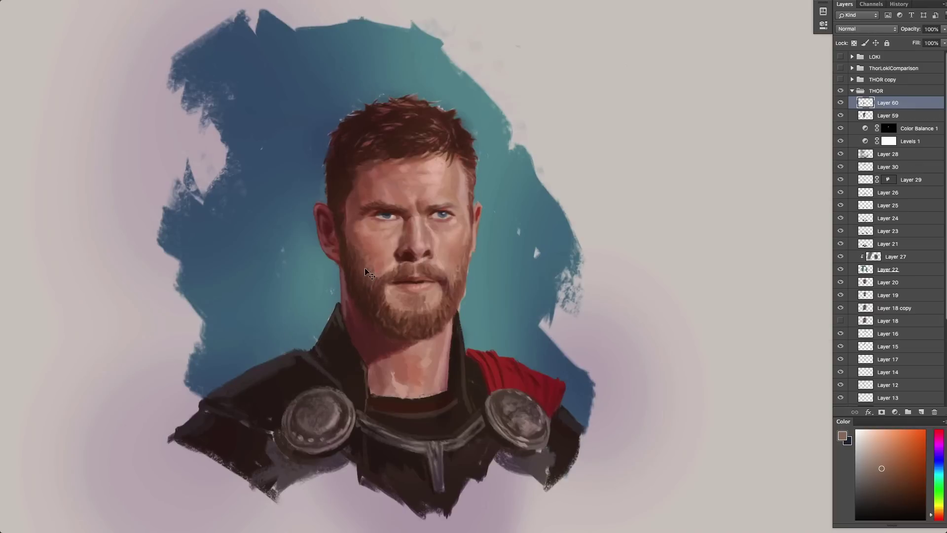
{"action": "key", "text": "i"}
{"action": "left_click", "coordinate": [304, 344]}
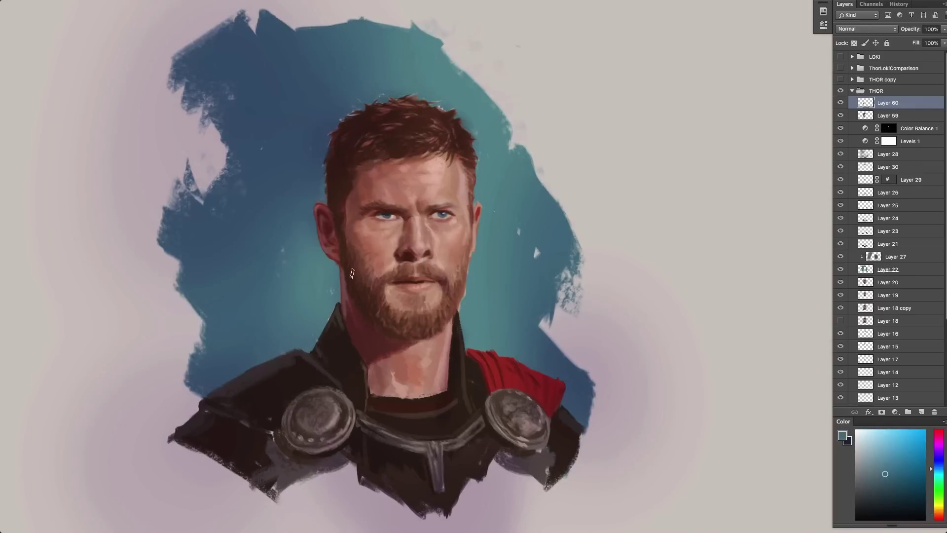
{"action": "left_click", "coordinate": [331, 307]}
{"action": "left_click", "coordinate": [316, 201]}
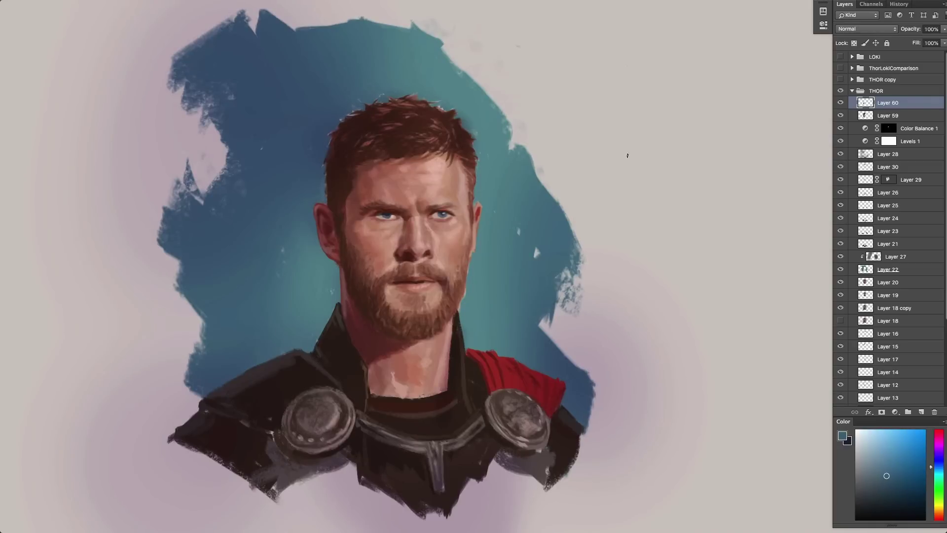
Refine both eyes on Layer 60 with small dabs of skin and eye-white tones sampled around them.
{"action": "left_click", "coordinate": [436, 213]}
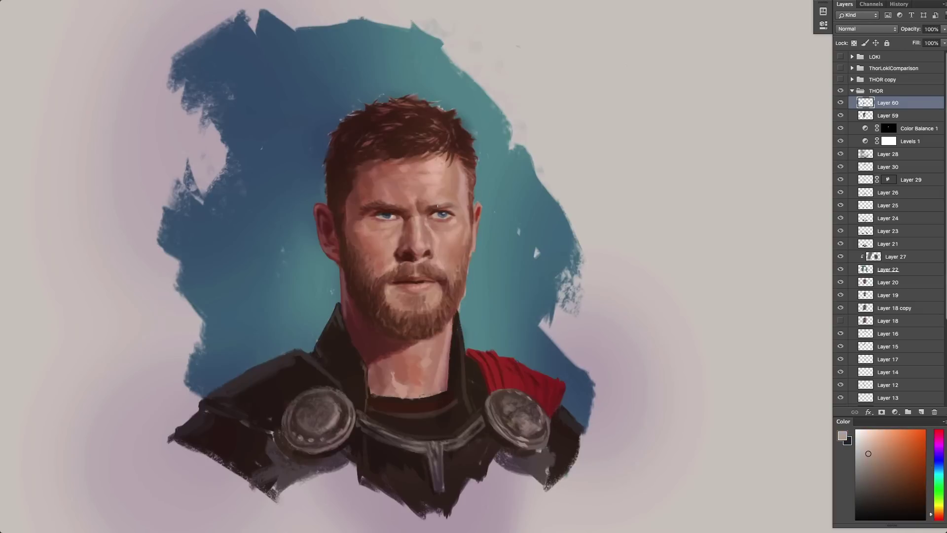
{"action": "left_click", "coordinate": [391, 217], "text": "alt"}
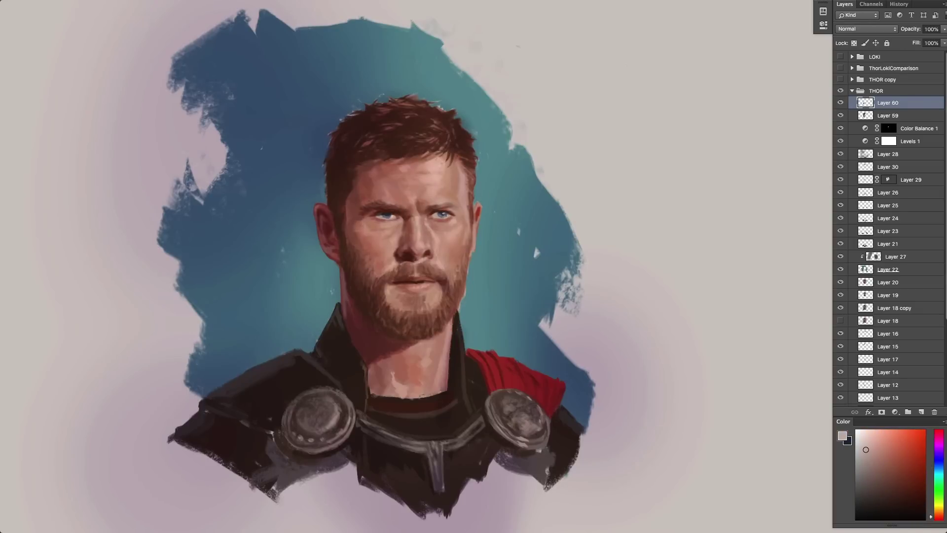
{"action": "left_click", "coordinate": [387, 220]}
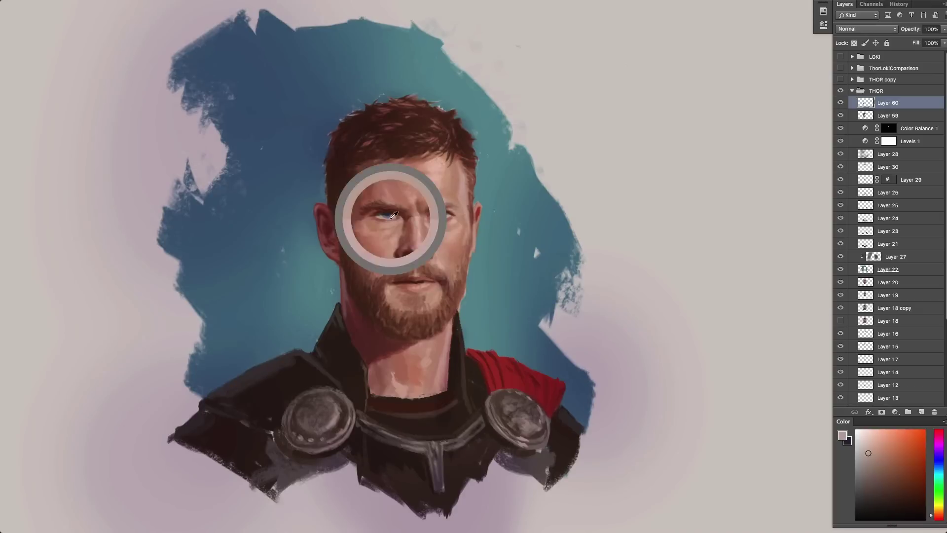
{"action": "left_click", "coordinate": [393, 218]}
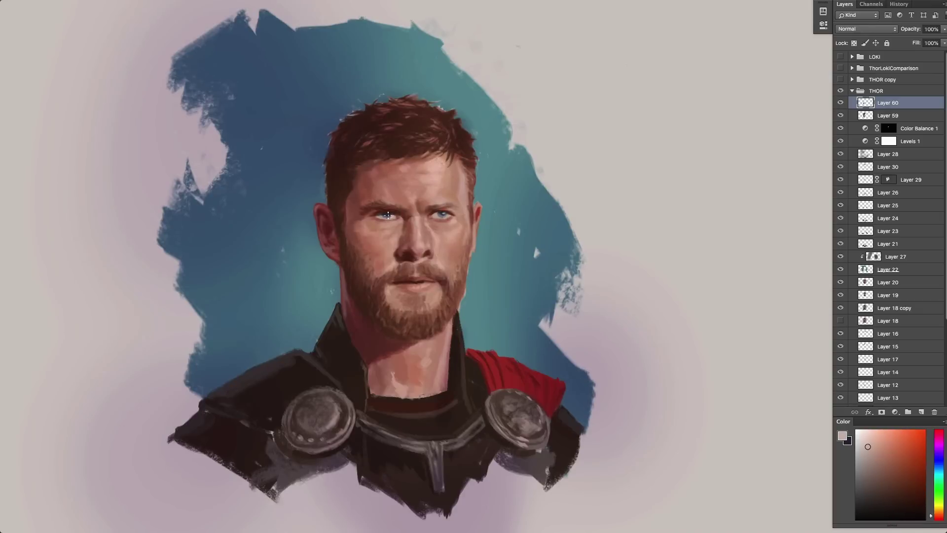
{"action": "left_click", "coordinate": [387, 214]}
{"action": "left_click", "coordinate": [393, 212]}
{"action": "left_click", "coordinate": [383, 213]}
Add a new layer above Layer 60, change its blending mode and pick a darker muted skin tone.
{"action": "left_click", "coordinate": [920, 411]}
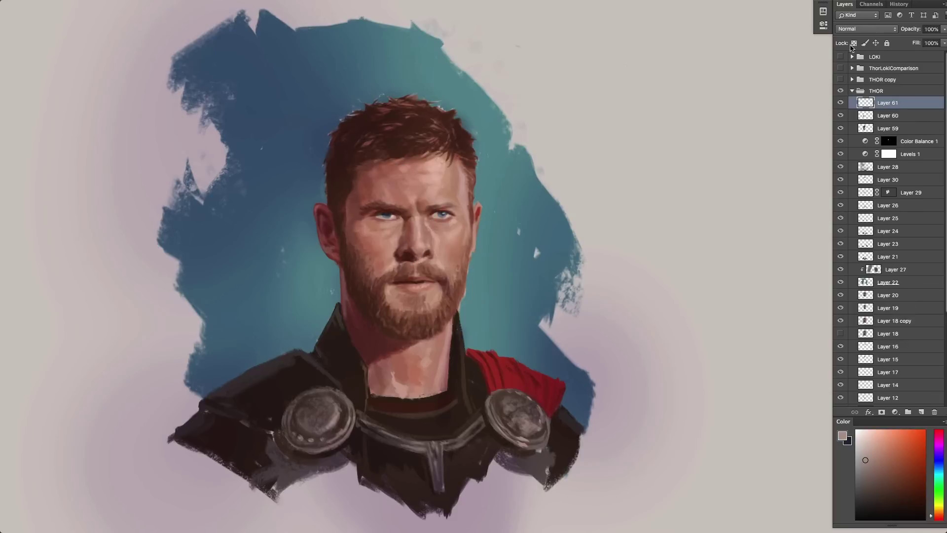
{"action": "left_click", "coordinate": [866, 29]}
{"action": "left_click", "coordinate": [855, 59]}
{"action": "left_click", "coordinate": [865, 464]}
{"action": "left_click", "coordinate": [869, 470]}
Return to Layer 60 and refine the shaded corner of the mouth and the lower lip with colours sampled nearby.
{"action": "key", "text": "alt+bracketleft"}
{"action": "left_click", "coordinate": [382, 216], "text": "alt"}
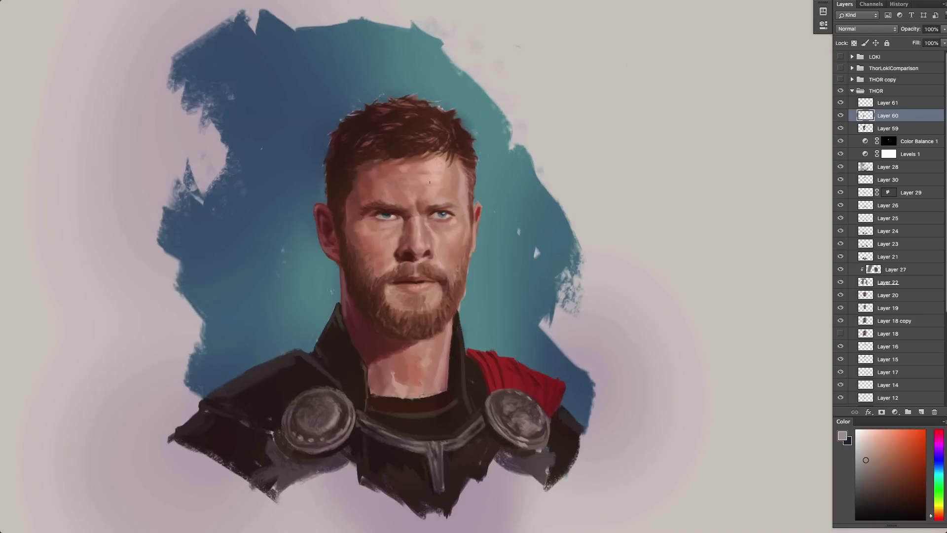
{"action": "left_click", "coordinate": [386, 290], "text": "alt"}
{"action": "left_click", "coordinate": [395, 310], "text": "alt"}
{"action": "left_click", "coordinate": [412, 288], "text": "alt"}
{"action": "left_click", "coordinate": [394, 286], "text": "alt"}
{"action": "left_click", "coordinate": [403, 290], "text": "alt"}
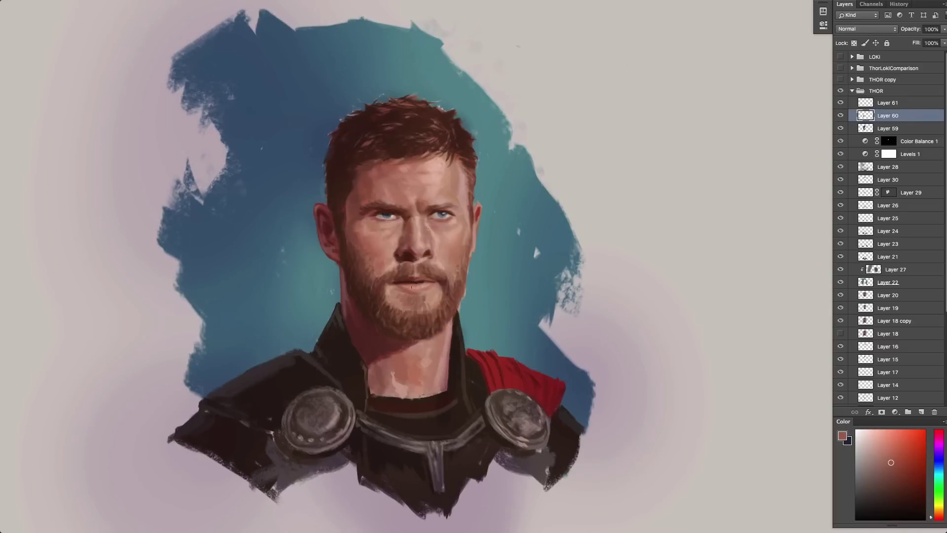
Refine the middle and sunlit side of the lips on Layer 60 with further sampled lip and moustache tones.
{"action": "left_click", "coordinate": [405, 290], "text": "alt"}
{"action": "left_click", "coordinate": [422, 284], "text": "alt"}
{"action": "left_click", "coordinate": [422, 284], "text": "alt"}
{"action": "left_click", "coordinate": [421, 284], "text": "alt"}
{"action": "left_click", "coordinate": [430, 278], "text": "alt"}
Add a mask to Layer 22, hide the blue background's ragged upper edge with black and restore part of it with white.
{"action": "left_click", "coordinate": [868, 282]}
{"action": "left_click", "coordinate": [882, 412]}
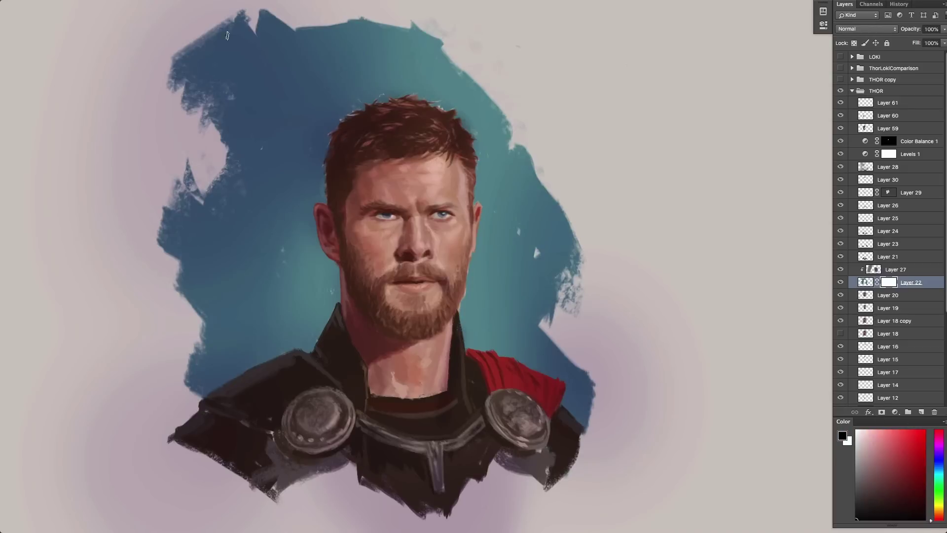
{"action": "mouse_move", "coordinate": [228, 36]}
{"action": "left_mouse_down"}
{"action": "mouse_move", "coordinate": [202, 111]}
{"action": "mouse_move", "coordinate": [277, 4]}
{"action": "mouse_move", "coordinate": [260, 19]}
{"action": "mouse_move", "coordinate": [263, 49]}
{"action": "mouse_move", "coordinate": [320, 18]}
{"action": "mouse_move", "coordinate": [402, 8]}
{"action": "mouse_move", "coordinate": [216, 71]}
{"action": "mouse_move", "coordinate": [294, 42]}
{"action": "mouse_move", "coordinate": [277, 64]}
{"action": "mouse_move", "coordinate": [291, 64]}
{"action": "mouse_move", "coordinate": [403, 14]}
{"action": "mouse_move", "coordinate": [379, 13]}
{"action": "mouse_move", "coordinate": [457, 21]}
{"action": "mouse_move", "coordinate": [488, 81]}
{"action": "left_mouse_up"}
{"action": "key", "text": "x"}
{"action": "mouse_move", "coordinate": [419, 50]}
{"action": "left_mouse_down"}
{"action": "mouse_move", "coordinate": [345, 68]}
{"action": "mouse_move", "coordinate": [320, 62]}
{"action": "mouse_move", "coordinate": [335, 53]}
{"action": "mouse_move", "coordinate": [306, 64]}
{"action": "left_mouse_up"}
Trim the blue background's outer sides and upper shoulder by painting black on Layer 22's mask with a textured brush.
{"action": "key", "text": "x"}
{"action": "mouse_move", "coordinate": [212, 168]}
{"action": "left_mouse_down"}
{"action": "mouse_move", "coordinate": [158, 266]}
{"action": "mouse_move", "coordinate": [197, 304]}
{"action": "mouse_move", "coordinate": [234, 176]}
{"action": "mouse_move", "coordinate": [199, 238]}
{"action": "mouse_move", "coordinate": [232, 271]}
{"action": "left_mouse_up"}
{"action": "mouse_move", "coordinate": [543, 187]}
{"action": "left_mouse_down"}
{"action": "mouse_move", "coordinate": [542, 276]}
{"action": "mouse_move", "coordinate": [567, 198]}
{"action": "mouse_move", "coordinate": [561, 295]}
{"action": "left_mouse_up"}
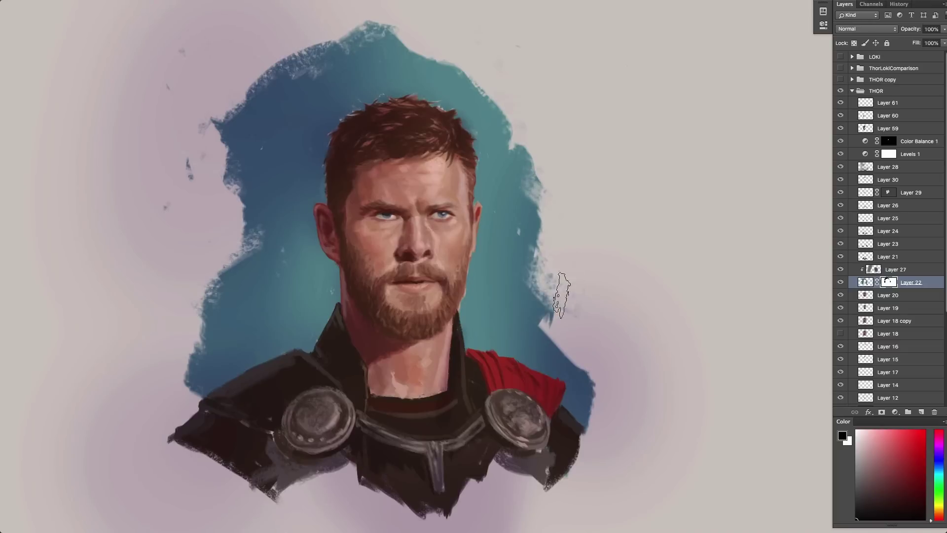
{"action": "mouse_move", "coordinate": [244, 85]}
{"action": "left_mouse_down"}
{"action": "mouse_move", "coordinate": [266, 113]}
{"action": "mouse_move", "coordinate": [234, 90]}
{"action": "left_mouse_up"}
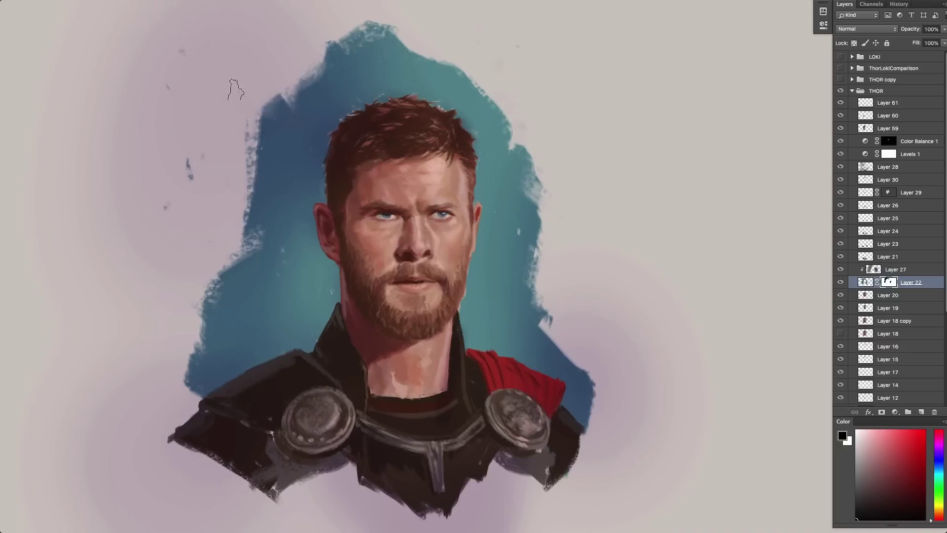
{"action": "mouse_move", "coordinate": [262, 118]}
{"action": "left_mouse_down"}
{"action": "mouse_move", "coordinate": [414, 28]}
{"action": "mouse_move", "coordinate": [384, 47]}
{"action": "left_mouse_up"}
Restore the blue background's curved outline above the head and along both sides by painting white on Layer 22's mask.
{"action": "key", "text": "x"}
{"action": "mouse_move", "coordinate": [246, 158]}
{"action": "left_mouse_down"}
{"action": "mouse_move", "coordinate": [277, 93]}
{"action": "mouse_move", "coordinate": [359, 44]}
{"action": "left_mouse_up"}
{"action": "mouse_move", "coordinate": [252, 182]}
{"action": "left_mouse_down"}
{"action": "mouse_move", "coordinate": [247, 162]}
{"action": "mouse_move", "coordinate": [231, 197]}
{"action": "left_mouse_up"}
{"action": "mouse_move", "coordinate": [564, 254]}
{"action": "left_mouse_down"}
{"action": "mouse_move", "coordinate": [527, 260]}
{"action": "mouse_move", "coordinate": [546, 291]}
{"action": "left_mouse_up"}
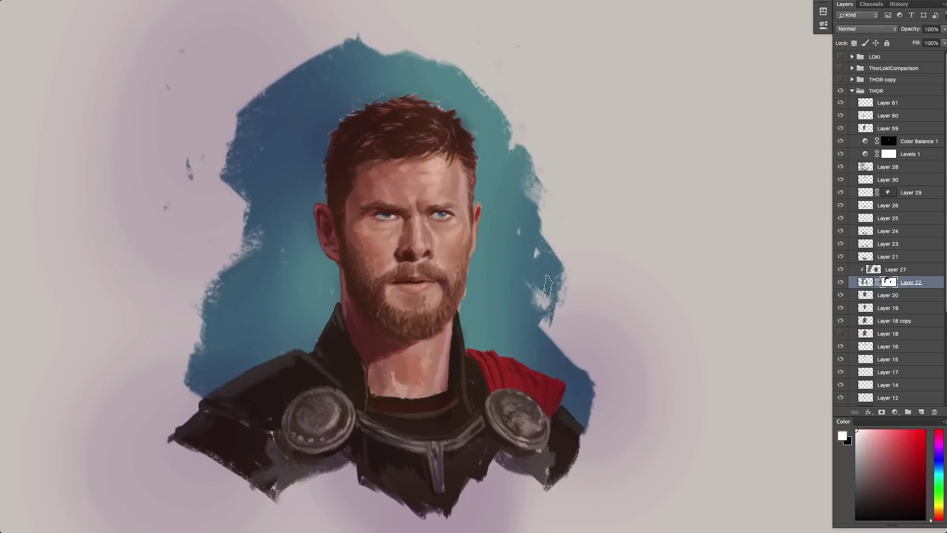